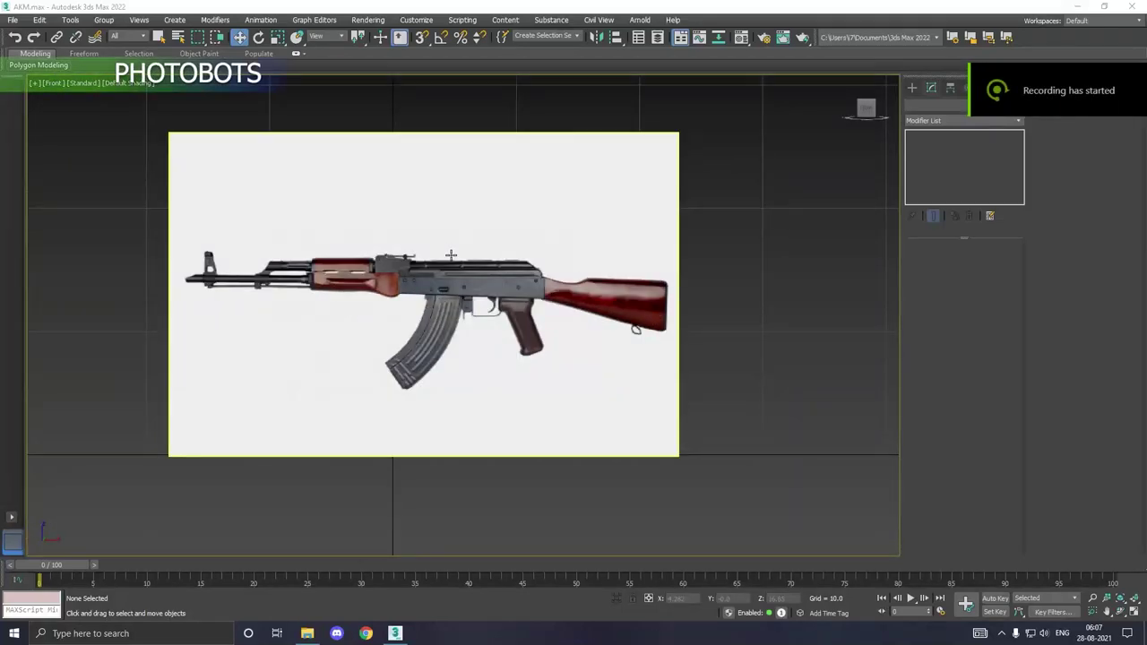
scroll(449, 253, down, 2)
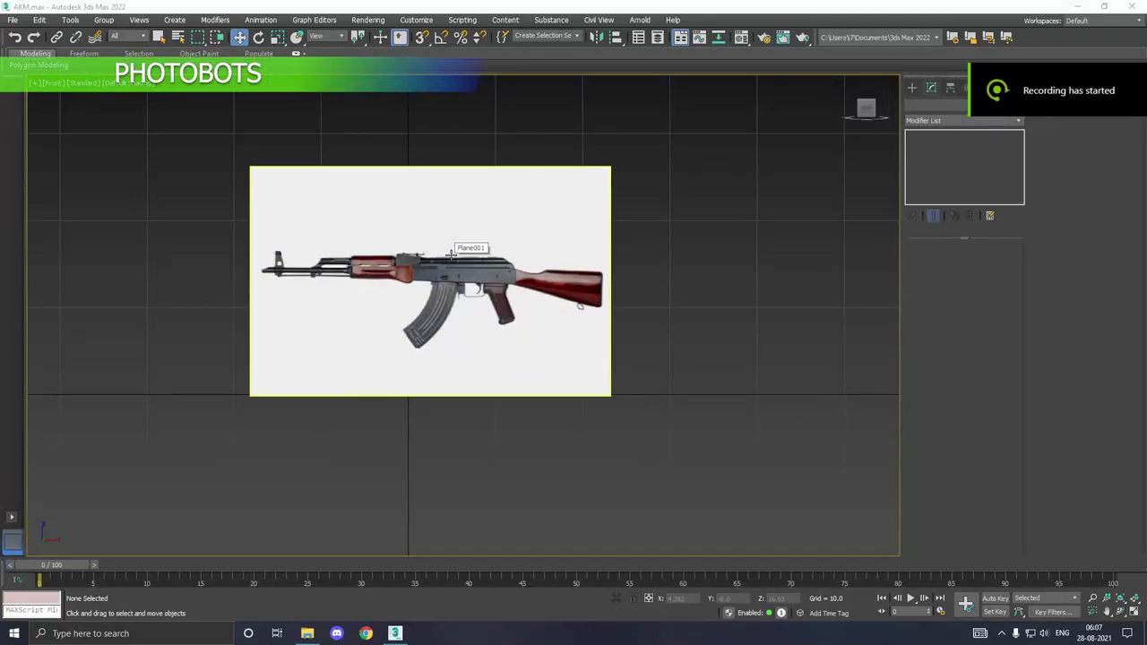
- Select the reference plane Plane001 and frame it in the front view
click(537, 301)
key(p)
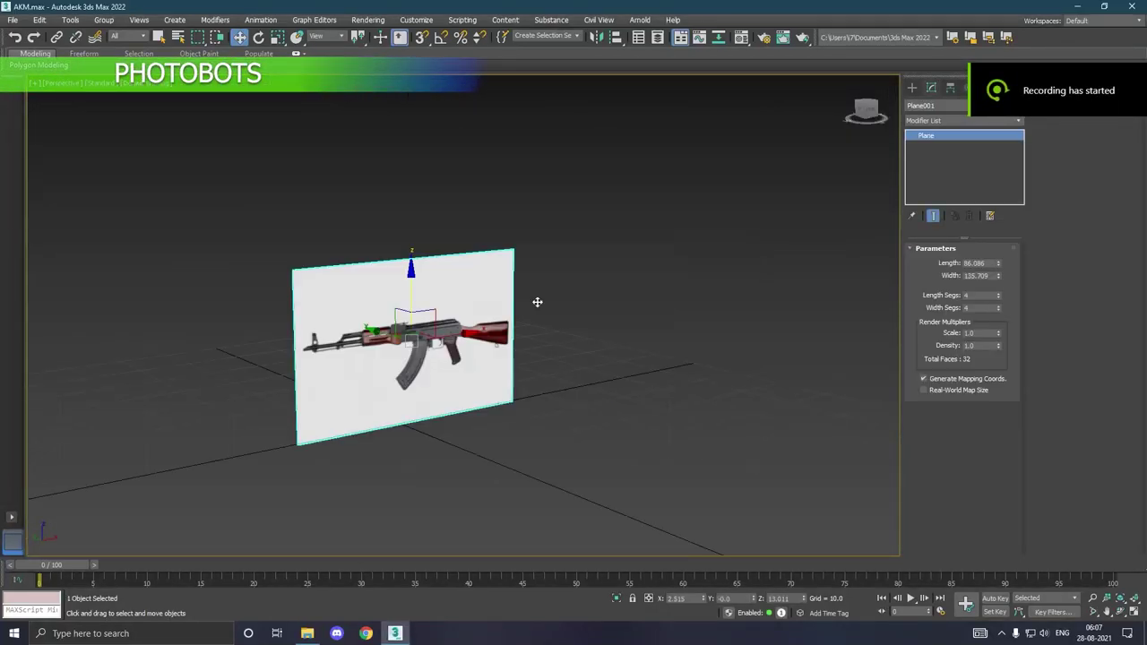
mouse_move(541, 292)
alt+middle_down()
mouse_move(530, 304)
mouse_move(480, 307)
mouse_move(492, 306)
alt+middle_up()
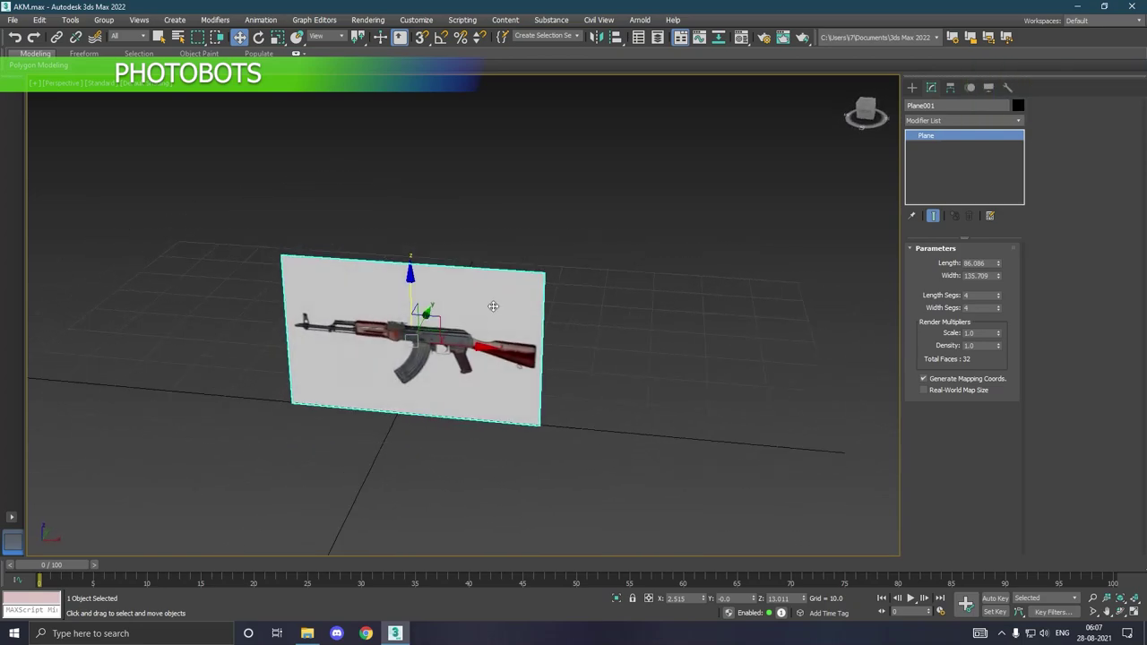
key(f)
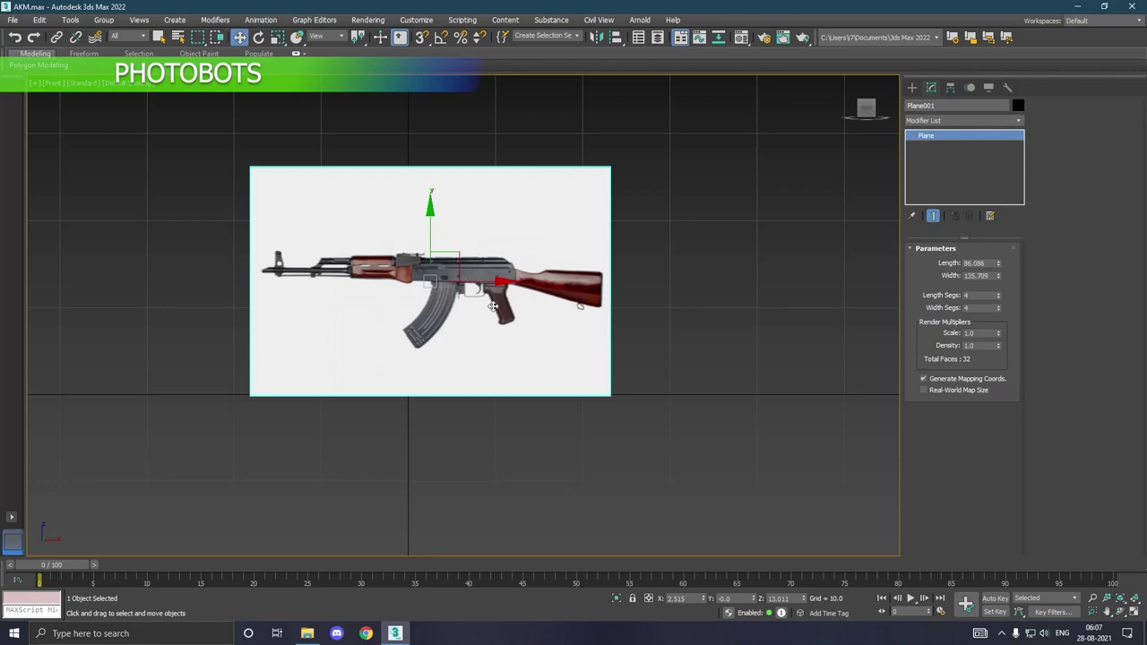
key(z)
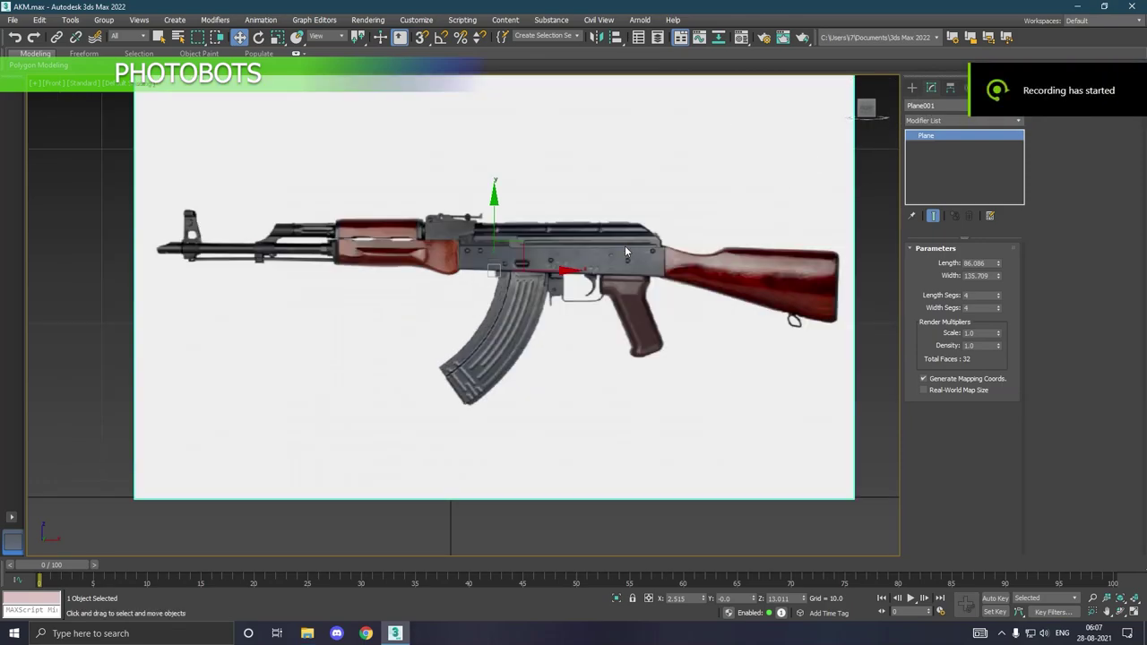
- Freeze Plane001 in Object Properties with Show Frozen in Gray unchecked
right_click(624, 243)
click(639, 333)
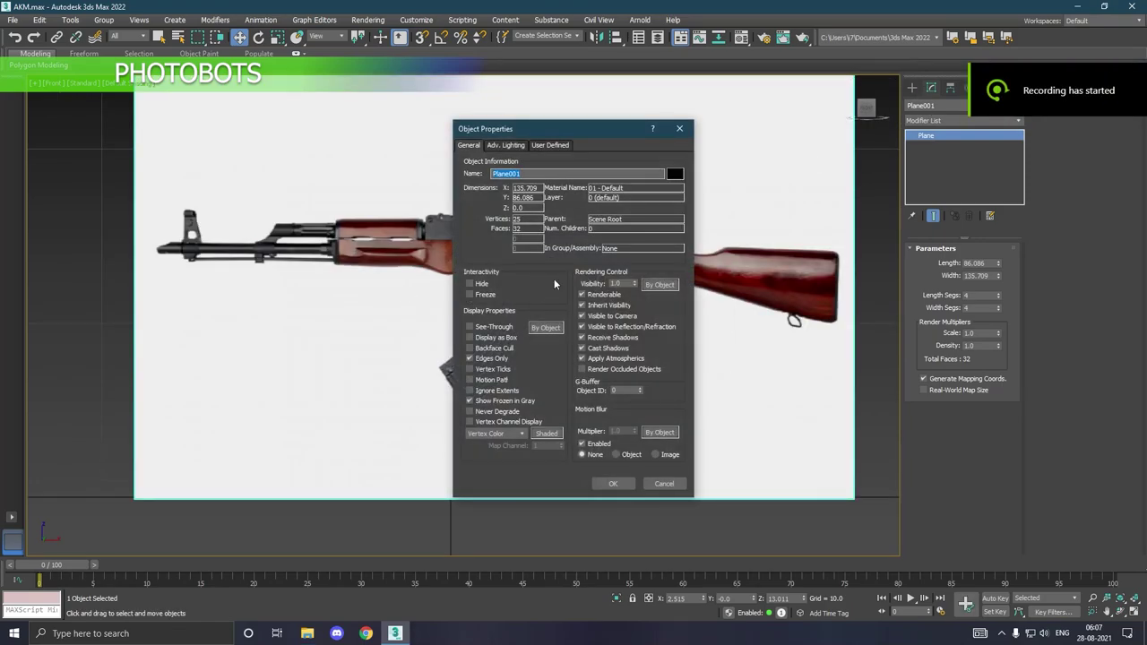
click(487, 295)
click(479, 400)
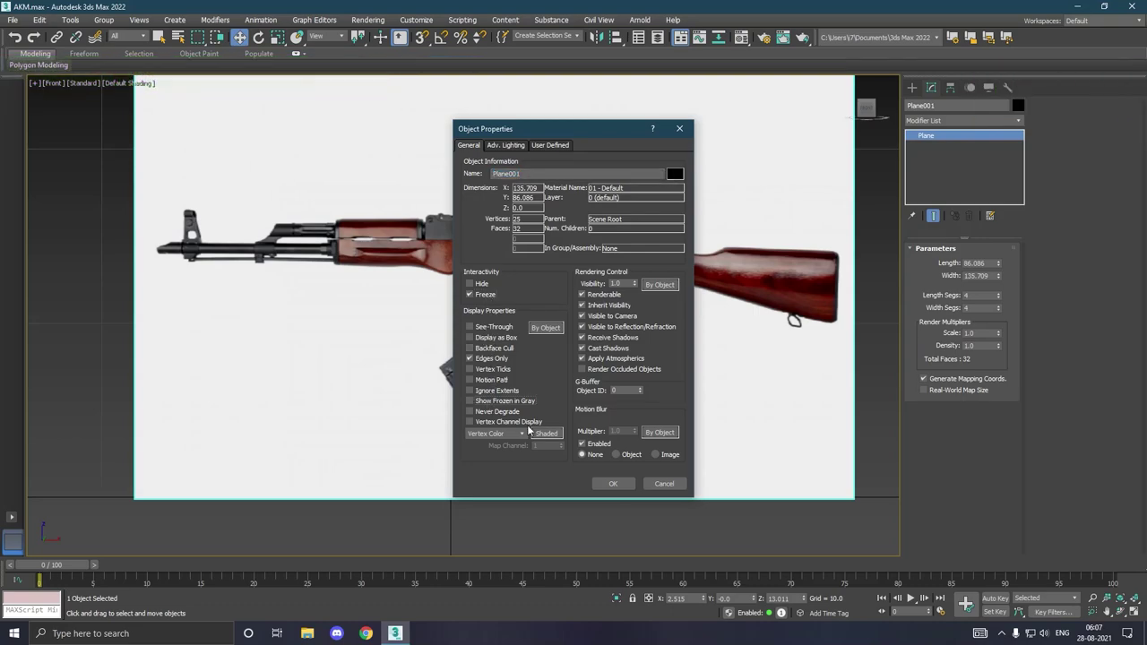
click(610, 485)
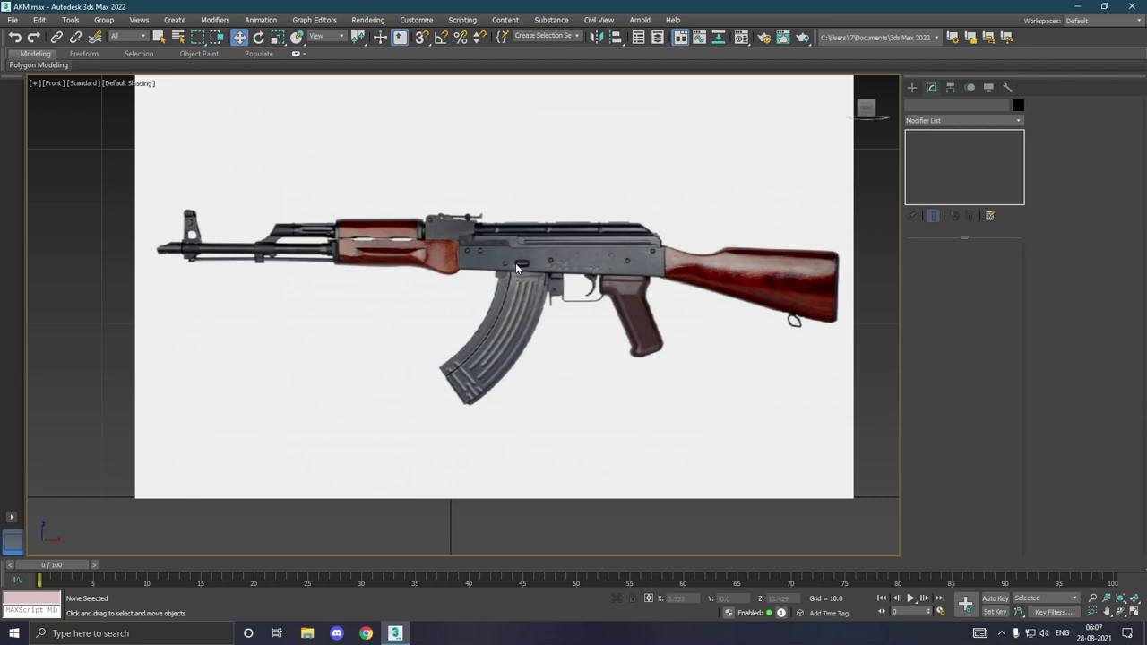
scroll(555, 266, up, 3)
- Draw a thin box, Box001, over the rifle's receiver
scroll(555, 265, up, 2)
middle_drag(556, 265, 445, 303)
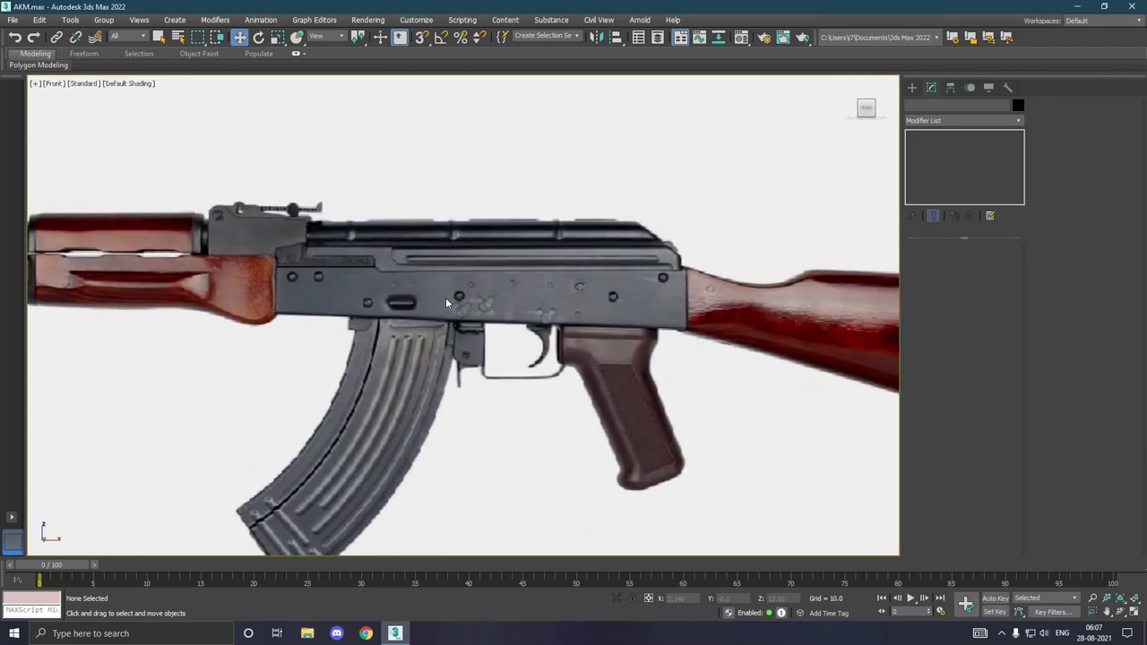
click(912, 87)
click(934, 168)
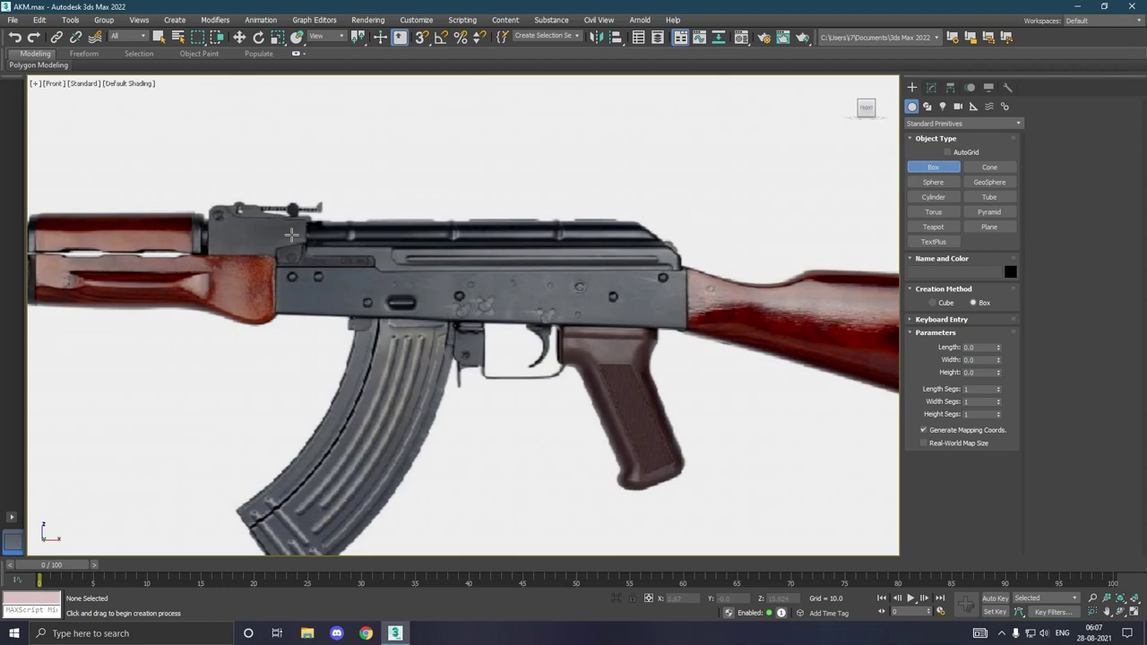
mouse_move(278, 219)
mouse_down()
mouse_move(566, 317)
mouse_move(694, 341)
mouse_up()
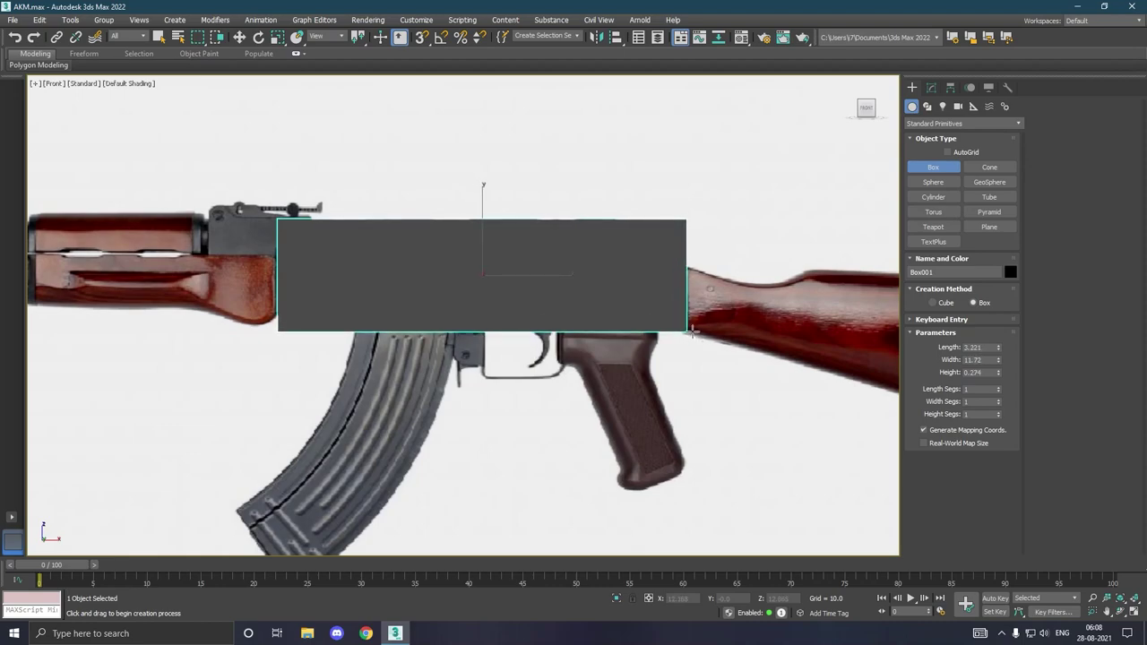
key(w)
- Assign a new light-grey Standard (Legacy) material to Box001
key(m)
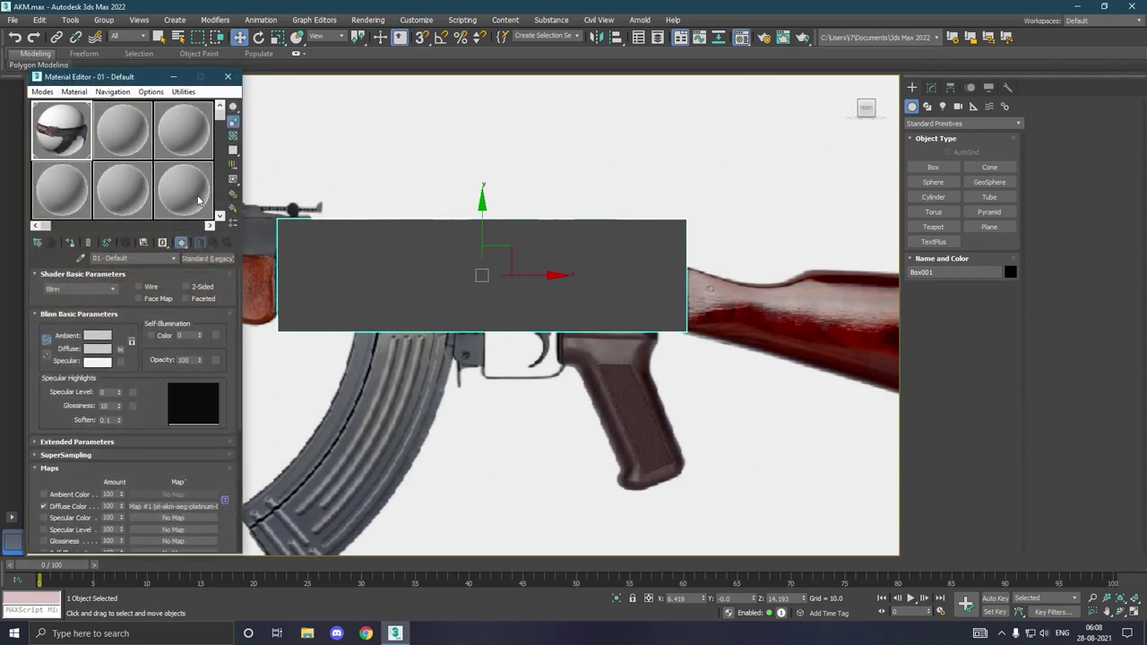
click(204, 258)
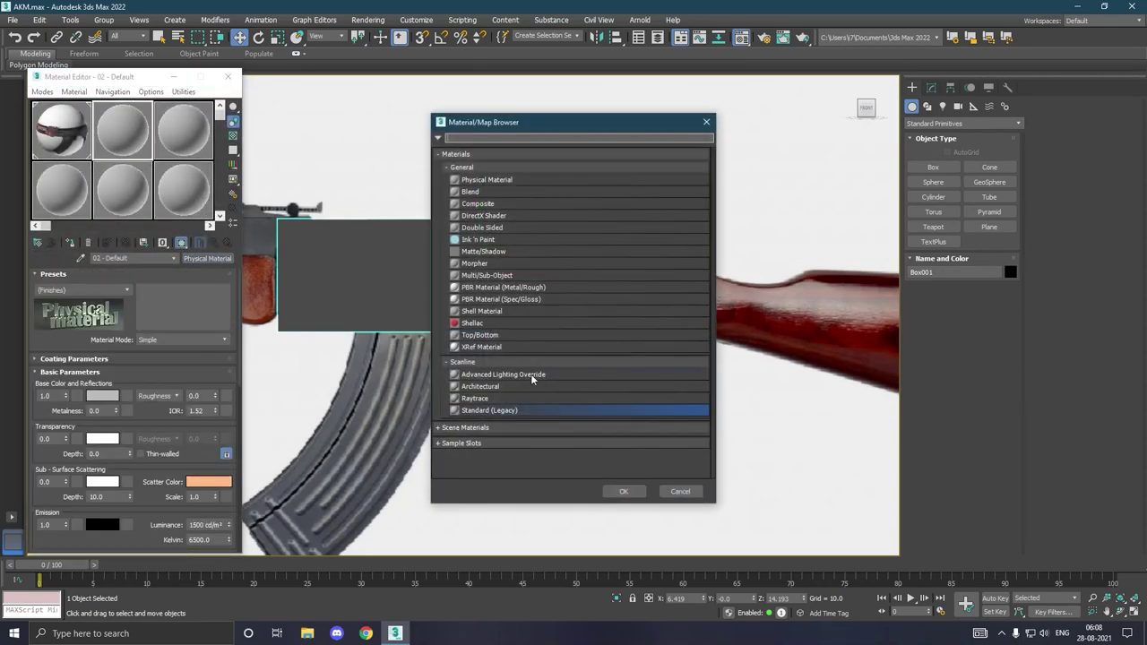
double_click(505, 411)
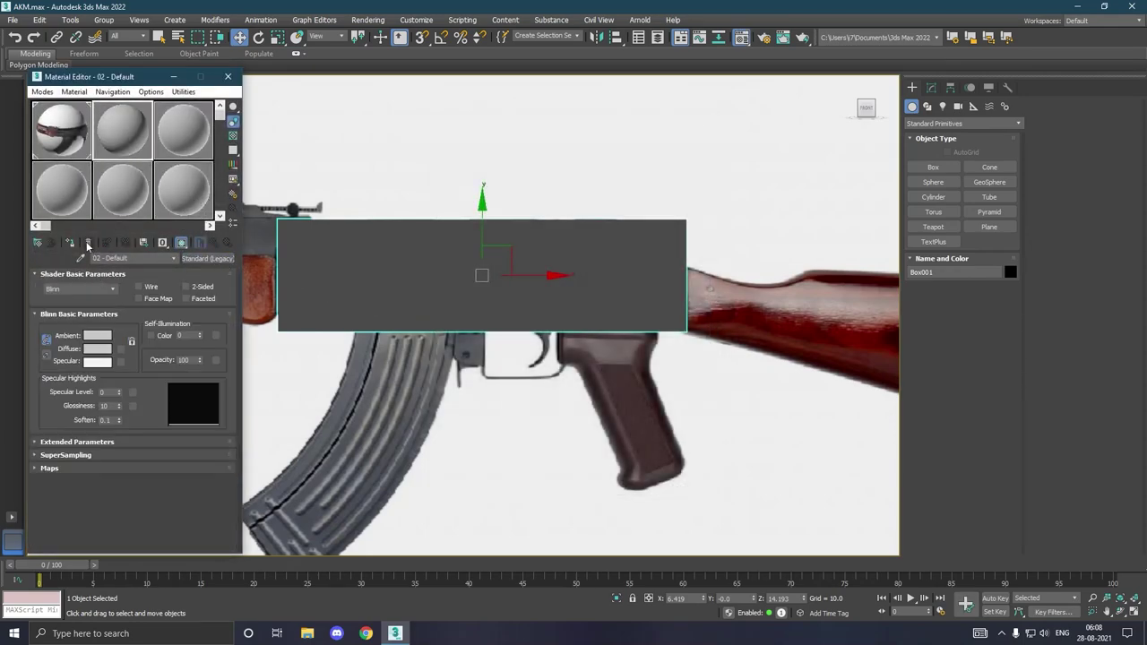
click(88, 243)
key(m)
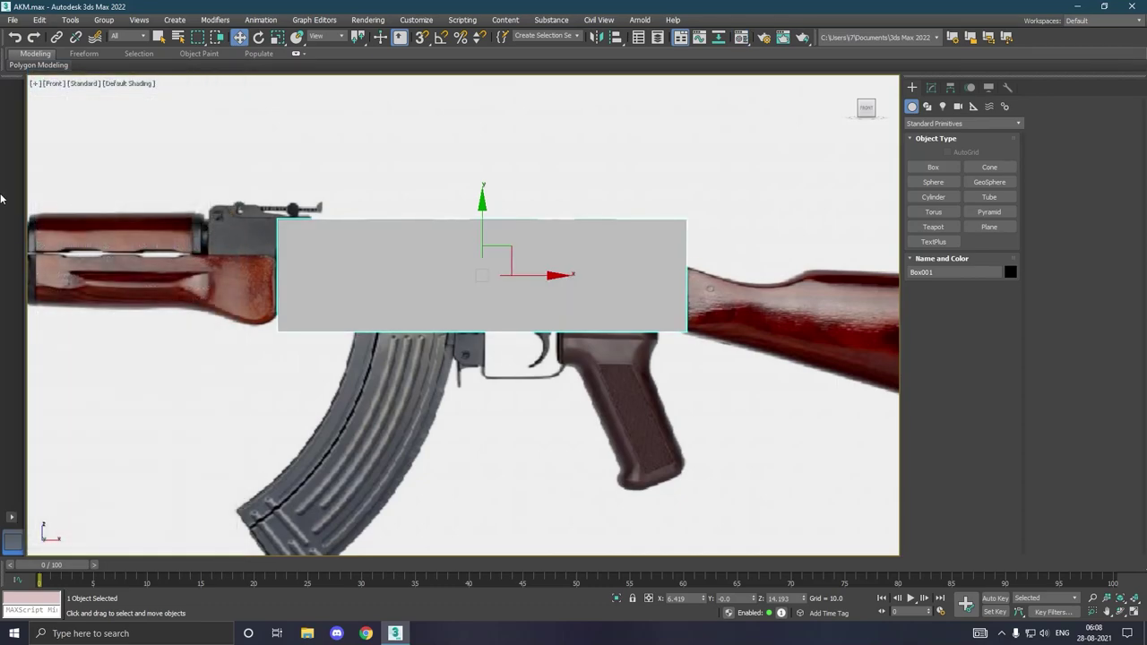
click(124, 87)
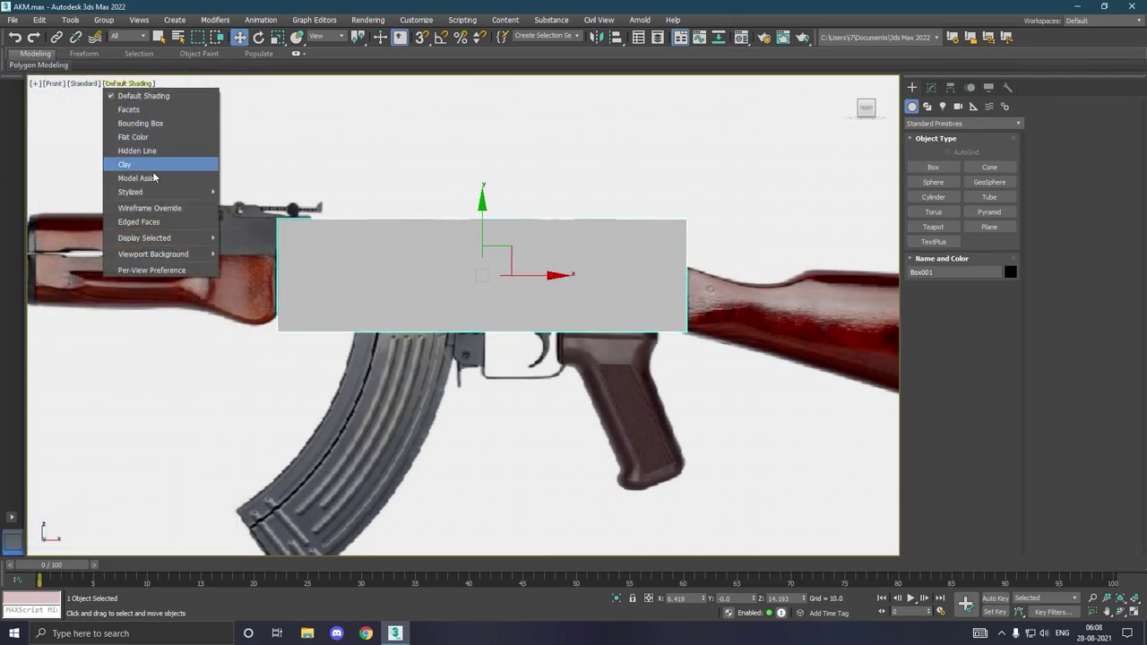
- Turn on Edged Faces, set the reference plane to 1 segment, and refreeze it
click(158, 220)
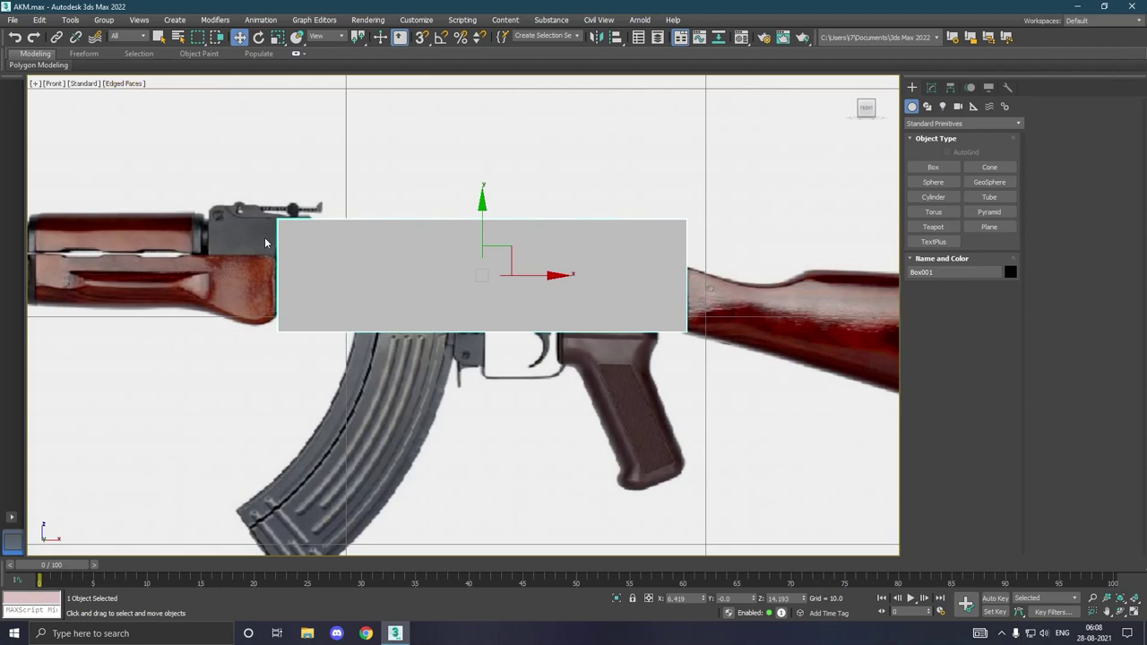
right_click(309, 188)
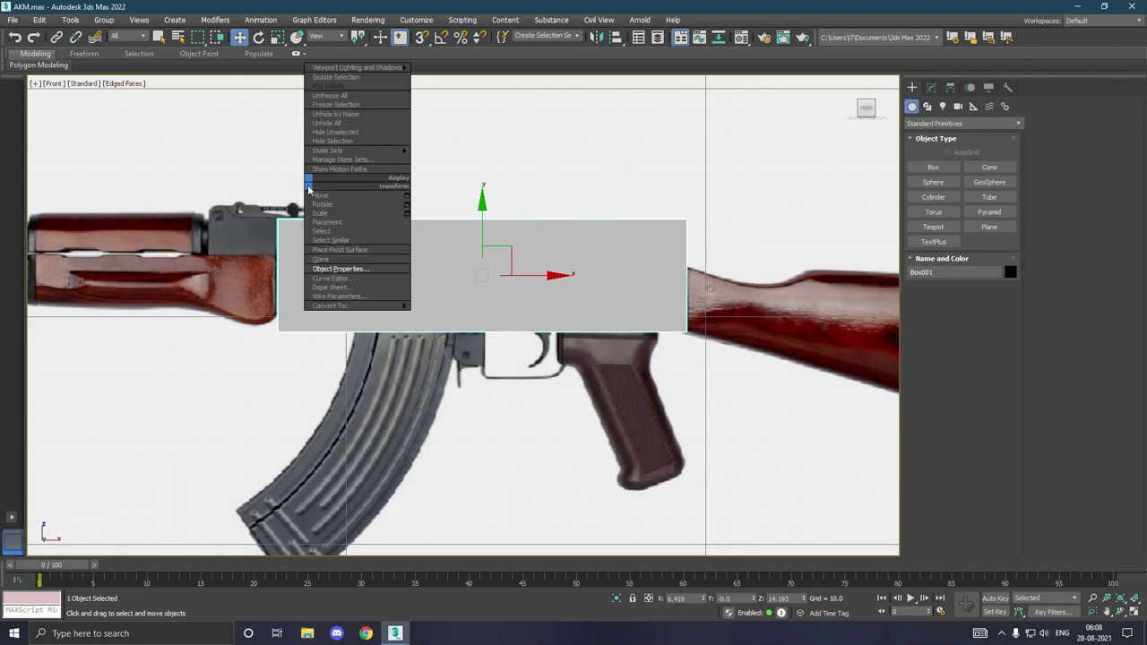
click(328, 103)
click(328, 133)
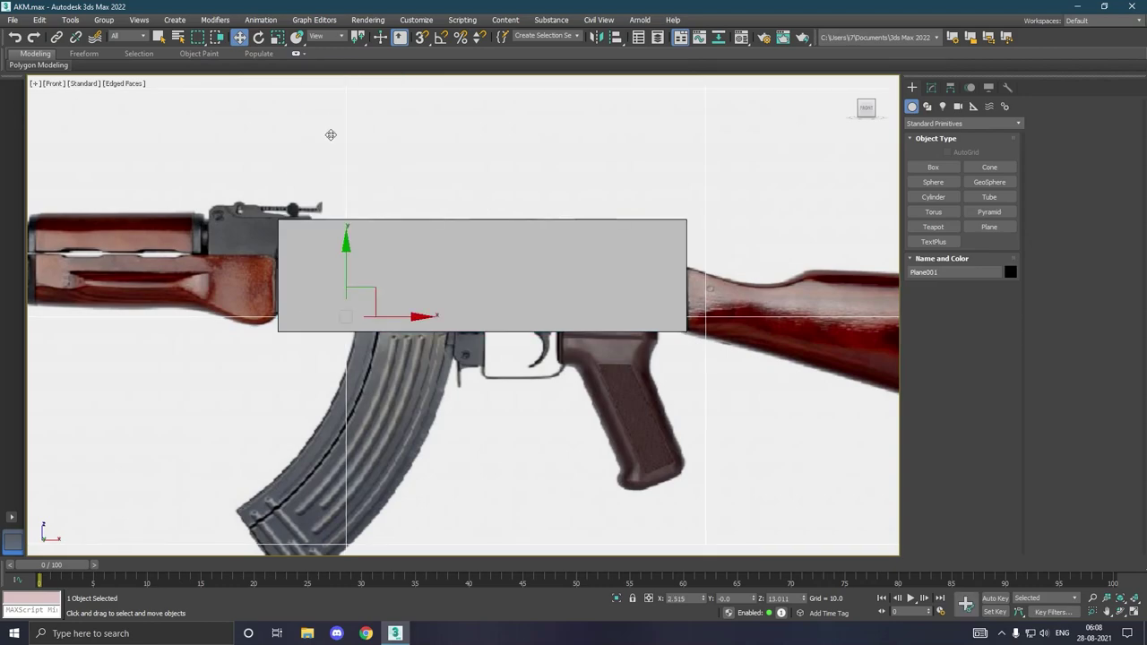
click(931, 87)
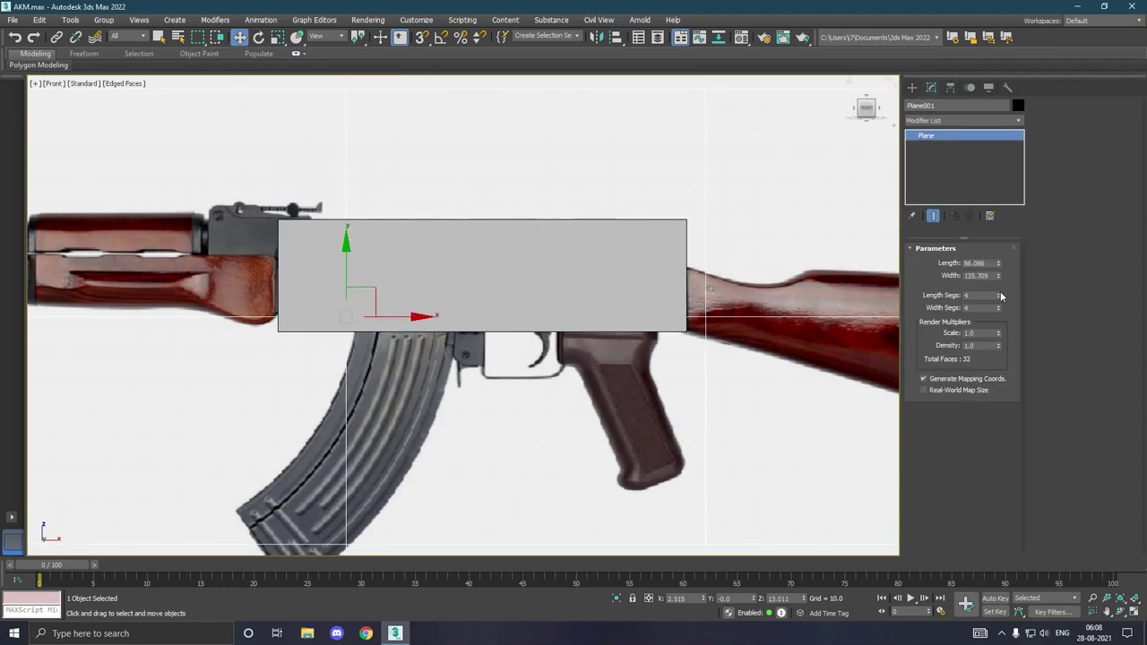
drag(1000, 296, 1002, 343)
right_click(489, 176)
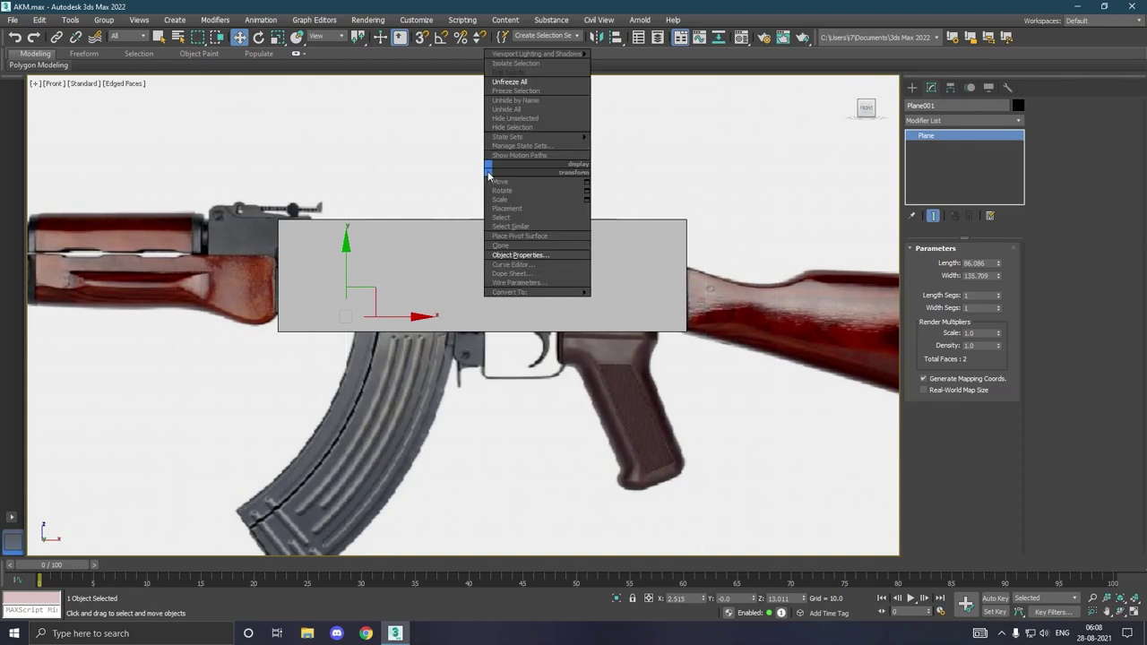
click(512, 91)
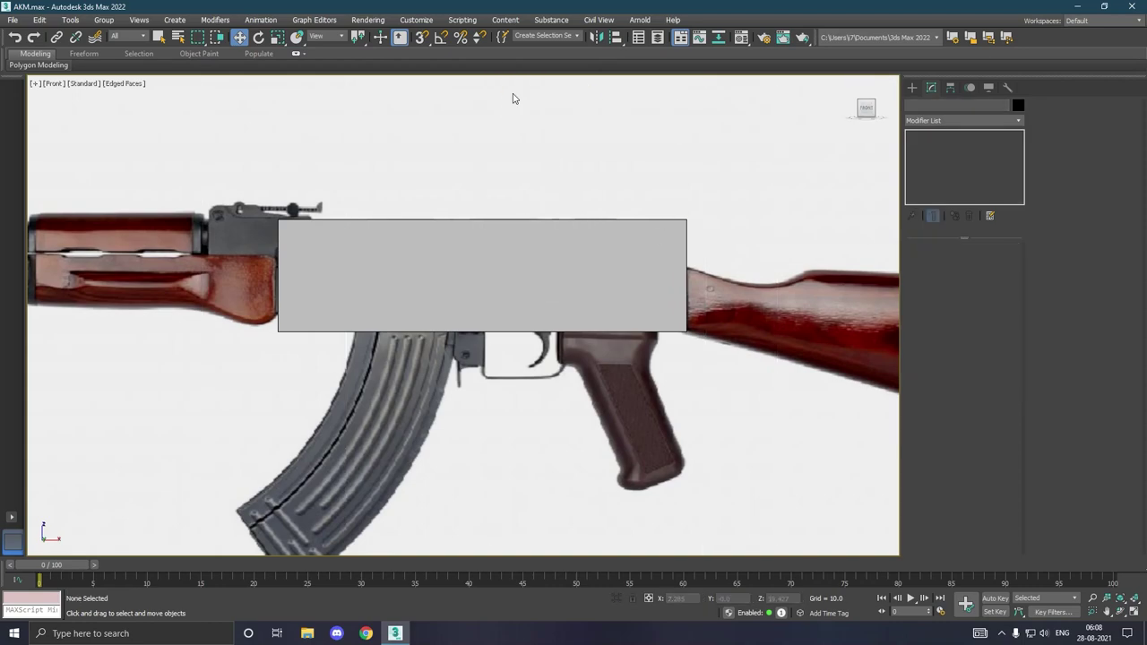
- Select the receiver box and make it see-through with Alt+X
click(490, 227)
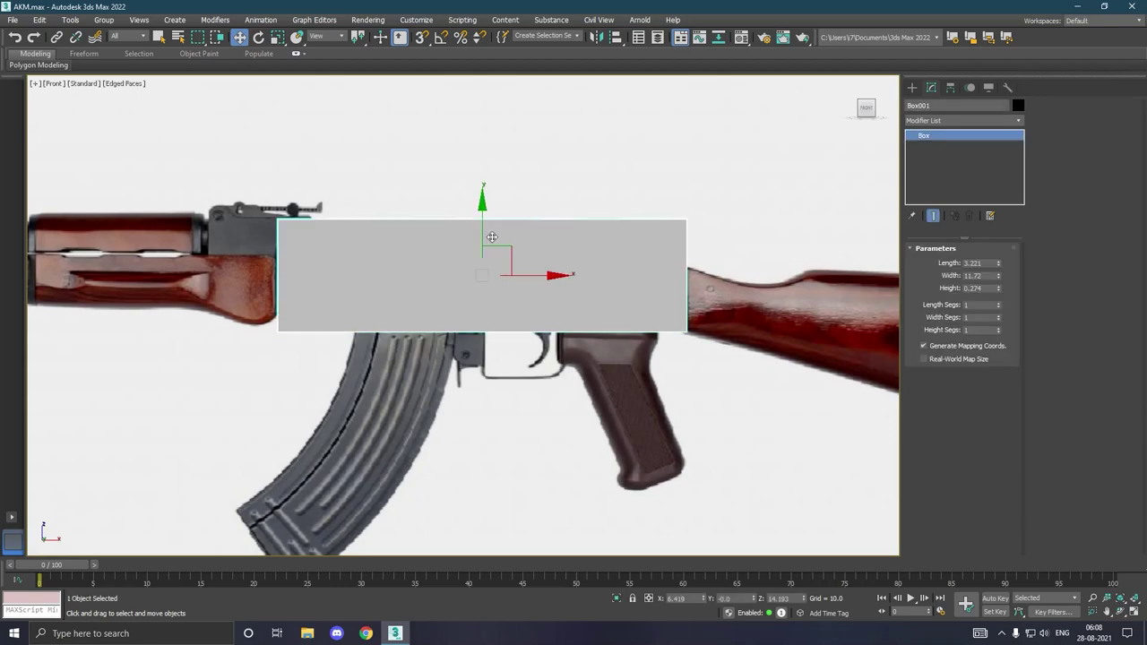
key(p)
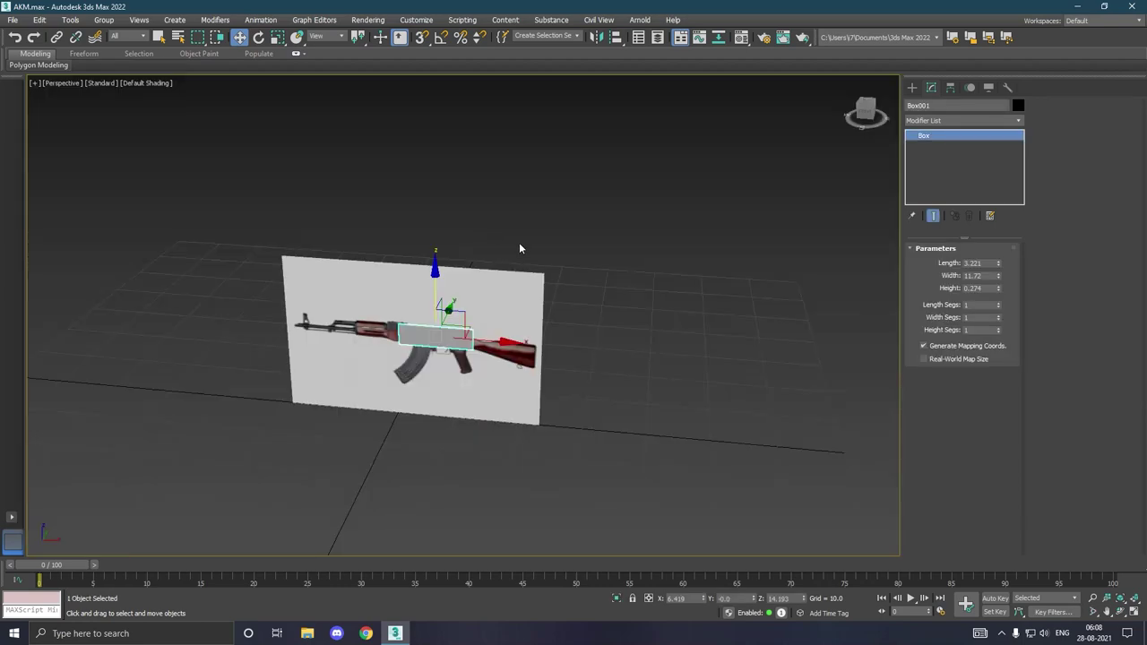
alt+middle_drag(519, 241, 484, 270)
scroll(451, 341, up, 4)
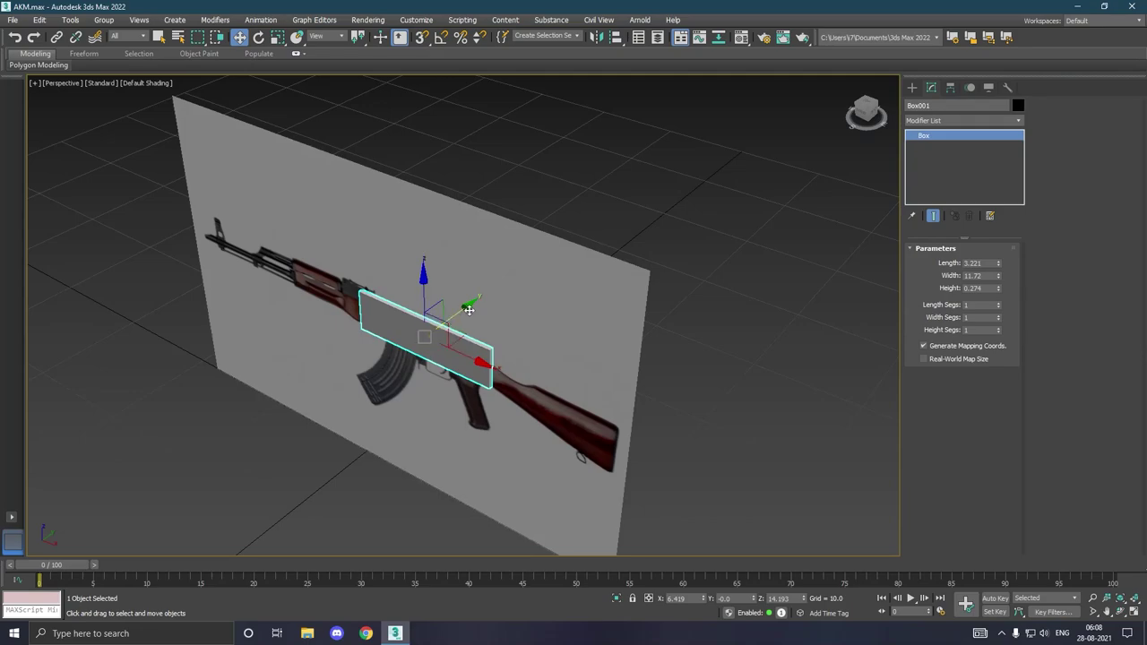
alt+middle_drag(451, 342, 435, 363)
scroll(434, 363, up, 3)
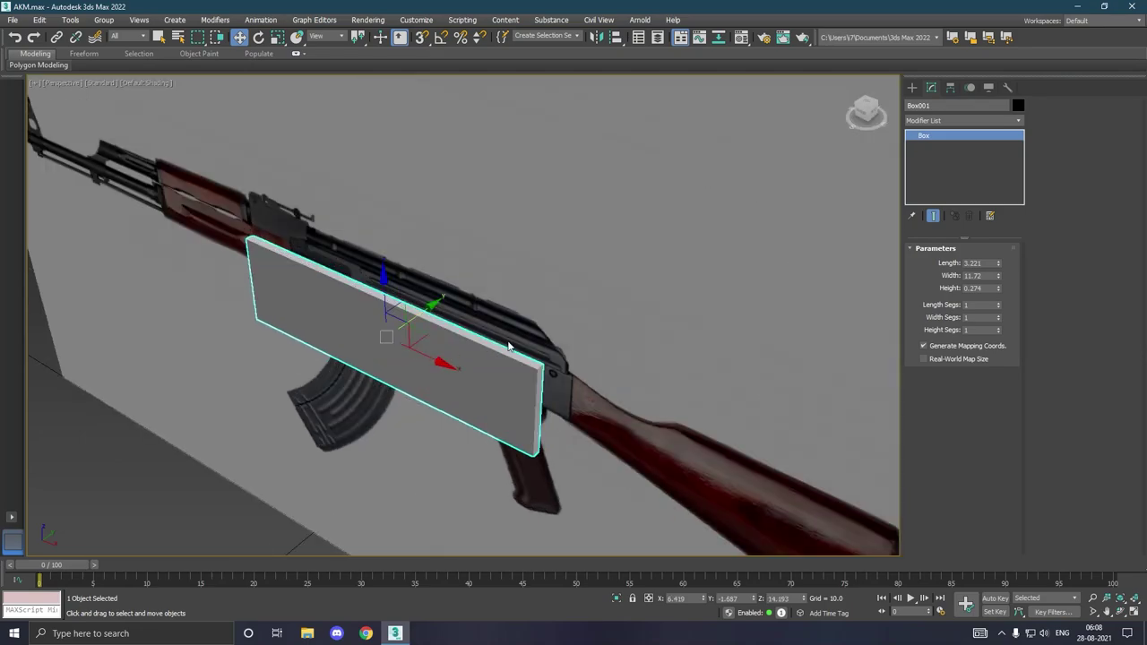
key(f)
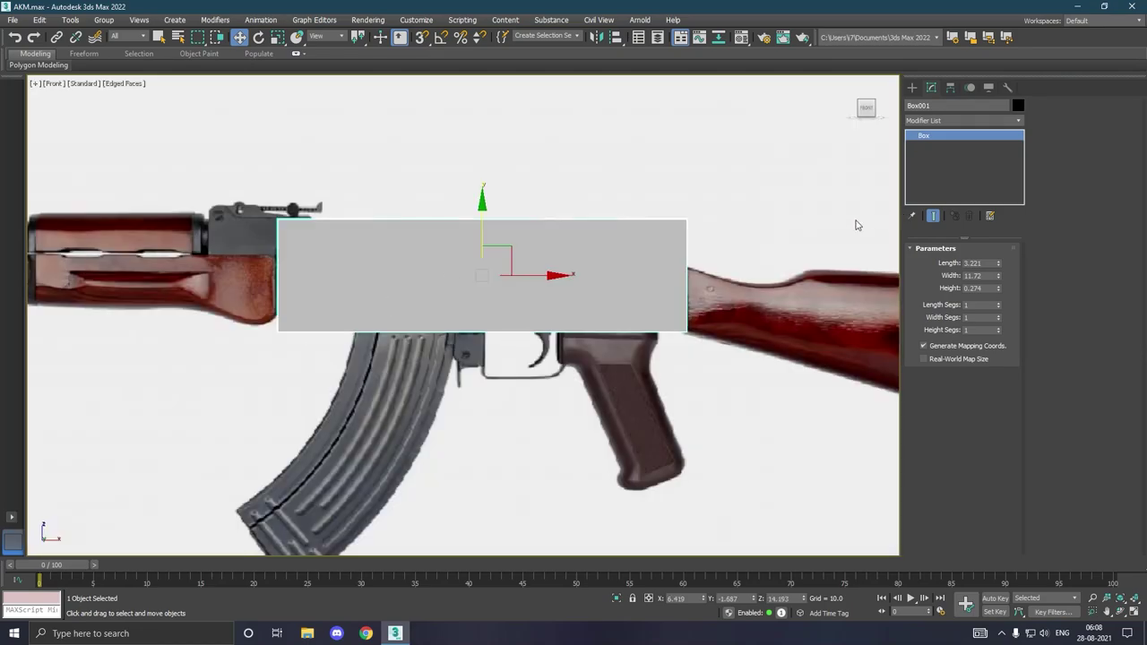
key(alt+x)
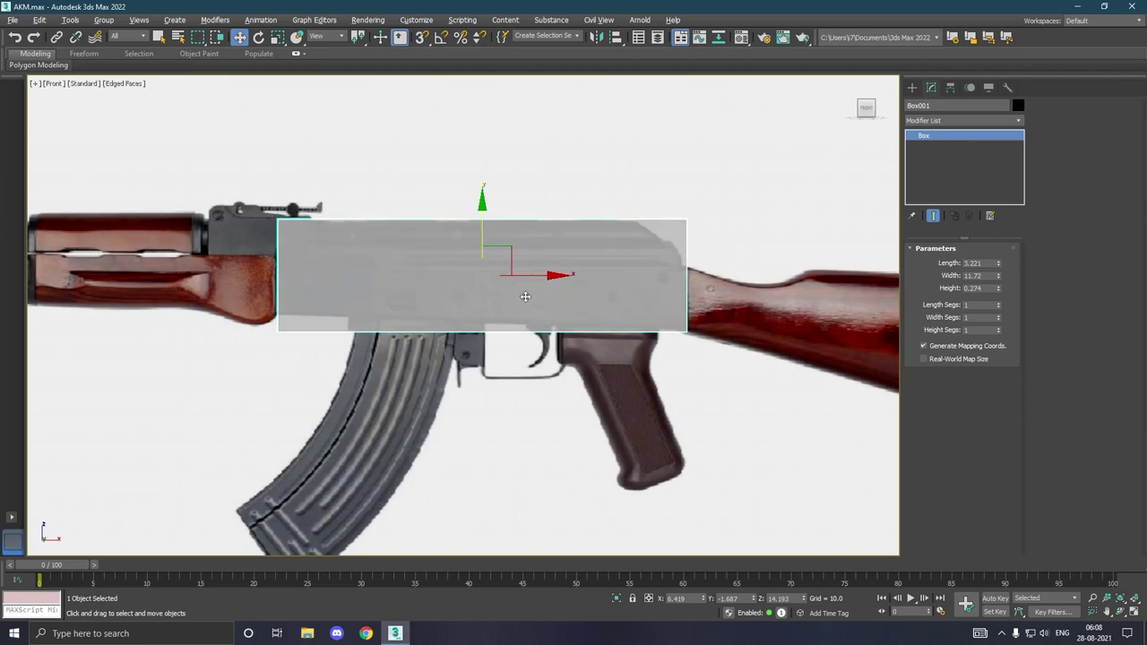
- Raise the box's Height to 1.054
scroll(525, 296, up, 2)
scroll(665, 261, down, 1)
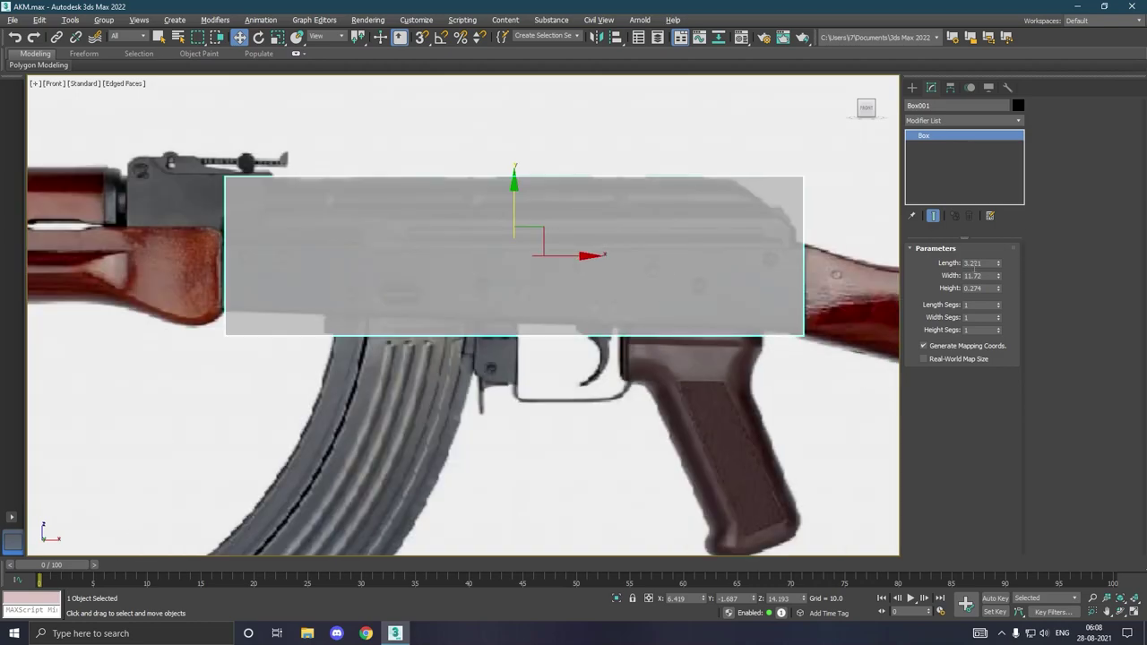
alt+middle_drag(697, 230, 612, 257)
drag(1000, 292, 999, 245)
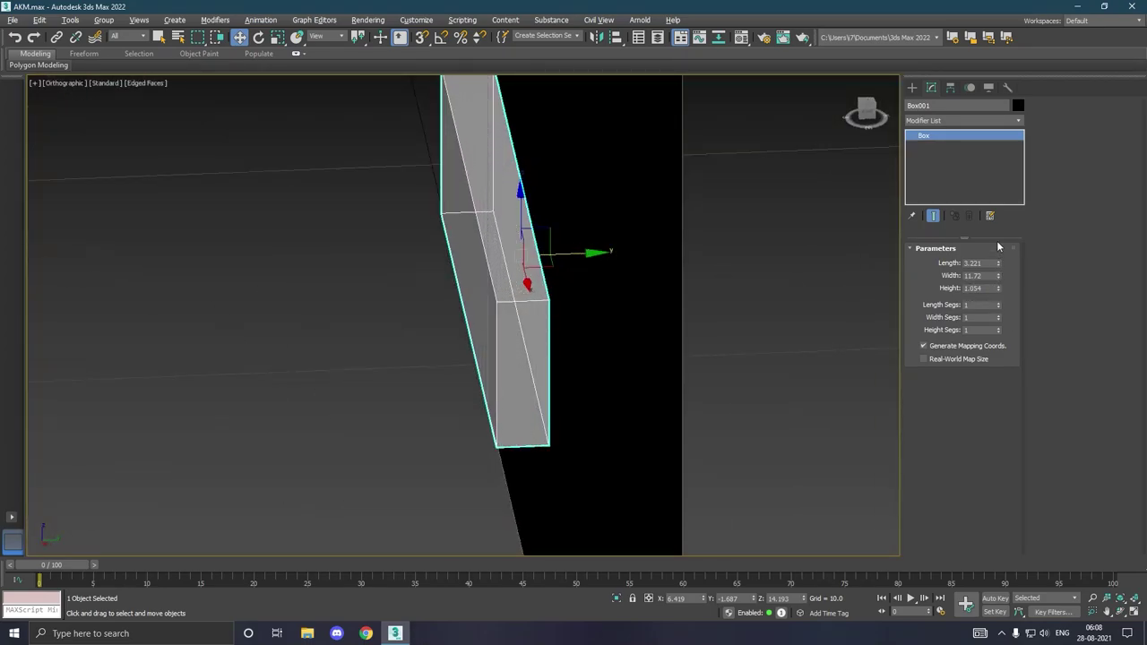
- Convert Box001 to an Editable Poly and reselect it in the front view
right_click(953, 188)
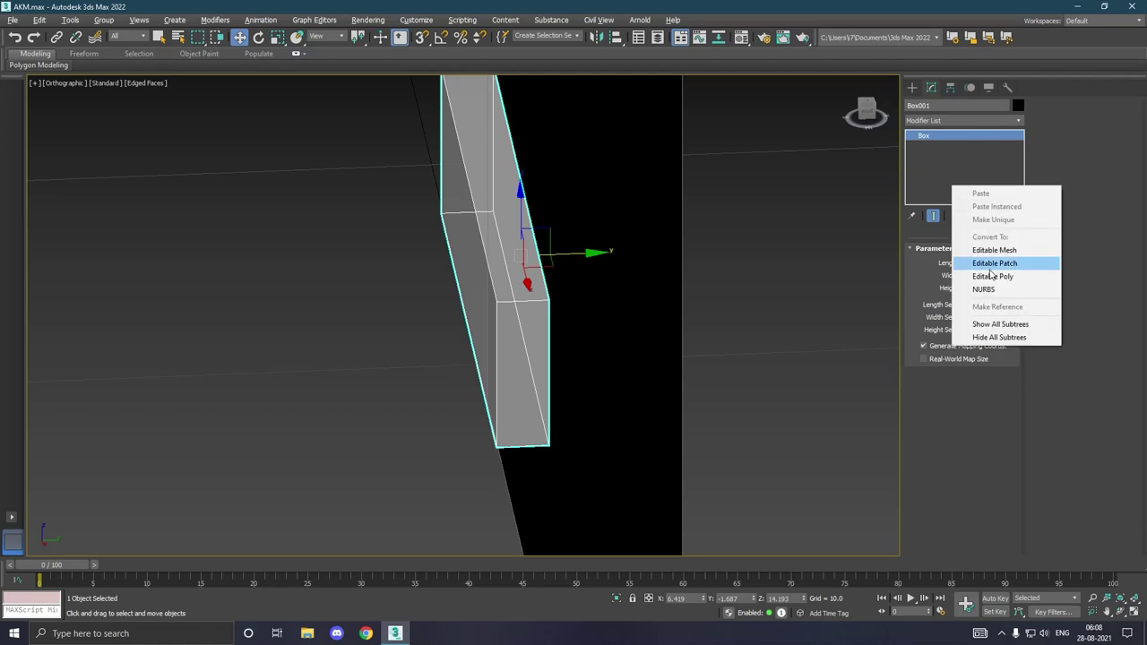
click(991, 276)
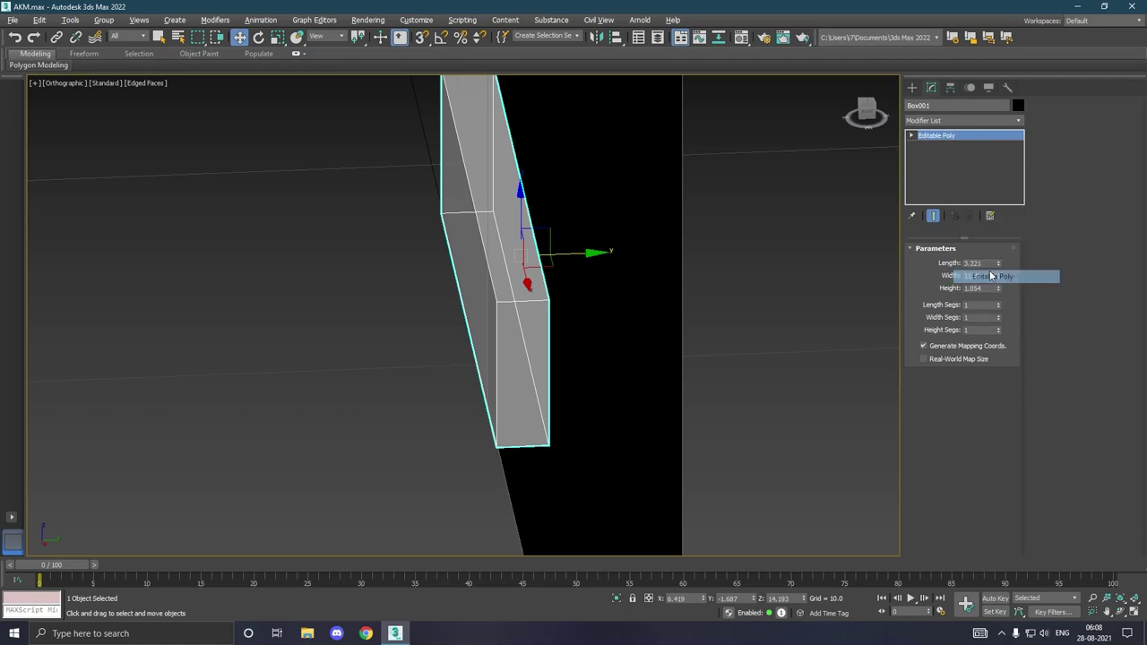
click(838, 321)
key(f)
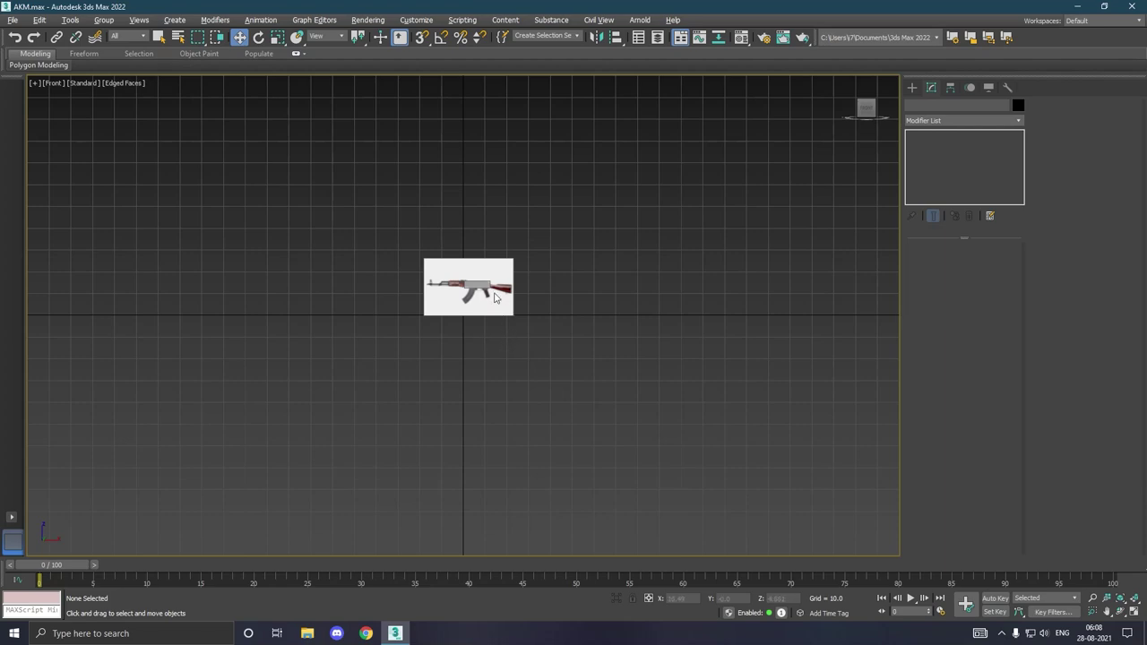
scroll(494, 297, up, 5)
scroll(494, 298, up, 5)
scroll(497, 298, up, 3)
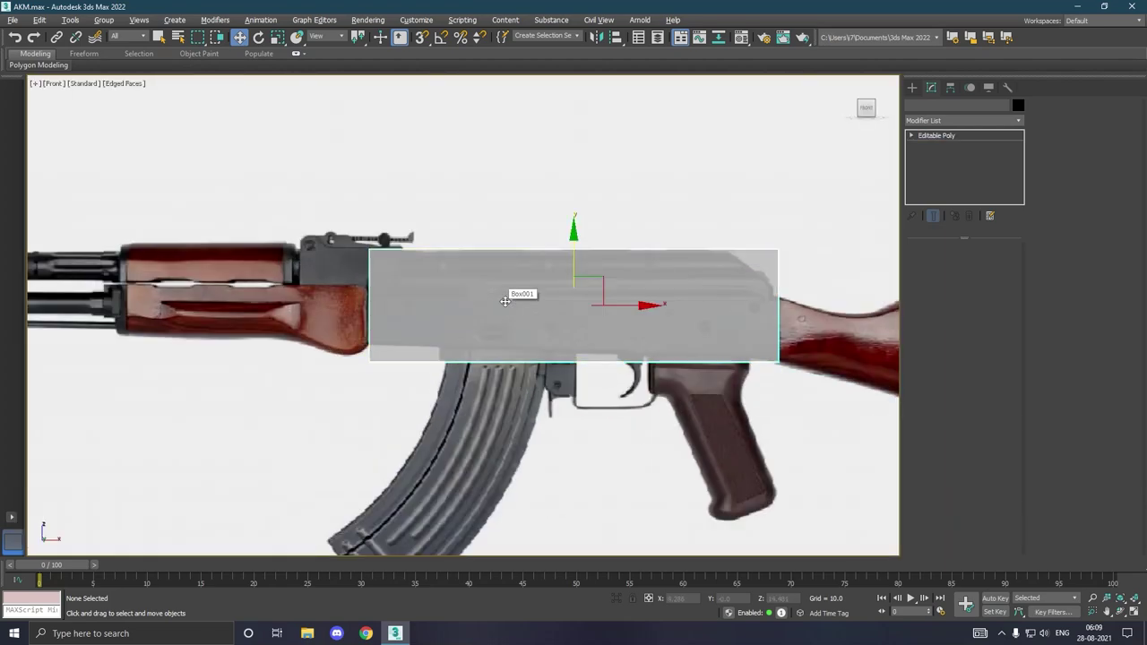
click(506, 301)
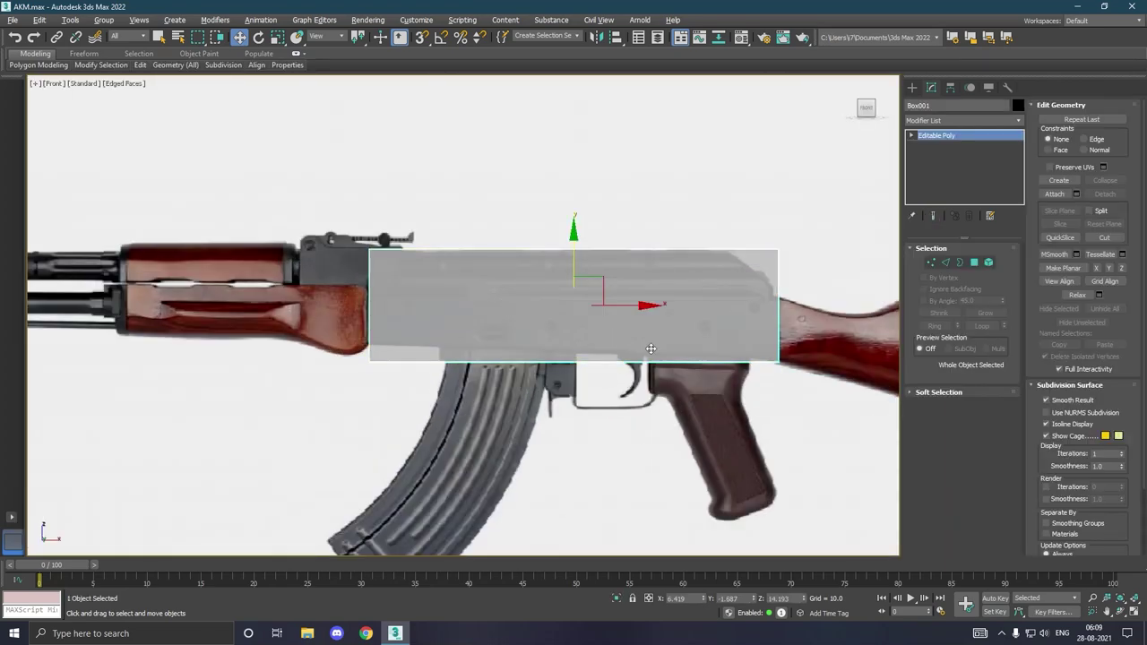
- Lower the system speaker volume to 23
click(1045, 634)
drag(1029, 606, 1005, 606)
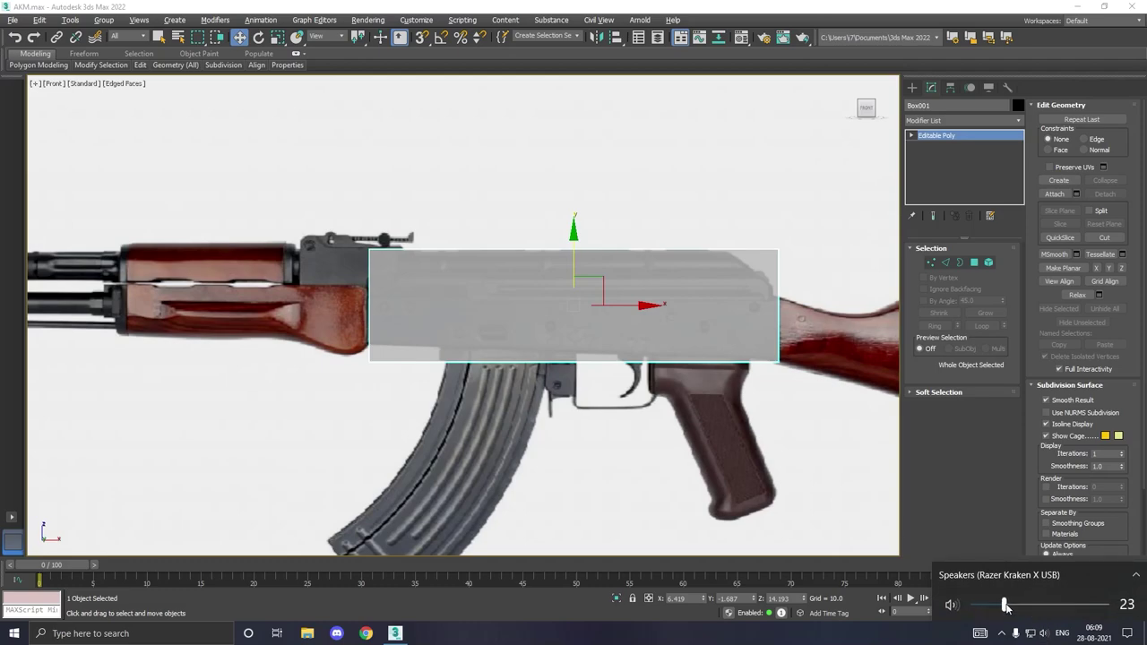
click(913, 639)
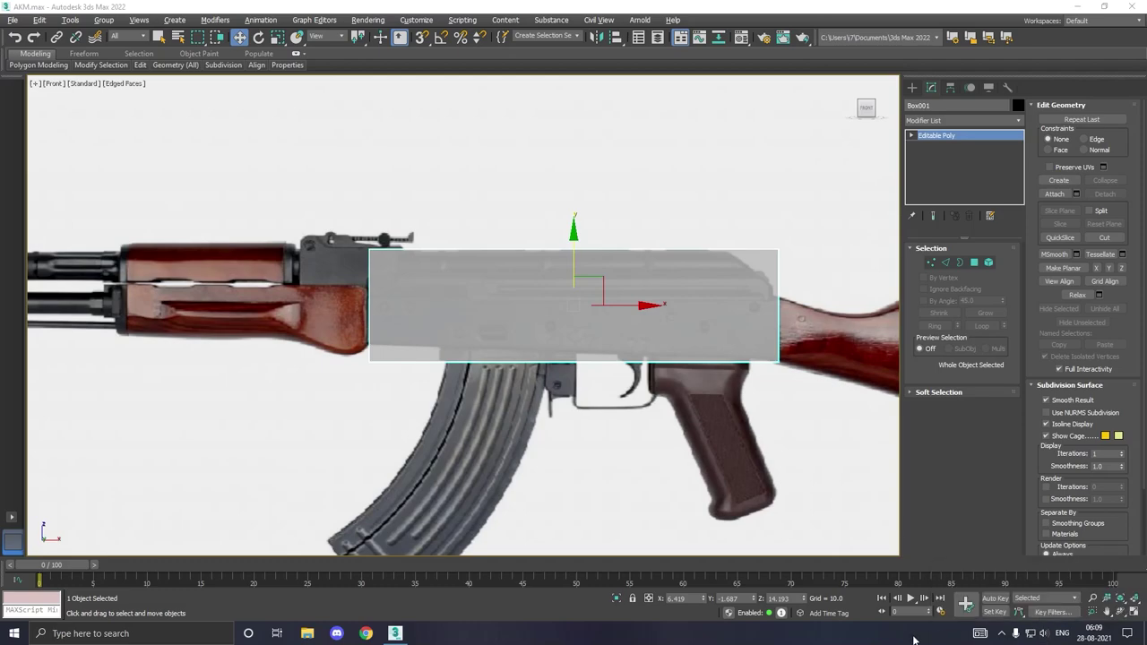
- Align the box's left edge with the receiver front and raise its bottom edge to the underside
click(930, 261)
scroll(369, 288, up, 2)
scroll(369, 288, up, 2)
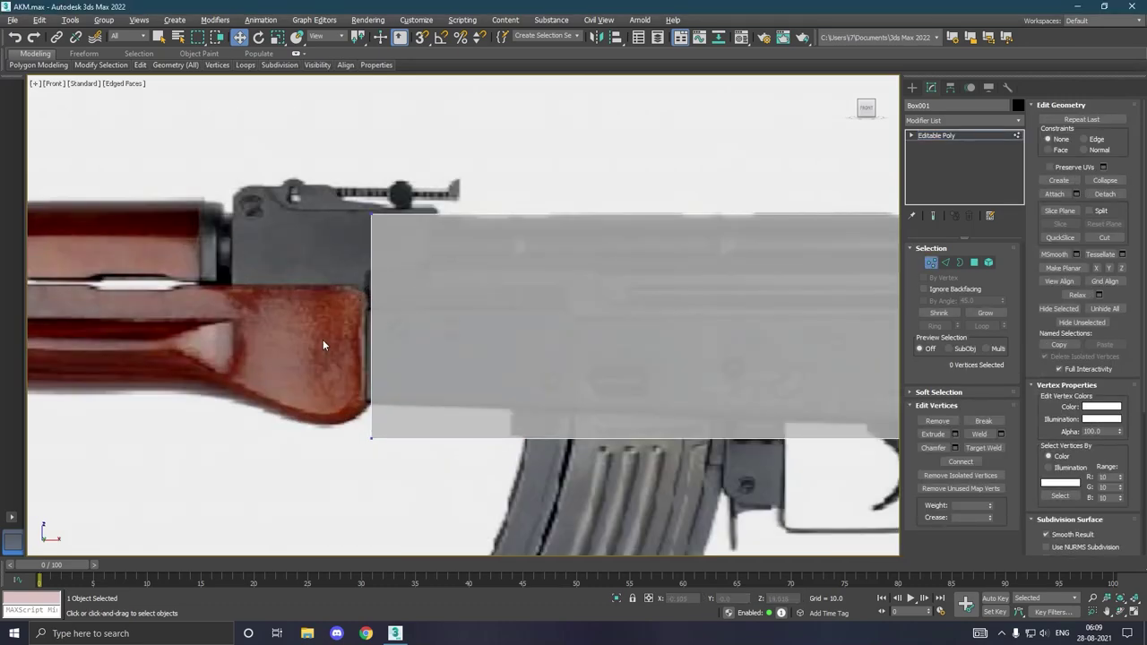
mouse_move(323, 340)
mouse_down()
mouse_move(428, 495)
mouse_move(464, 518)
mouse_up()
mouse_move(430, 328)
mouse_down()
mouse_move(472, 328)
mouse_move(423, 317)
mouse_up()
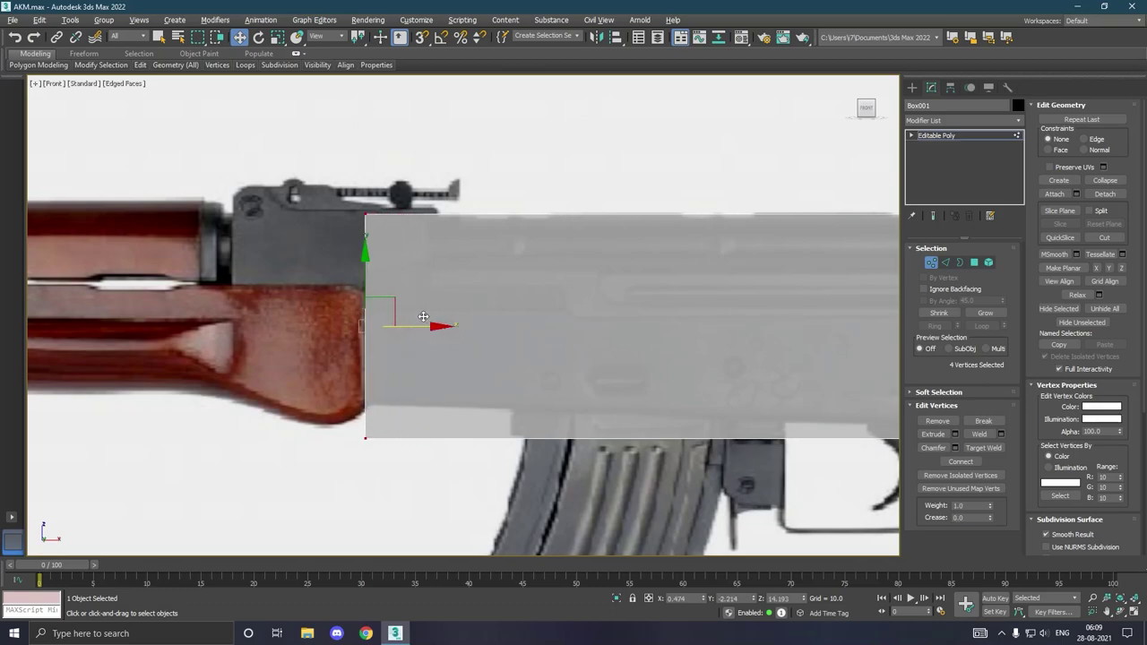
drag(406, 475, 406, 475)
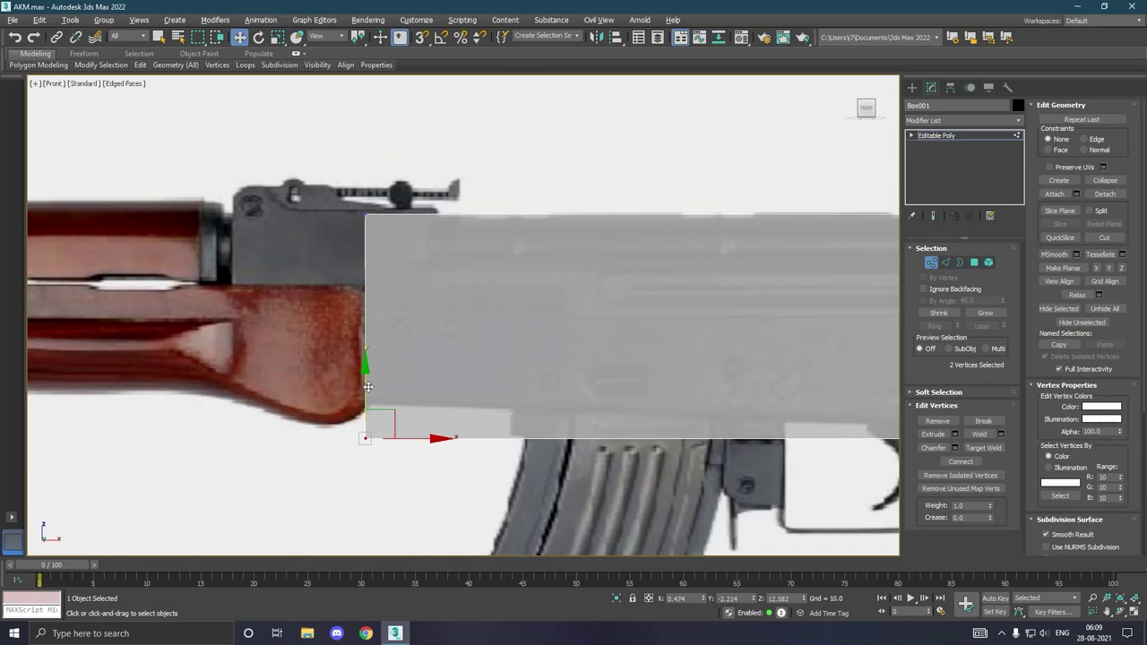
drag(364, 384, 379, 353)
- Try slanting the box's front top corner rearward, then undo it
scroll(266, 366, down, 3)
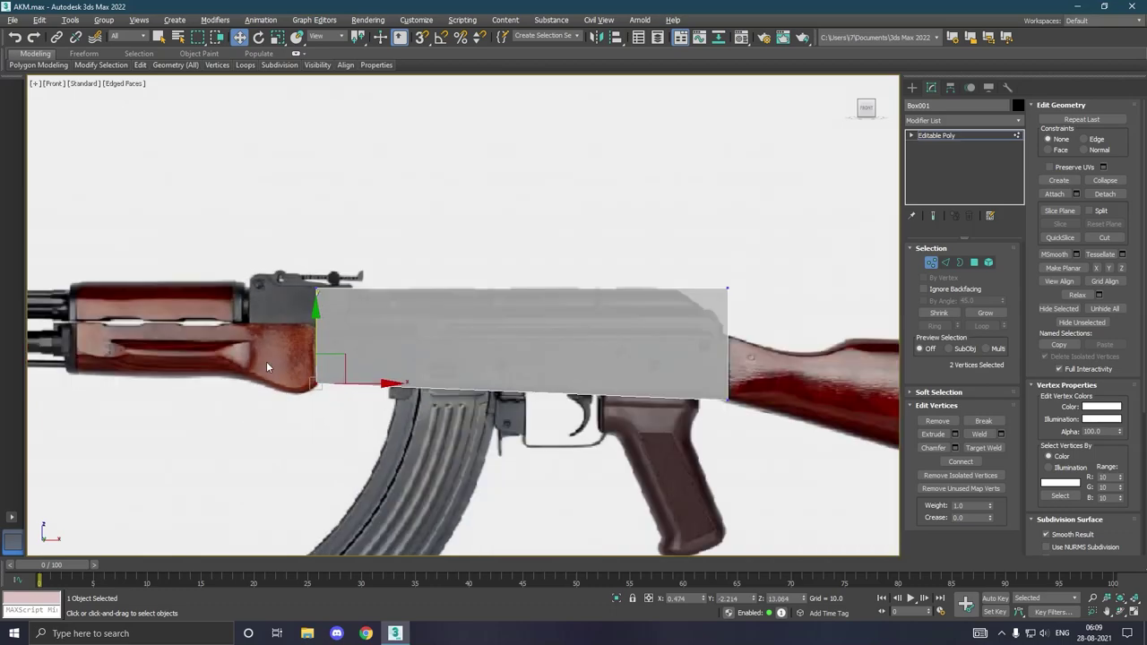
scroll(737, 400, up, 3)
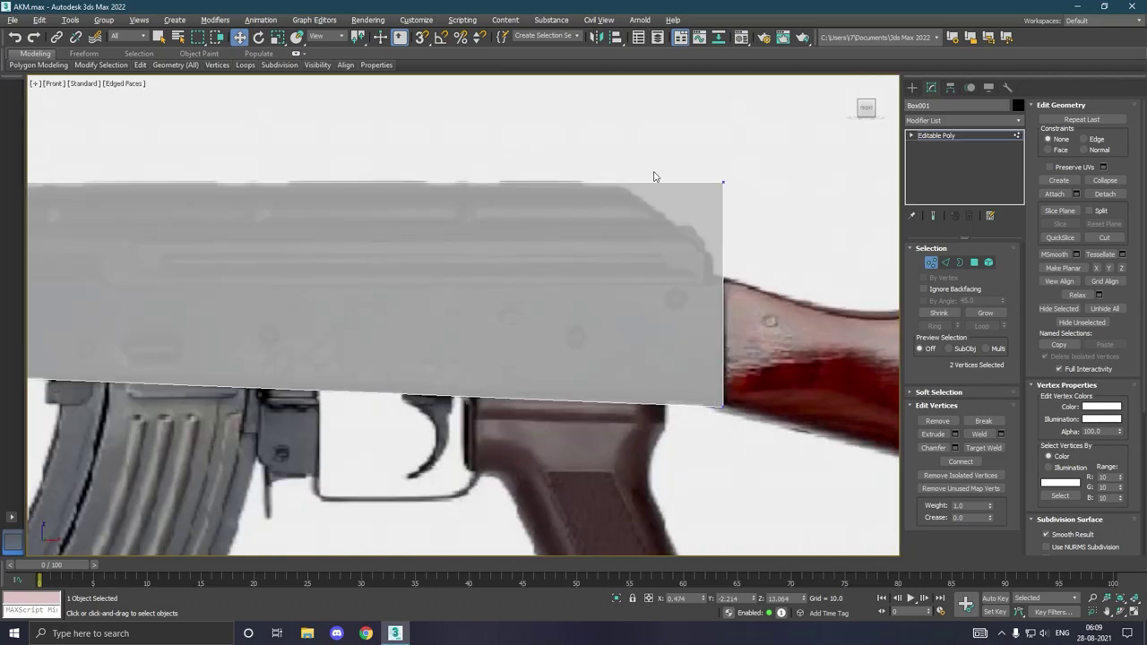
scroll(779, 225, down, 2)
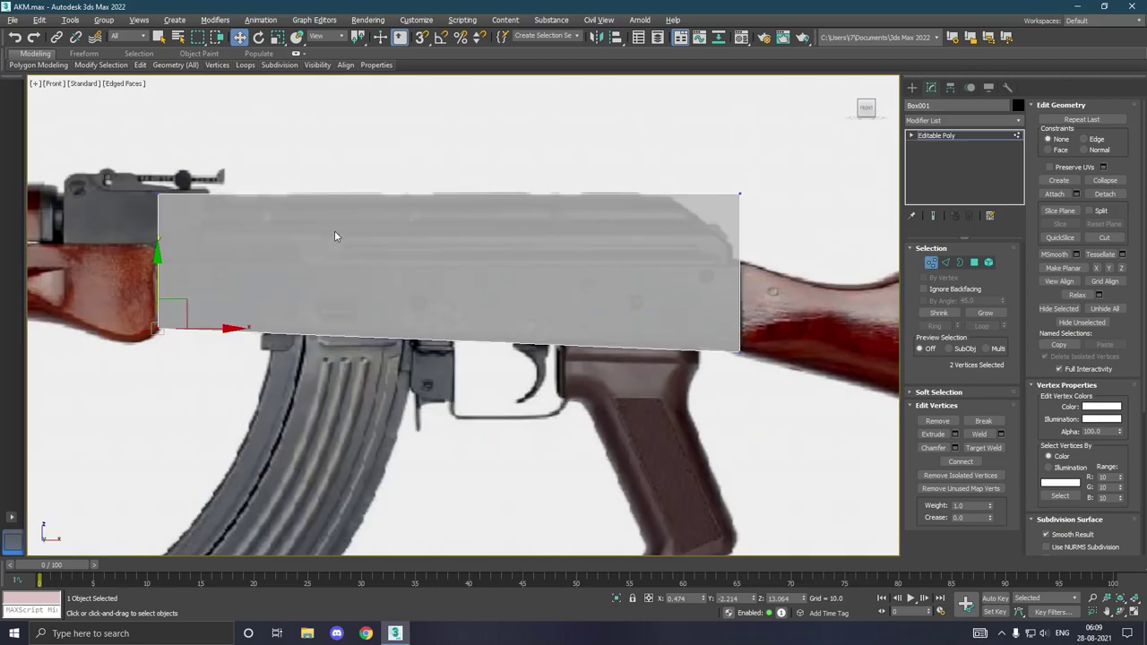
drag(190, 227, 192, 229)
middle_drag(238, 261, 335, 258)
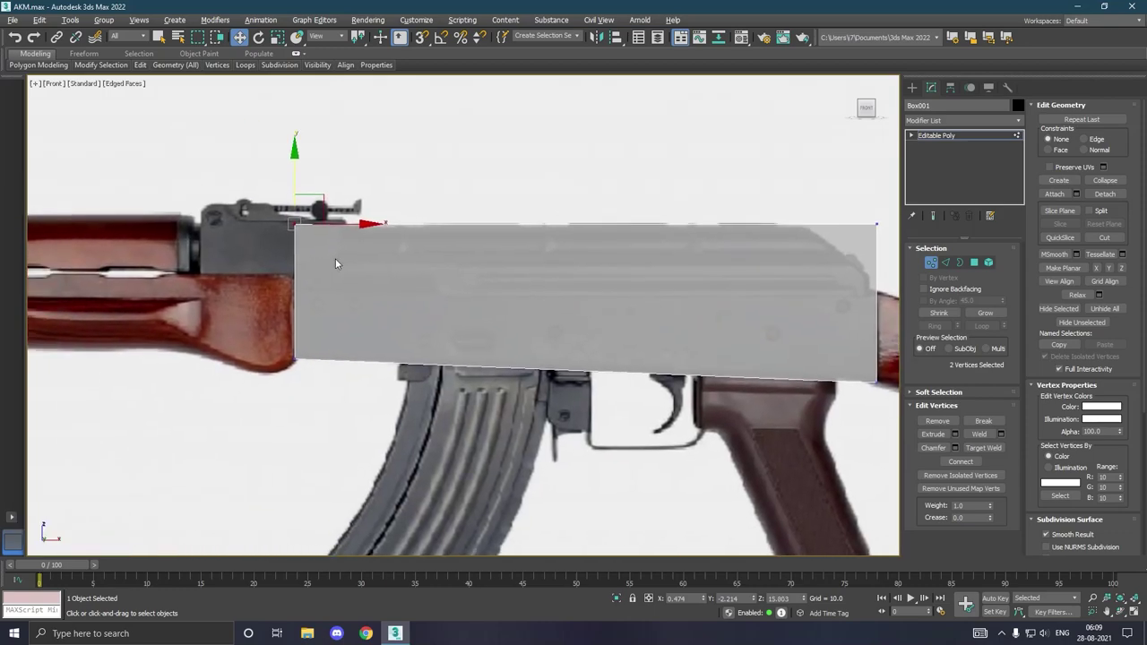
scroll(313, 251, up, 2)
drag(338, 208, 582, 225)
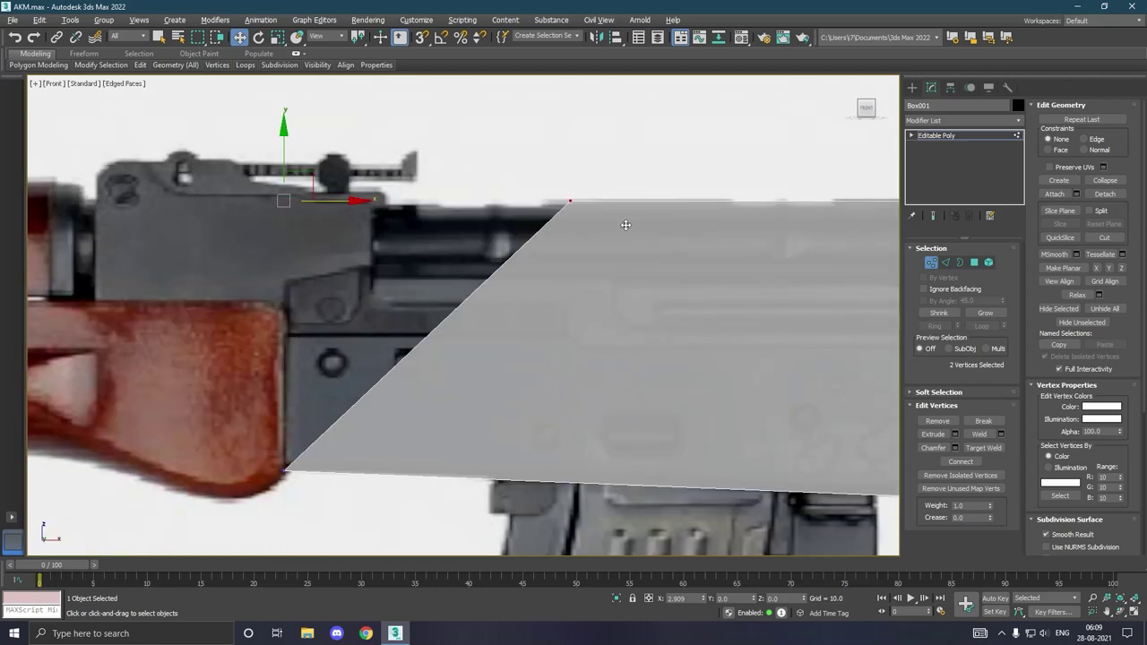
click(15, 36)
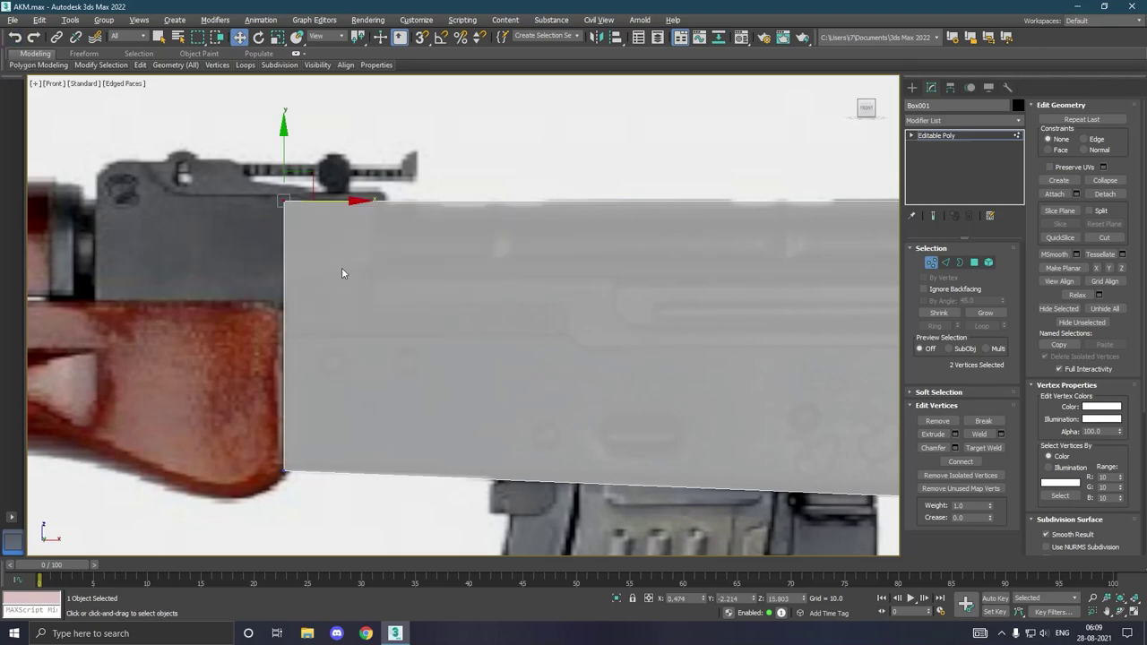
scroll(374, 306, down, 3)
scroll(376, 305, down, 2)
scroll(517, 308, up, 1)
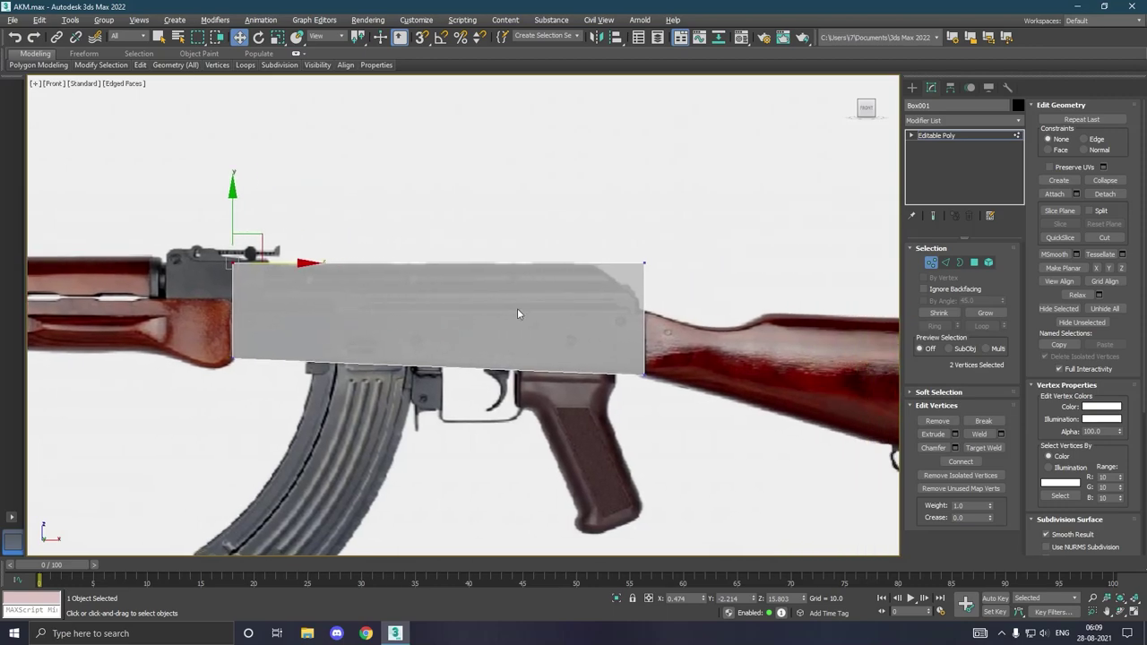
scroll(612, 311, up, 2)
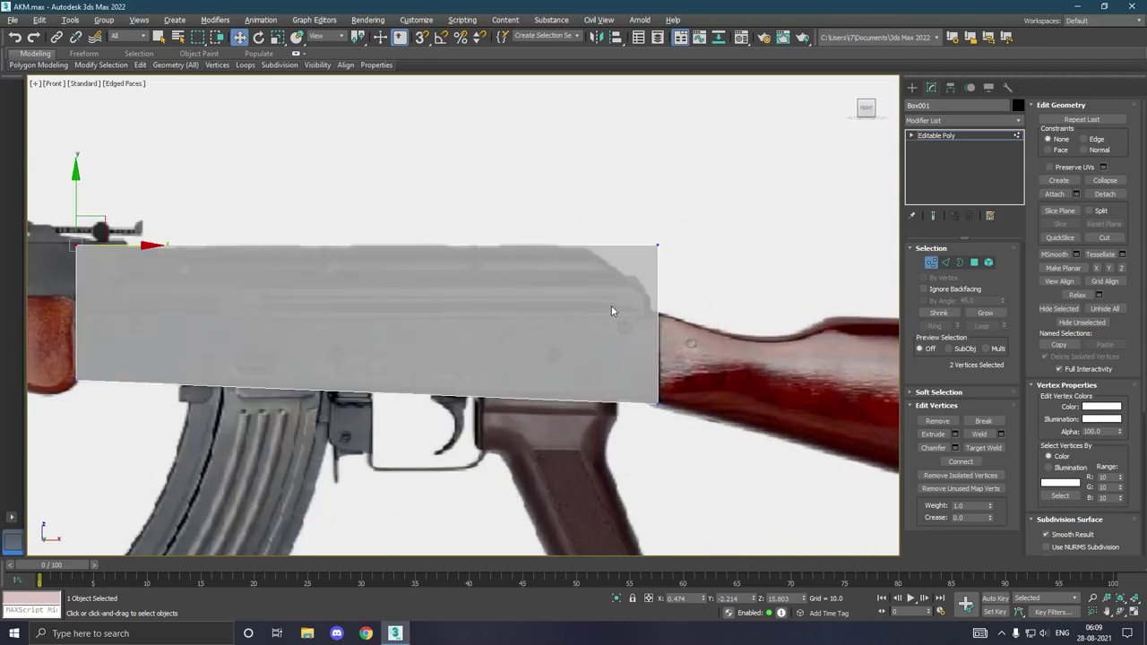
scroll(612, 311, up, 2)
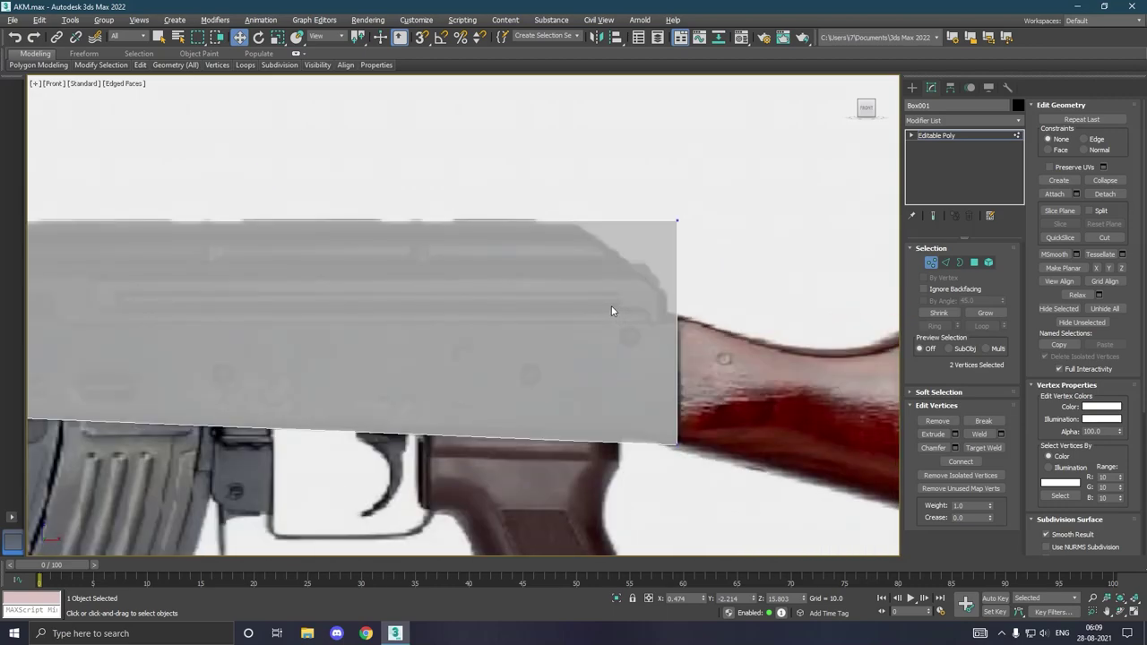
scroll(611, 310, down, 1)
scroll(611, 311, down, 1)
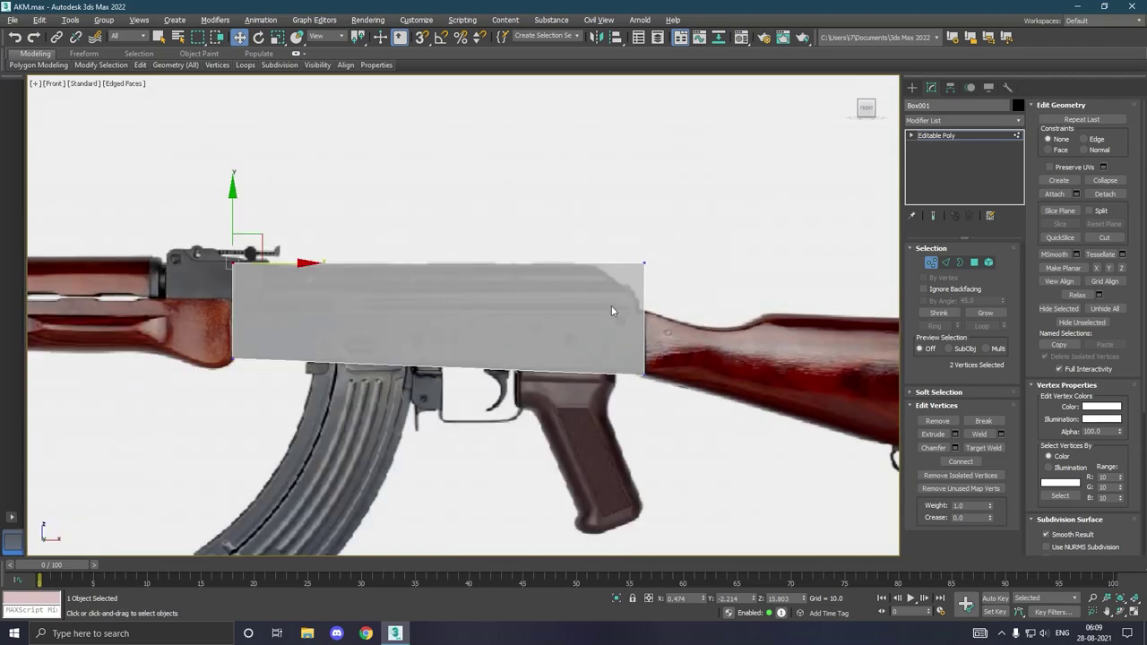
- Move the whole box along Y from -1.687 to -3.494, back in the front view
key(p)
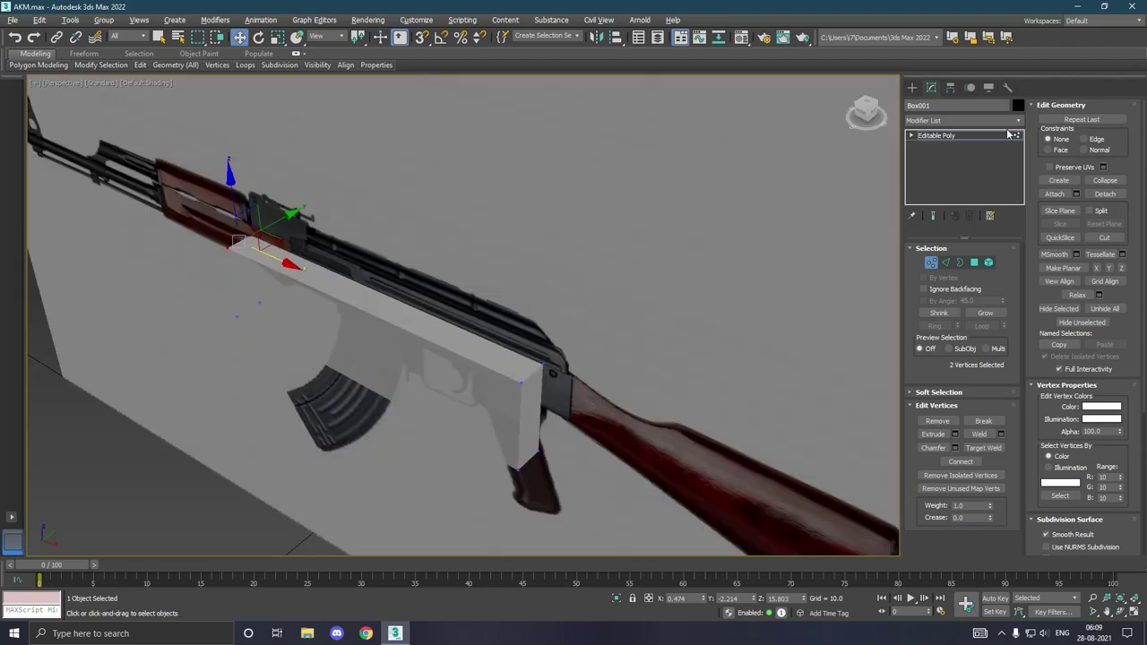
click(963, 138)
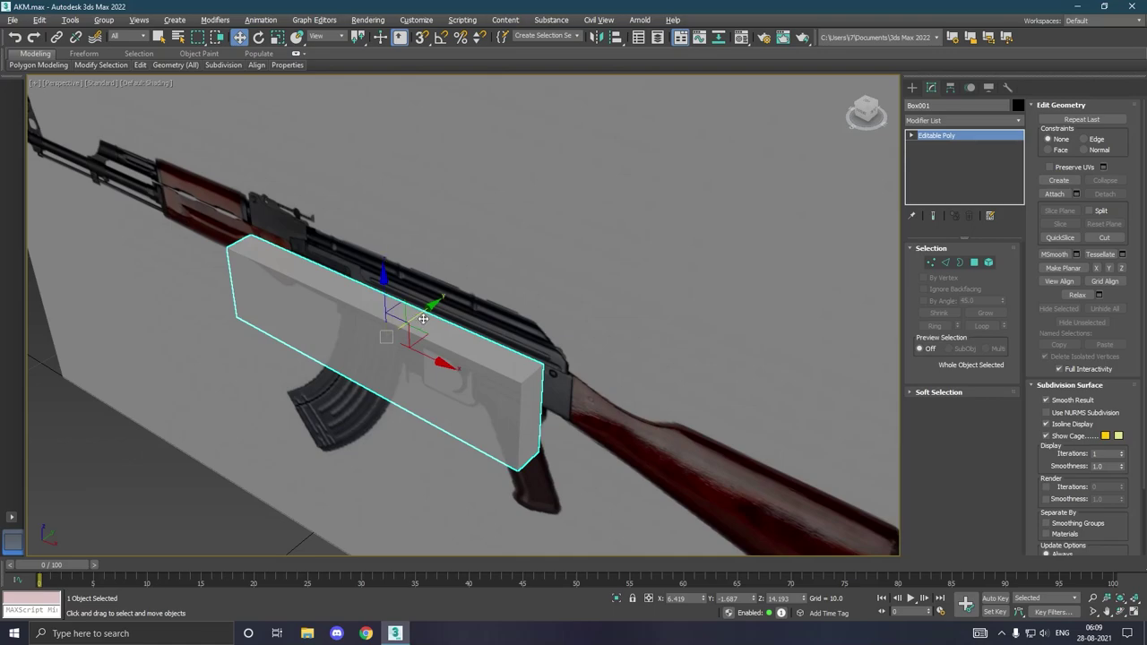
drag(424, 320, 379, 344)
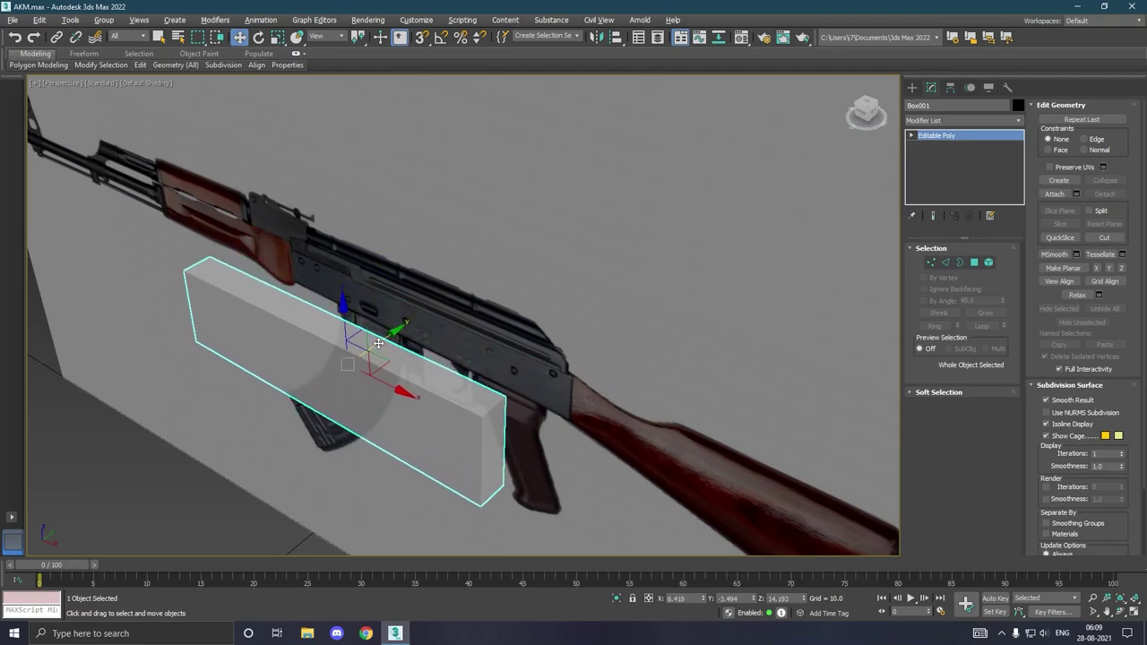
key(f)
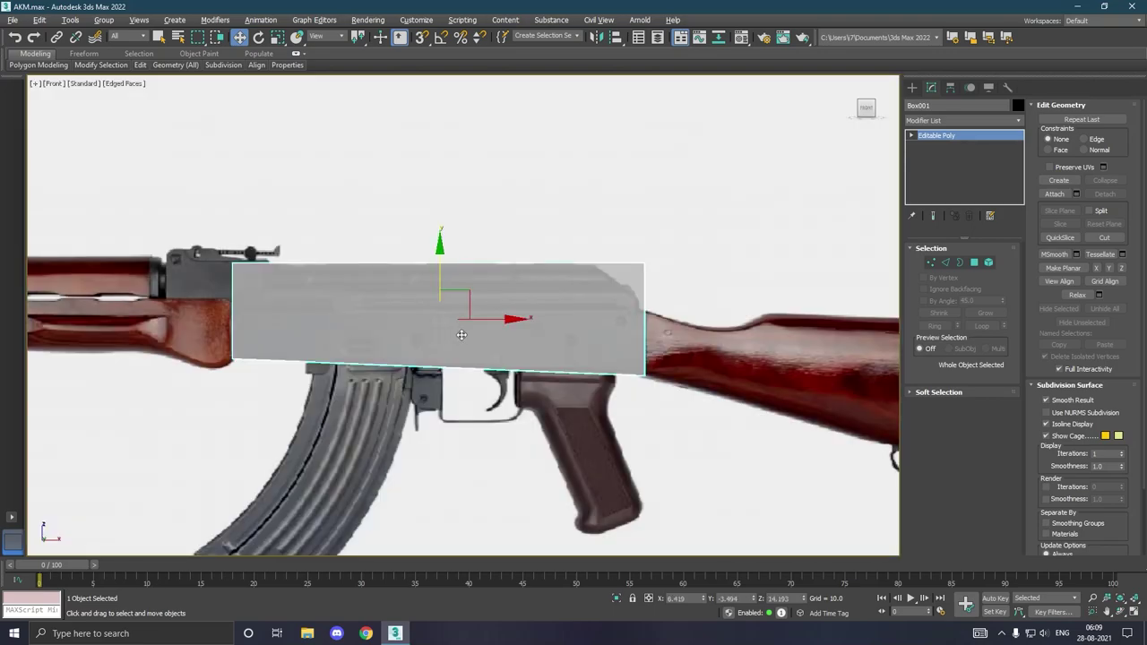
- Select the box's four top vertices and adjust the top edge's height
click(929, 261)
drag(173, 193, 666, 260)
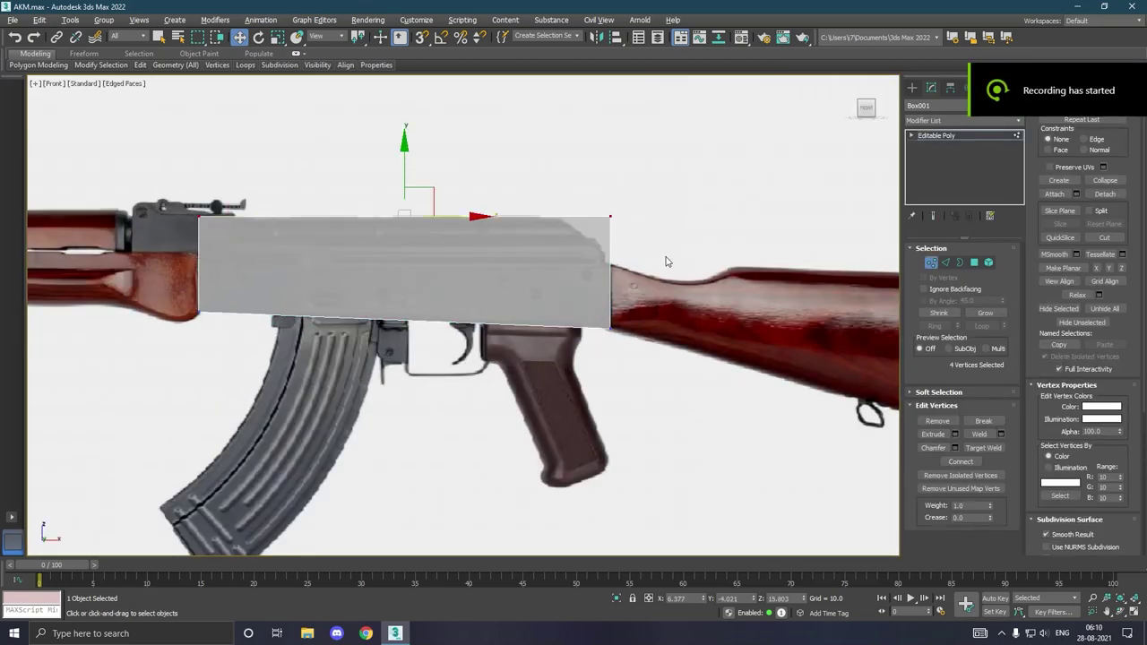
mouse_move(407, 177)
mouse_down()
mouse_move(417, 242)
mouse_move(418, 227)
mouse_up()
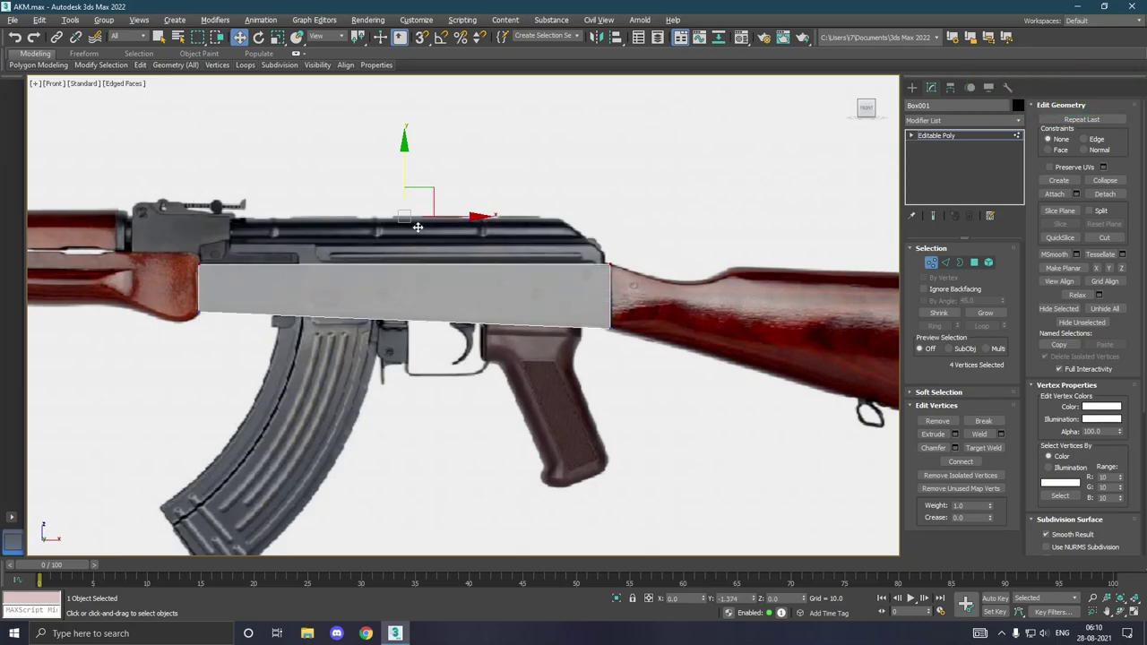
scroll(417, 227, up, 3)
scroll(404, 256, up, 1)
drag(393, 256, 393, 263)
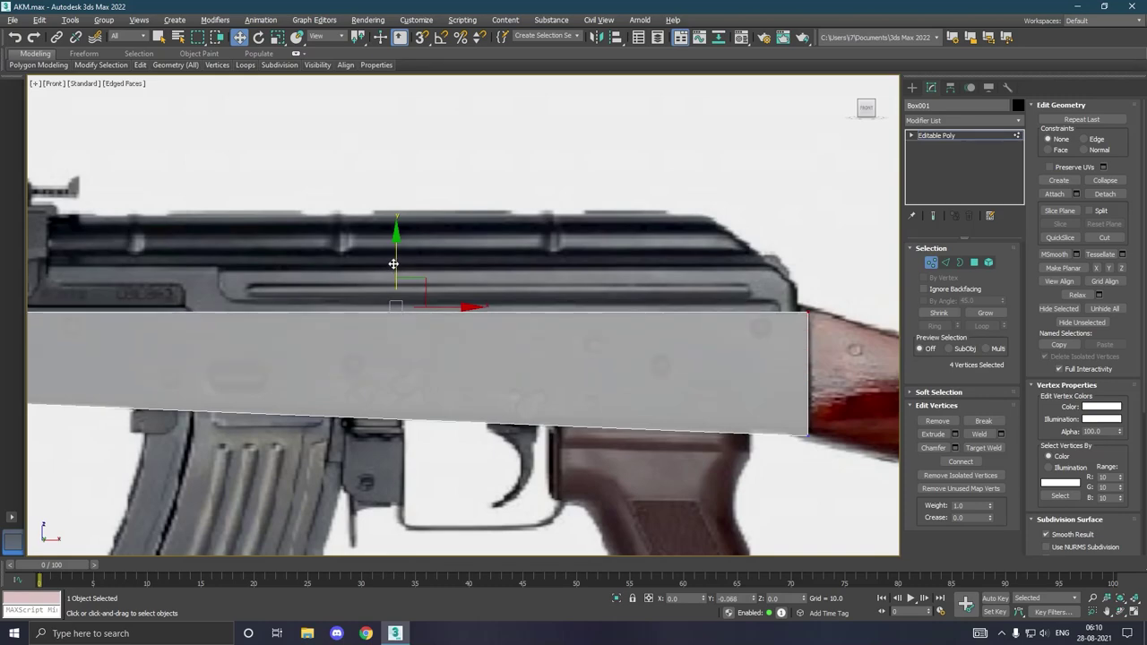
scroll(628, 253, down, 2)
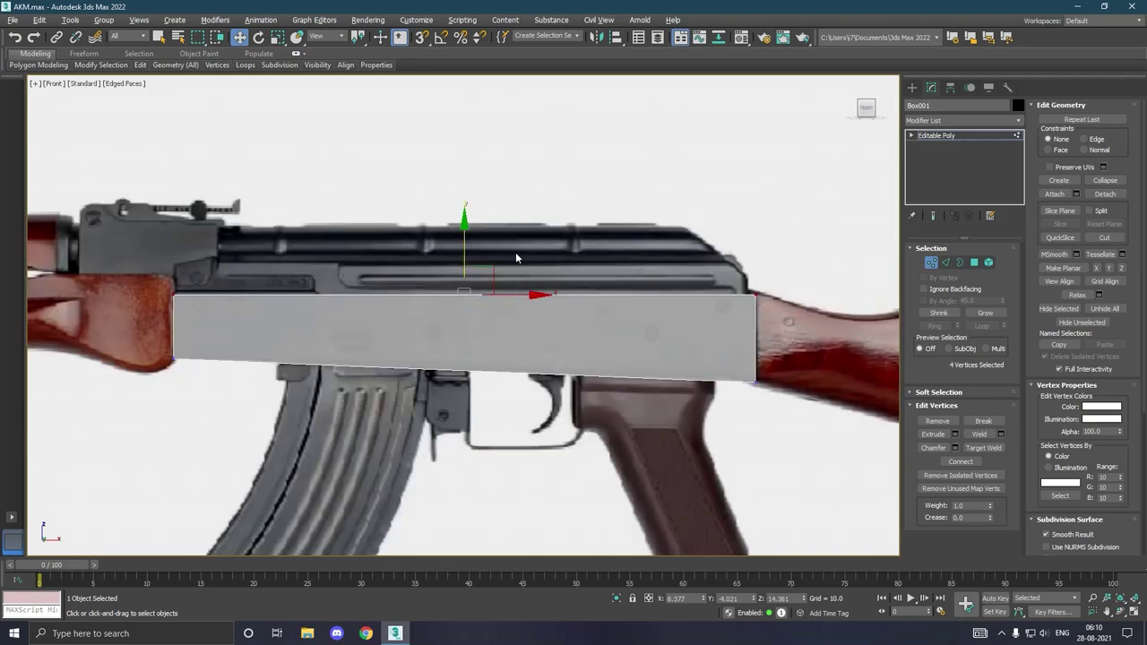
mouse_move(468, 248)
mouse_down()
mouse_move(473, 265)
mouse_move(472, 248)
mouse_up()
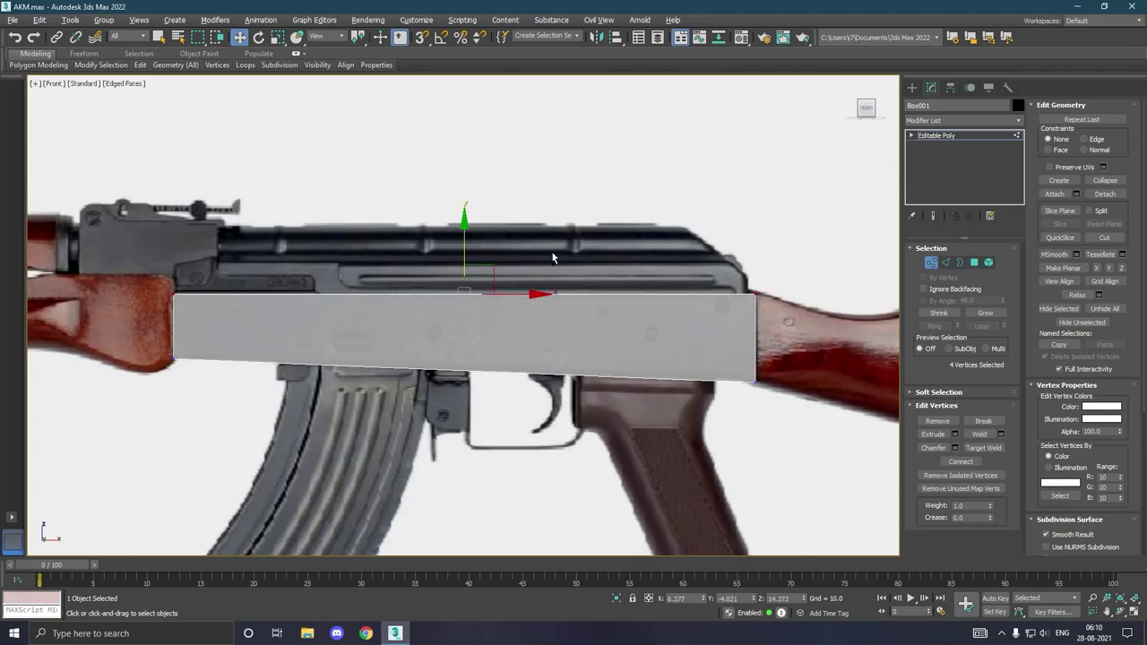
- Check the box's depth, then raise its top edge to the receiver top
alt+middle_drag(551, 251, 499, 284)
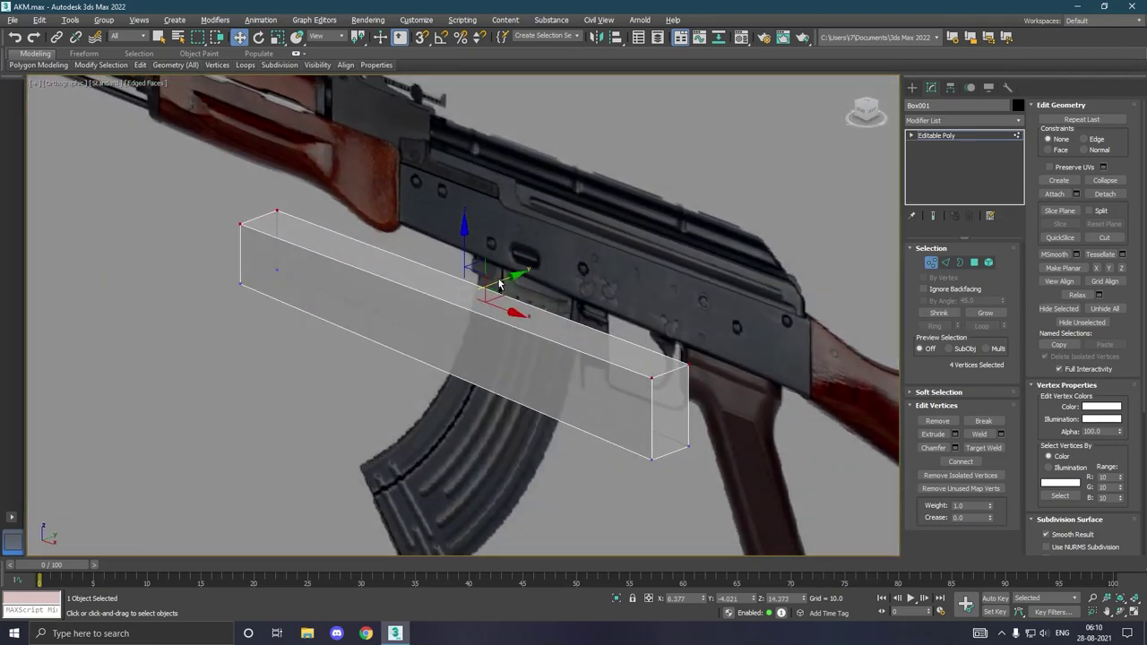
key(f)
scroll(487, 272, up, 3)
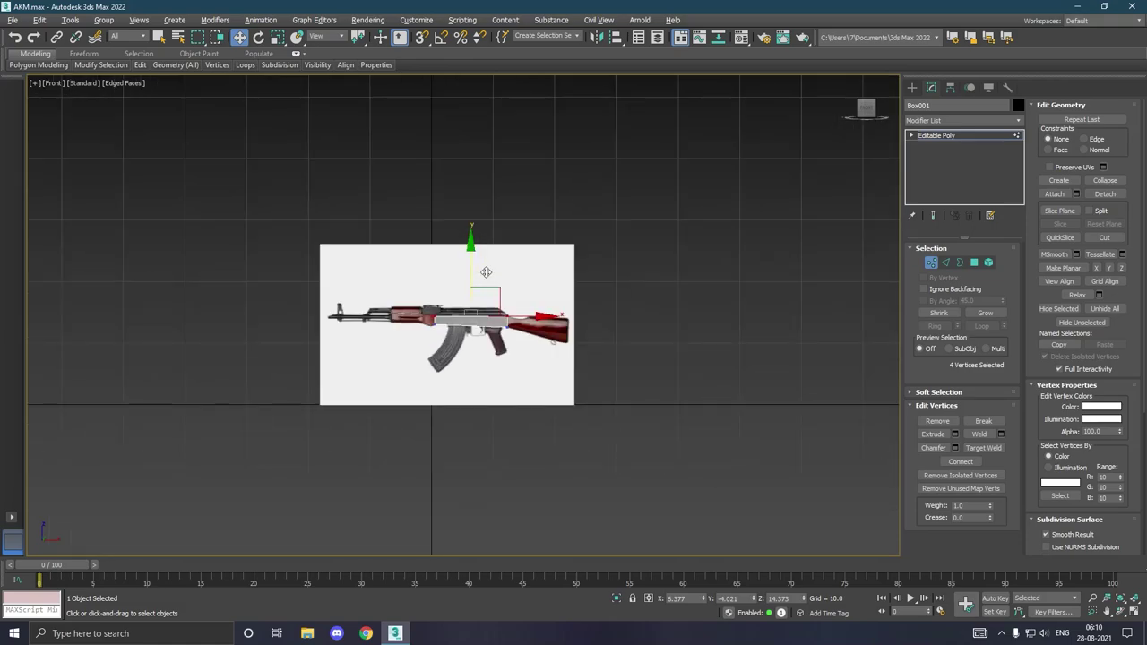
scroll(479, 301, up, 3)
drag(466, 326, 469, 303)
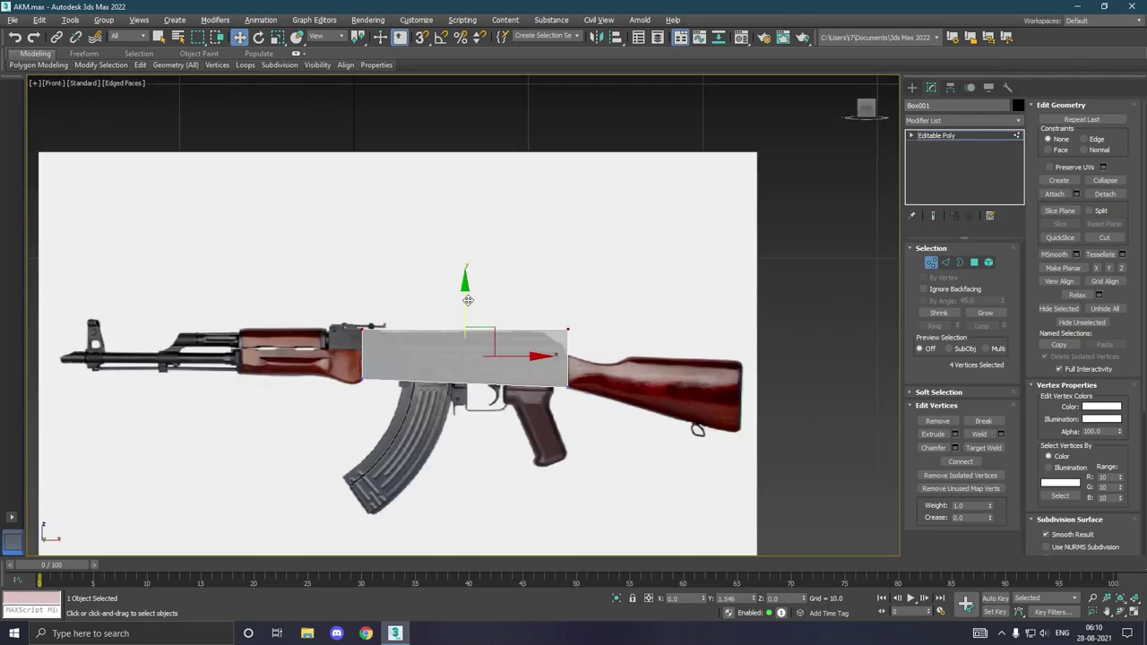
scroll(517, 338, up, 4)
scroll(517, 338, up, 2)
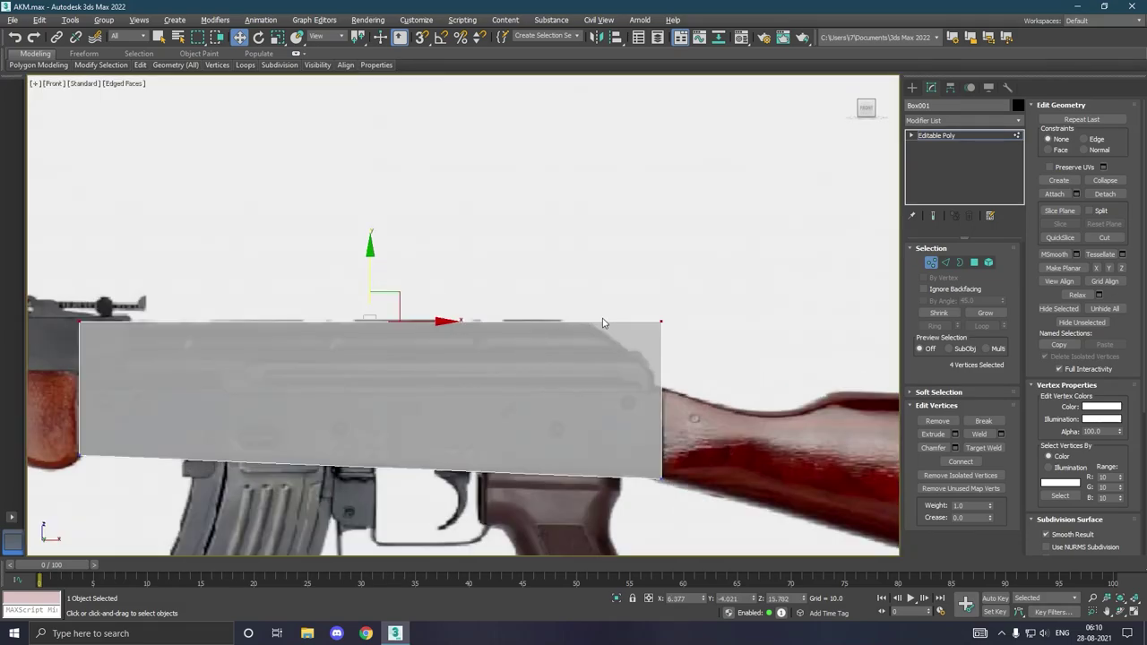
drag(613, 293, 669, 351)
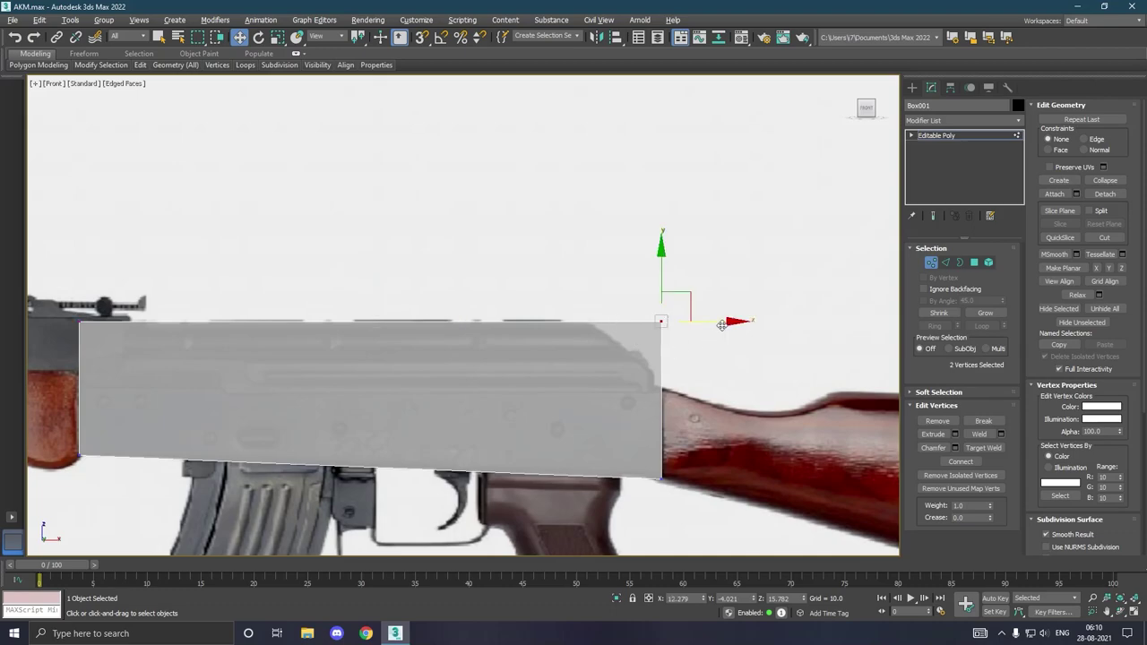
drag(720, 324, 653, 326)
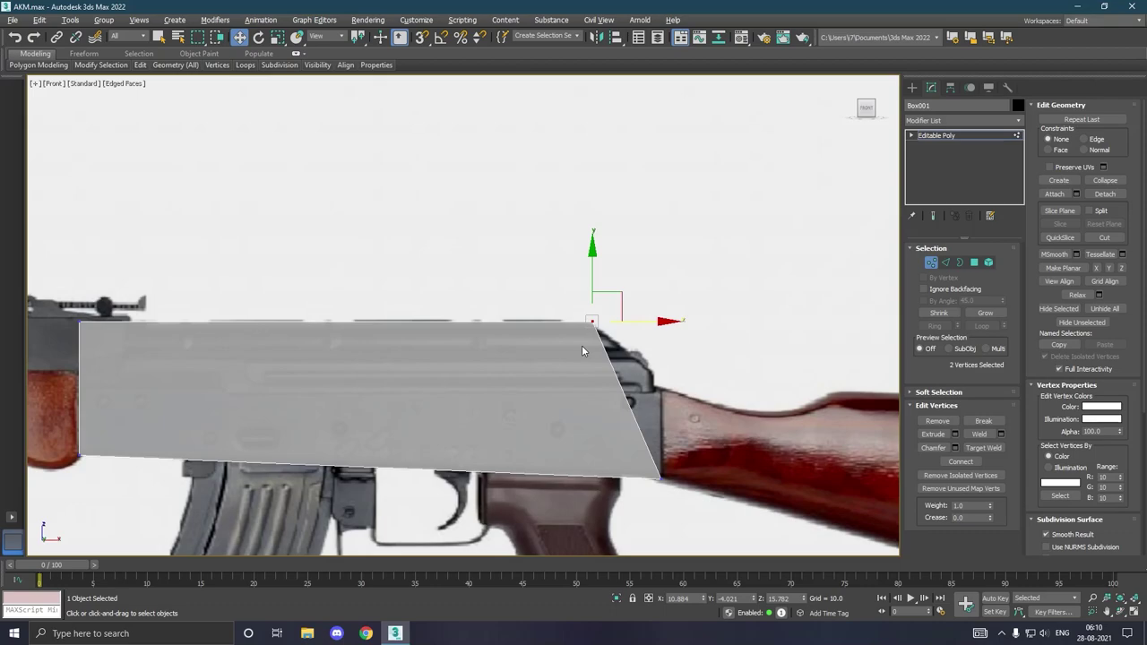
middle_drag(581, 344, 573, 333)
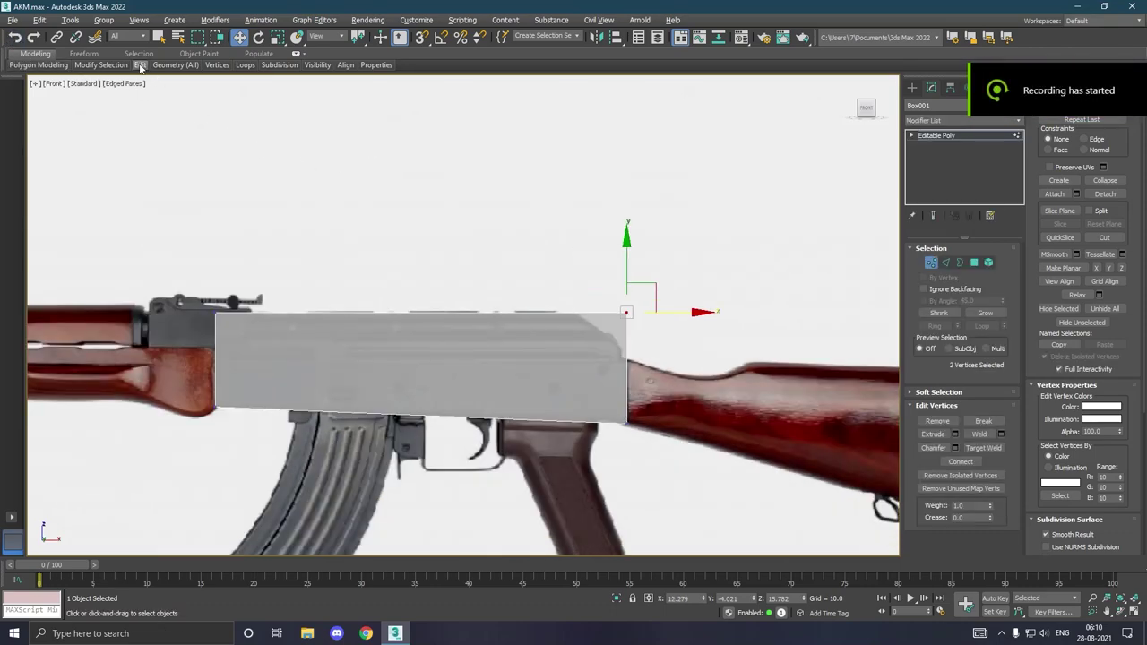
- Add a horizontal edge loop across the box with Swift Loop
click(237, 90)
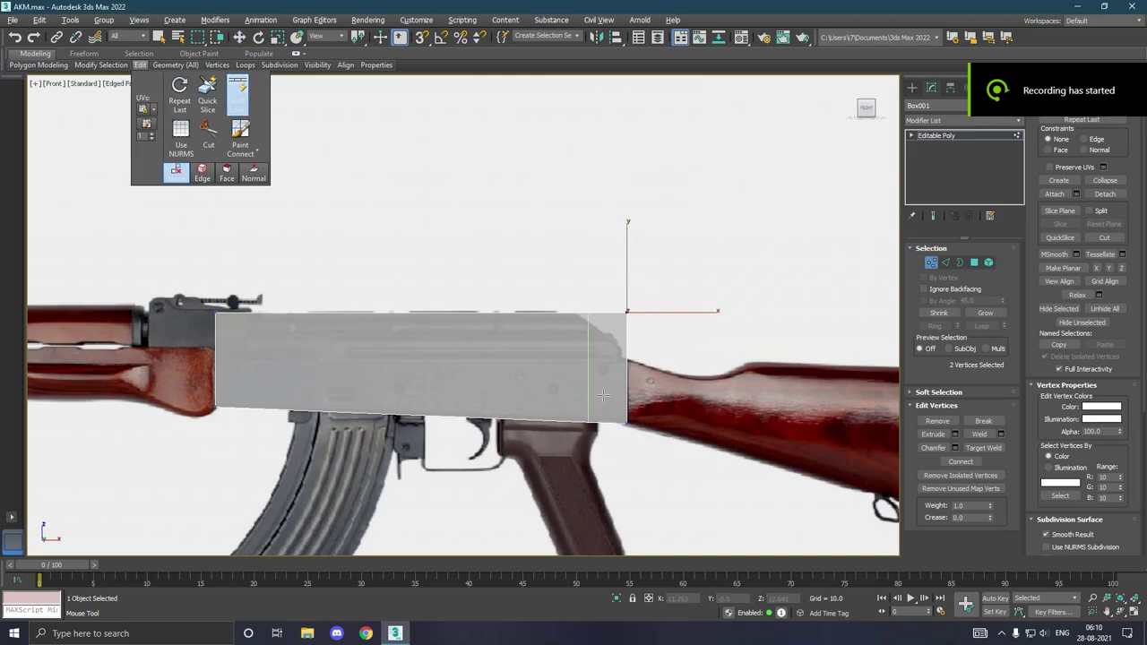
click(630, 360)
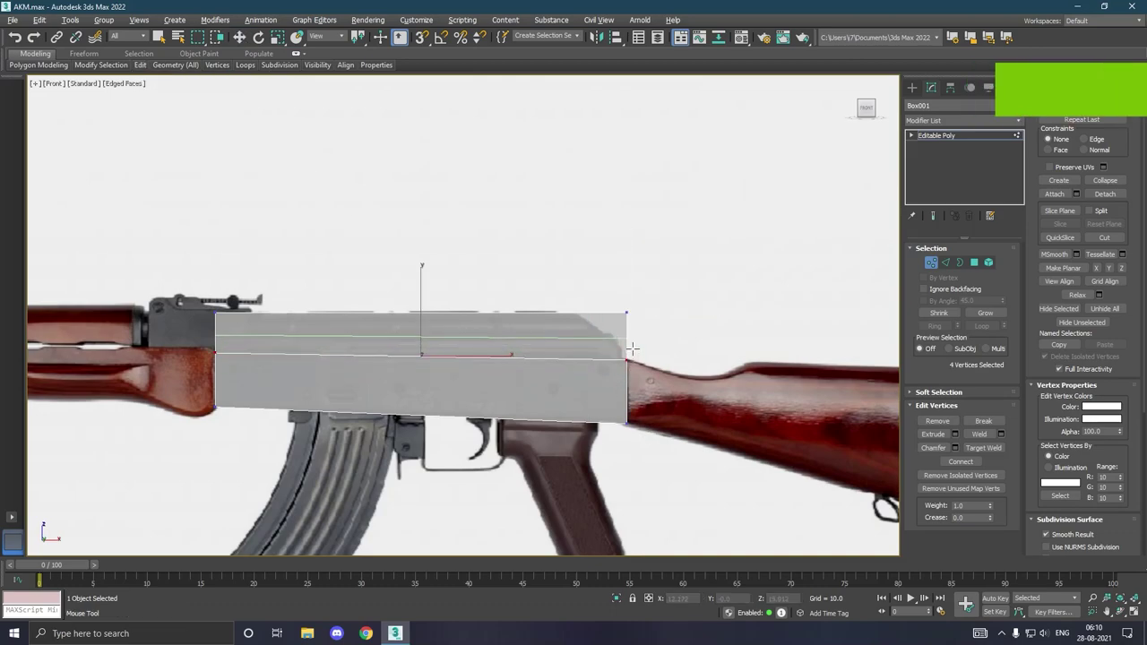
key(w)
- Move the top-right vertices left to angle the rear top corner toward the stock
scroll(630, 354, up, 2)
scroll(609, 323, up, 1)
mouse_move(599, 267)
mouse_down()
mouse_move(681, 312)
mouse_move(569, 285)
mouse_move(583, 287)
mouse_up()
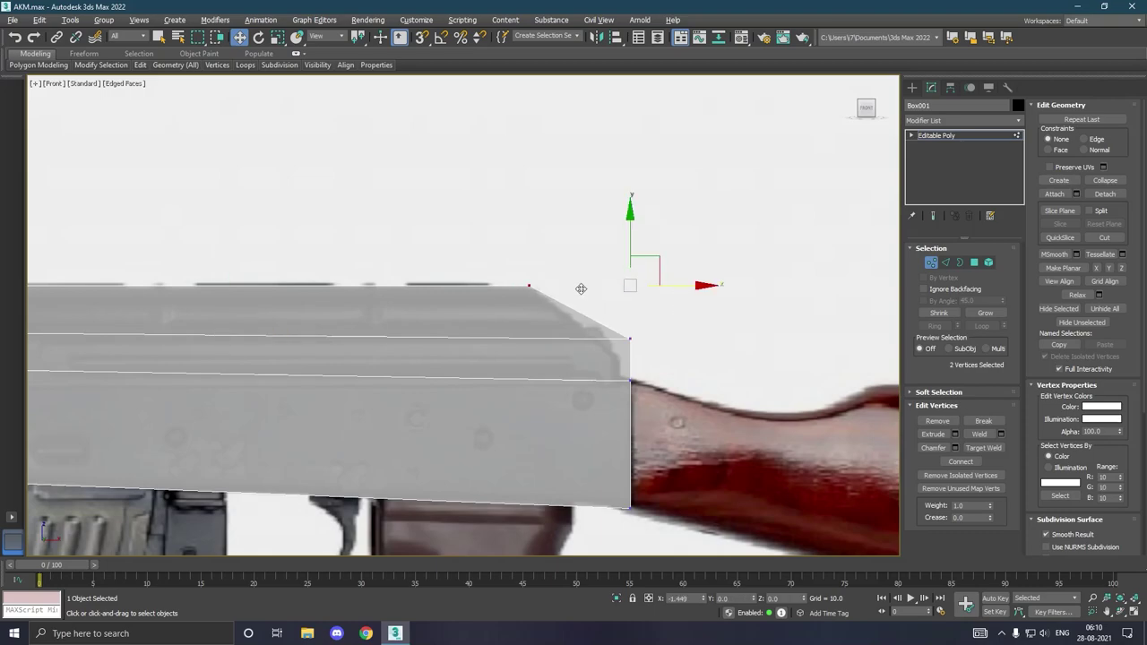
drag(657, 348, 616, 330)
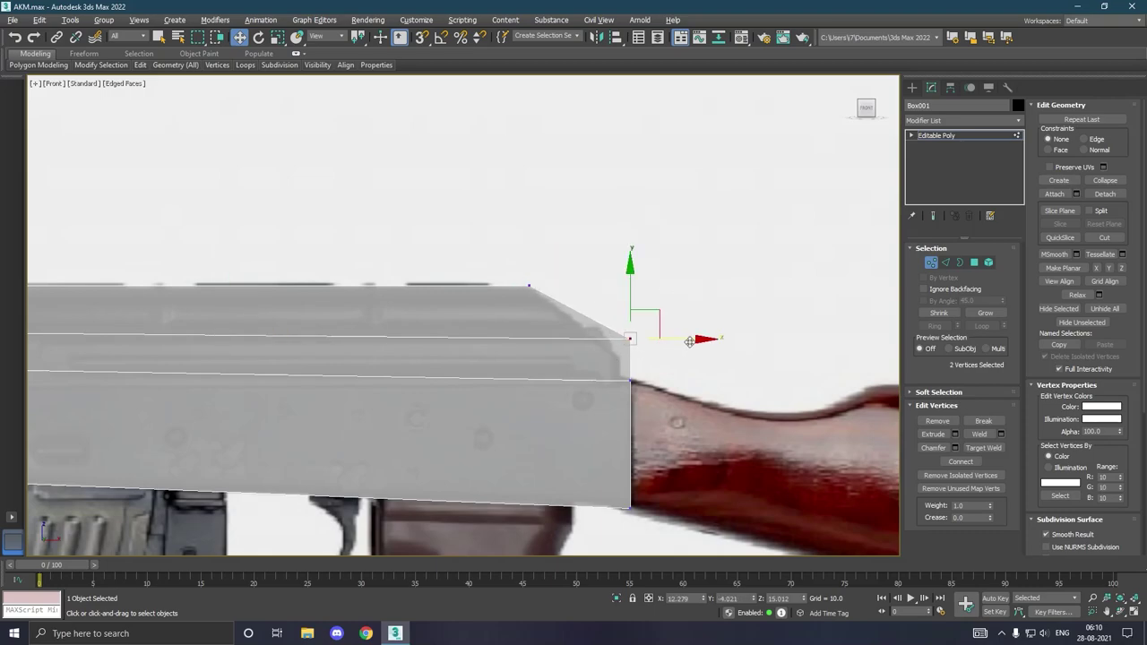
drag(689, 342, 667, 343)
scroll(667, 342, down, 2)
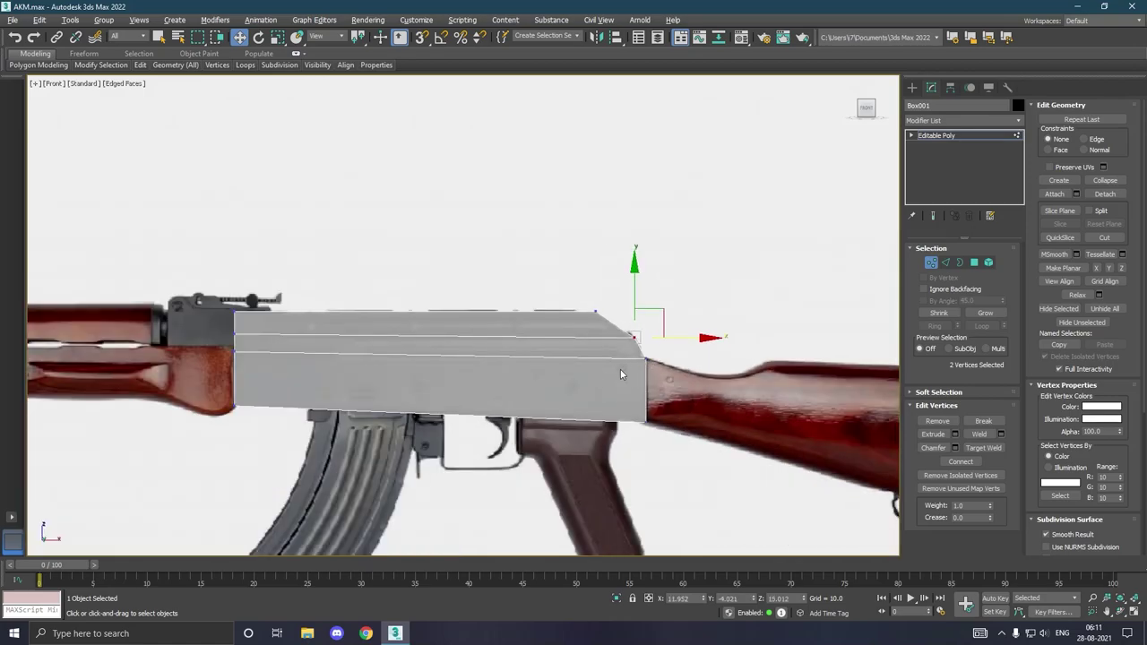
alt+middle_drag(620, 368, 589, 368)
scroll(640, 348, up, 3)
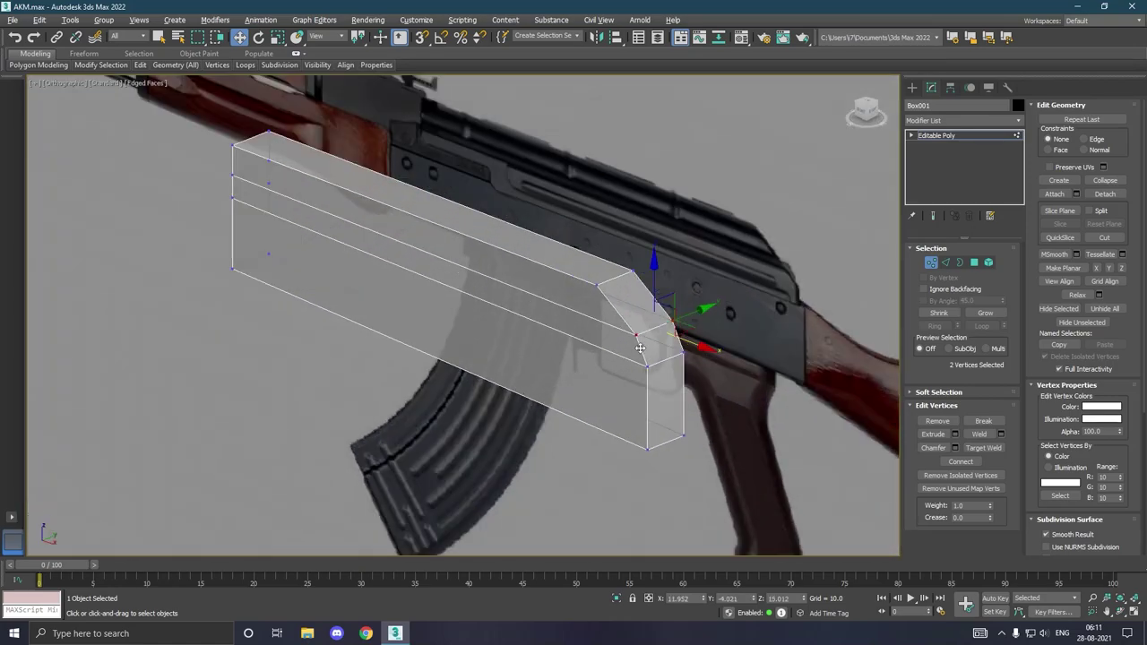
- Select the box's lower front and back polygons
click(974, 263)
click(611, 357)
key(alt+q)
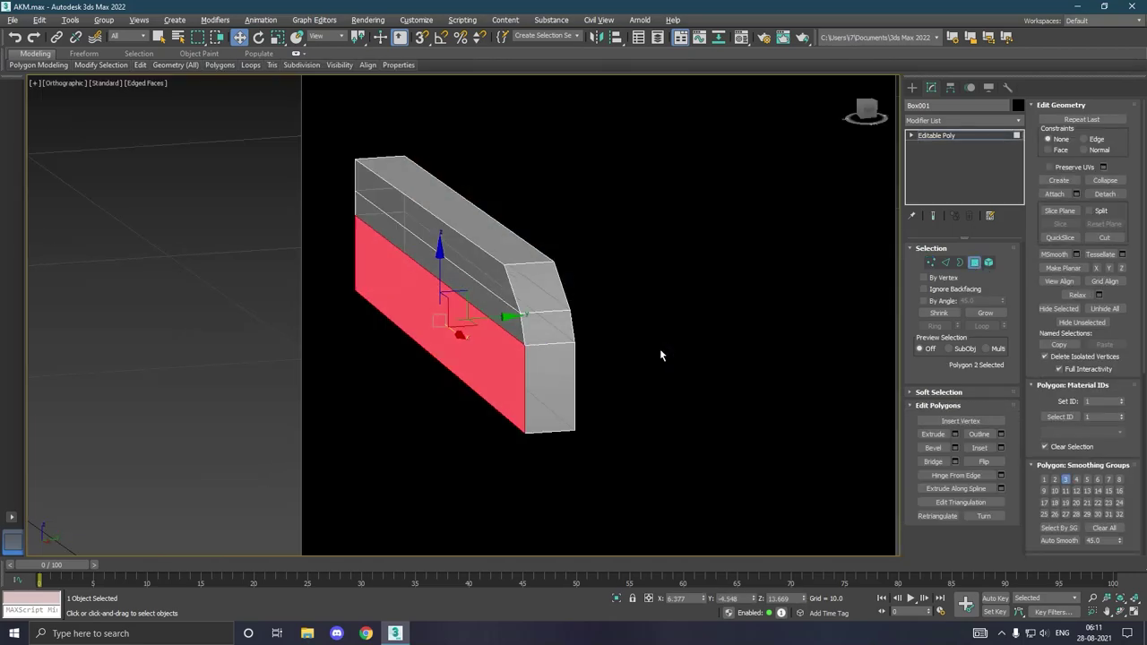
ctrl+click(502, 332)
key(alt+q)
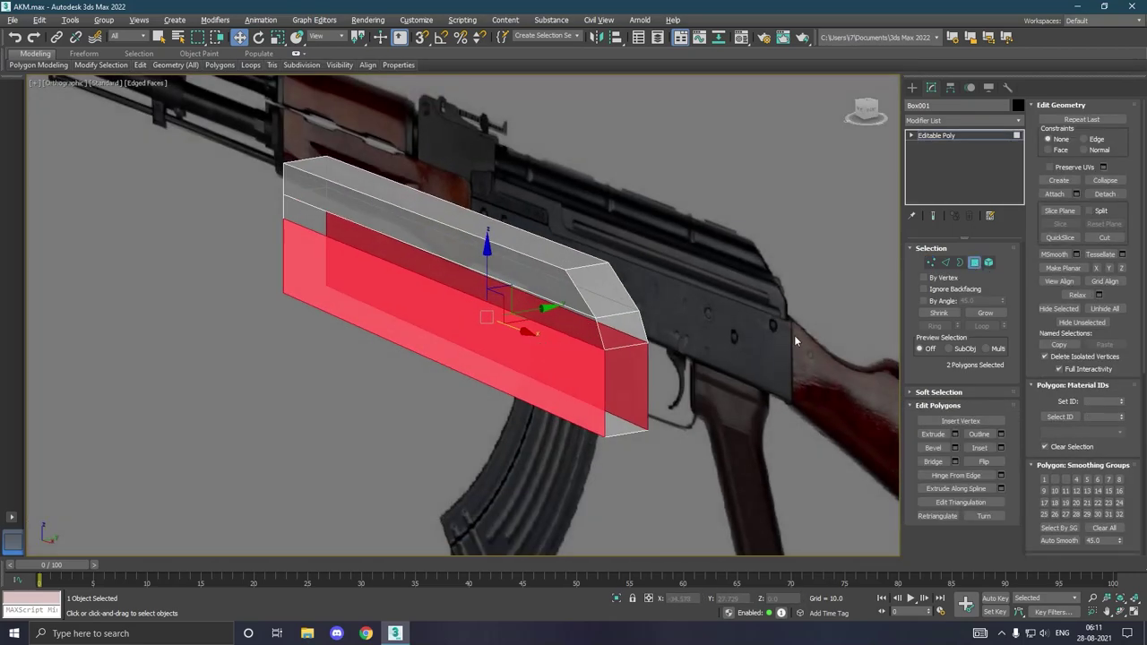
- Extrude the two faces by a height of 0.162 and return to the front view
click(954, 434)
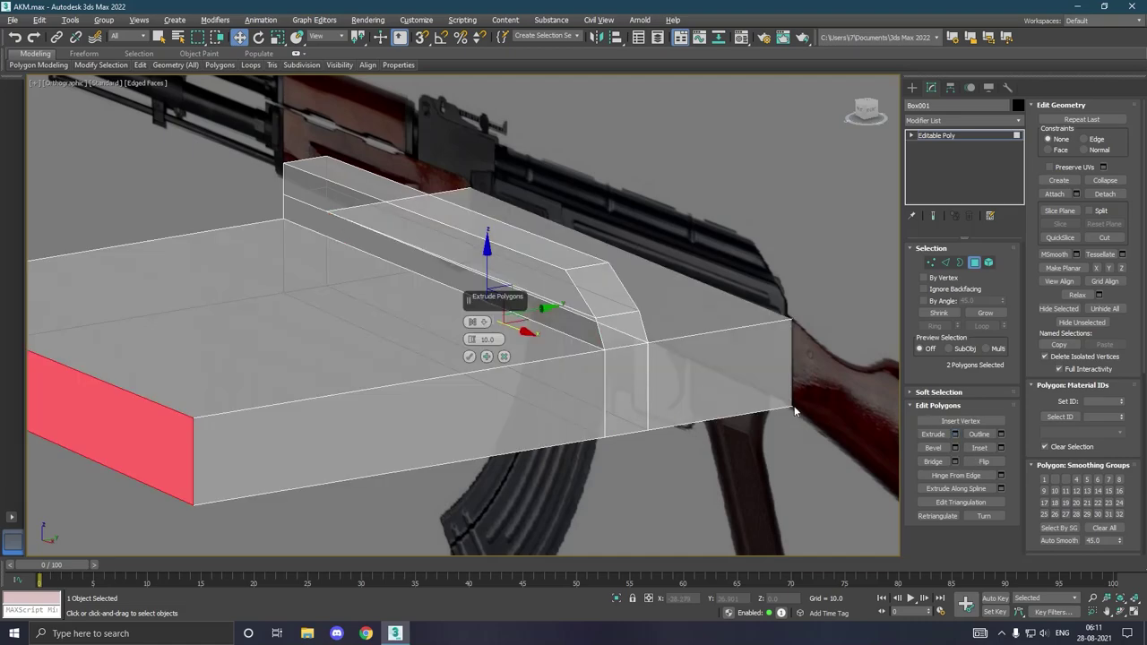
drag(471, 340, 493, 469)
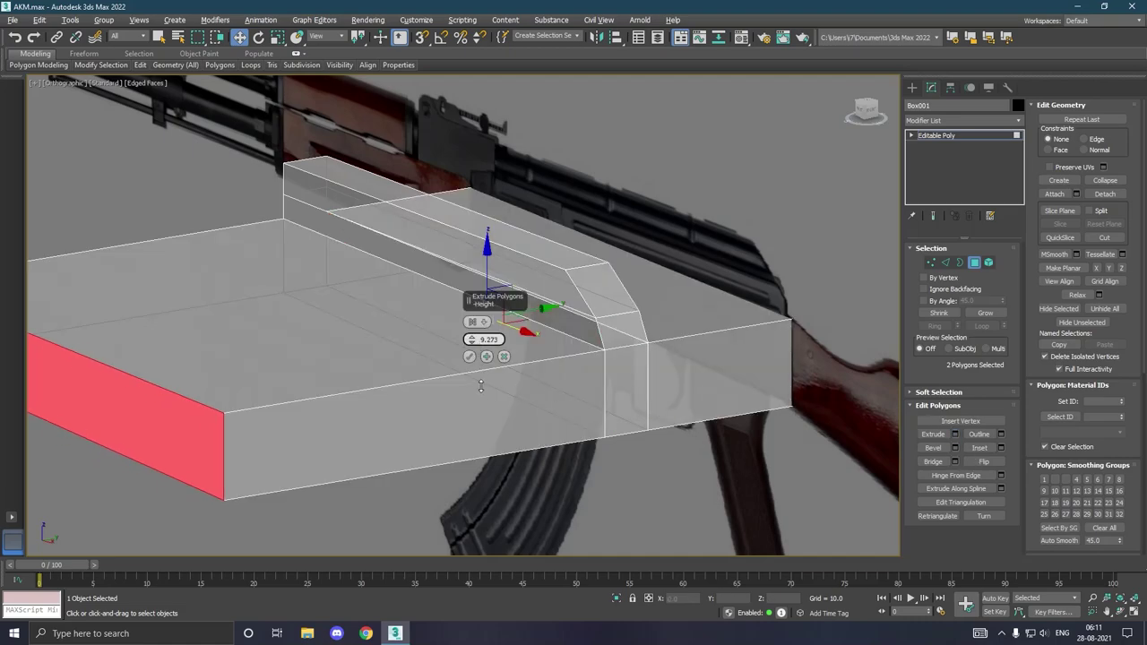
drag(474, 347, 405, 421)
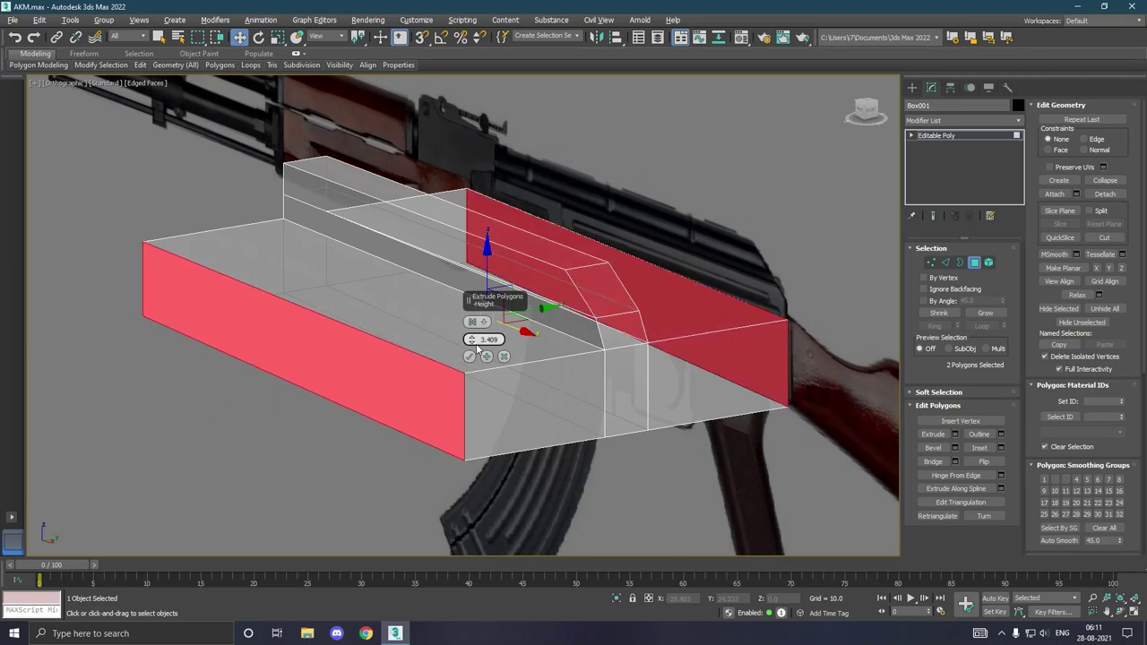
mouse_move(475, 349)
mouse_down()
mouse_move(445, 371)
mouse_move(482, 375)
mouse_up()
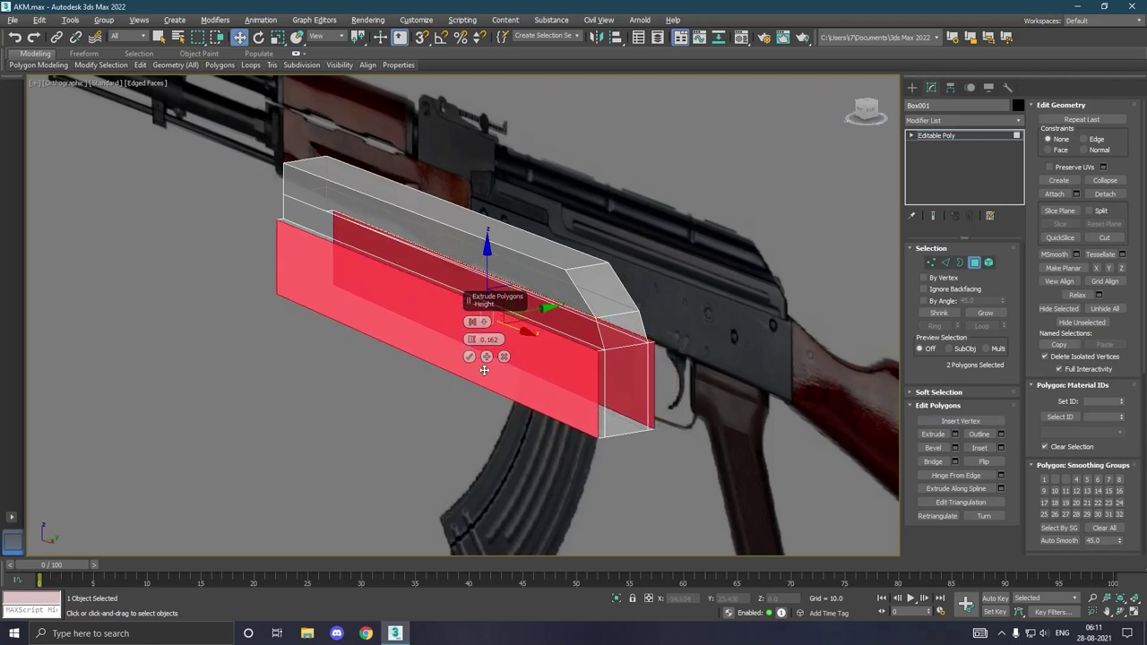
click(468, 356)
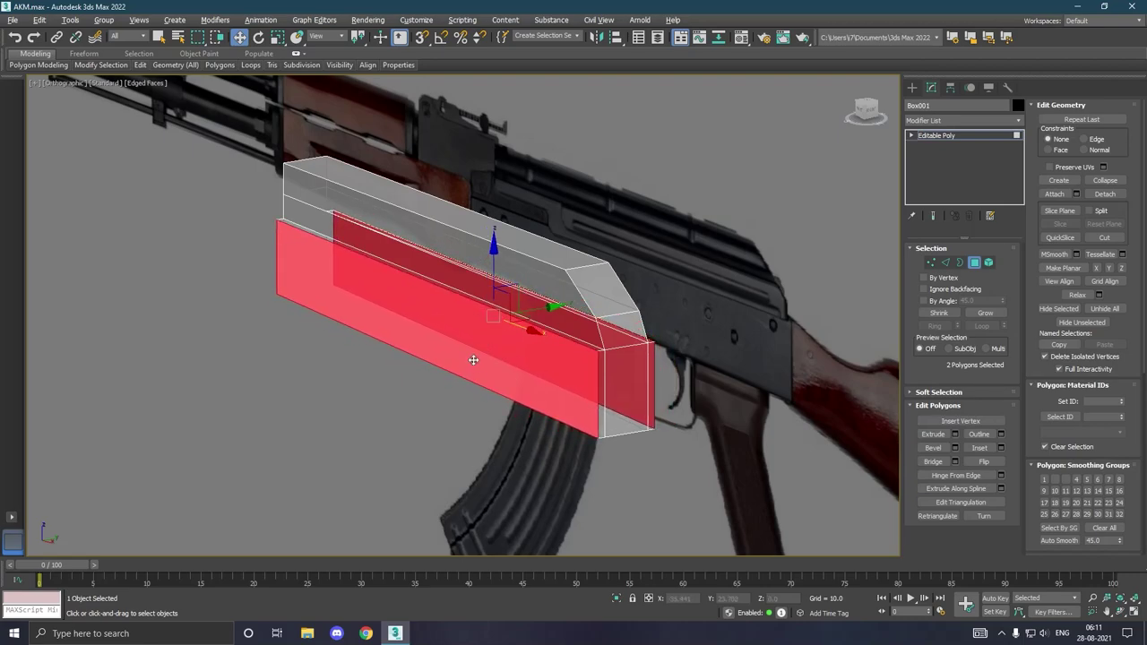
key(f)
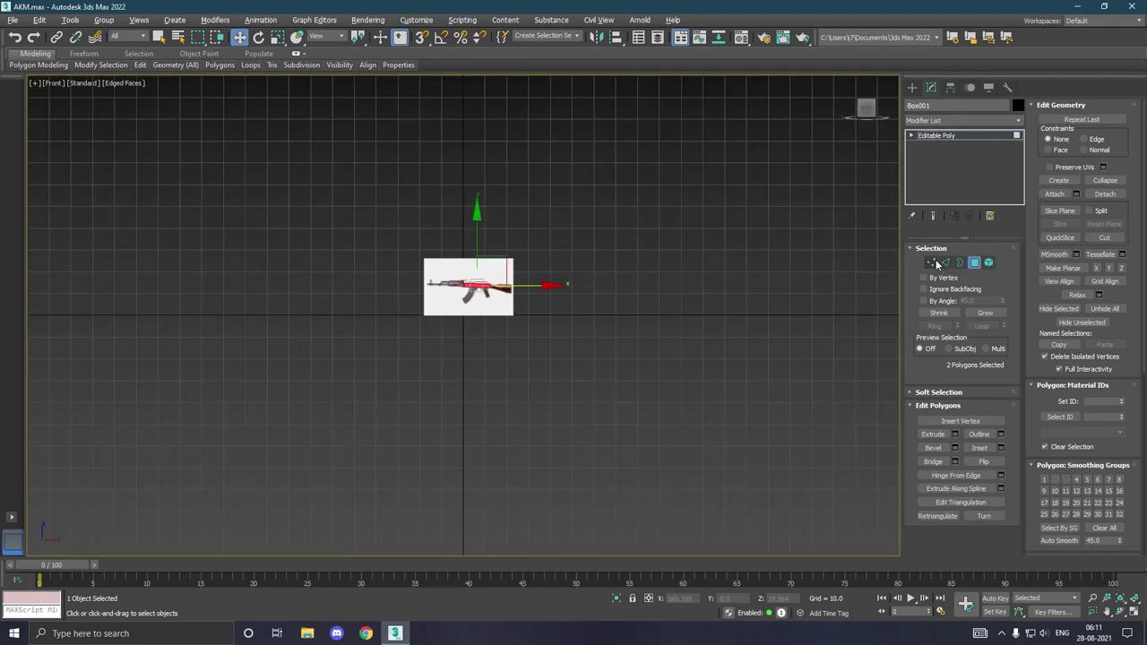
click(931, 263)
scroll(469, 296, up, 2)
scroll(468, 295, up, 6)
scroll(469, 295, up, 2)
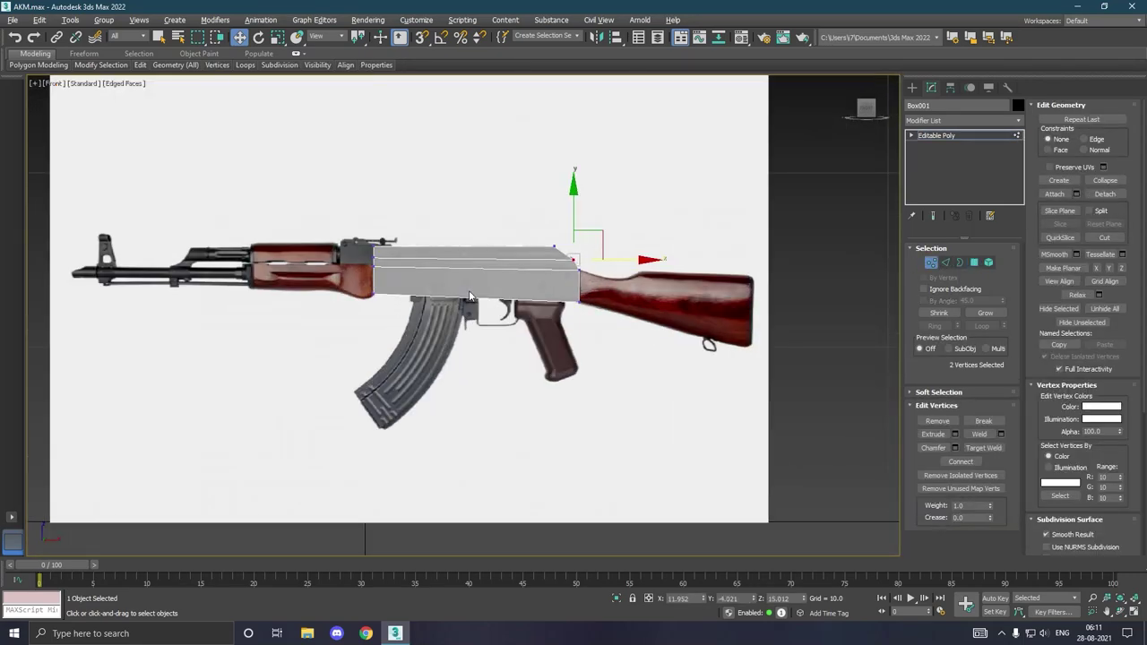
scroll(467, 290, up, 3)
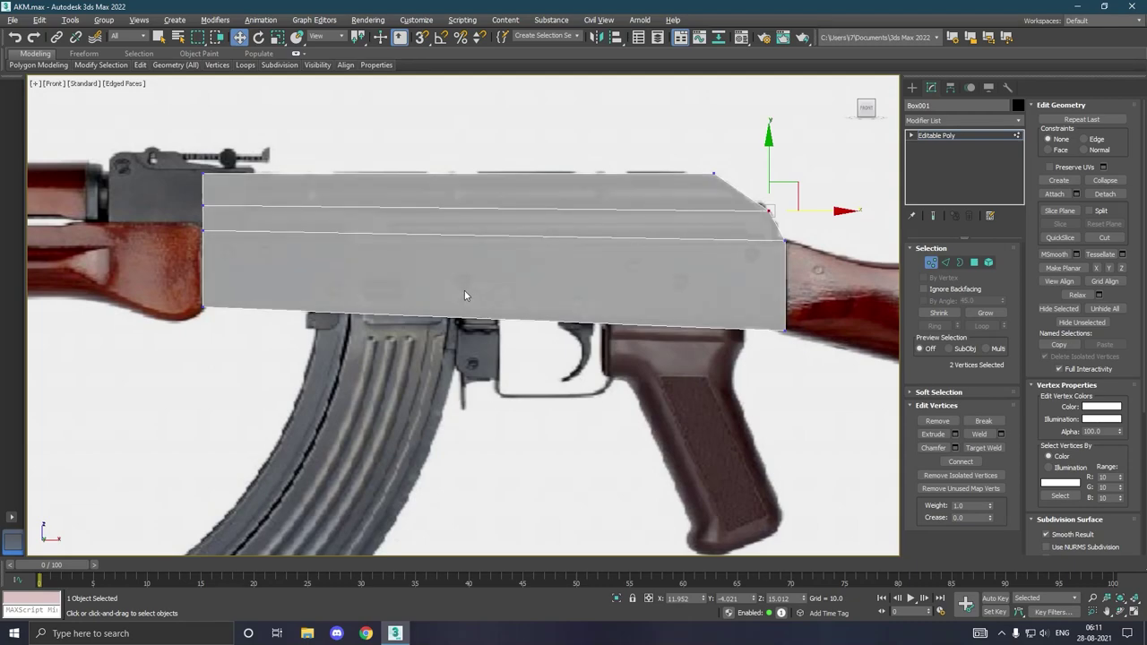
- Test moving the whole box down, undo it, and pan toward the rifle's front
click(430, 340)
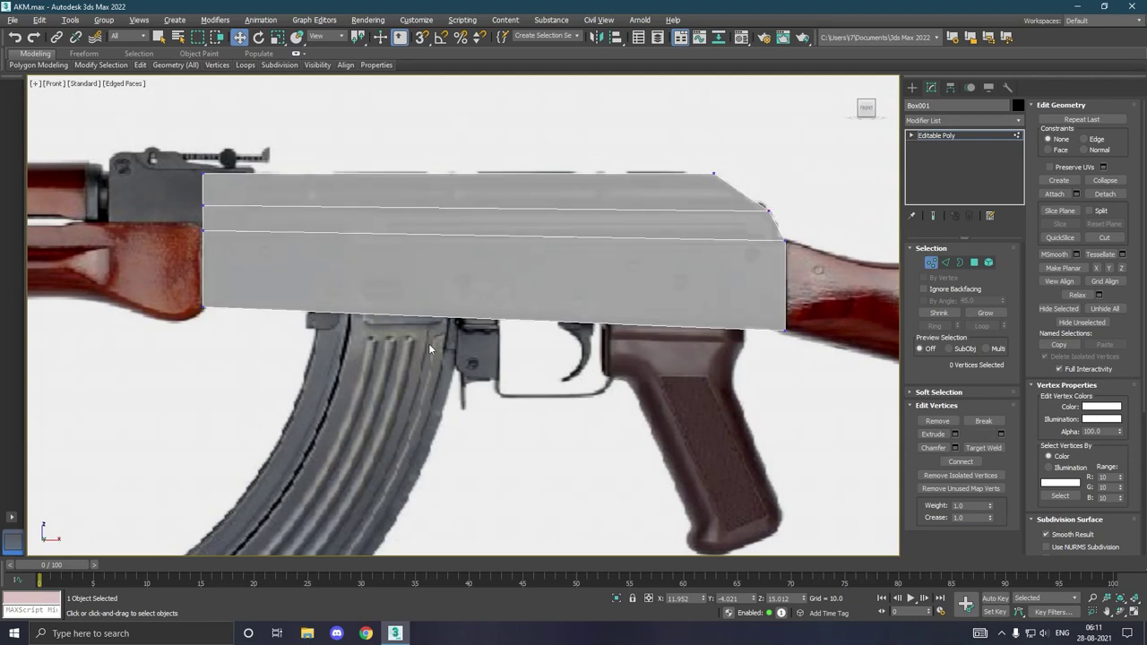
click(937, 135)
drag(500, 195, 472, 291)
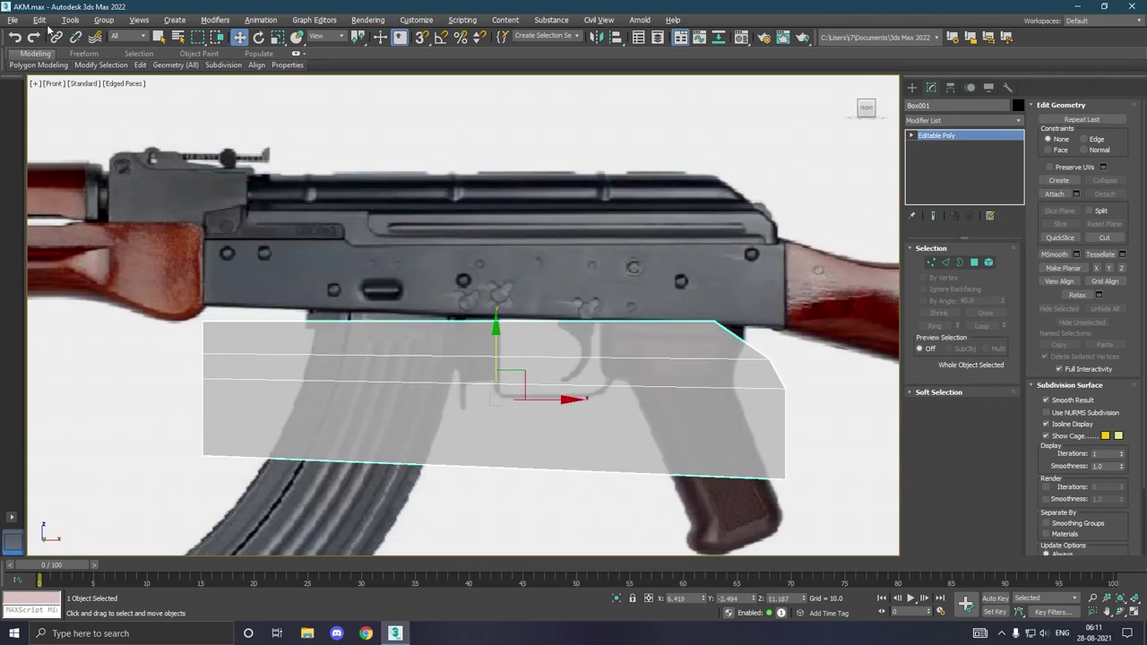
click(14, 37)
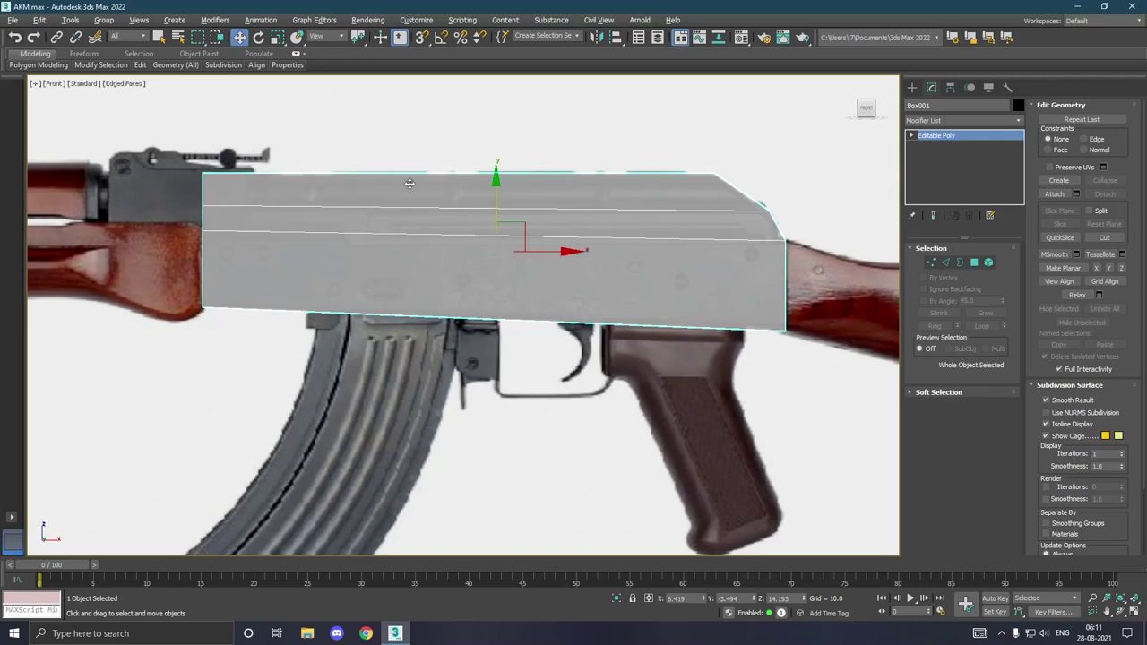
middle_drag(259, 216, 394, 209)
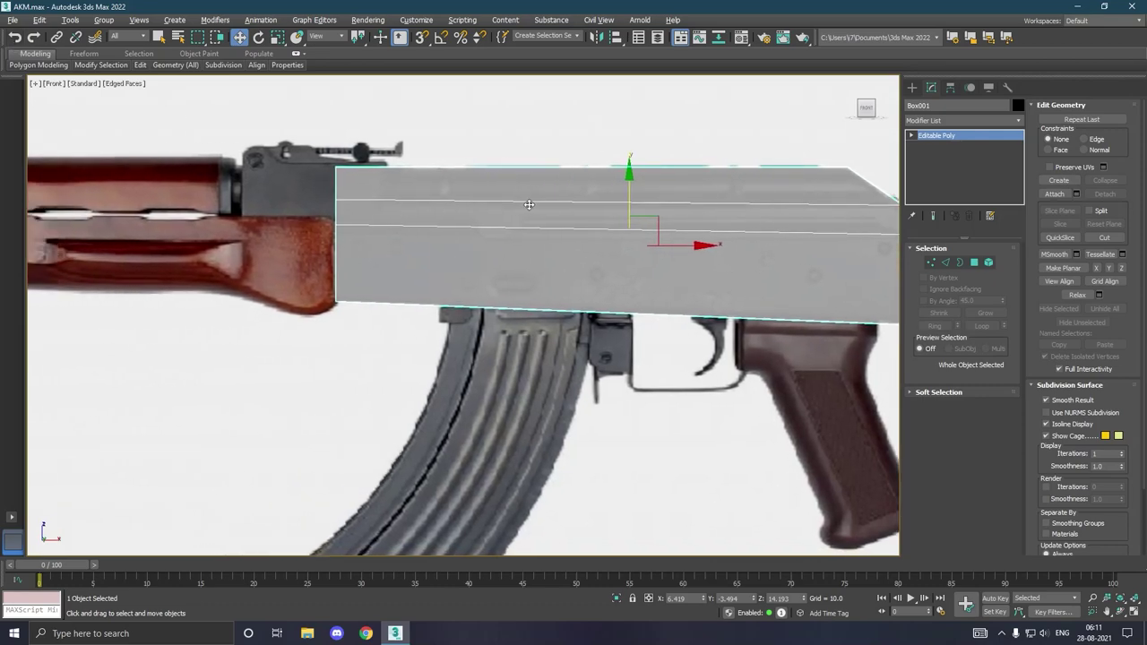
- Shift the box's left-edge vertices right, then undo the shift
click(930, 263)
drag(299, 151, 429, 377)
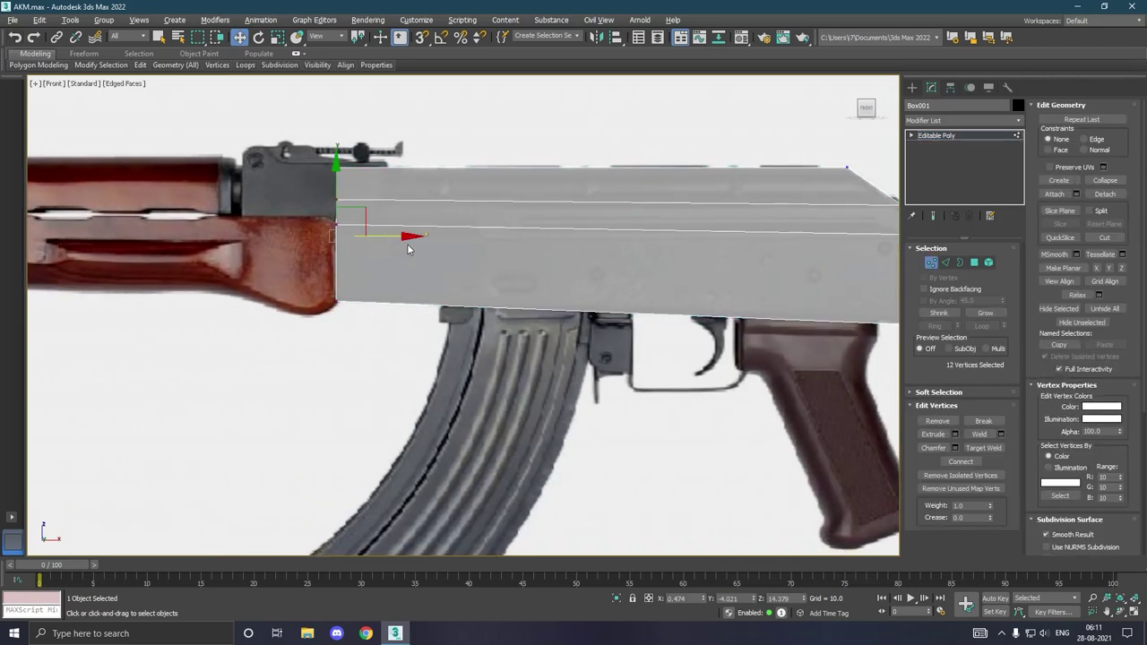
drag(403, 235, 453, 235)
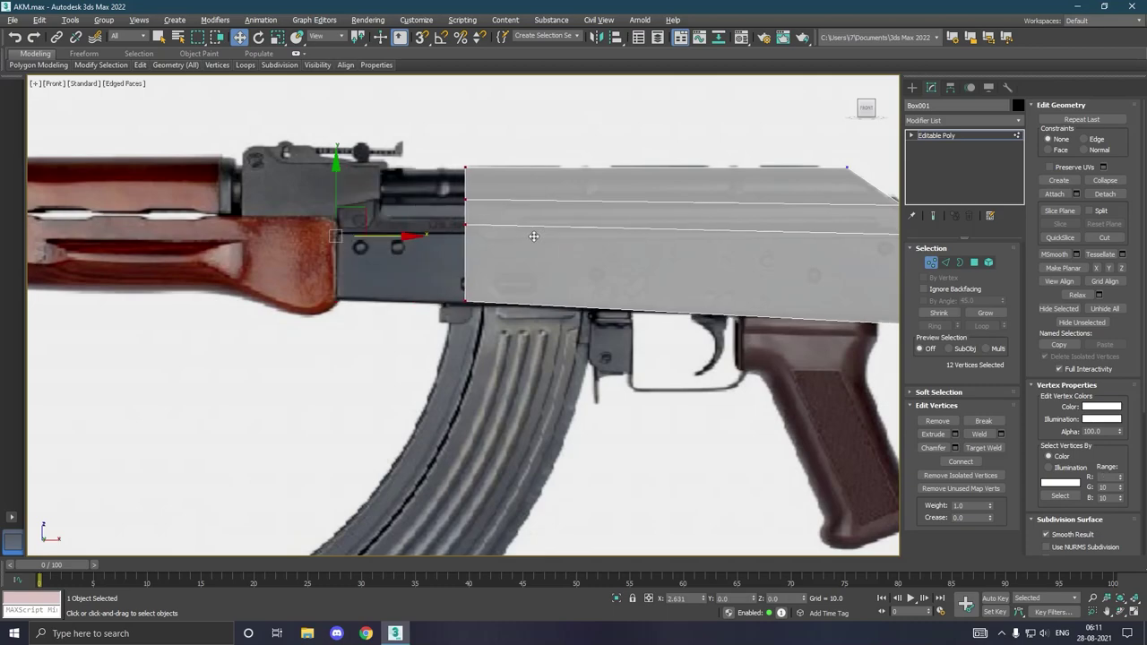
key(ctrl+z)
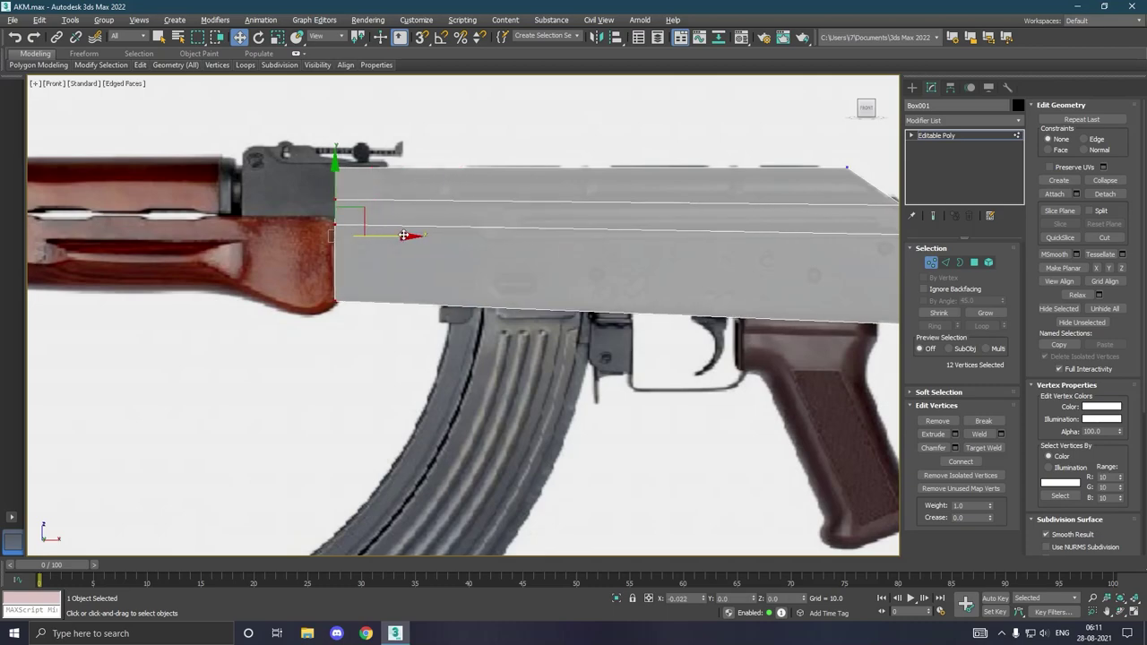
scroll(581, 245, down, 2)
scroll(582, 244, down, 2)
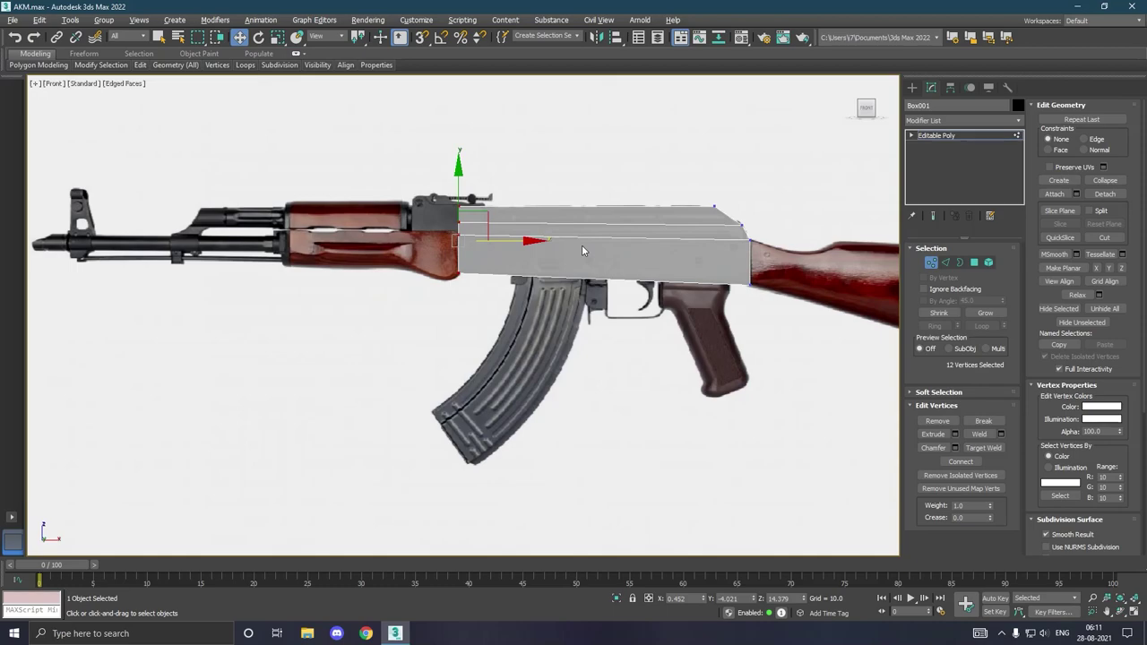
- Fine-tune the box's lower-edge vertices to align with the receiver's underside
drag(444, 228, 788, 313)
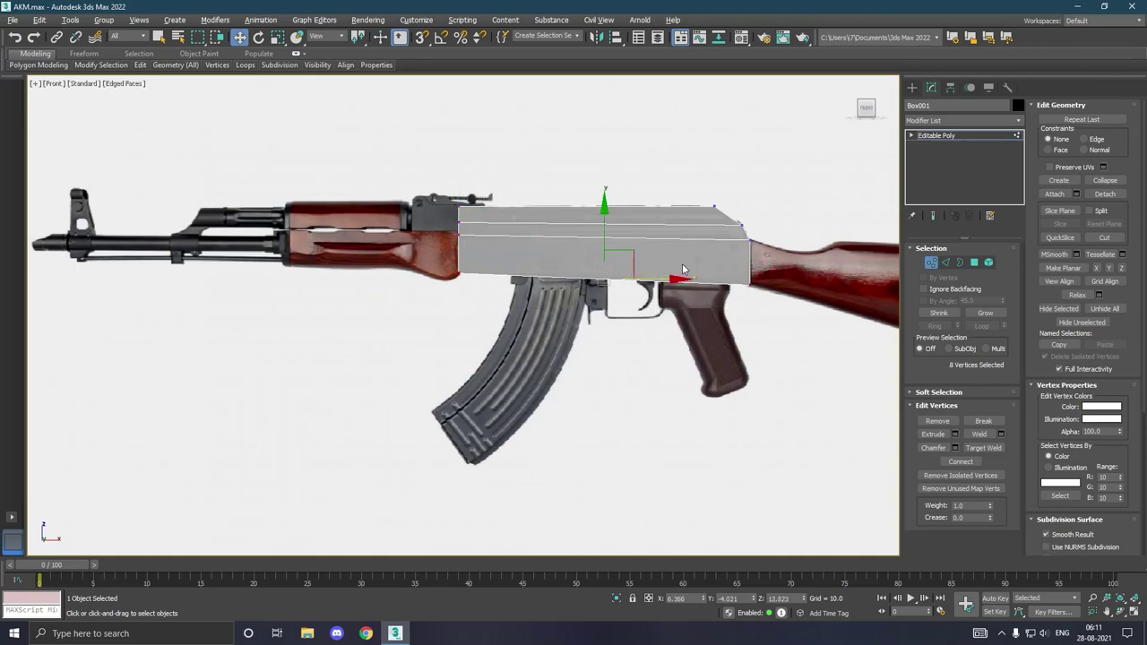
scroll(680, 253, up, 2)
drag(574, 255, 575, 252)
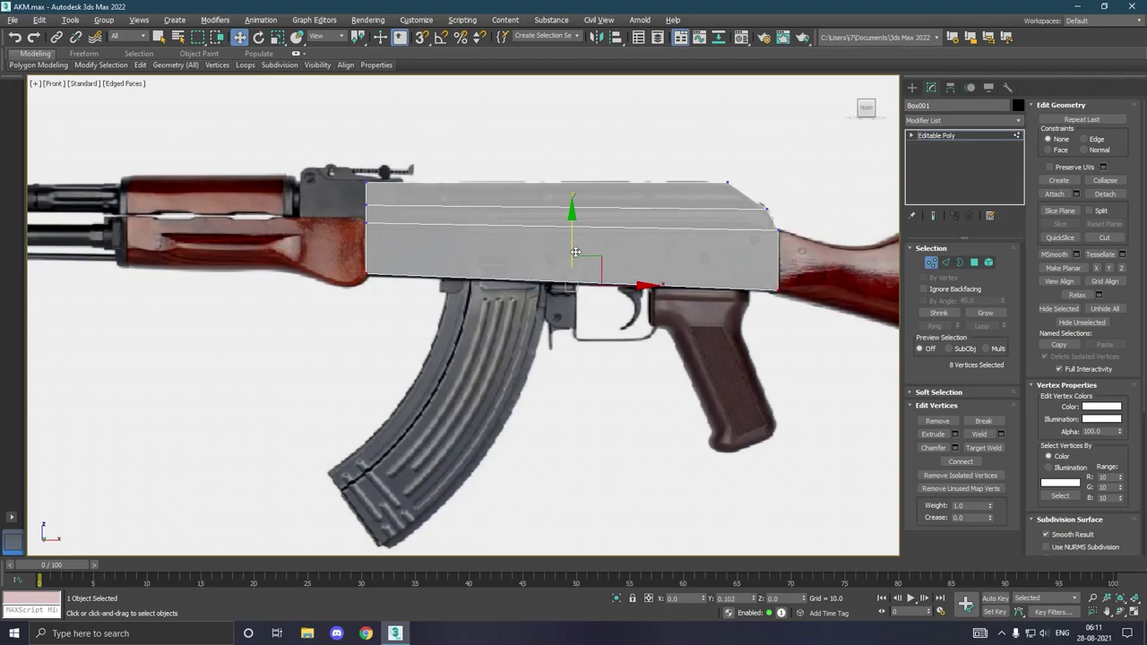
drag(575, 252, 577, 252)
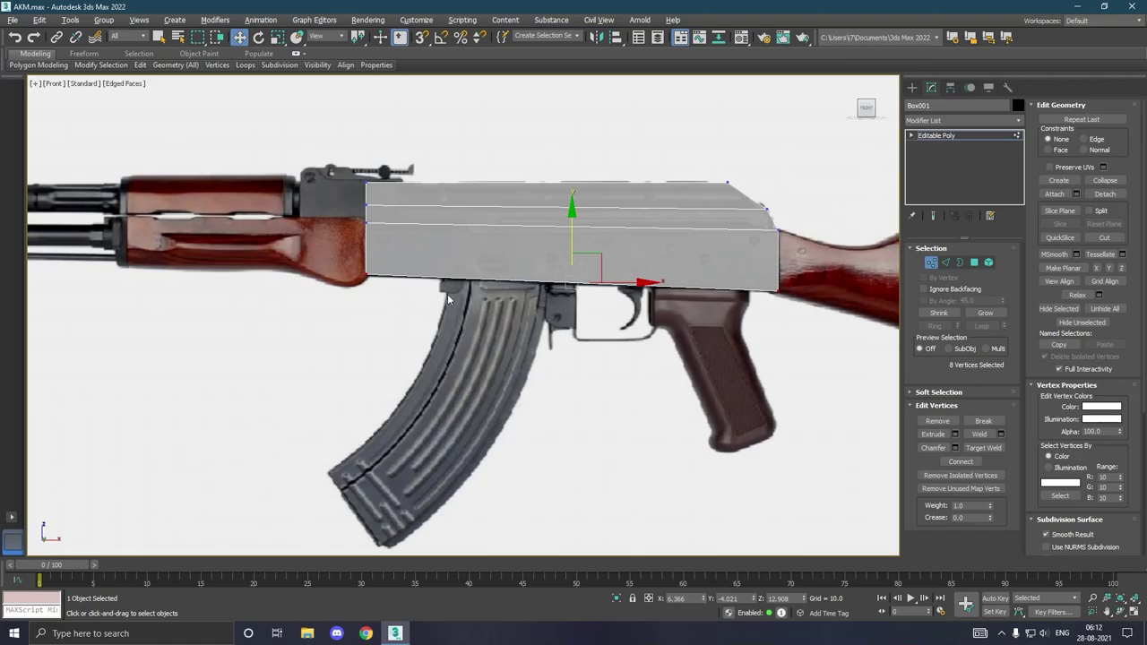
scroll(449, 293, up, 2)
scroll(448, 290, up, 2)
scroll(447, 287, down, 4)
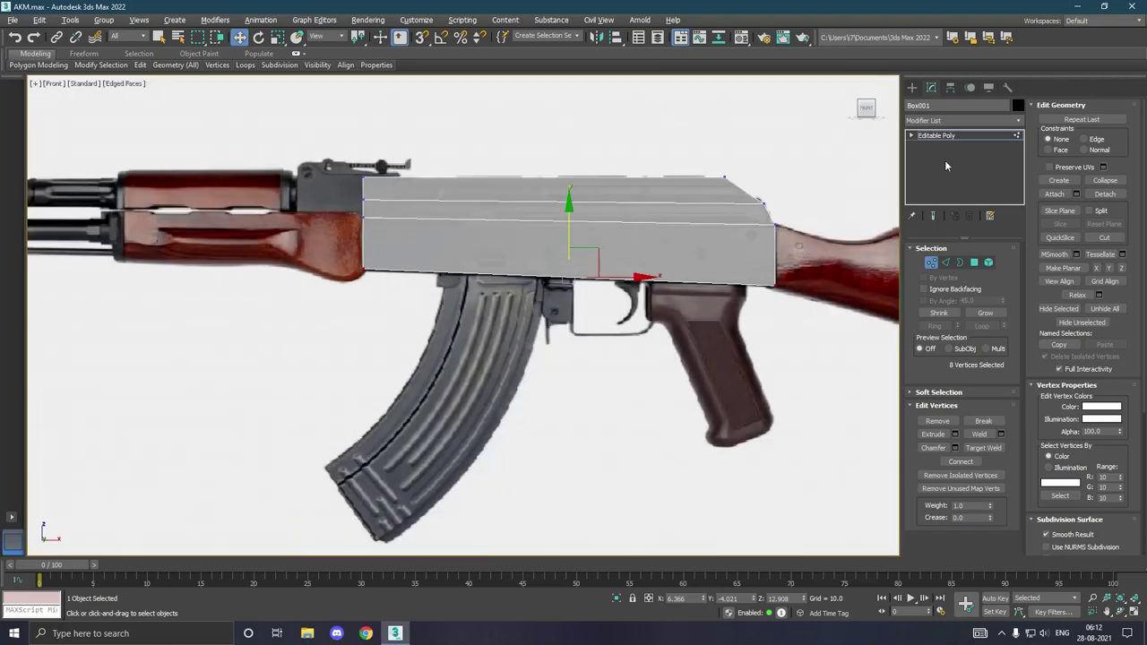
- Swift Loop two vertical edge loops across the receiver box above the magazine's front and rear
click(140, 64)
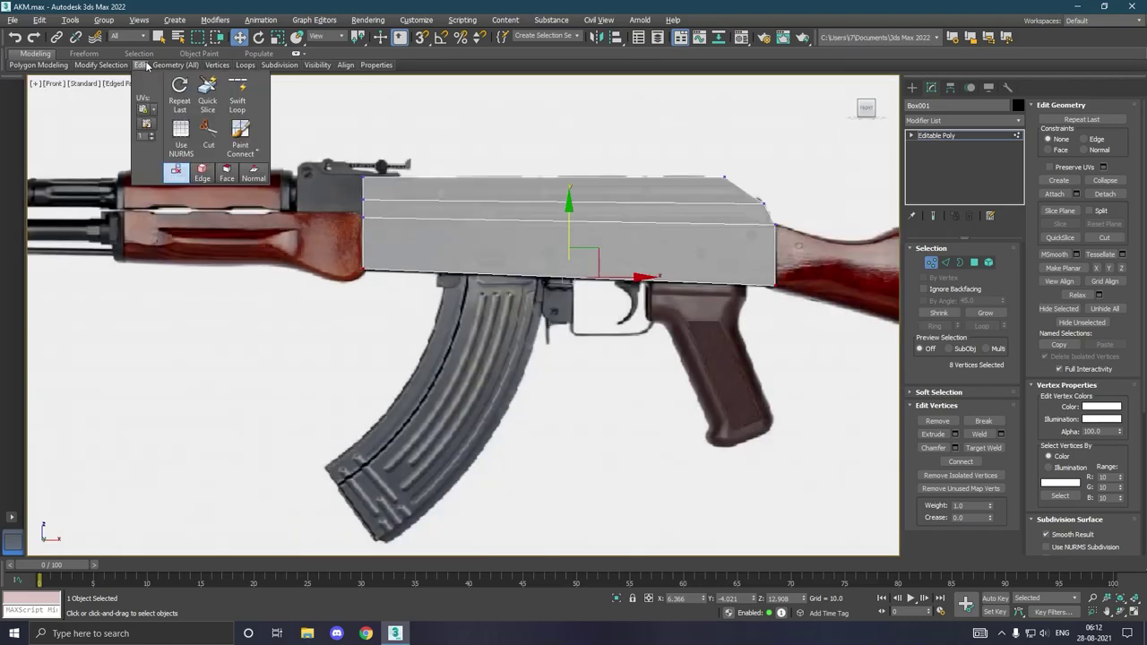
click(236, 90)
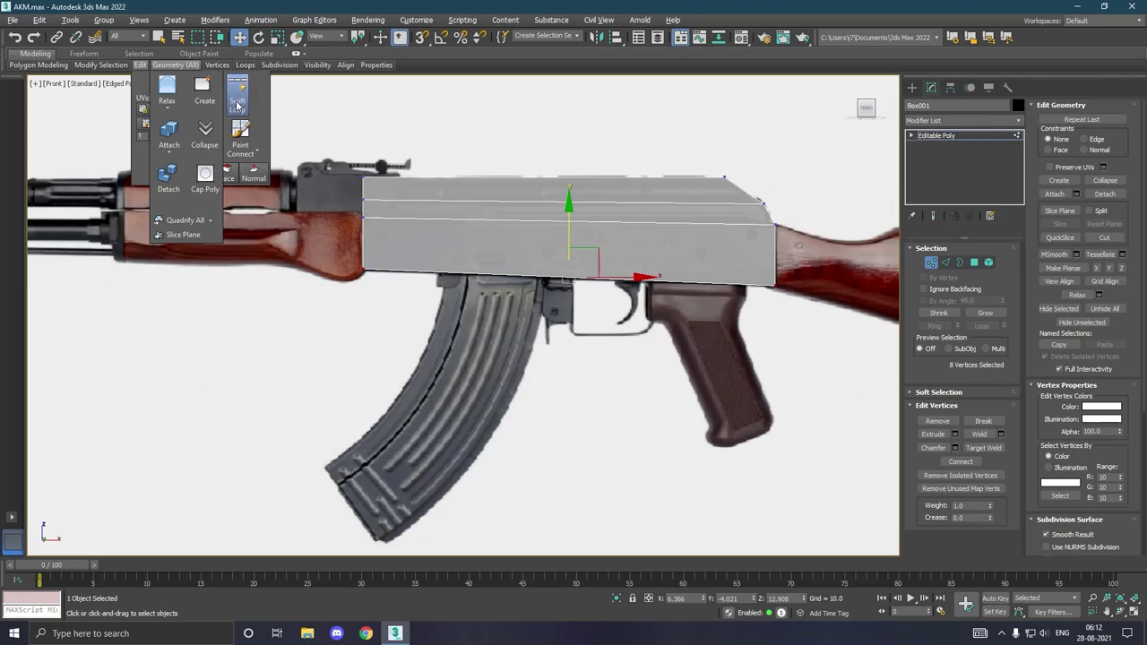
click(444, 270)
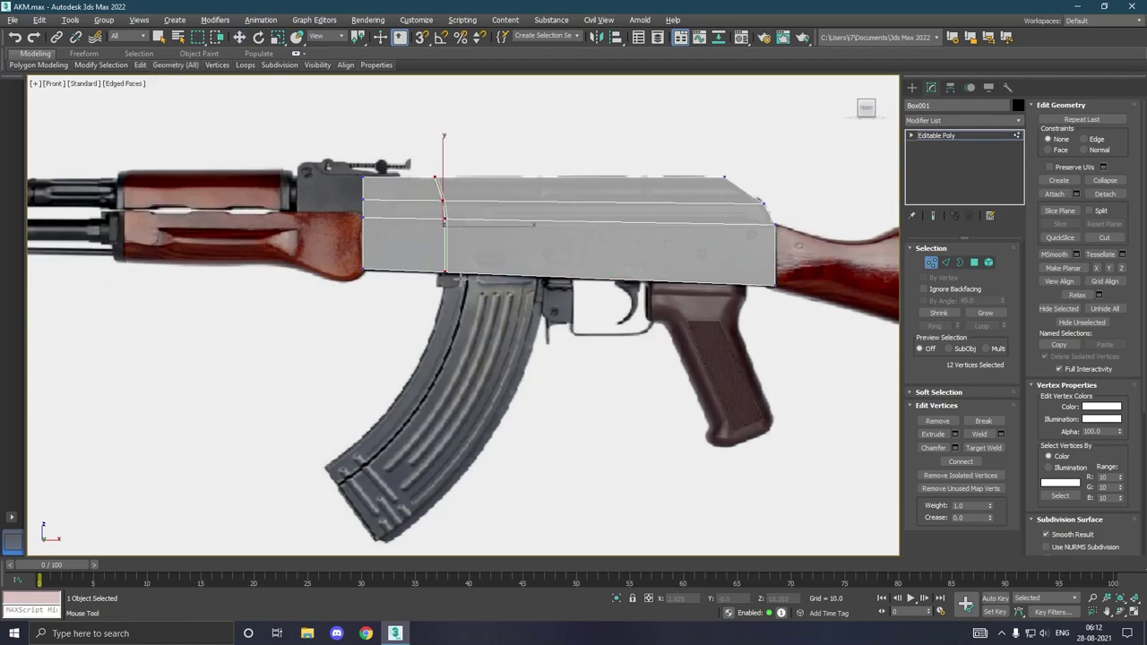
click(545, 276)
right_click(545, 277)
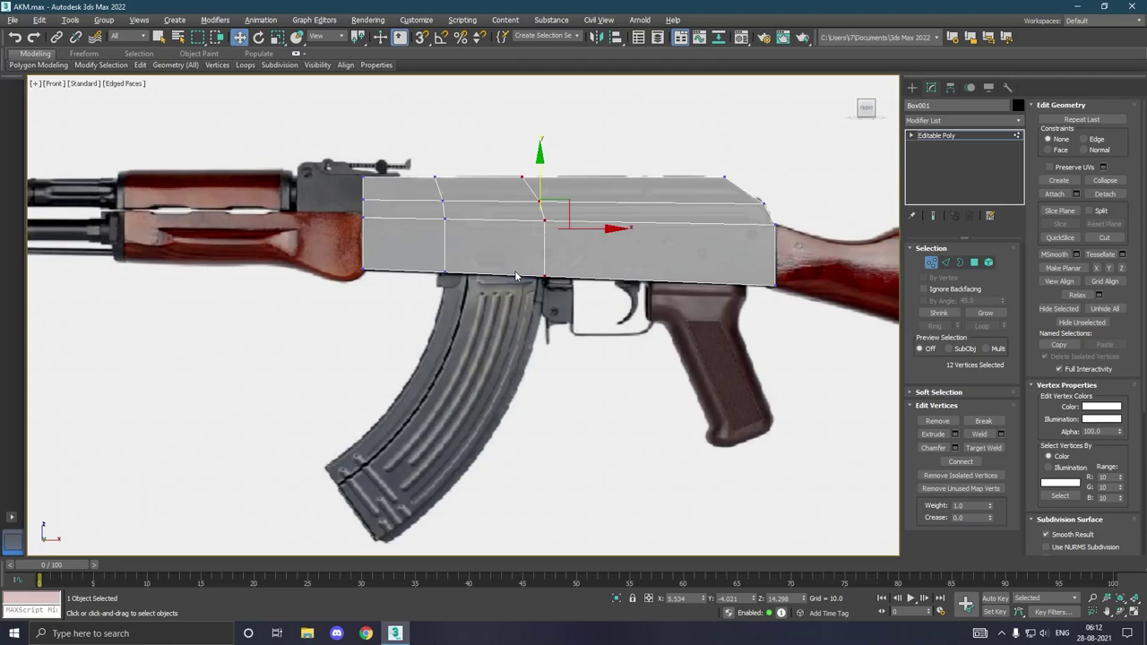
alt+middle_drag(553, 273, 613, 253)
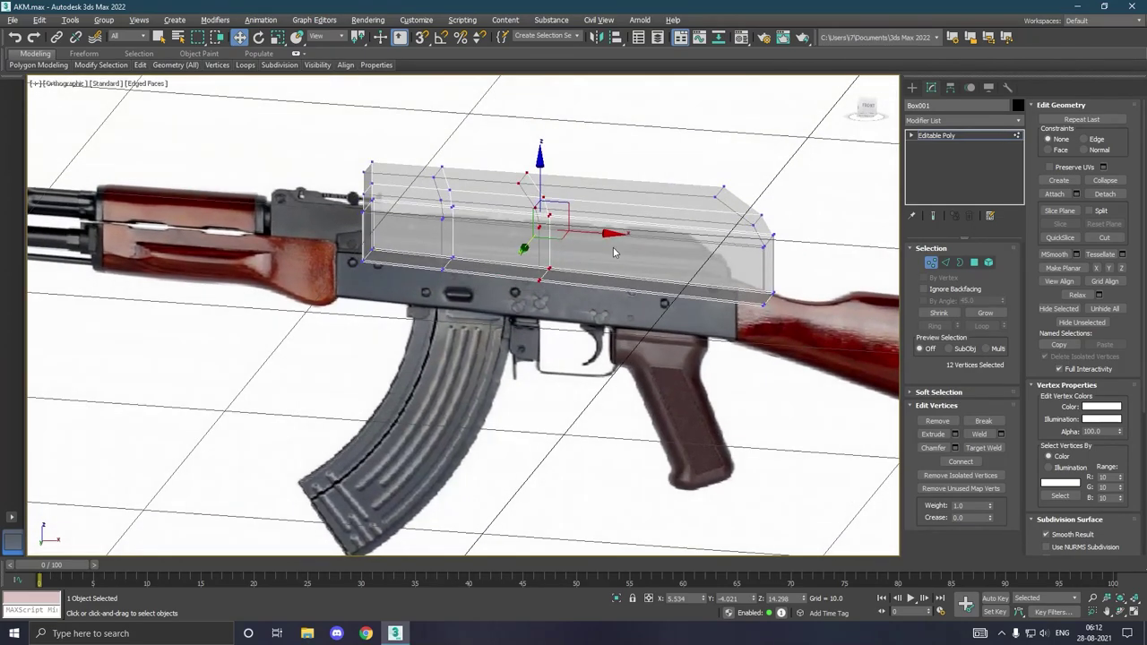
- In Polygon mode, select the receiver box's underside face between the new loops
click(975, 262)
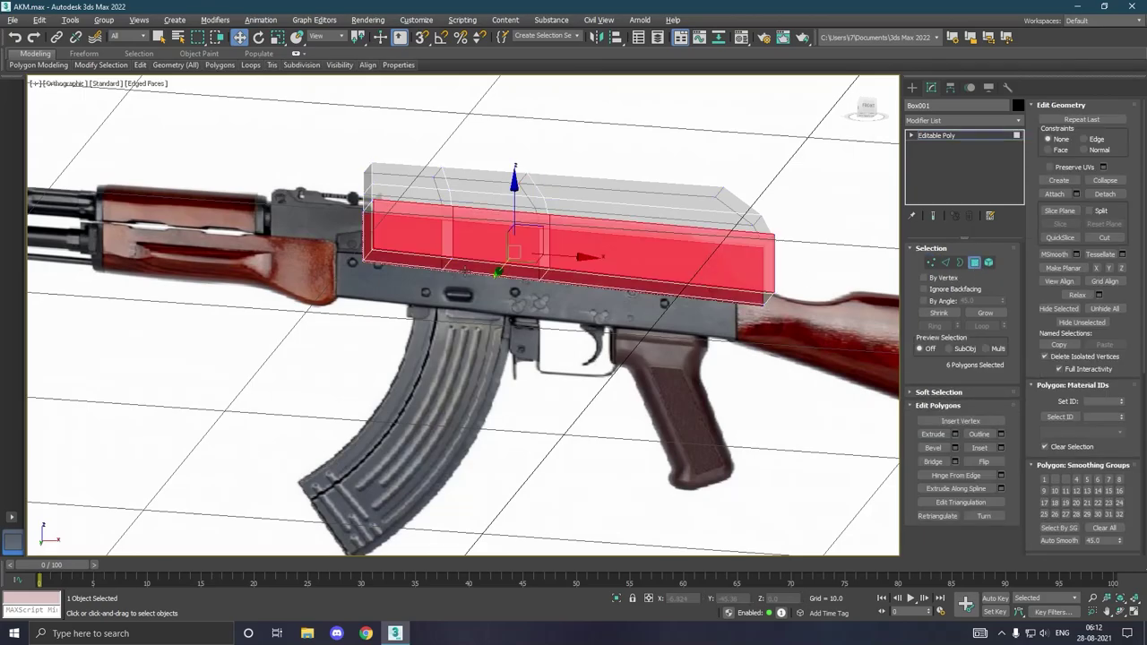
click(462, 269)
mouse_move(512, 274)
alt+middle_down()
mouse_move(528, 249)
mouse_move(571, 231)
alt+middle_up()
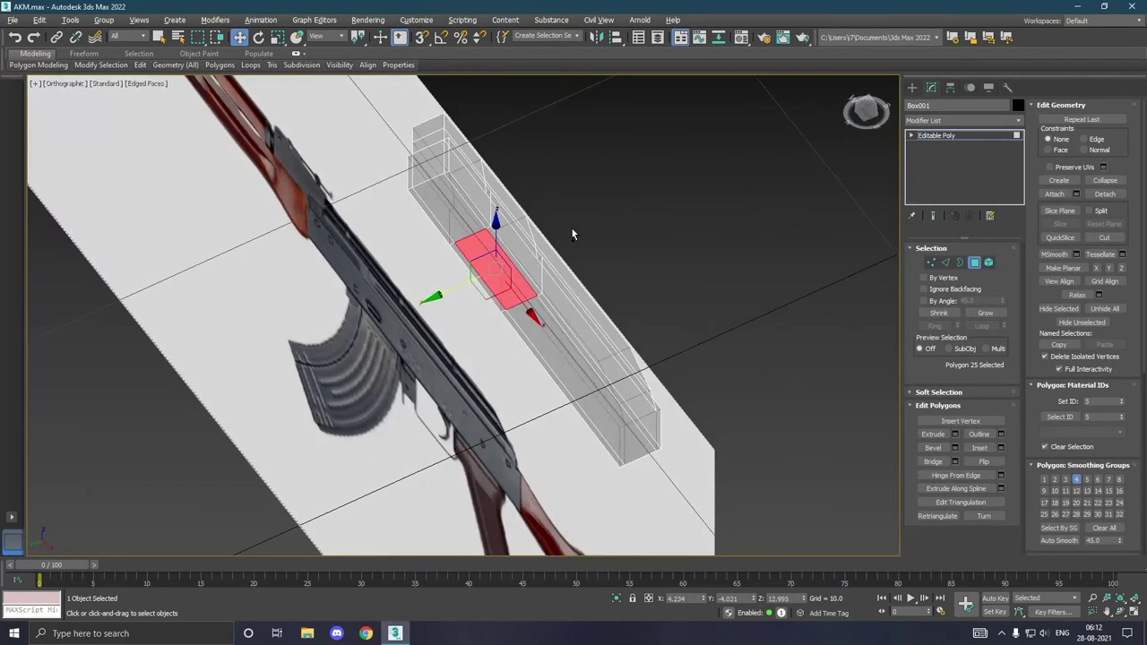
scroll(488, 254, up, 3)
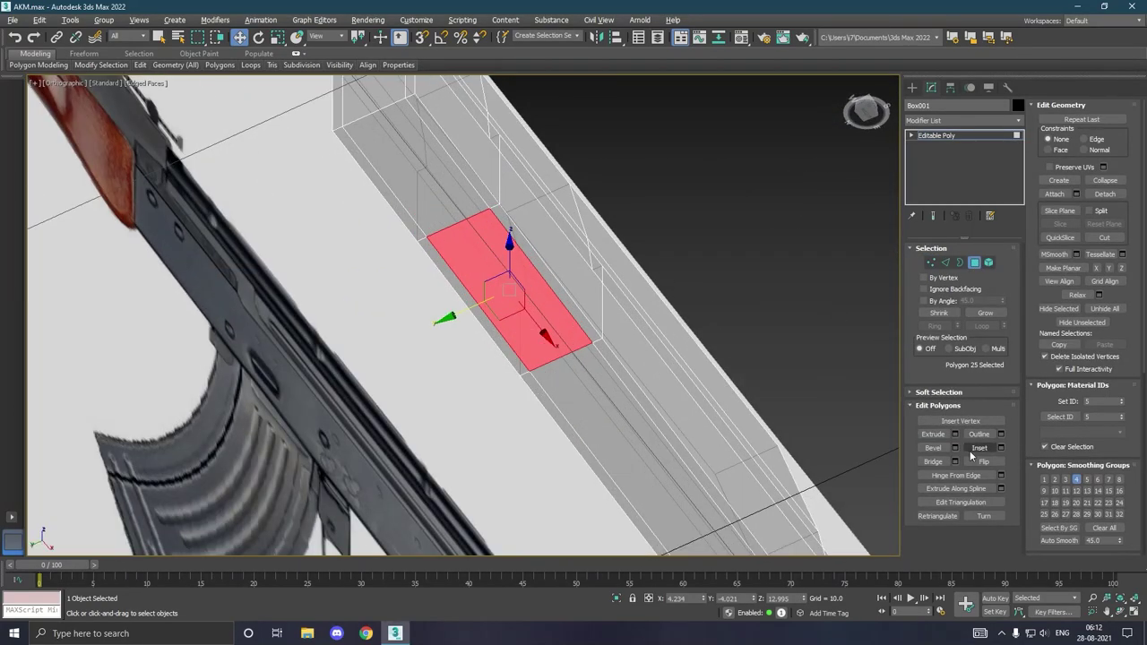
- Inset the underside face by about 0.195 and scale it to 90% on Y
click(1000, 448)
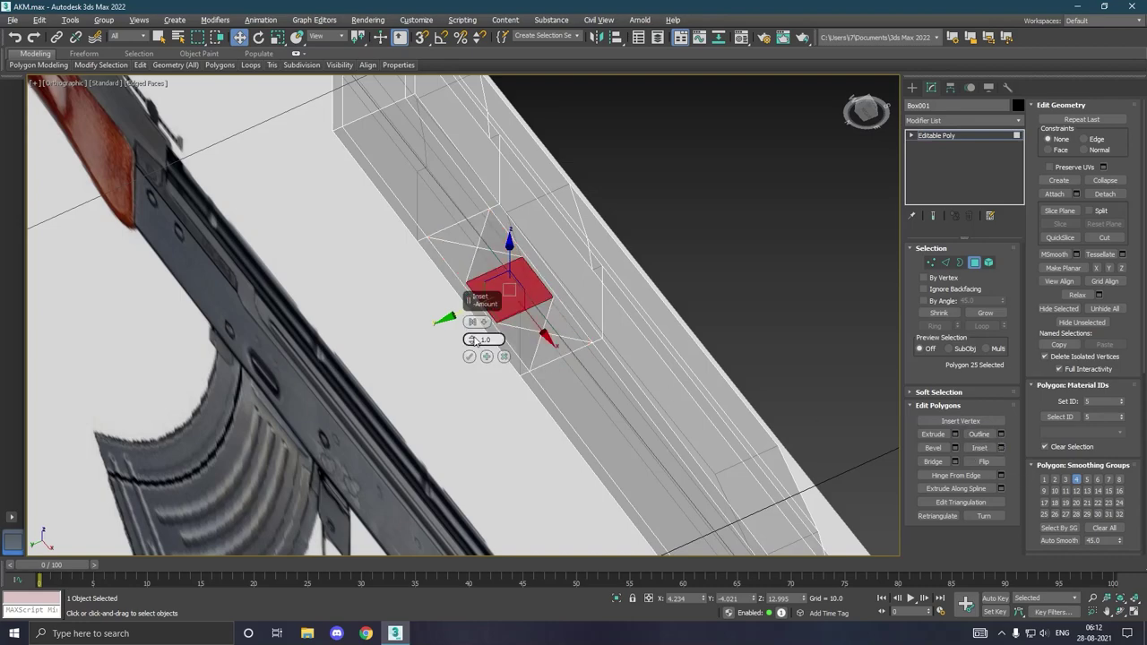
drag(475, 341, 503, 399)
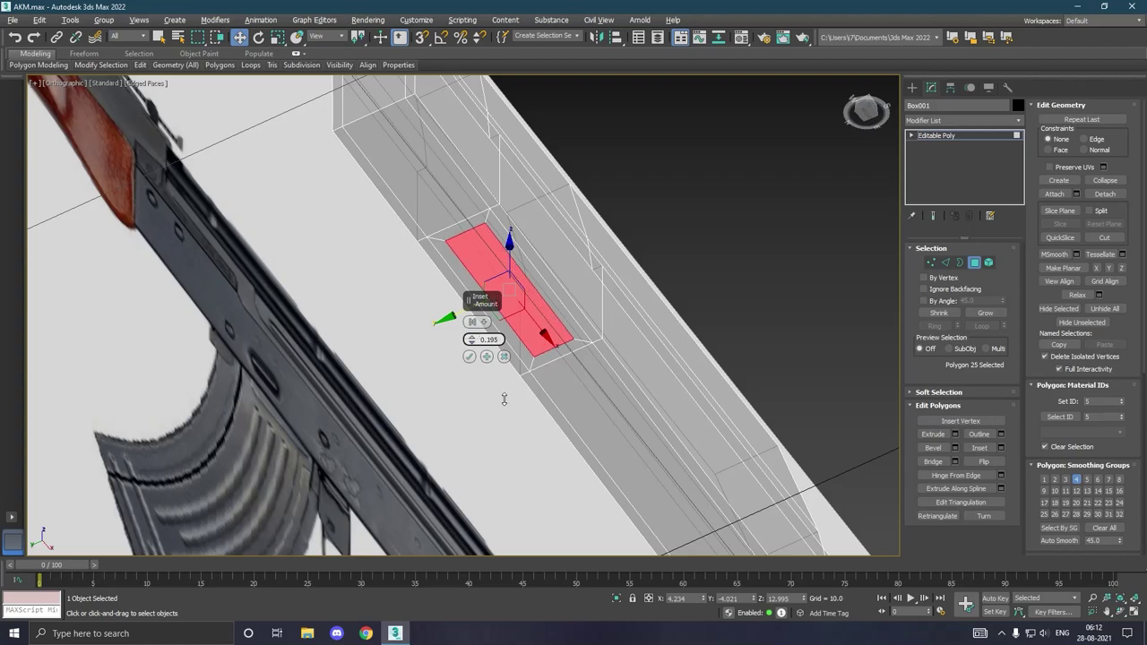
click(468, 356)
key(r)
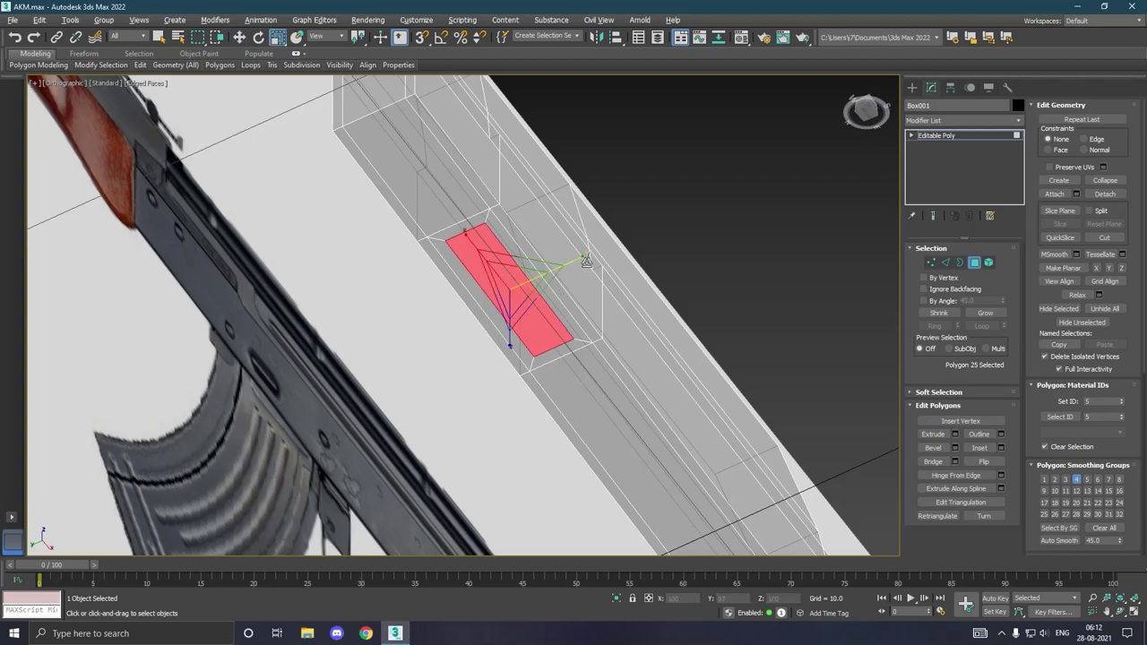
drag(588, 260, 585, 261)
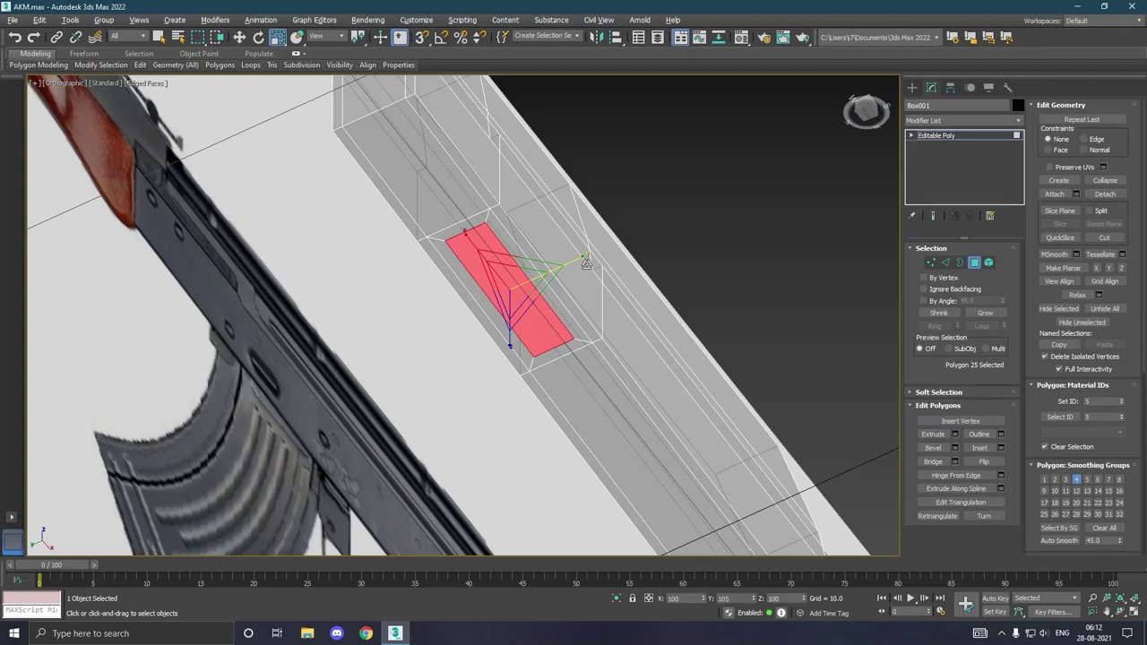
- Return to the front view, zoom in on the receiver and activate Move
key(f)
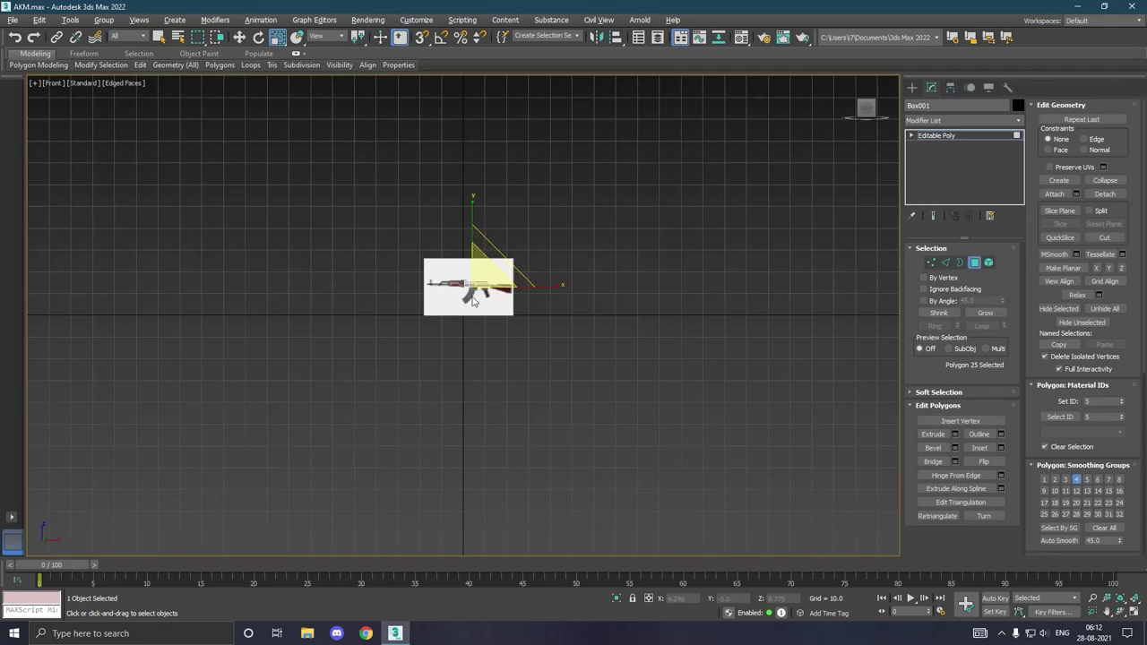
scroll(476, 280, up, 5)
scroll(476, 280, up, 5)
key(w)
scroll(483, 253, up, 3)
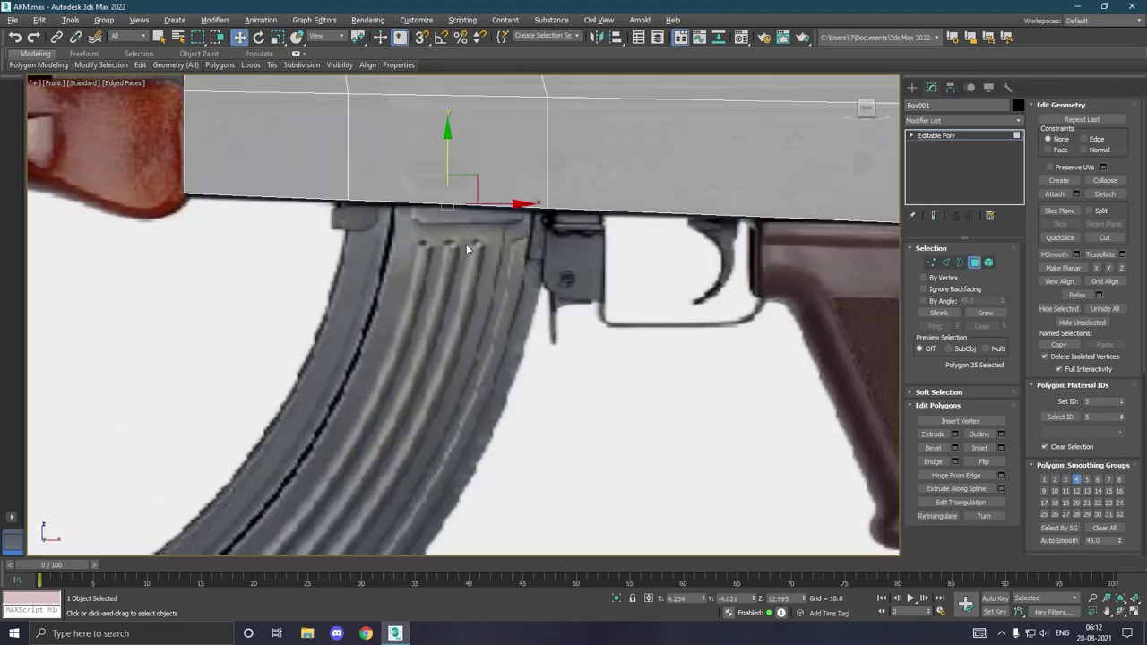
scroll(634, 267, down, 3)
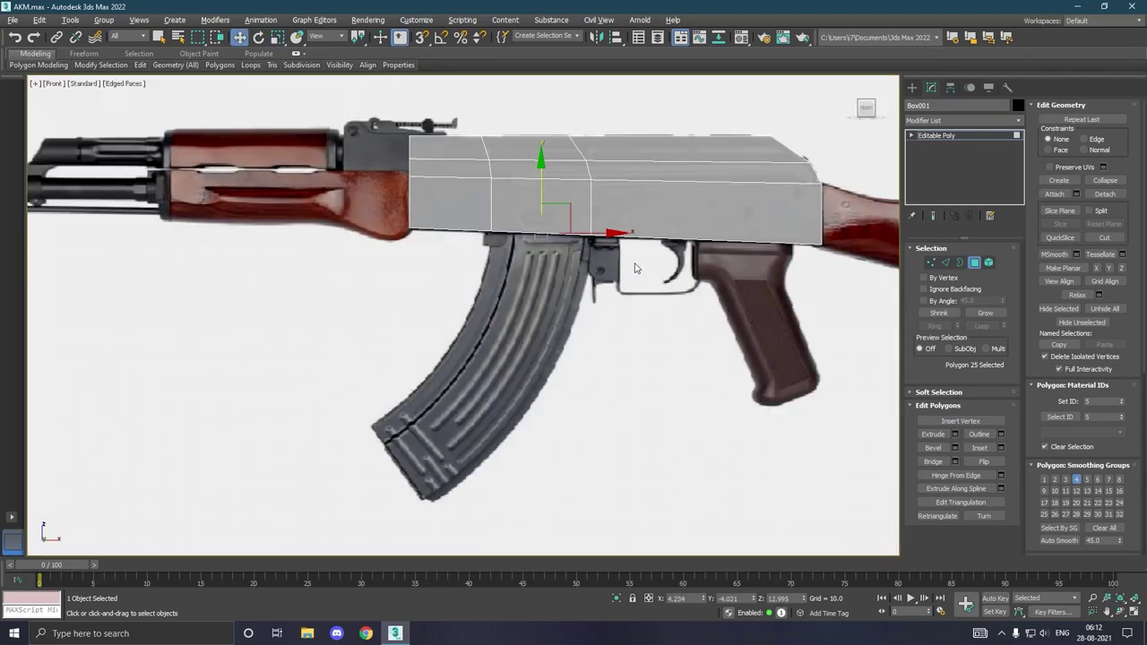
- Trial-extrude the underside face, cancel it, and switch to Vertex mode
click(954, 434)
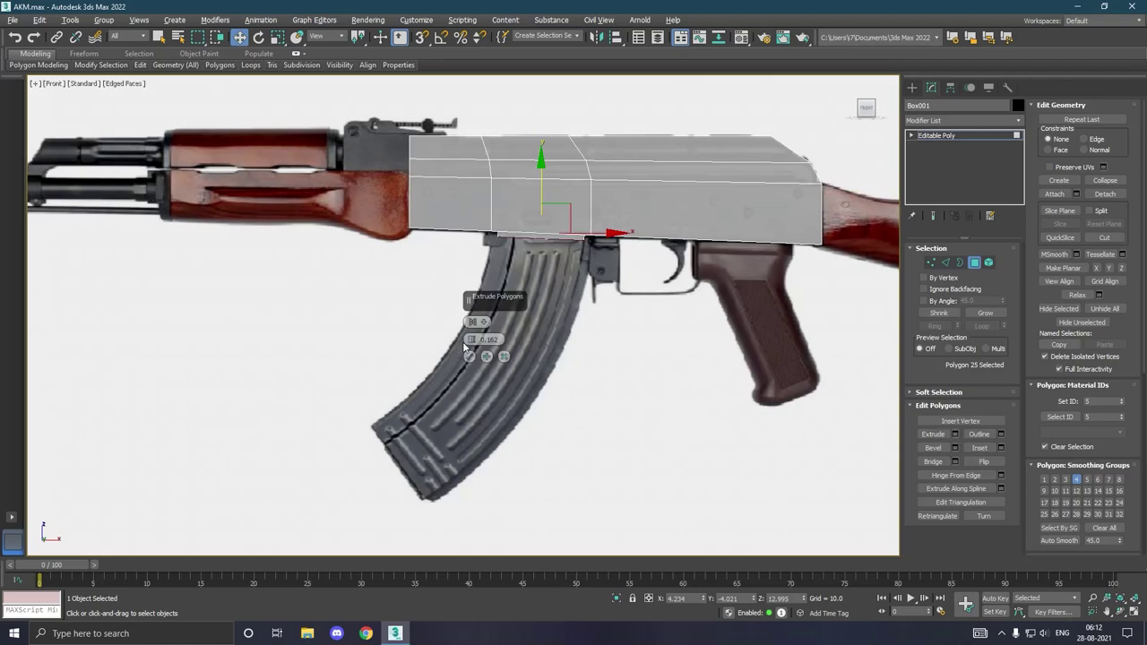
drag(472, 340, 462, 250)
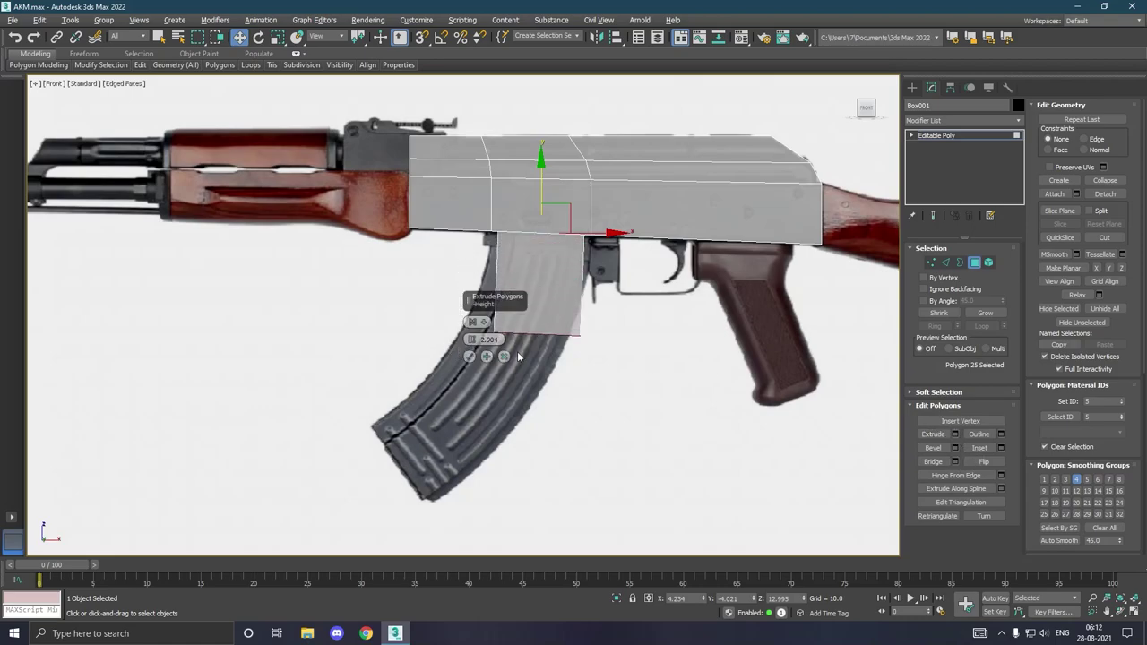
click(505, 357)
scroll(510, 246, up, 4)
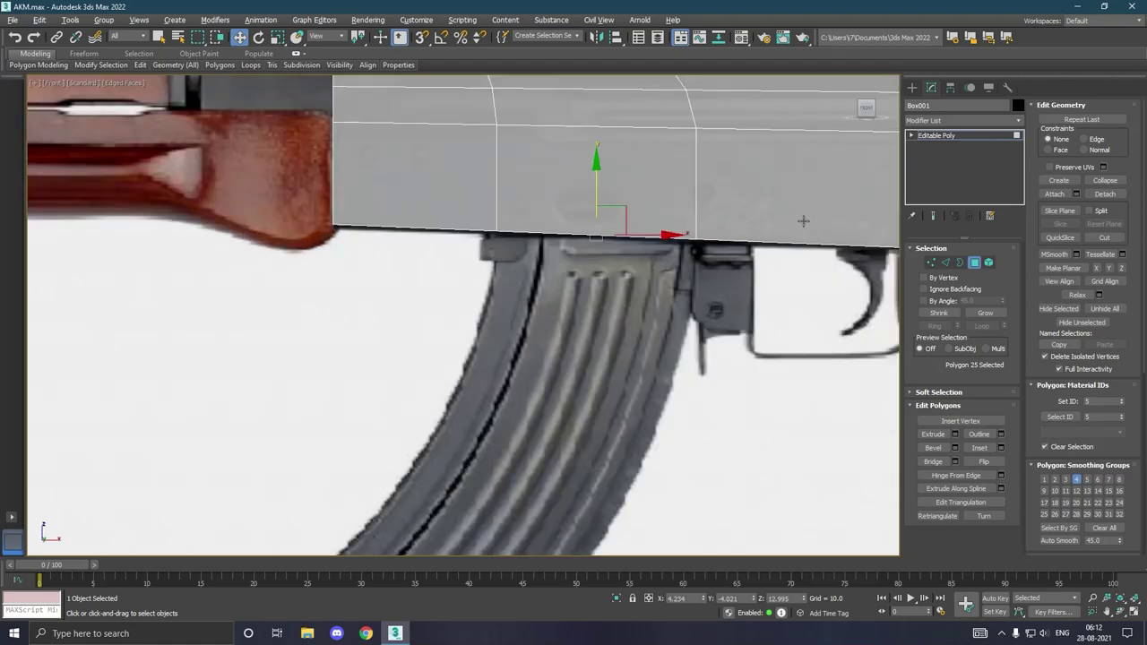
click(932, 262)
scroll(537, 218, up, 2)
- Select vertices of a new loop, nudge them left, and check them from the front view
scroll(537, 217, up, 2)
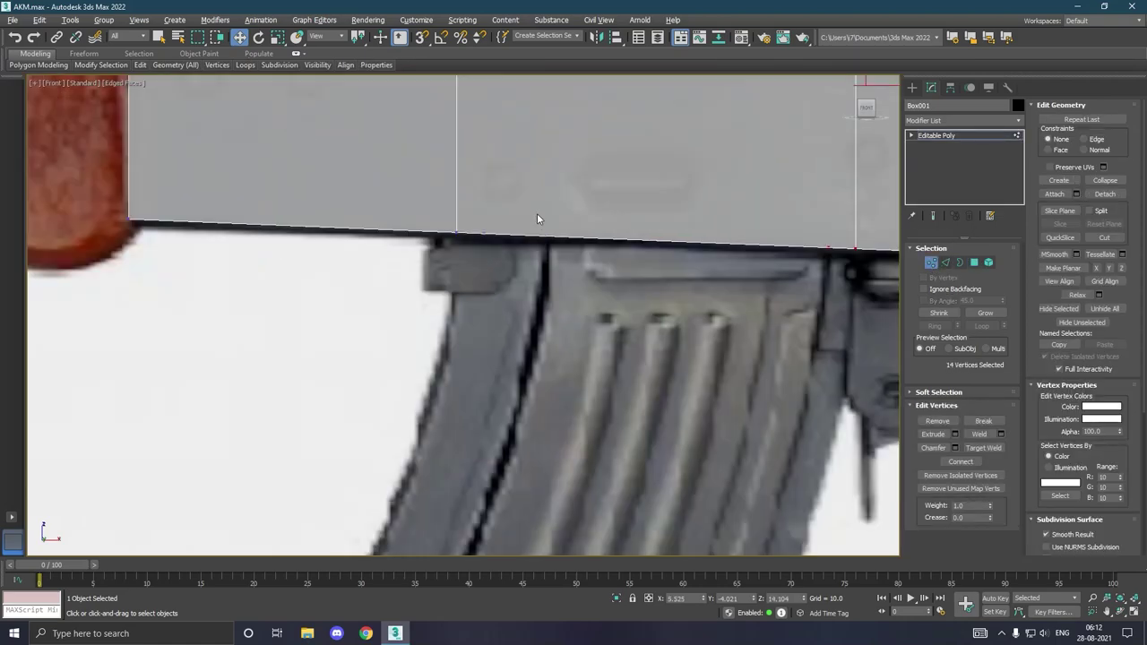
drag(477, 256, 531, 238)
mouse_move(524, 236)
alt+middle_down()
mouse_move(538, 238)
mouse_move(528, 241)
alt+middle_up()
drag(528, 240, 525, 240)
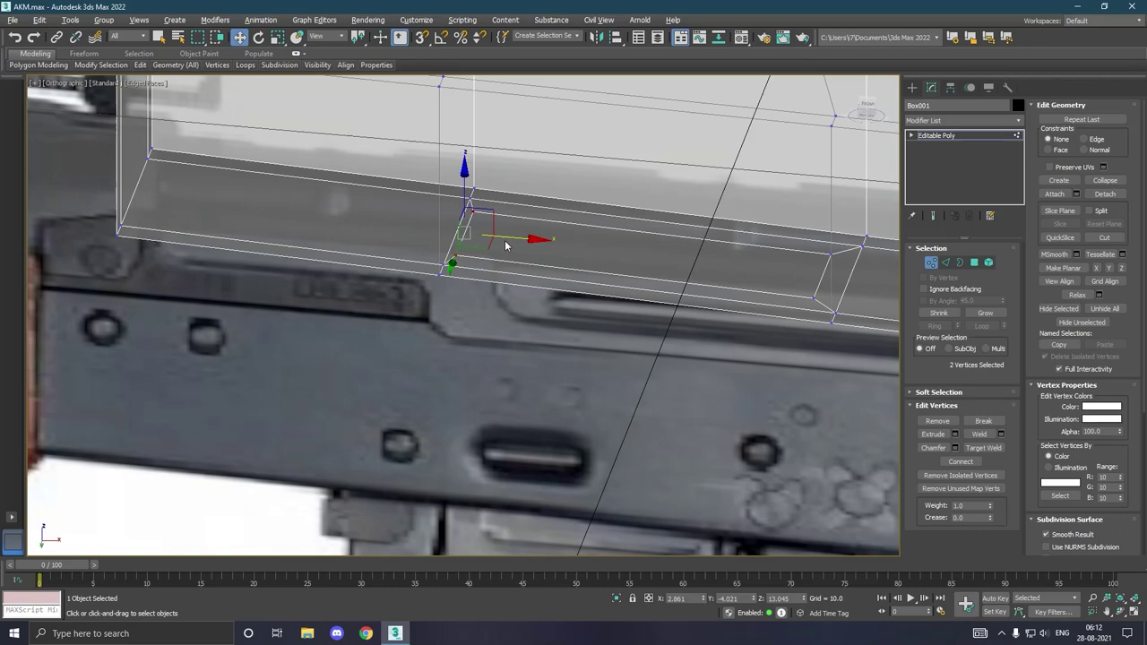
key(f)
scroll(470, 286, up, 4)
scroll(472, 284, up, 2)
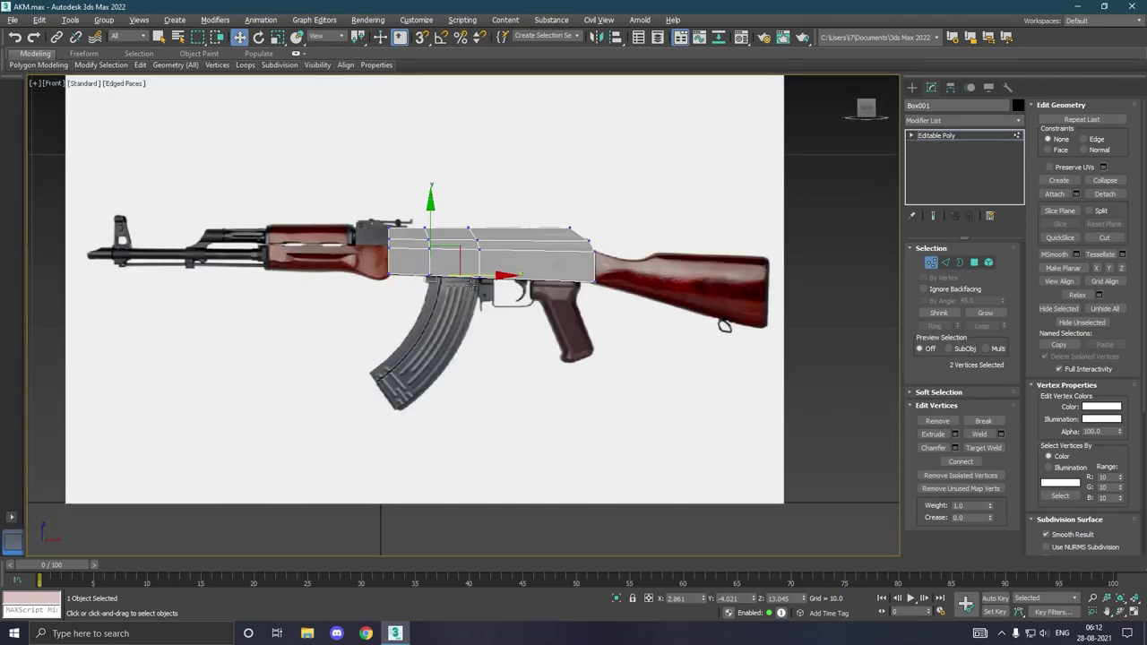
scroll(501, 287, up, 4)
scroll(501, 286, up, 3)
mouse_move(527, 267)
mouse_down()
mouse_move(533, 246)
mouse_move(606, 261)
mouse_up()
scroll(575, 287, down, 3)
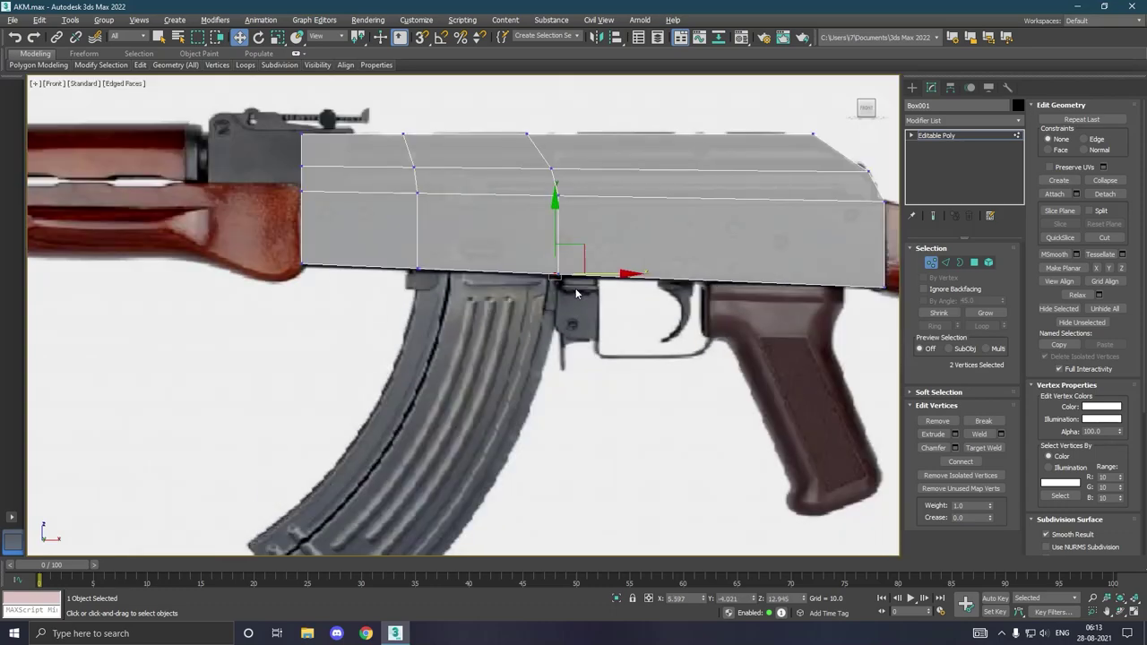
- Shift the first loop left and the second loop right onto the magazine well edges
drag(381, 190, 436, 307)
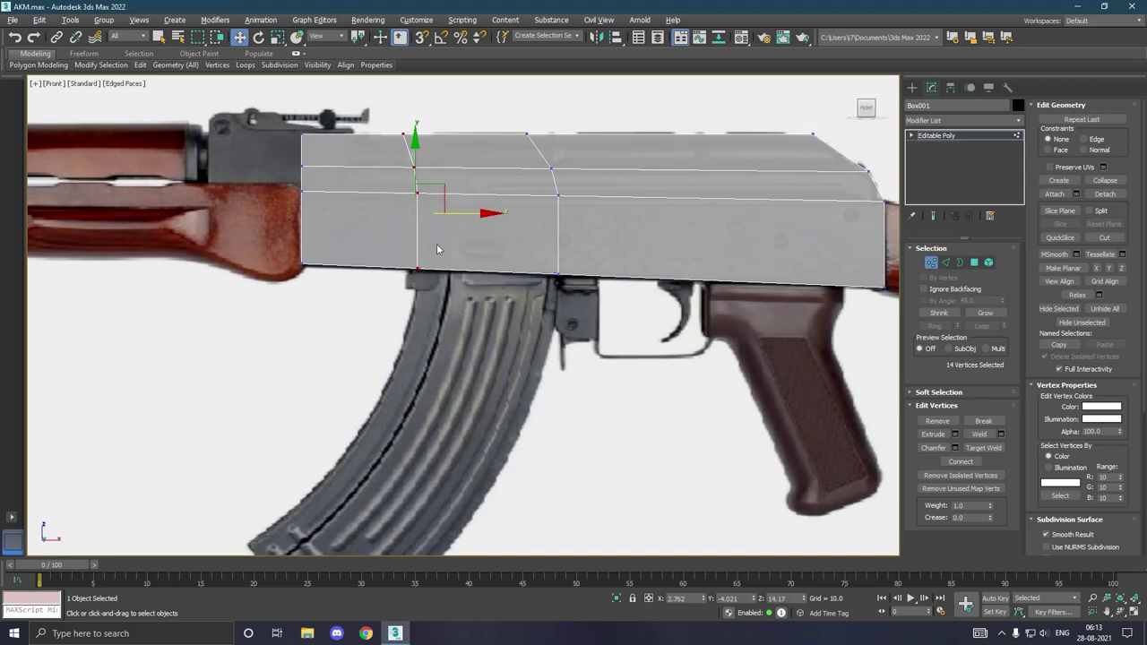
drag(456, 220, 451, 219)
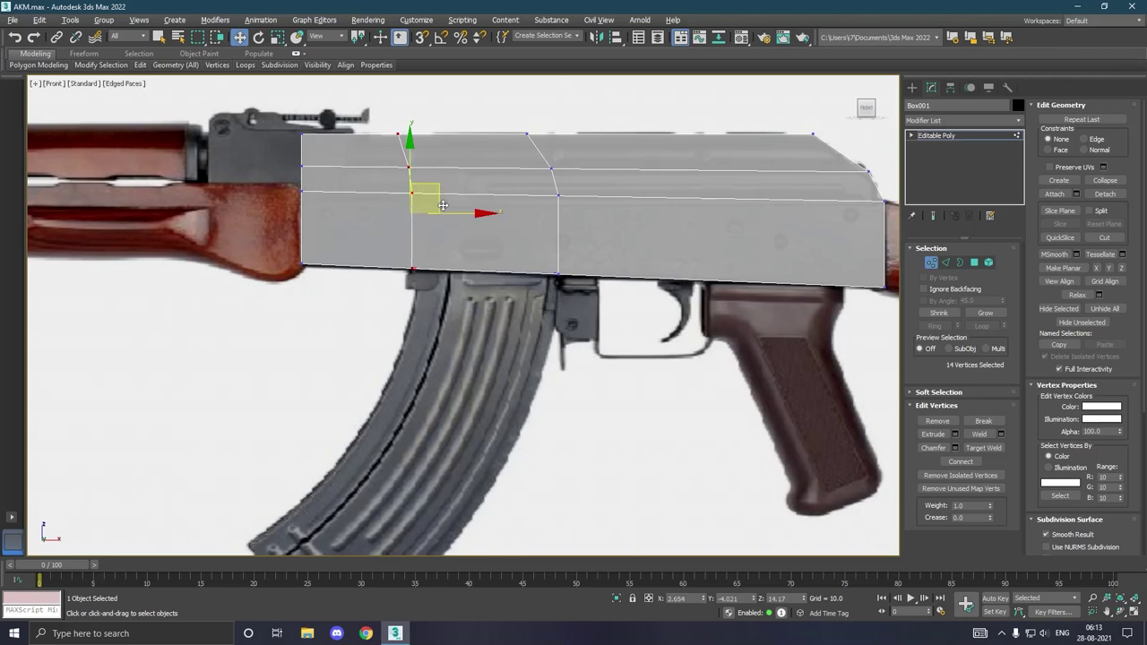
drag(481, 117, 615, 332)
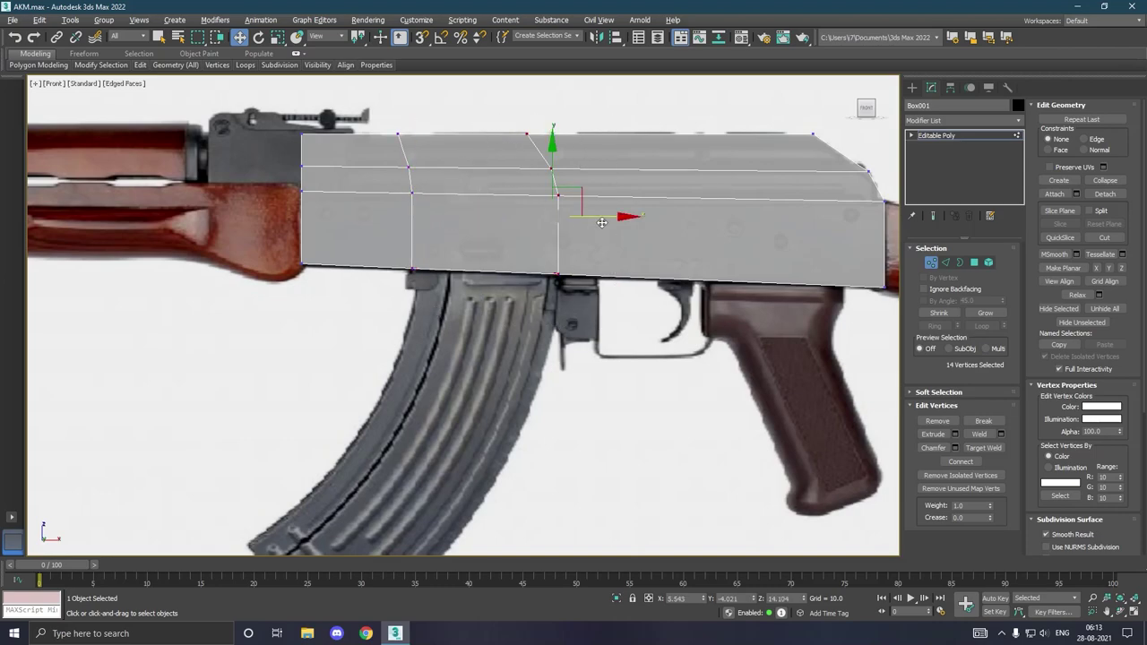
drag(602, 223, 604, 222)
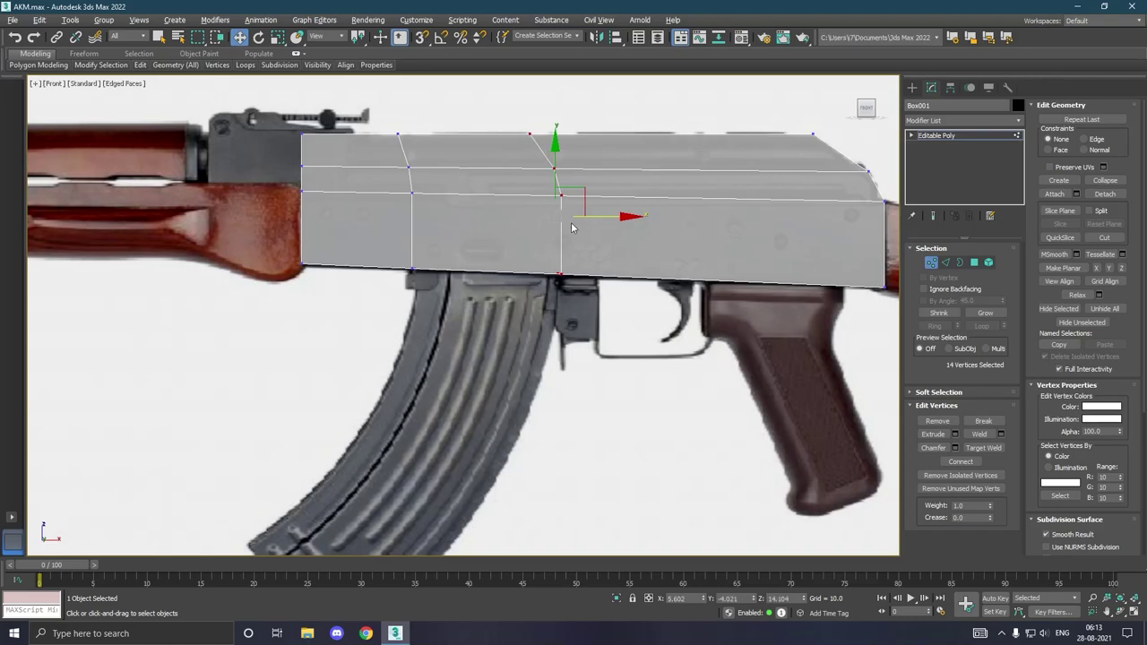
click(975, 264)
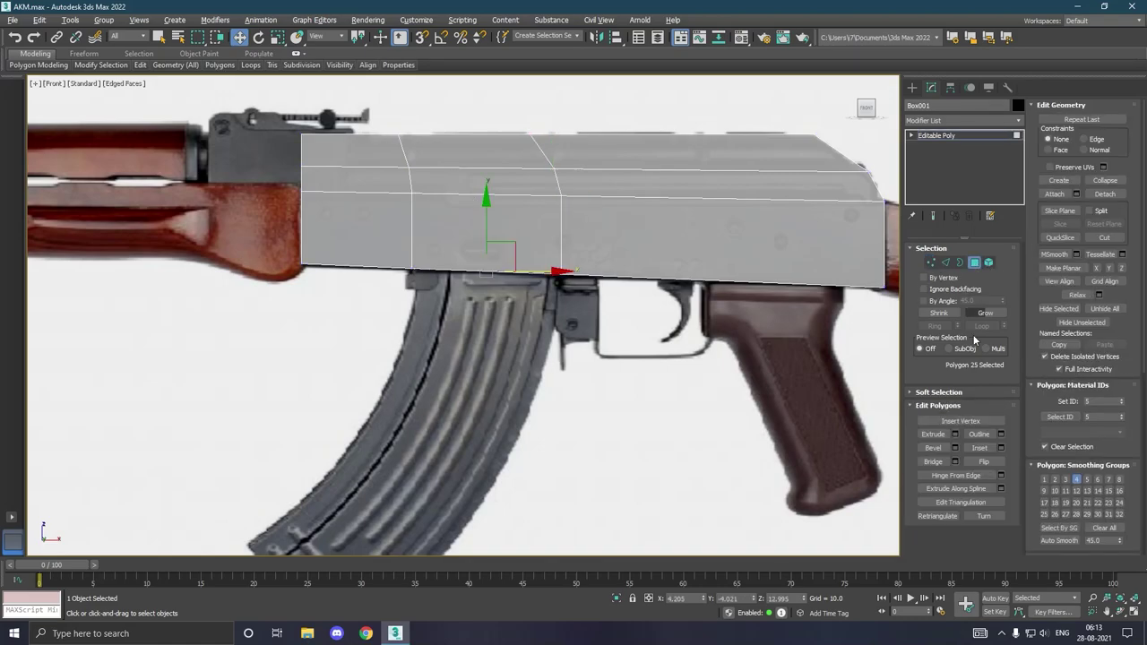
- Extrude the underside face and move it down to the reference magazine's bottom
click(954, 434)
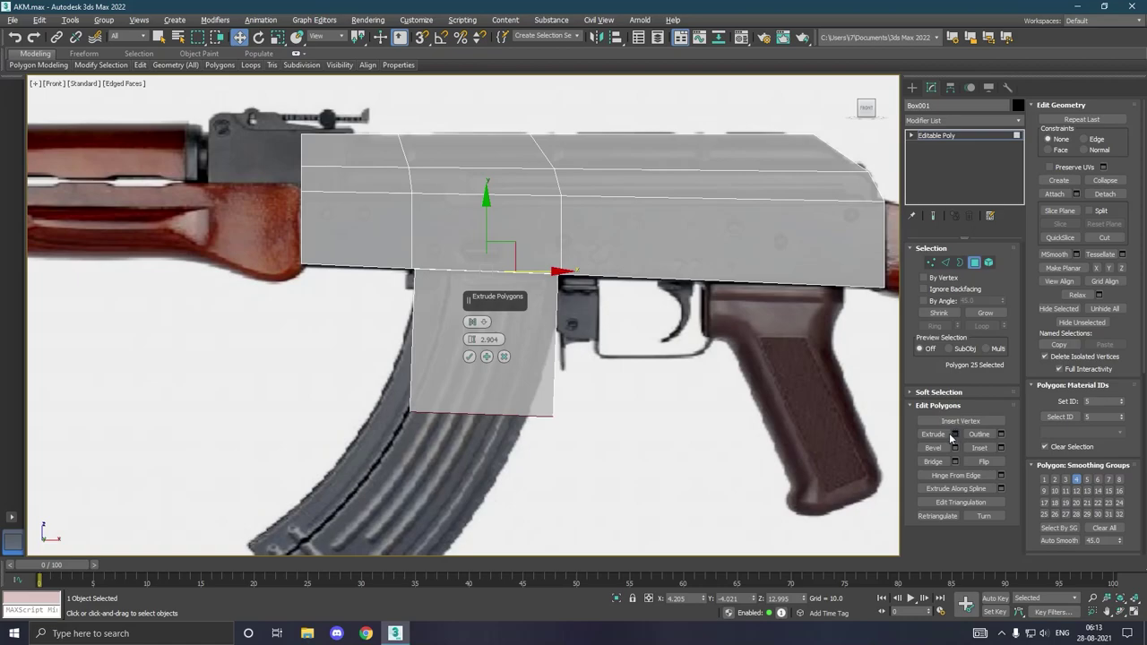
click(469, 357)
scroll(509, 321, down, 3)
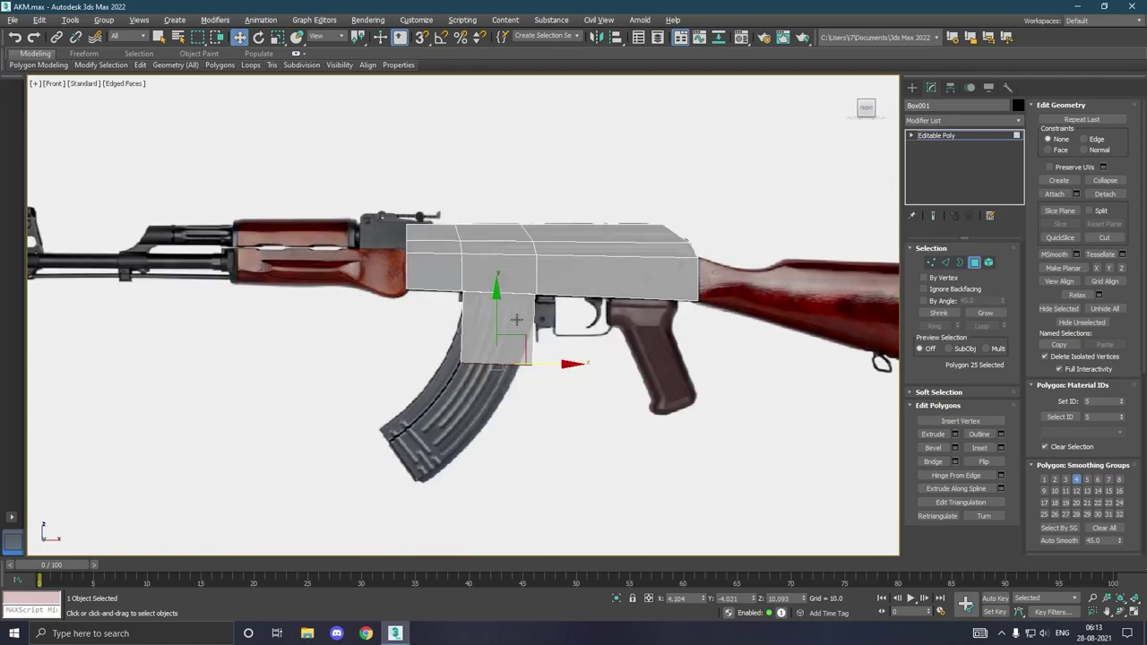
drag(498, 328, 486, 450)
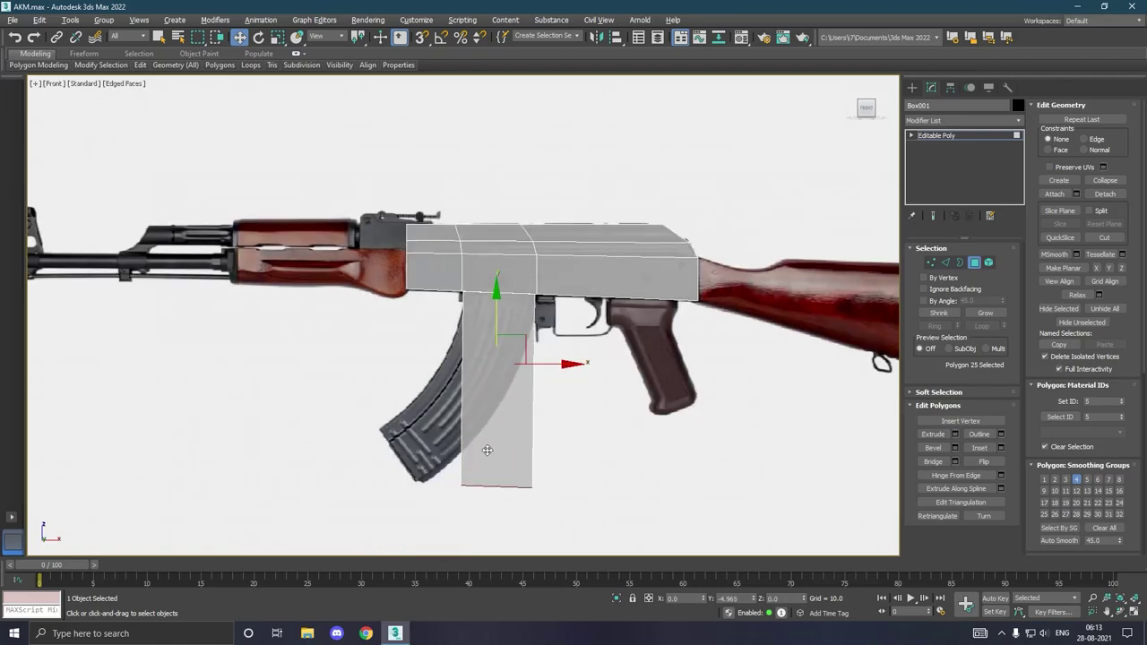
scroll(524, 428, up, 1)
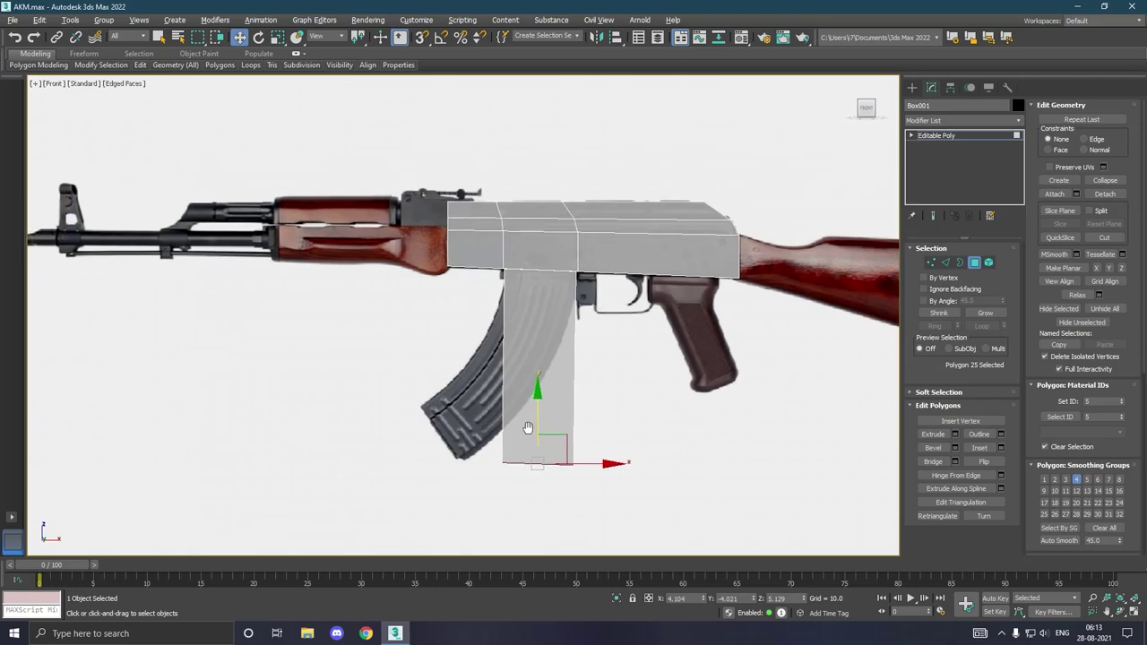
scroll(524, 427, up, 1)
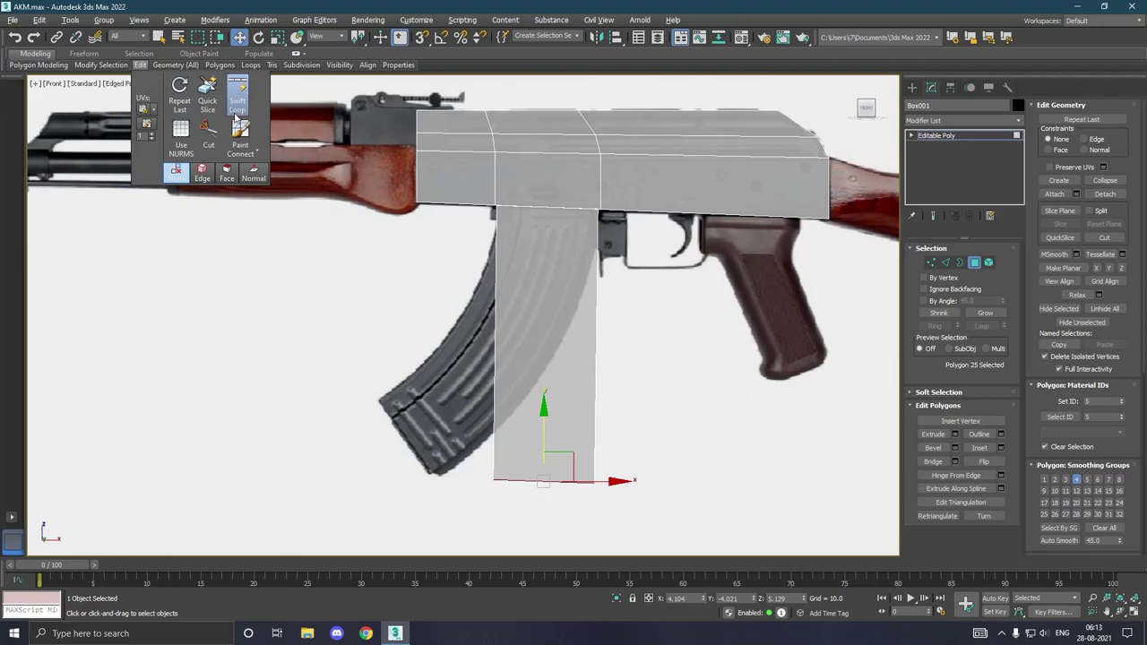
- In Edge mode, select the magazine block's four vertical edges and return to front view
click(239, 106)
right_click(509, 298)
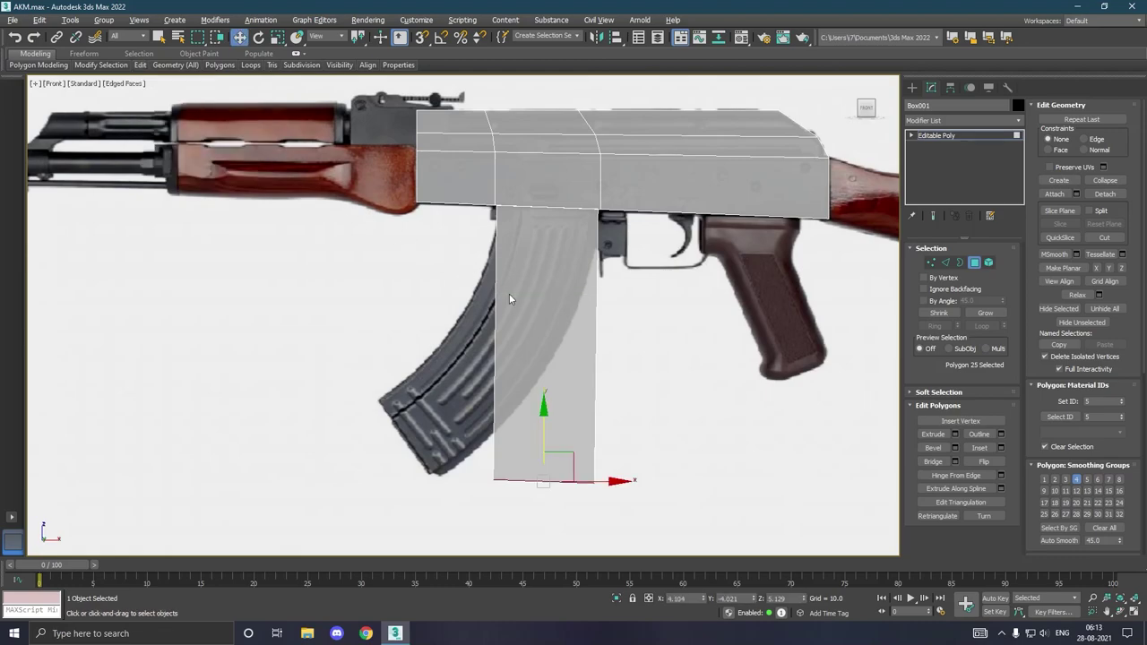
click(945, 263)
drag(613, 333, 430, 332)
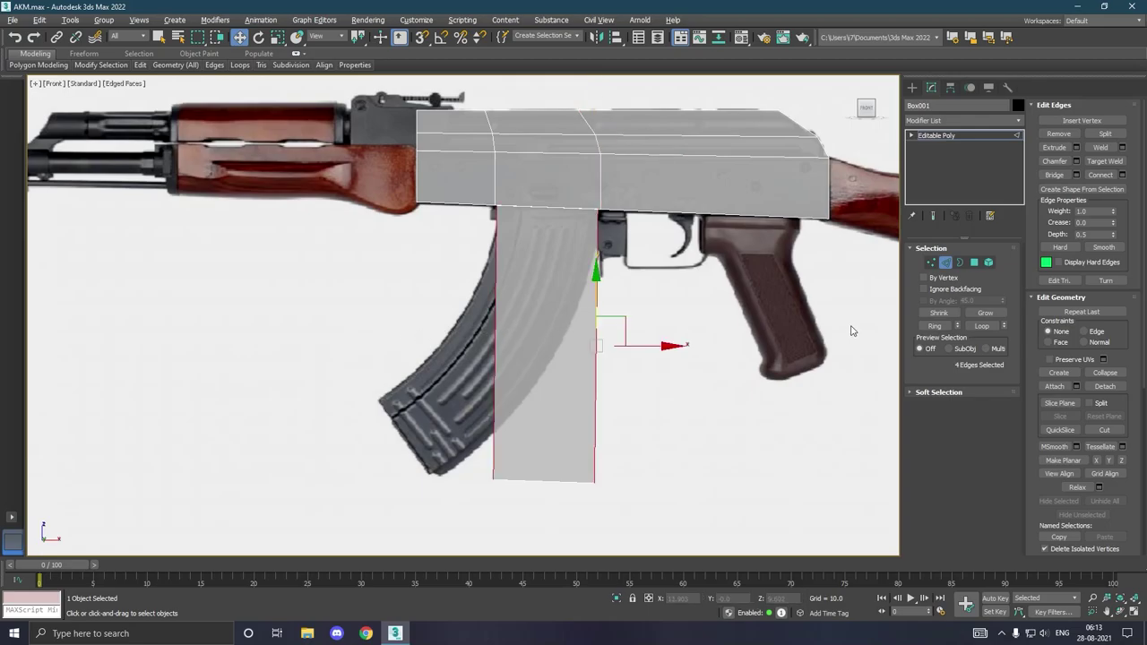
alt+middle_drag(766, 350, 805, 339)
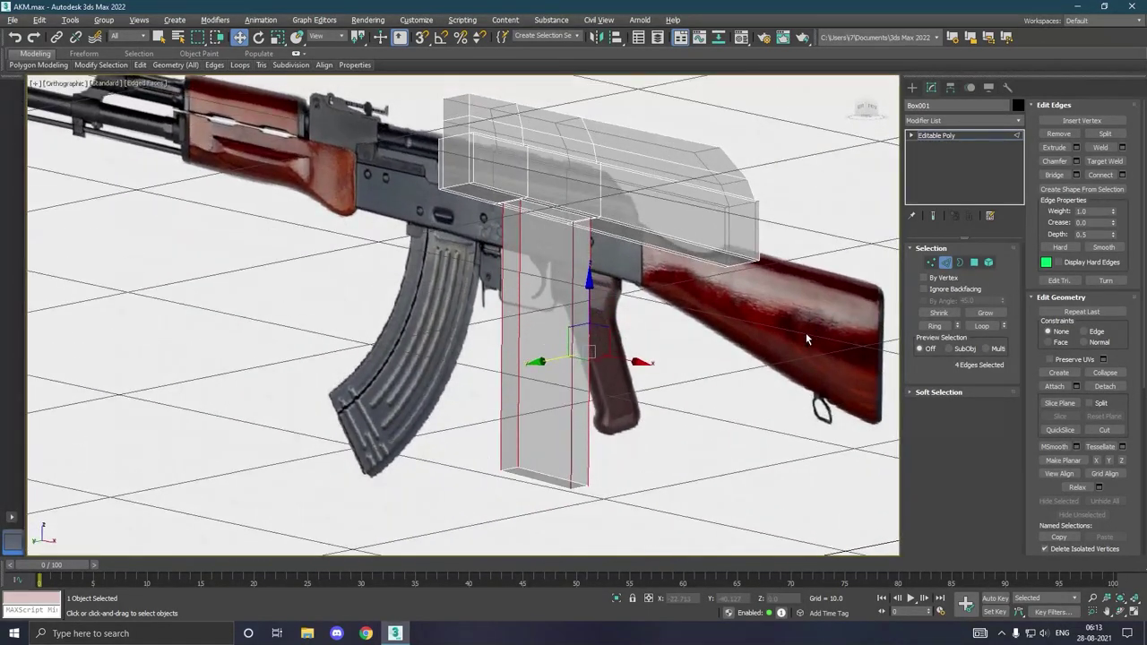
key(f)
scroll(469, 297, up, 3)
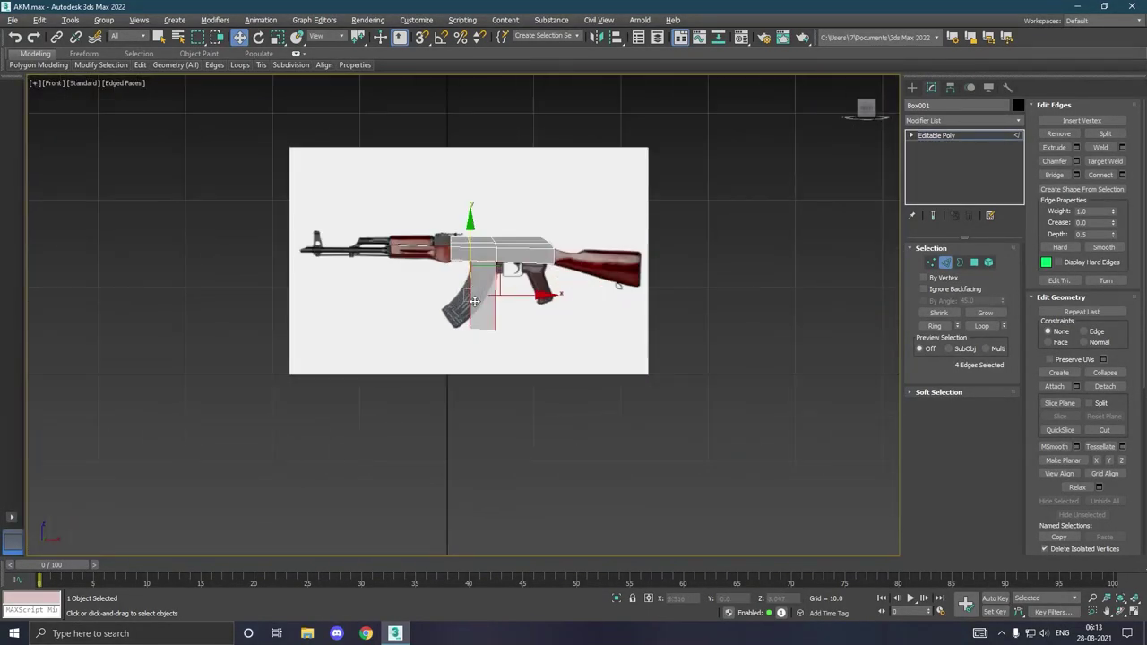
scroll(481, 303, up, 3)
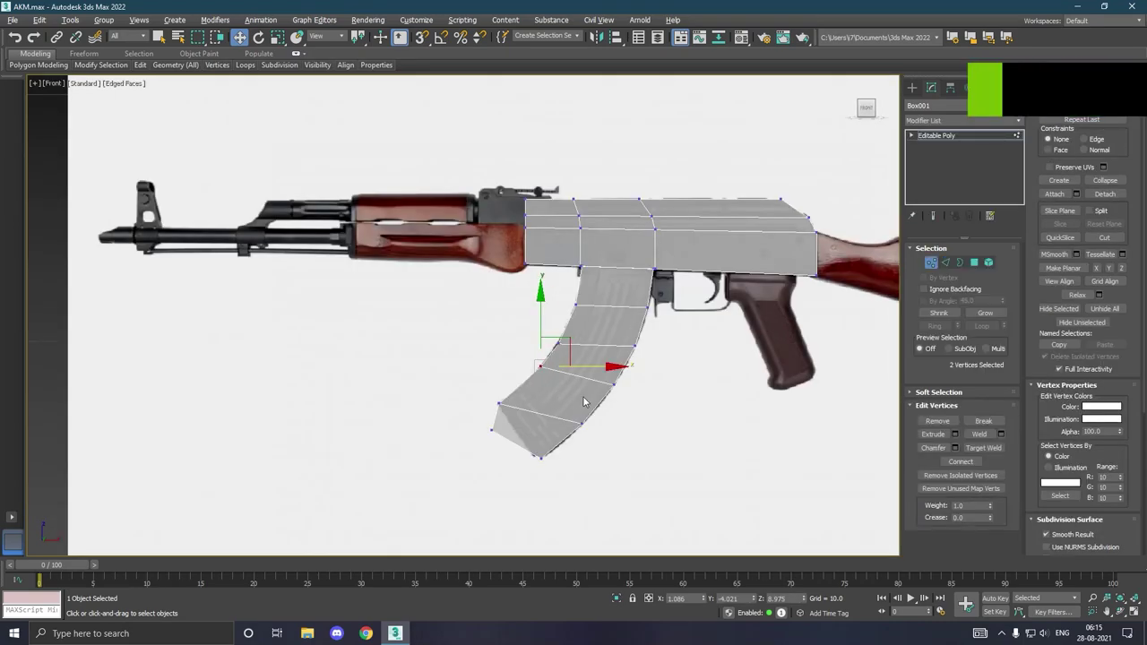
- Shift the magazine's bottom vertices right onto the reference magazine edge
drag(496, 432, 493, 425)
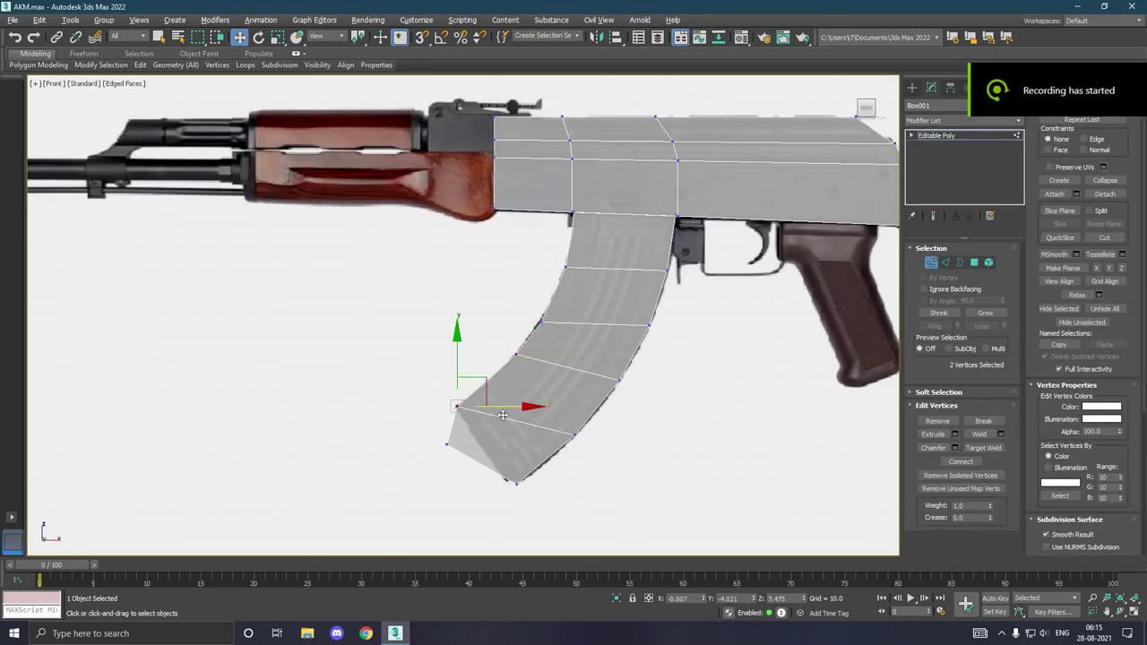
mouse_move(458, 369)
mouse_down()
mouse_move(498, 368)
mouse_move(556, 337)
mouse_move(546, 265)
mouse_up()
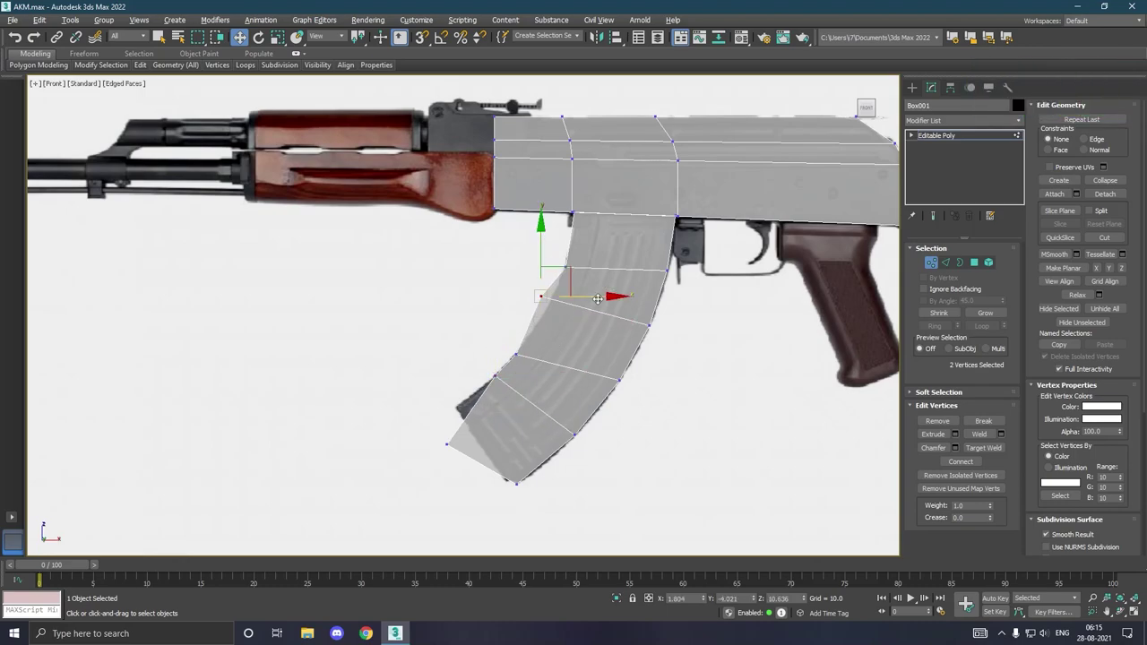
drag(598, 301, 612, 298)
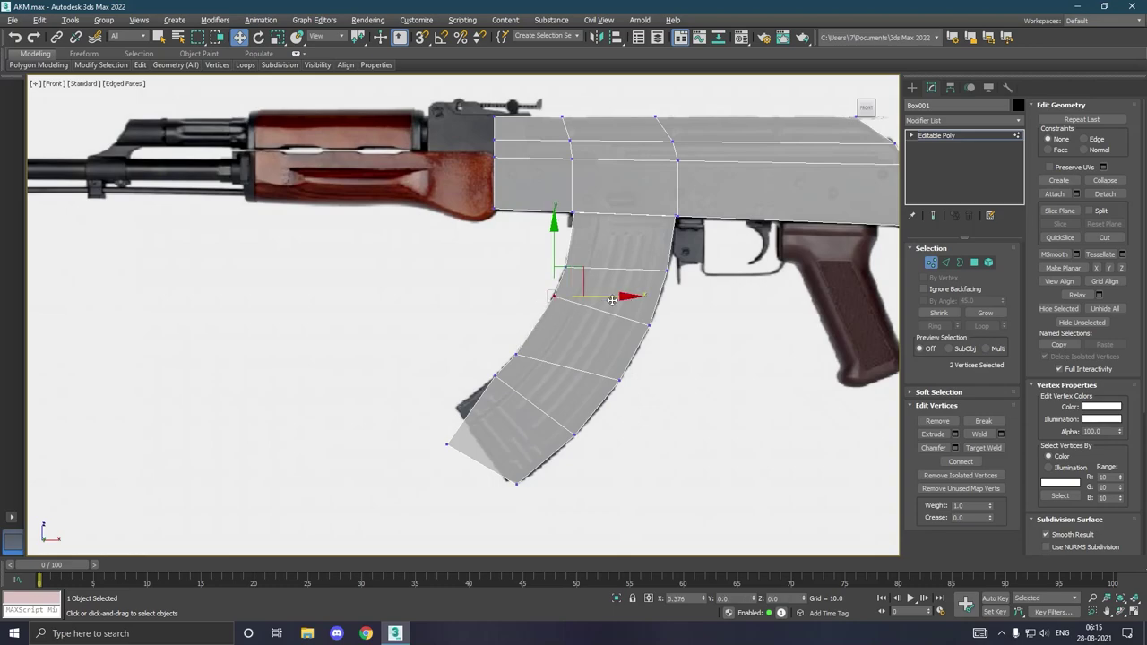
scroll(606, 260, up, 5)
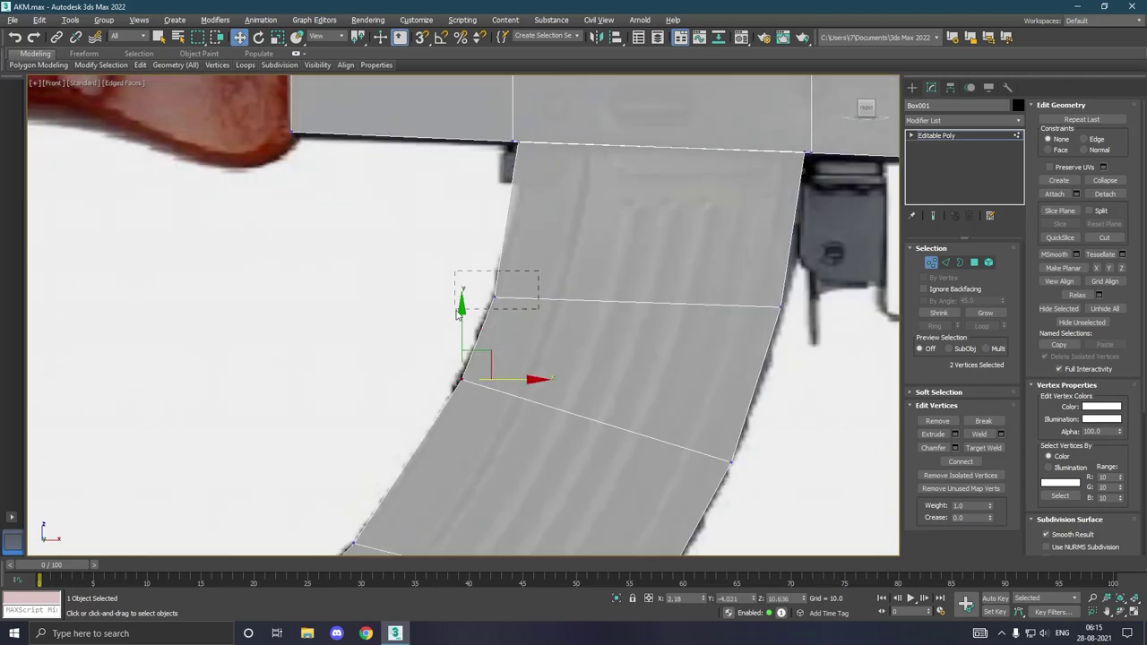
- Move the upper-left and lower-left magazine vertices to follow the curved outline
drag(456, 309, 456, 310)
drag(493, 269, 493, 234)
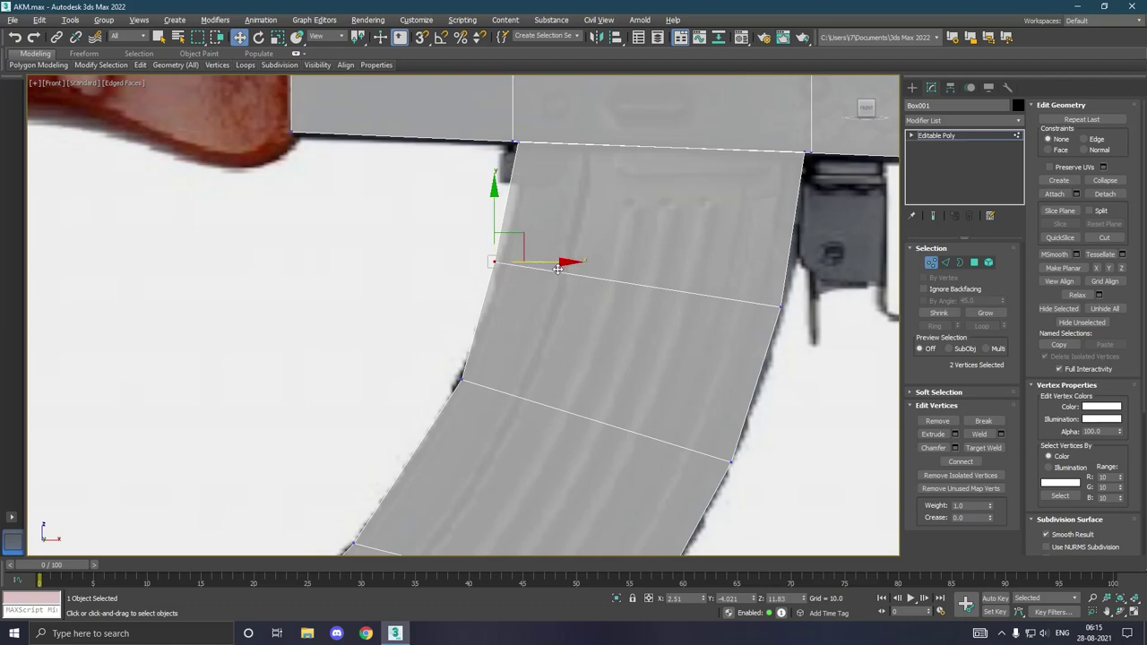
drag(557, 269, 568, 269)
scroll(568, 269, down, 4)
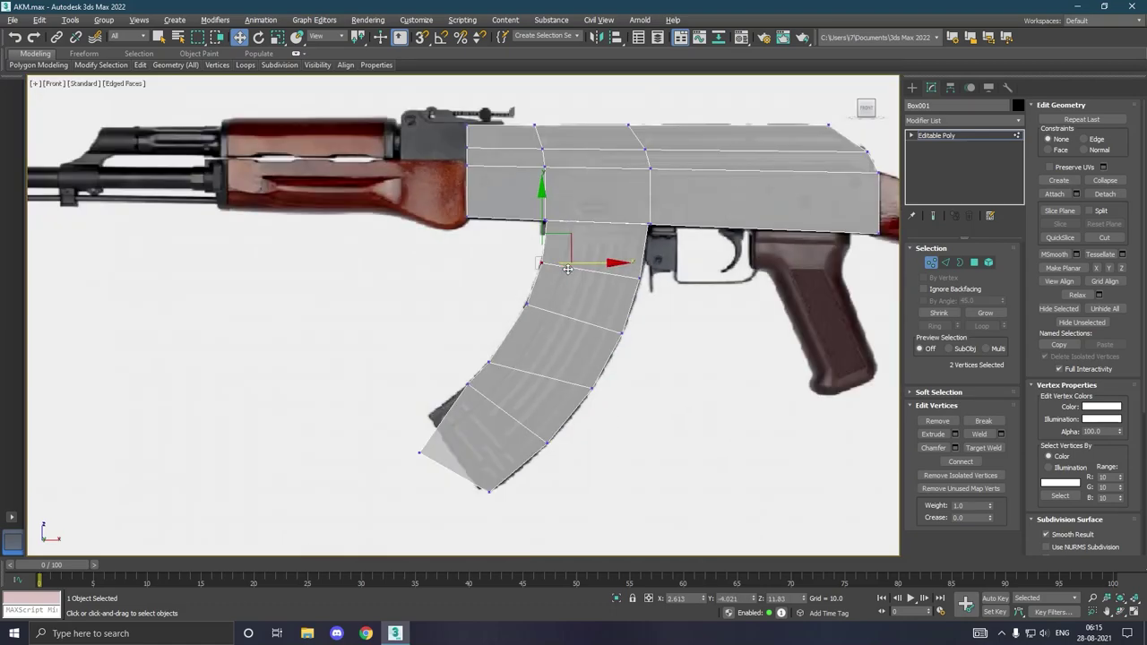
scroll(489, 365, up, 1)
mouse_move(491, 366)
mouse_down()
mouse_move(501, 381)
mouse_move(506, 315)
mouse_up()
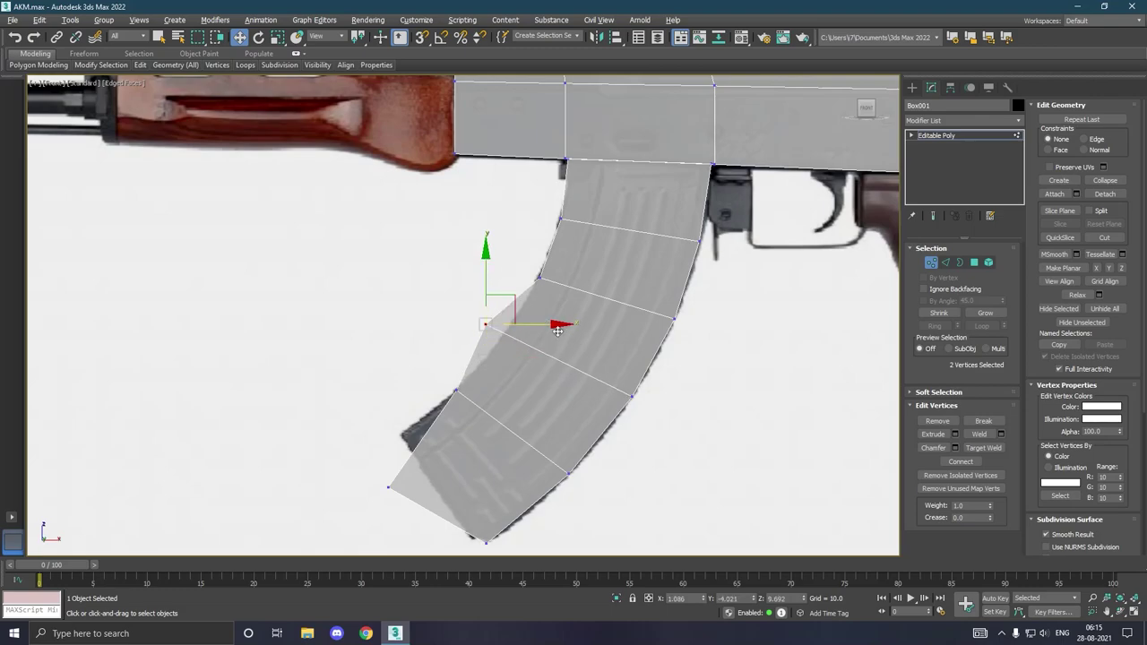
drag(572, 336, 576, 340)
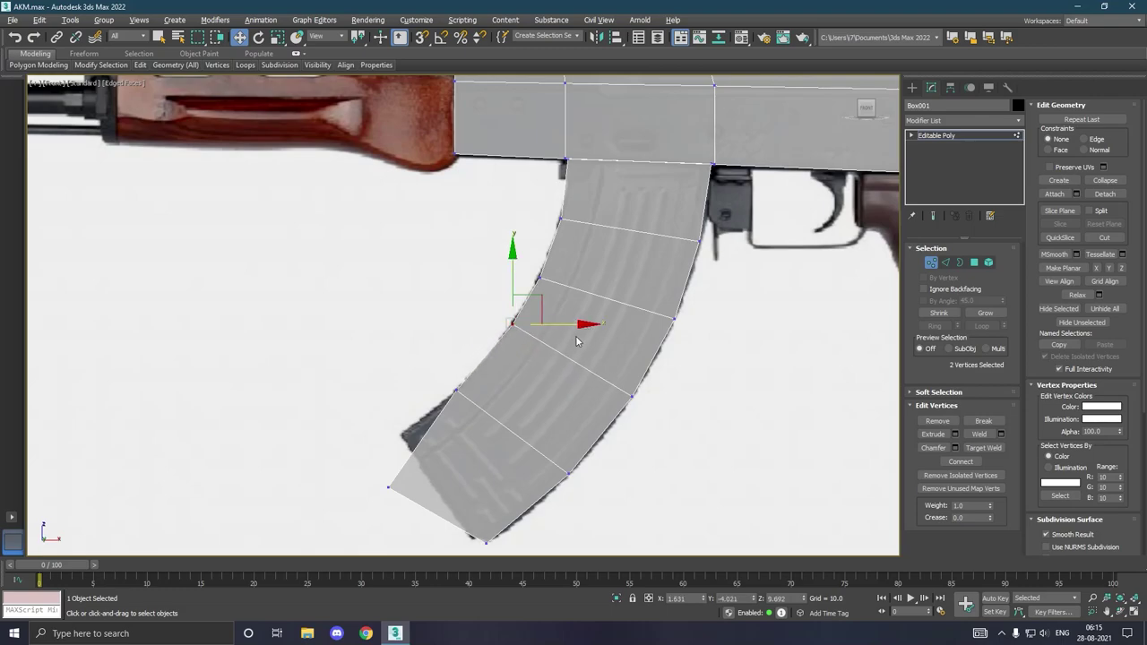
mouse_move(442, 364)
mouse_down()
mouse_move(474, 411)
mouse_move(462, 379)
mouse_move(543, 380)
mouse_up()
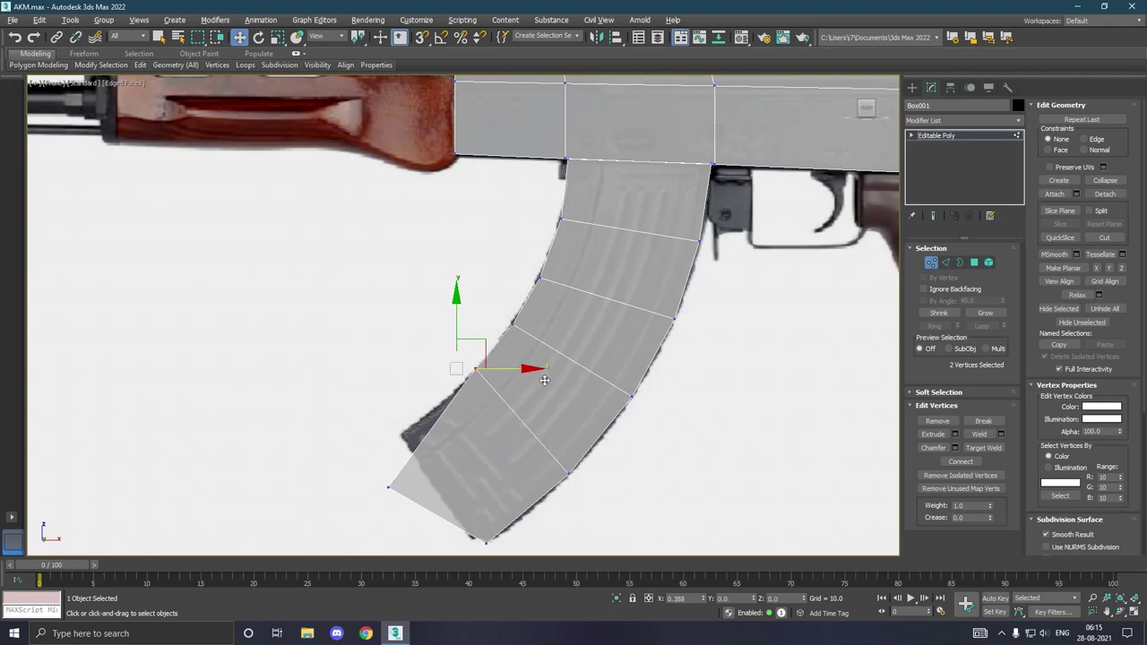
- Adjust the magazine's lower-left corner vertex to match the reference outline
drag(381, 473, 409, 517)
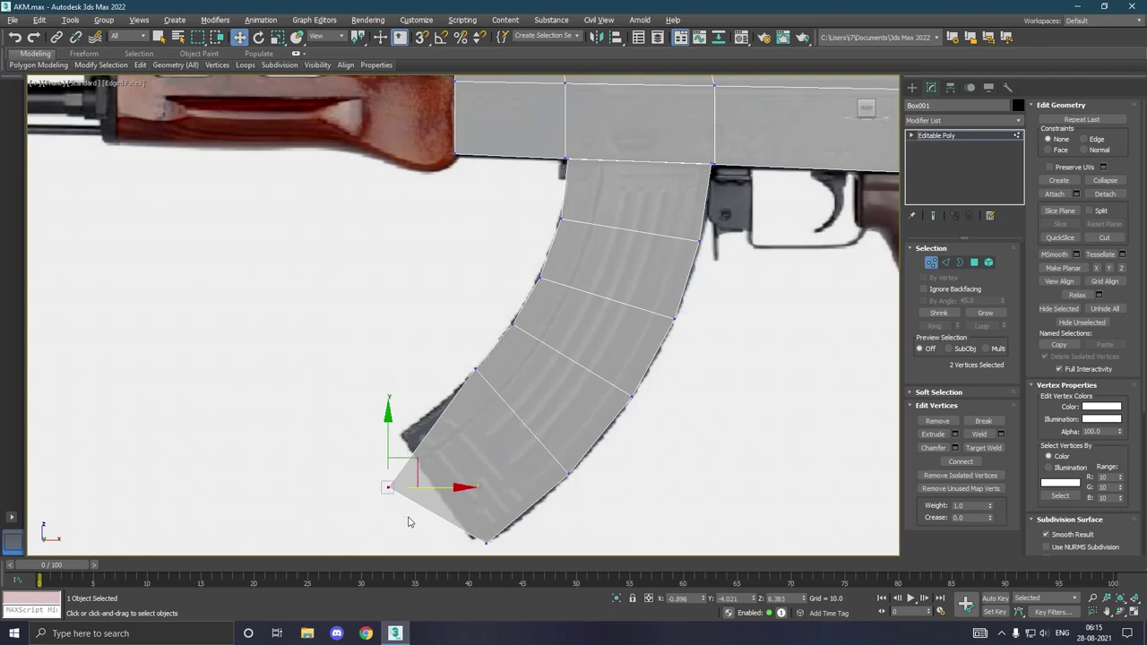
drag(397, 455, 394, 408)
middle_drag(417, 475, 418, 408)
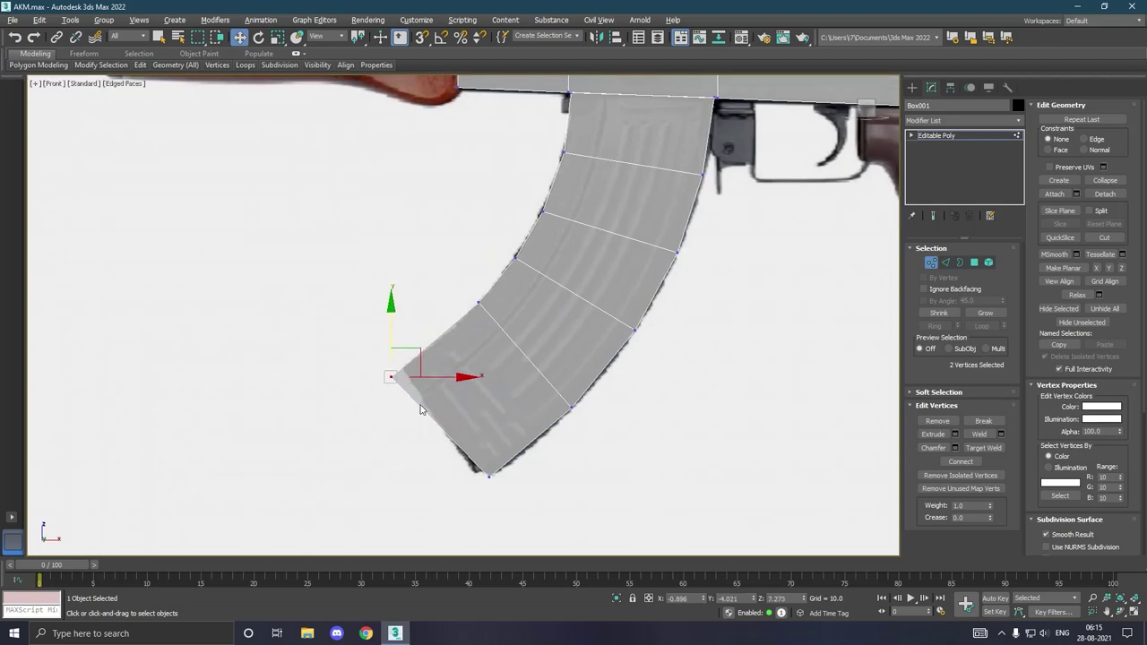
scroll(455, 450, up, 3)
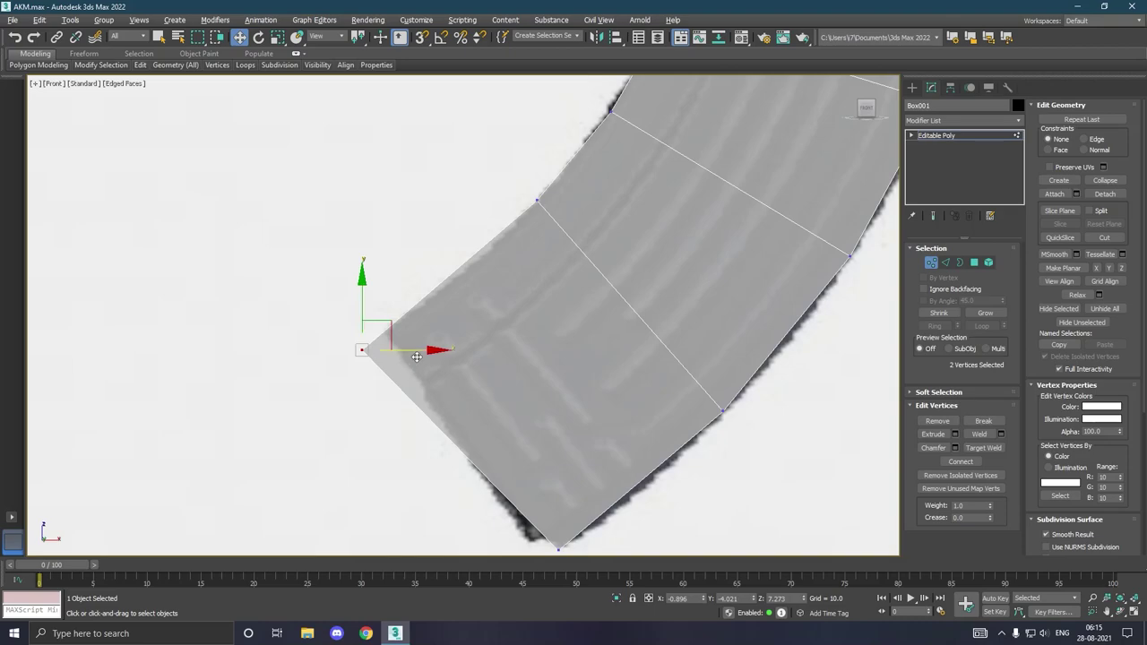
drag(417, 357, 446, 357)
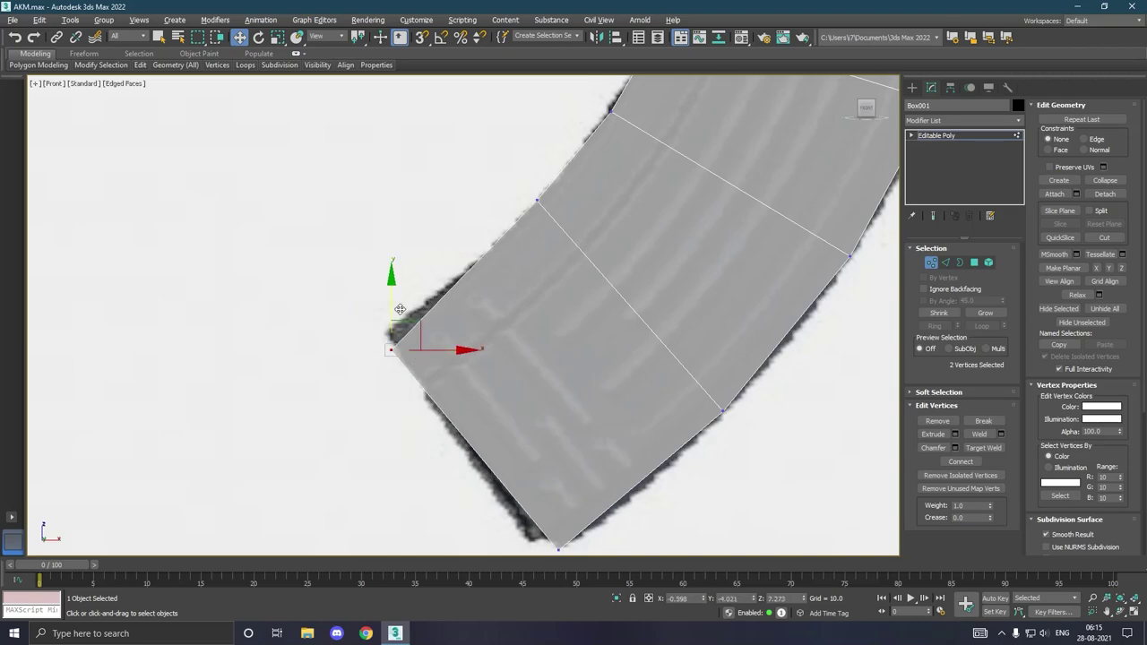
drag(400, 309, 394, 294)
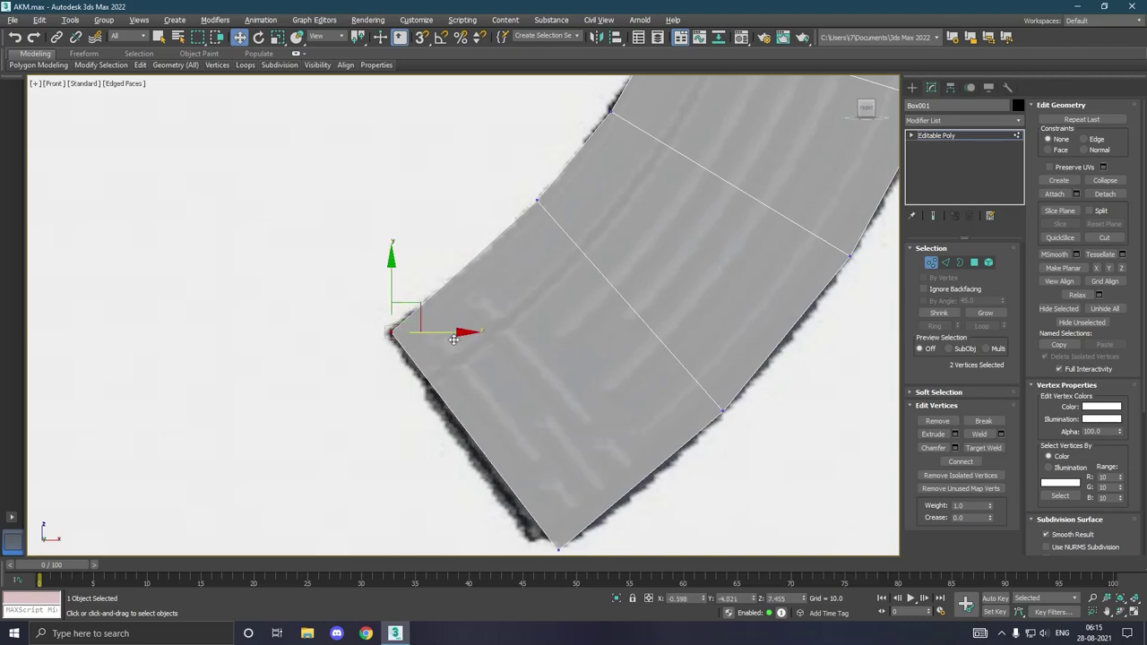
drag(453, 339, 449, 338)
scroll(450, 338, down, 2)
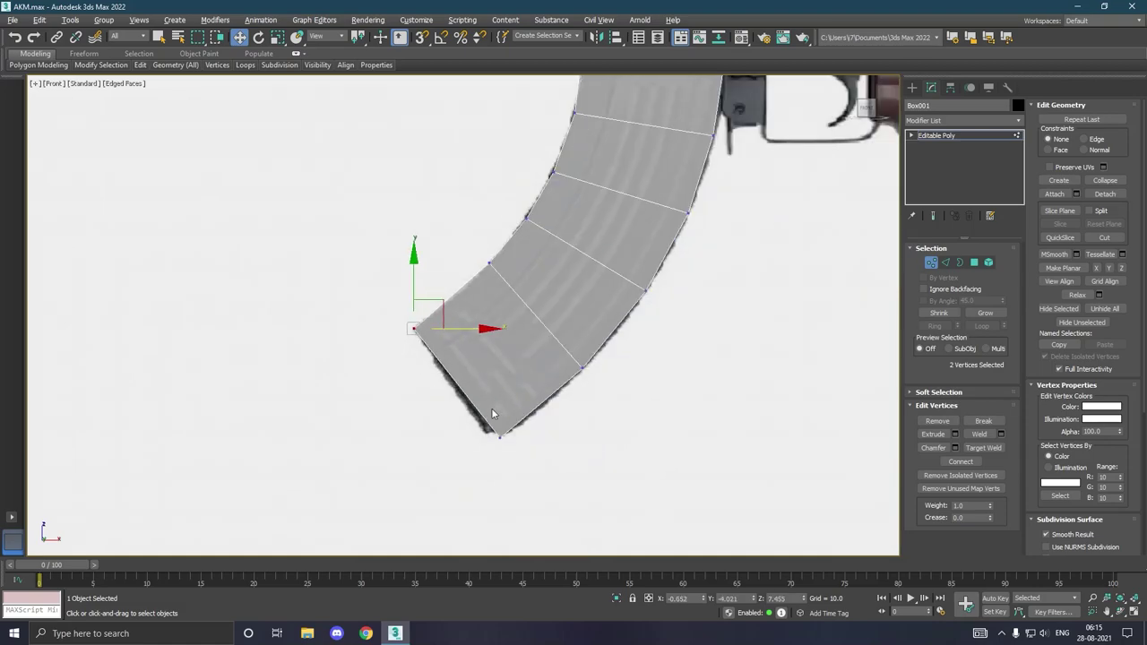
- Fine-tune the magazine's bottom corner vertex and review the whole magazine shape
drag(491, 410, 534, 465)
scroll(535, 457, up, 2)
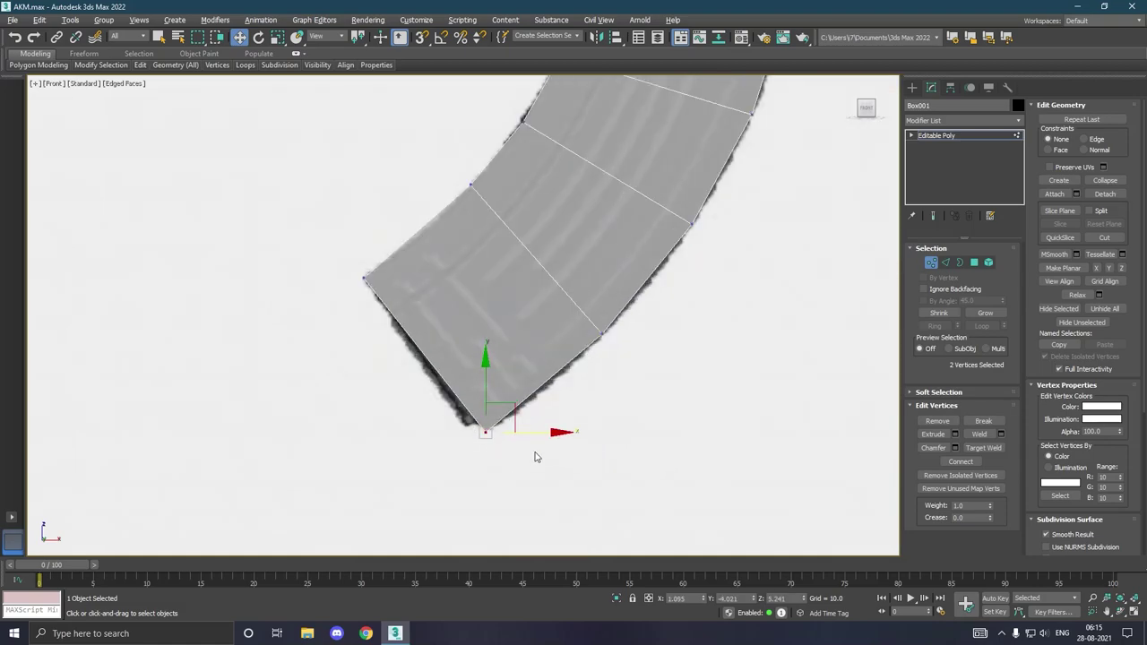
drag(537, 442, 535, 440)
drag(492, 397, 492, 395)
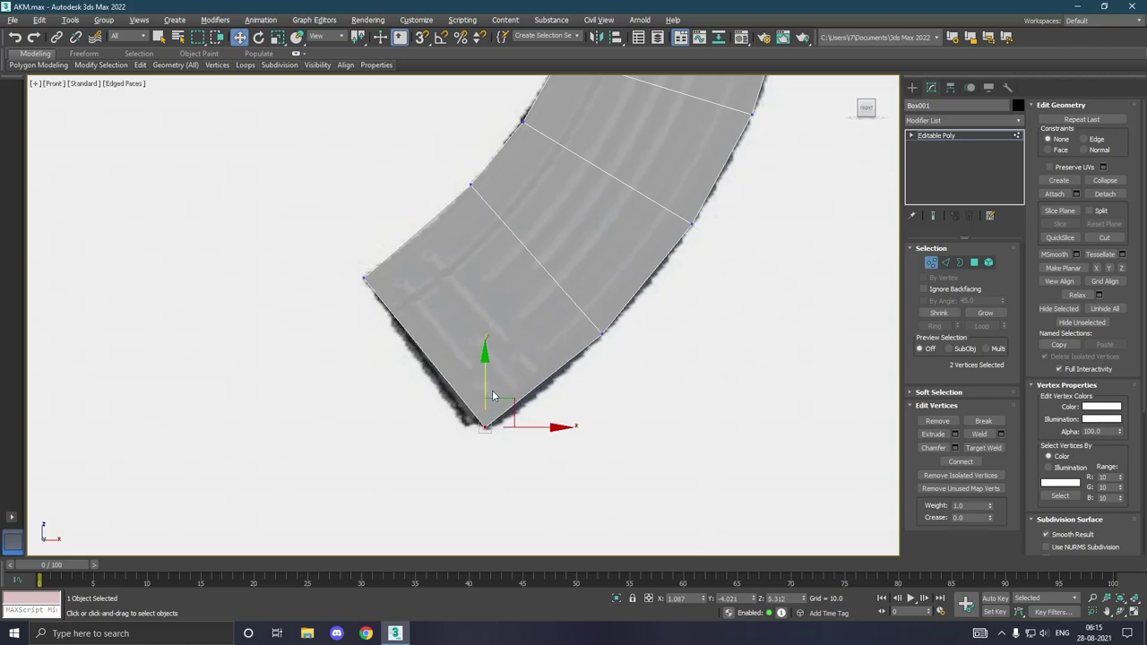
drag(530, 436, 535, 433)
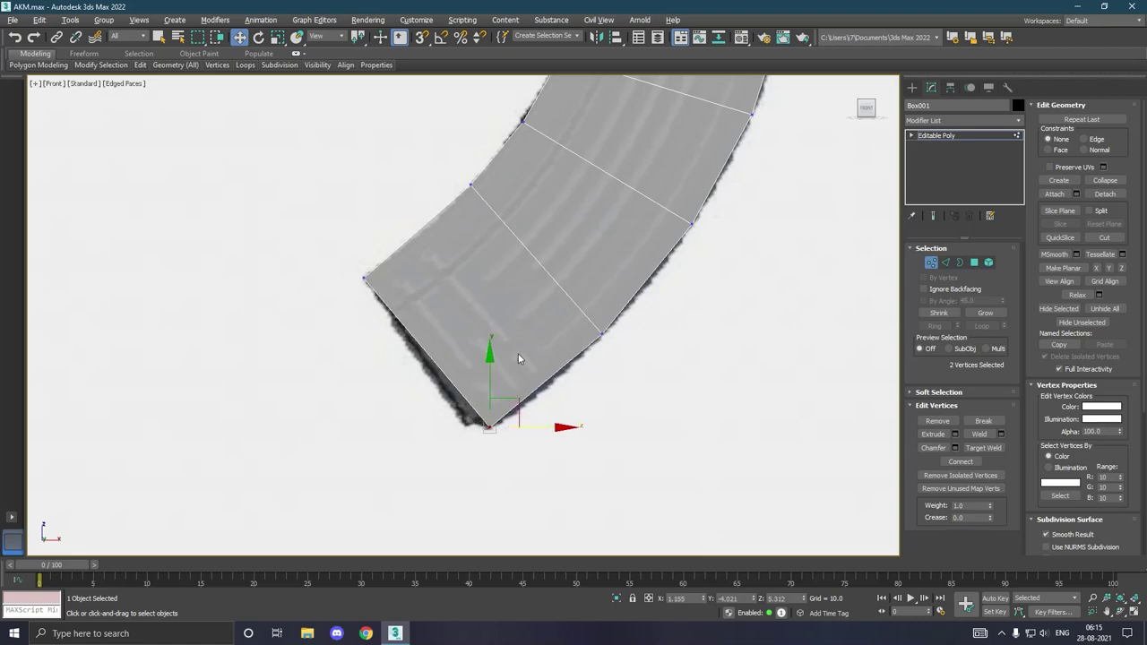
middle_drag(523, 353, 371, 461)
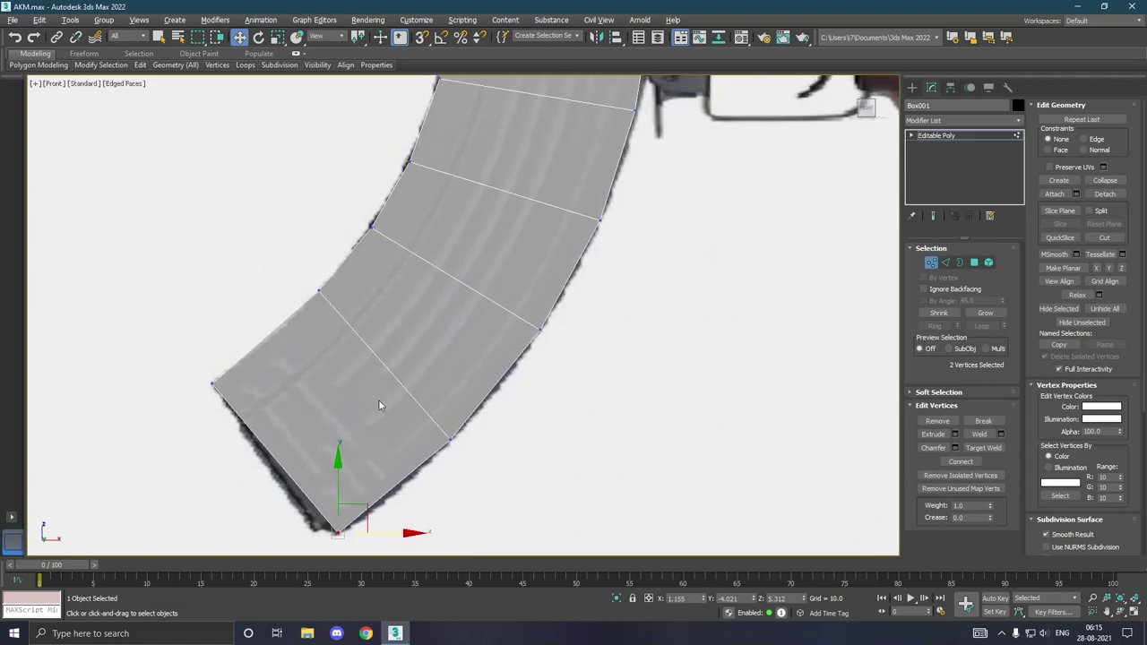
drag(479, 461, 483, 458)
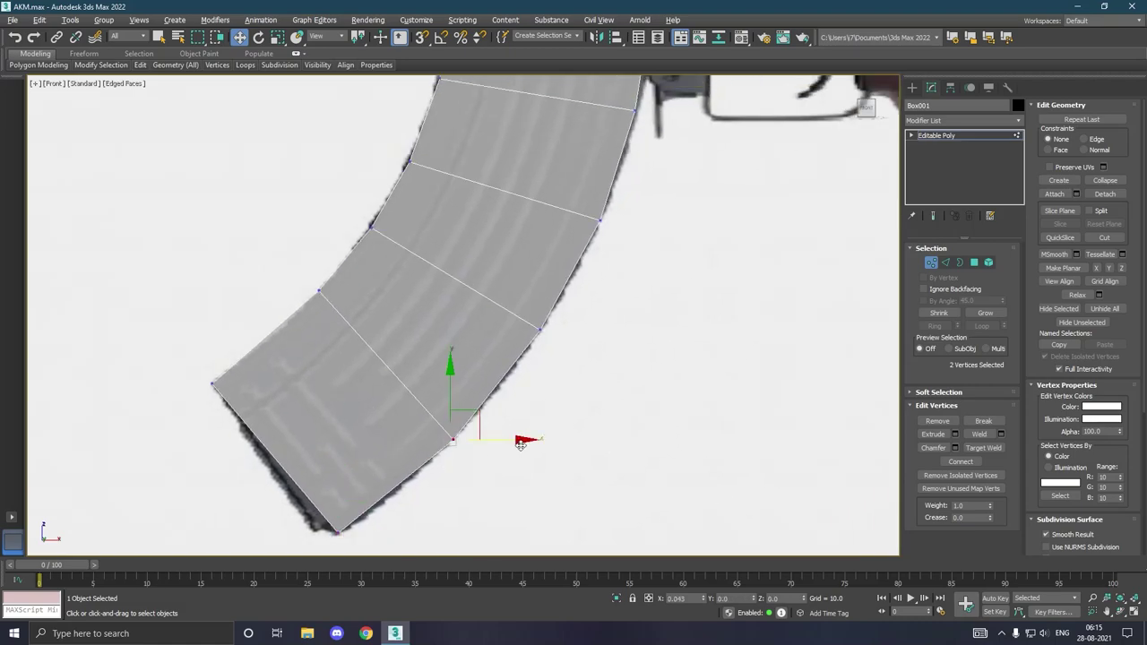
scroll(372, 474, down, 2)
middle_drag(386, 473, 432, 437)
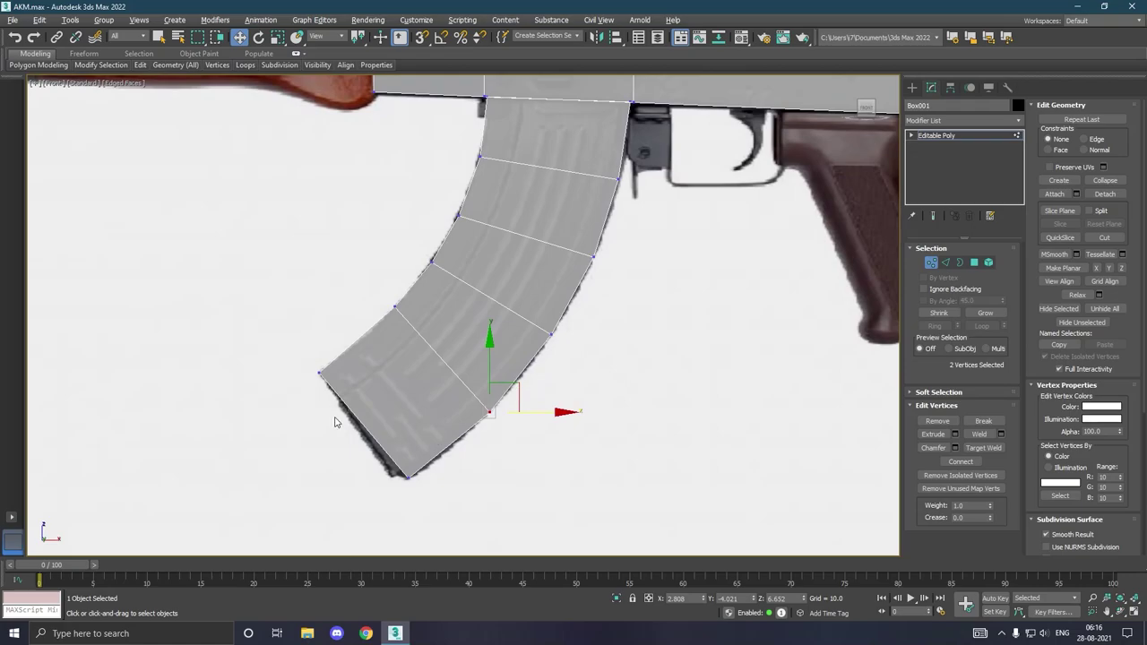
alt+middle_drag(344, 429, 385, 414)
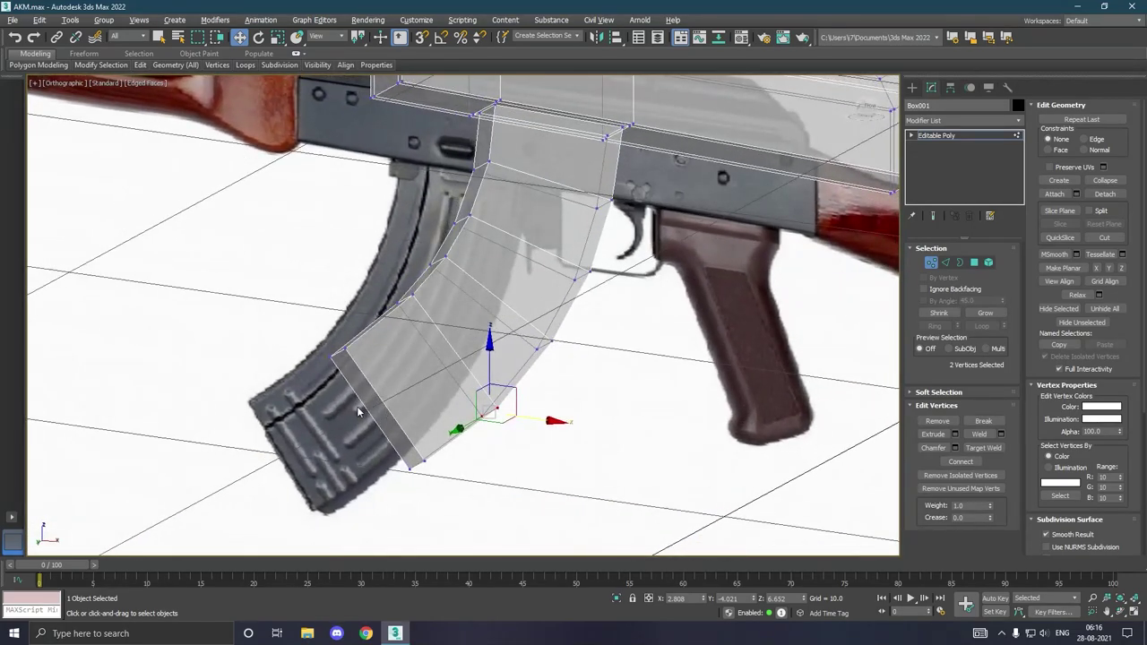
- In front view, align the magazine's bottom corner vertex with the reference photo
click(973, 261)
alt+middle_drag(399, 416, 391, 422)
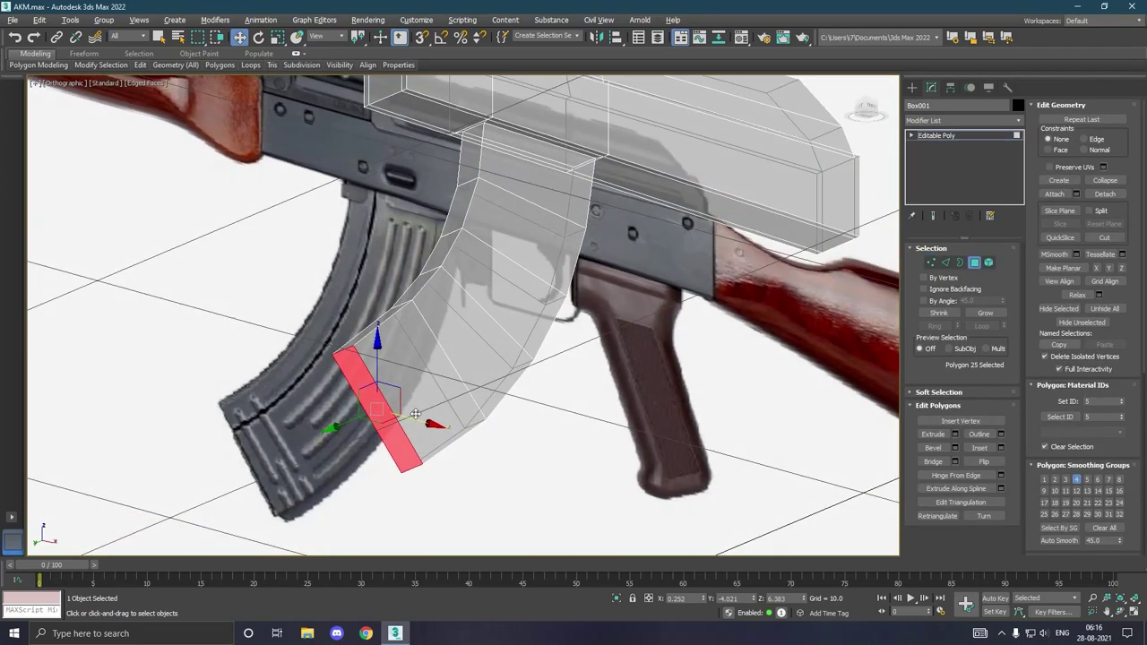
scroll(391, 422, up, 2)
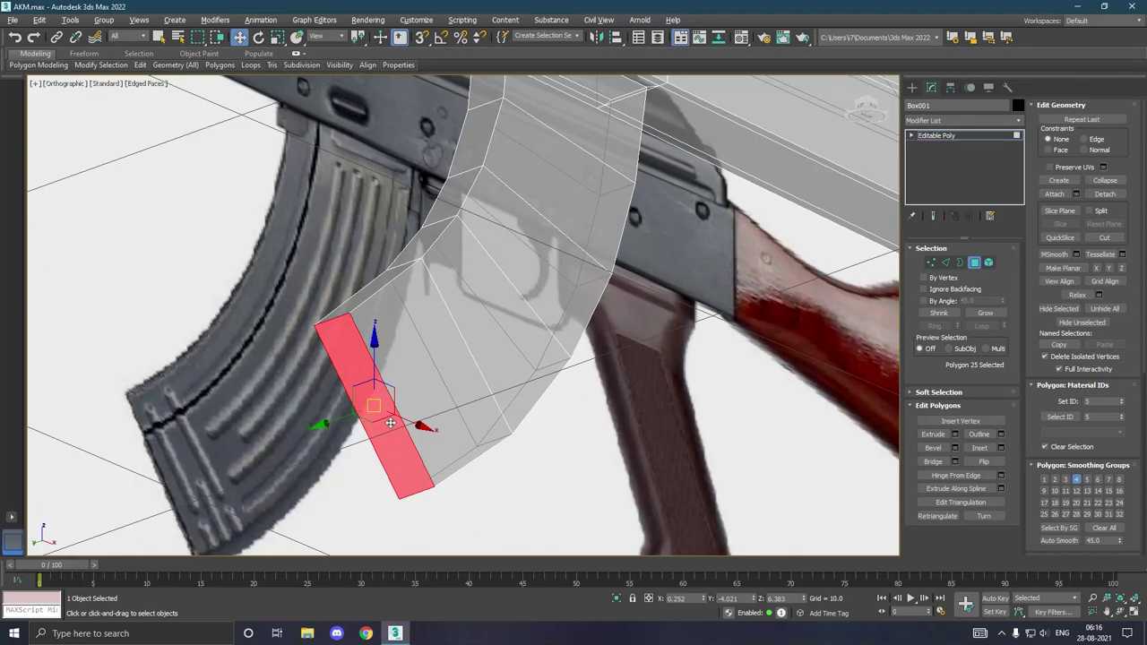
key(f)
scroll(481, 285, up, 3)
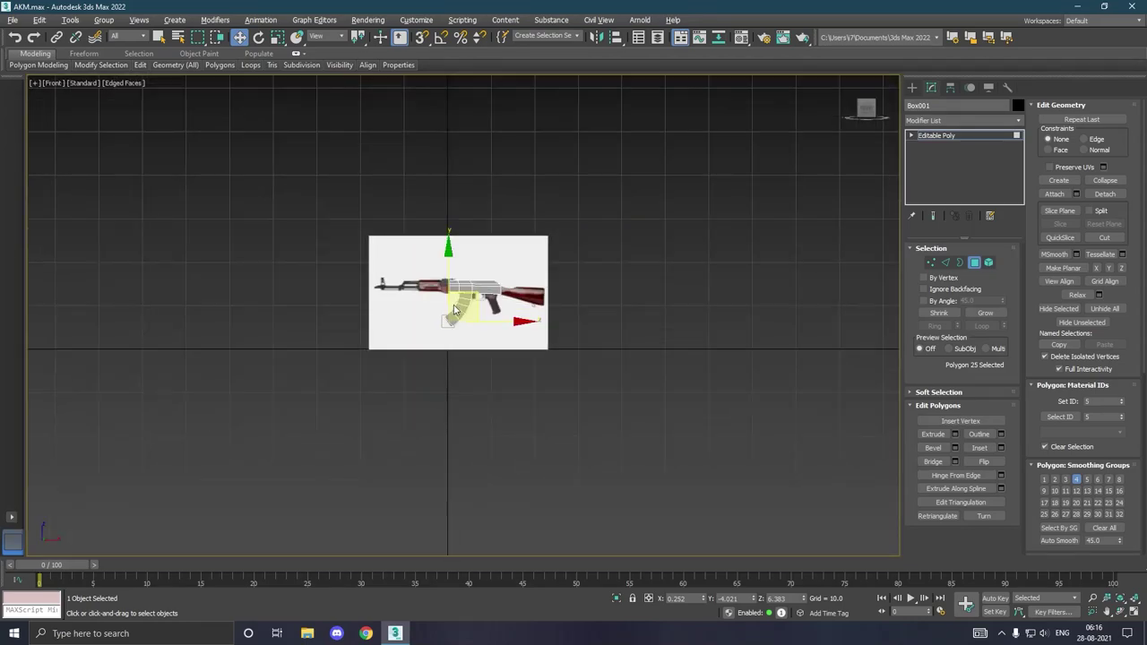
scroll(466, 305, up, 5)
scroll(456, 330, up, 3)
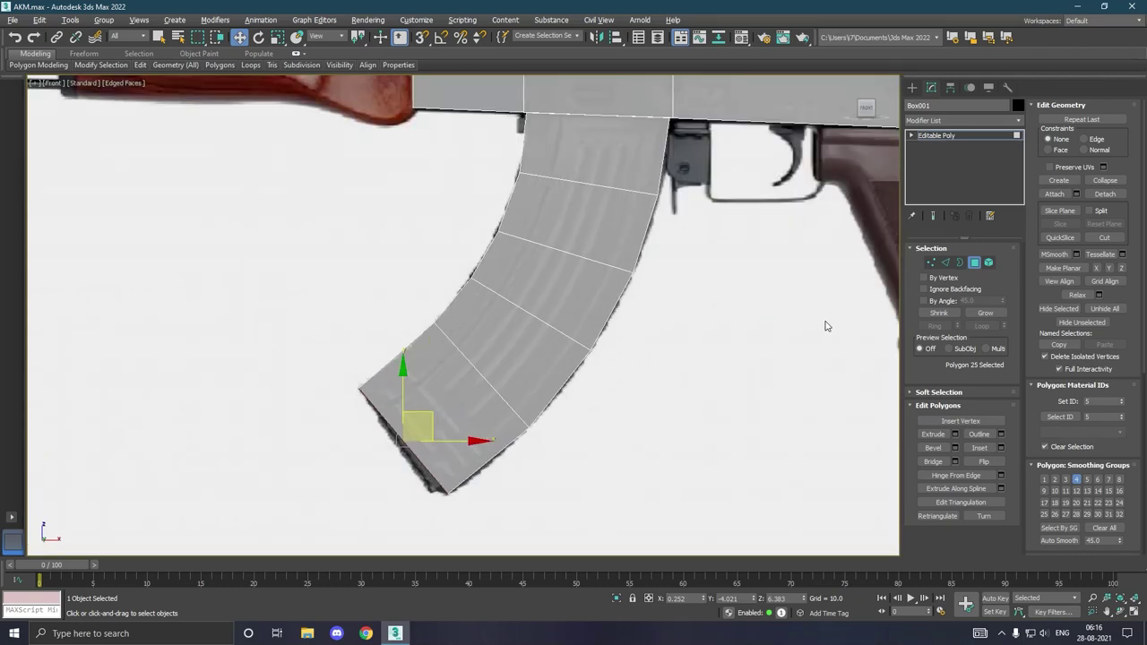
click(929, 263)
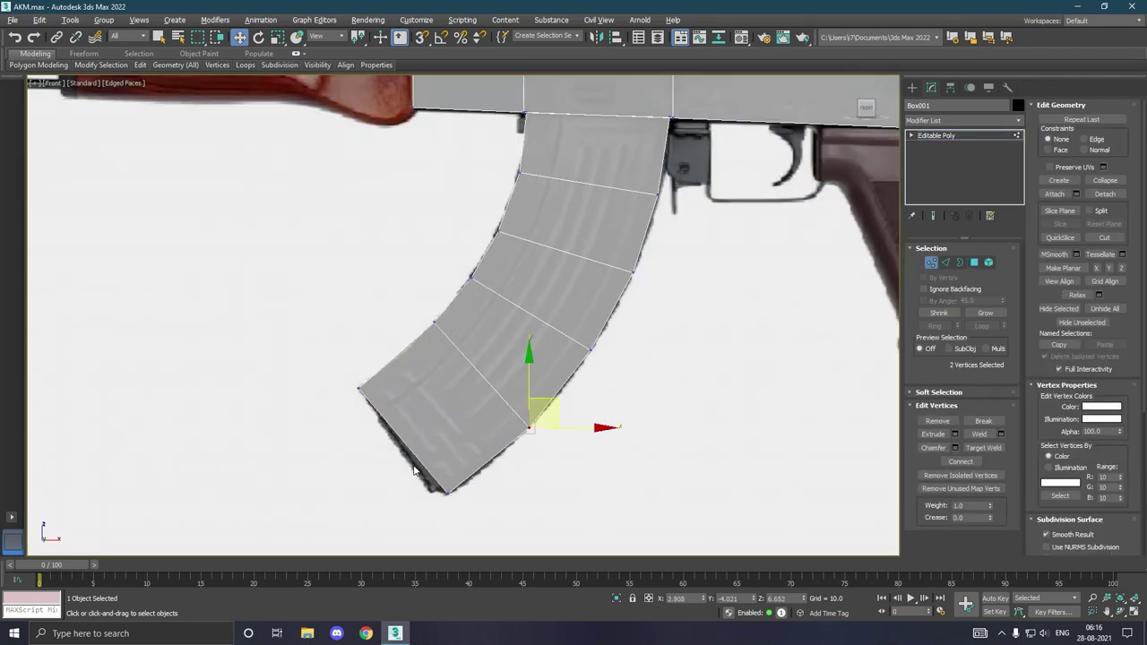
drag(393, 477, 462, 527)
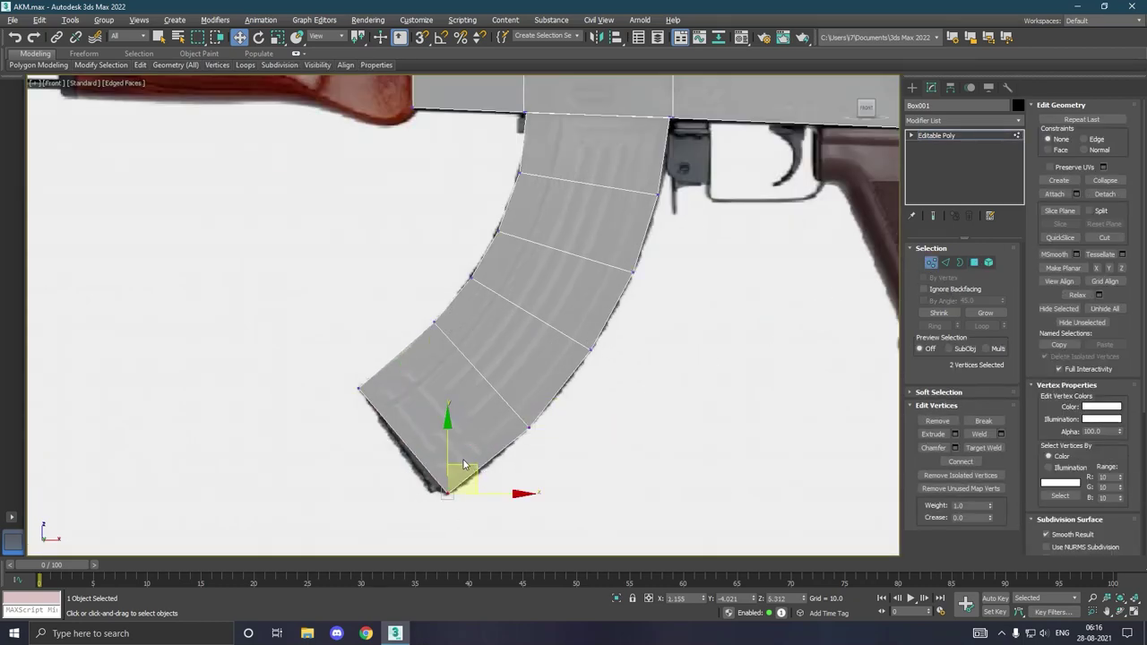
drag(463, 464, 491, 504)
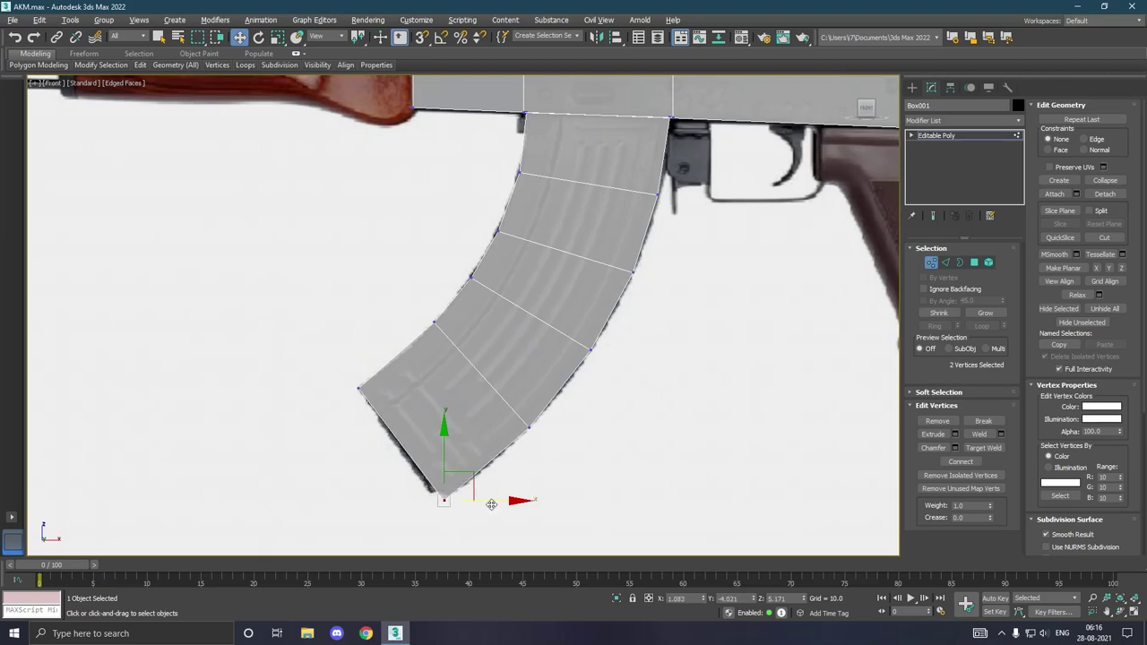
drag(448, 464, 449, 458)
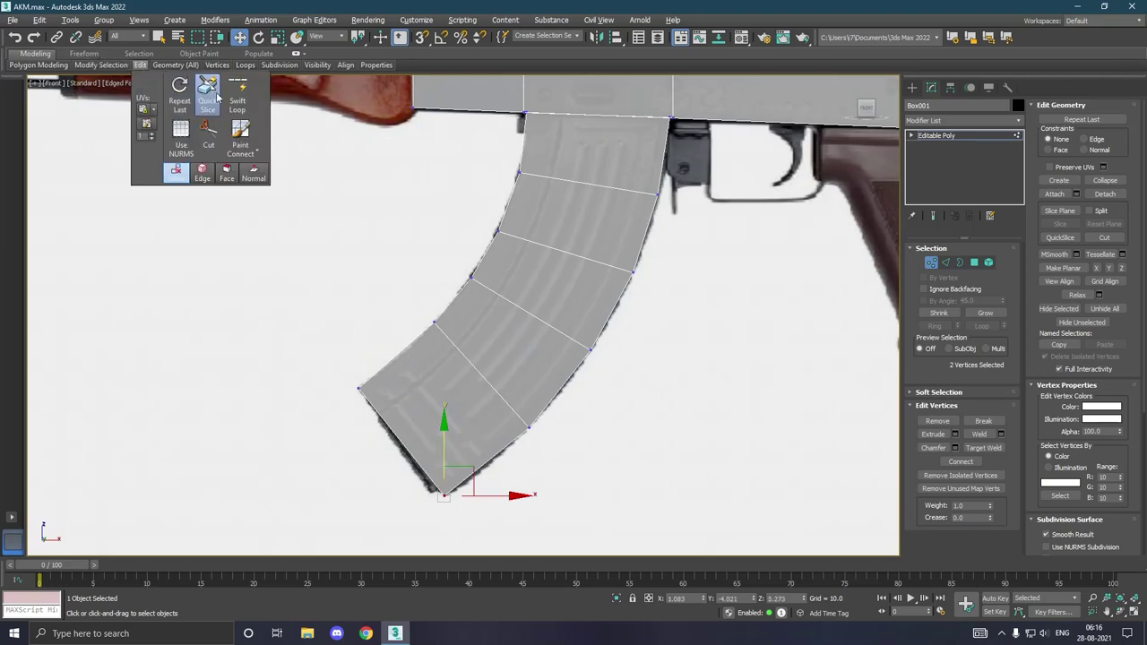
- Swift Loop a lengthwise edge loop down the curved magazine
click(237, 94)
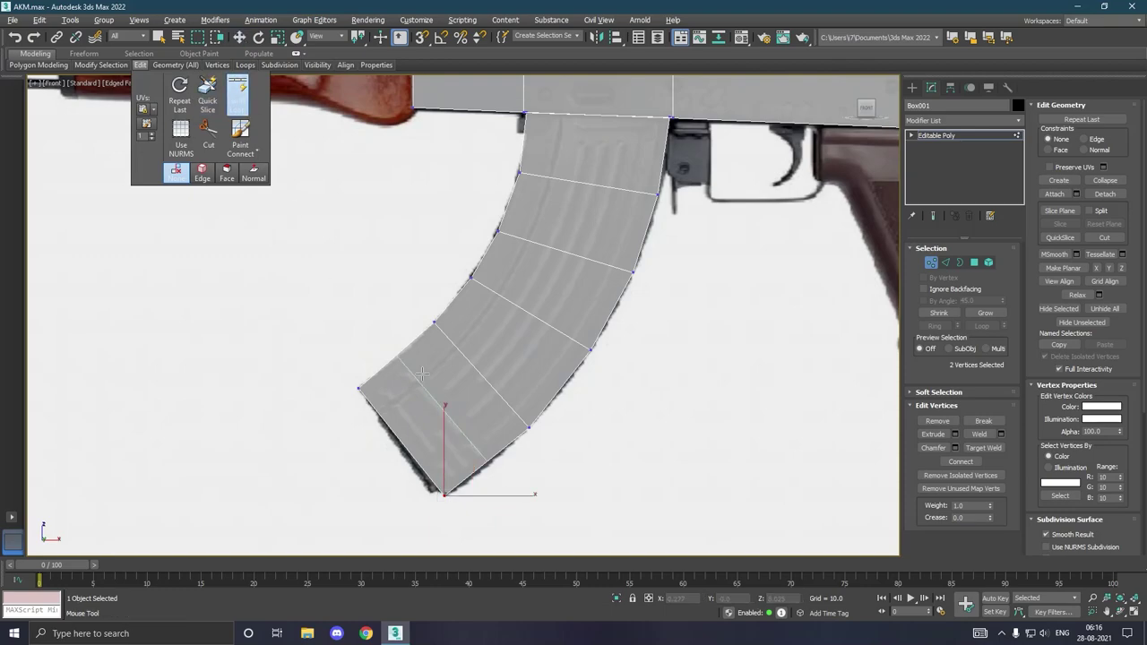
click(442, 488)
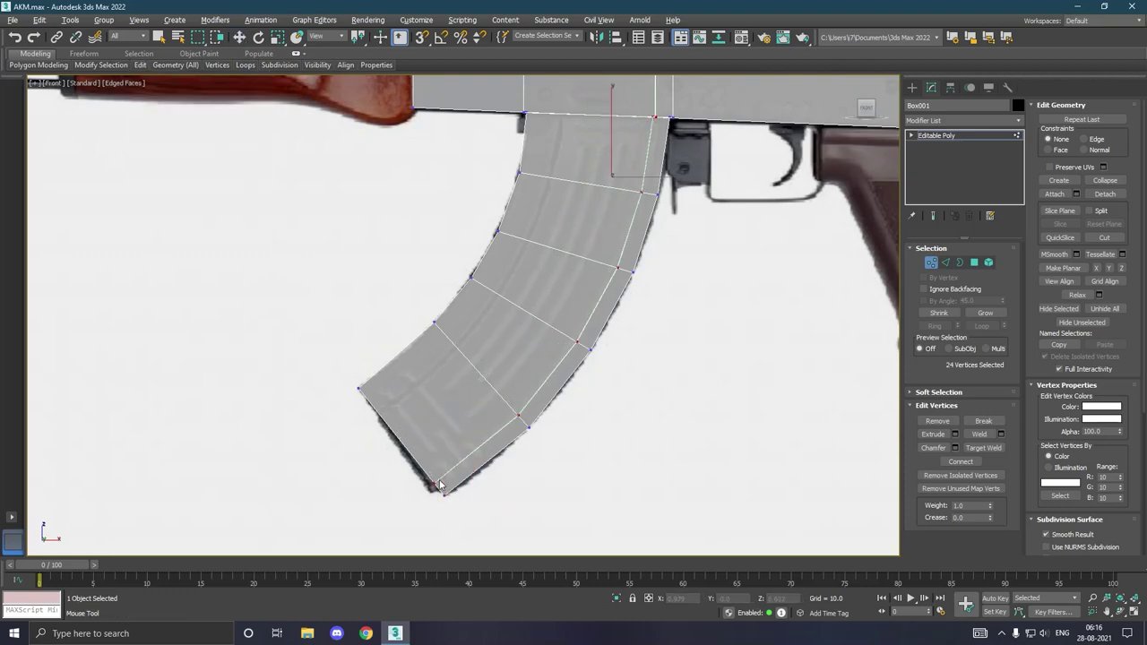
right_click(394, 447)
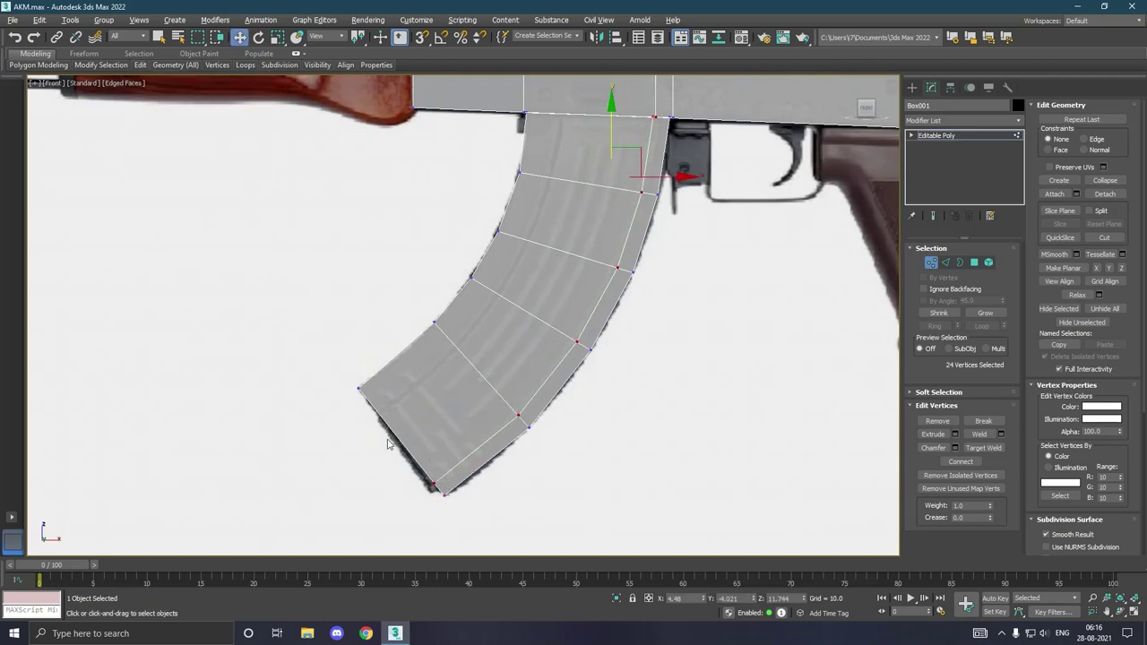
- Select three lower left-column magazine faces, undoing an accidental move of the whole mesh
click(973, 262)
click(431, 390)
ctrl+click(507, 334)
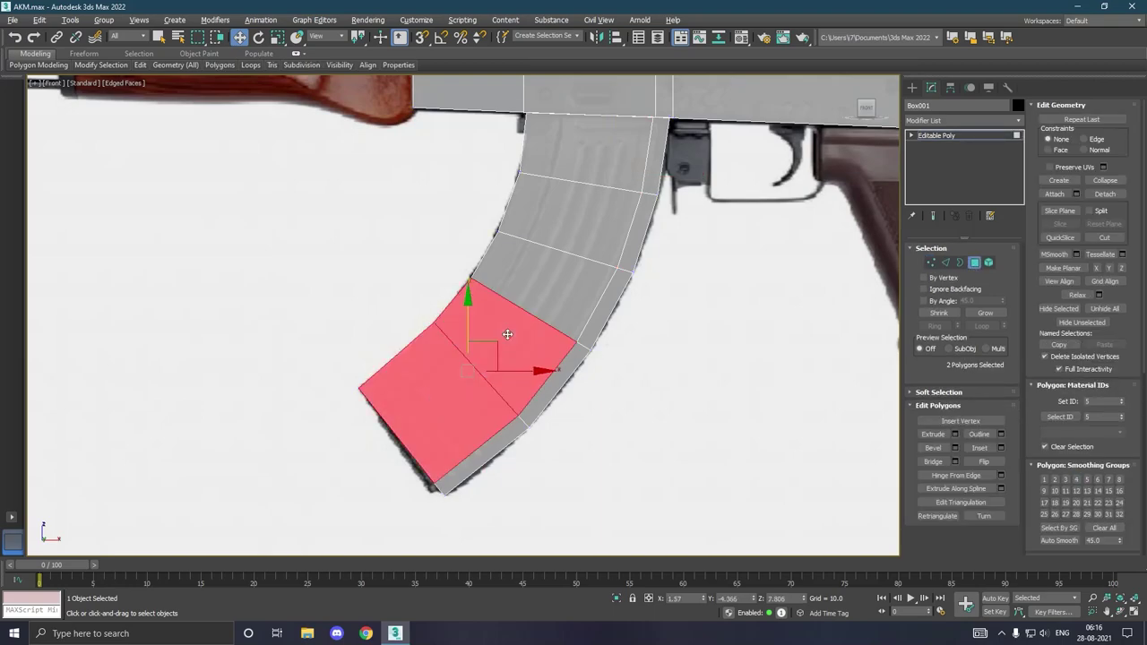
ctrl+click(532, 282)
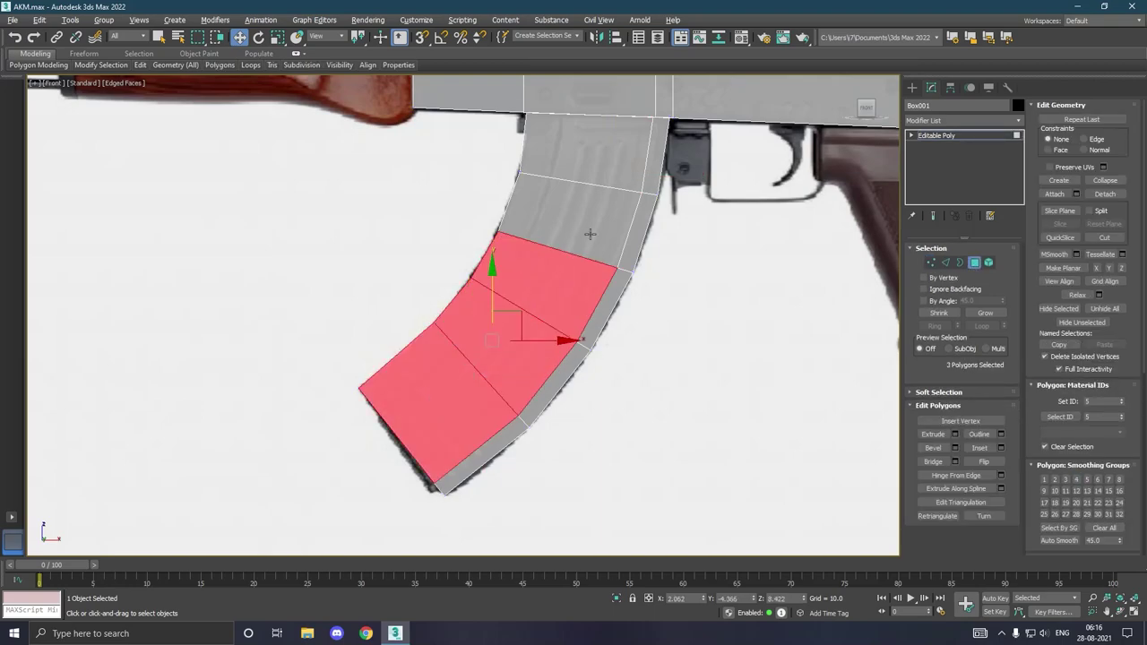
click(961, 136)
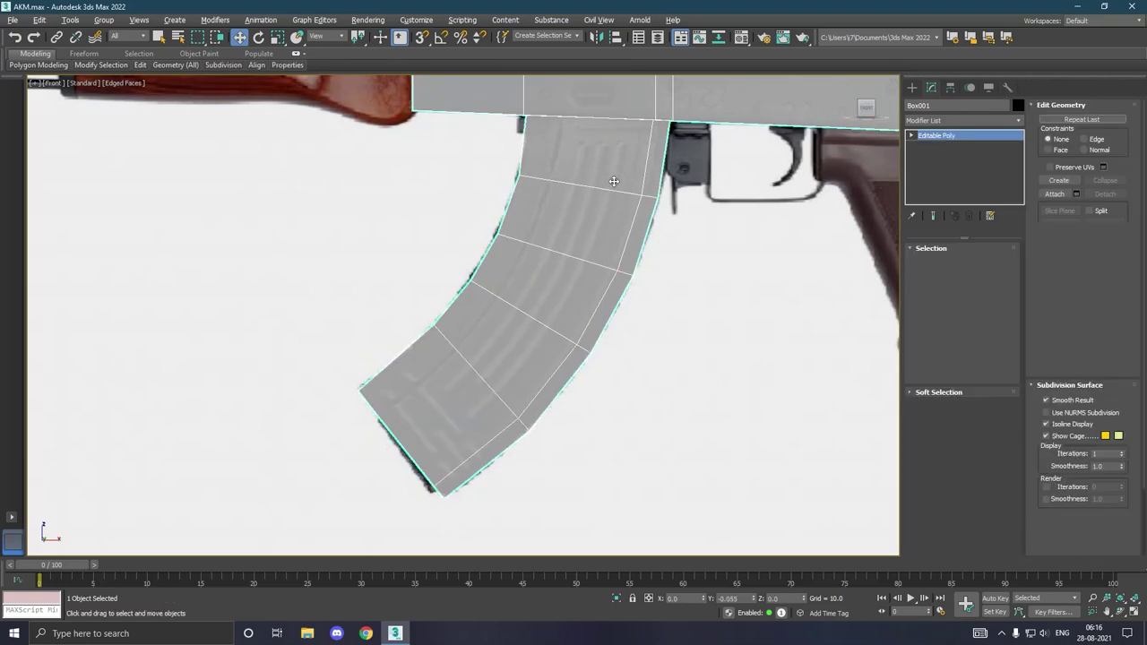
mouse_move(499, 173)
mouse_down()
mouse_move(499, 124)
mouse_move(518, 159)
mouse_up()
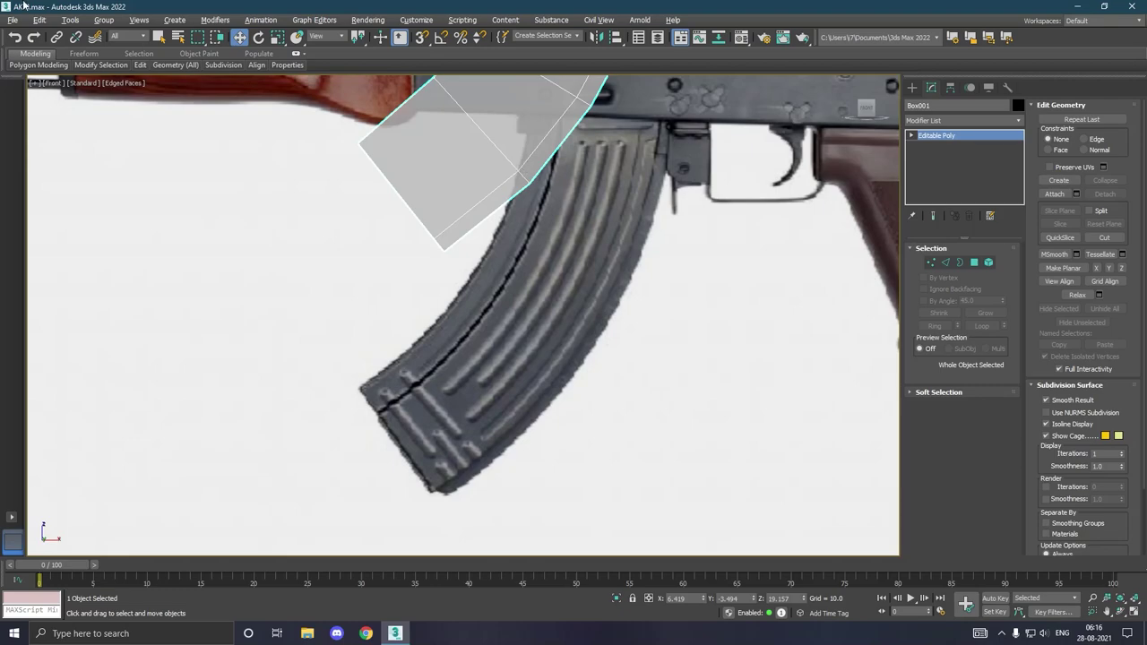
click(15, 37)
click(14, 36)
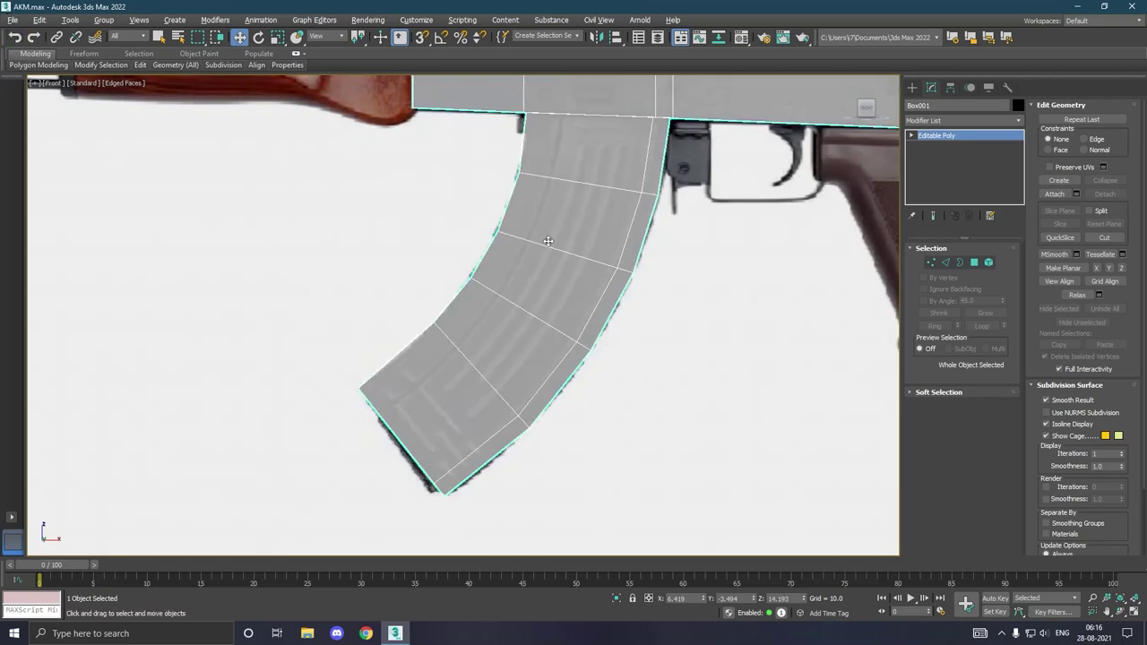
- Add the upper and top left-column faces to complete the five-face selection
click(974, 262)
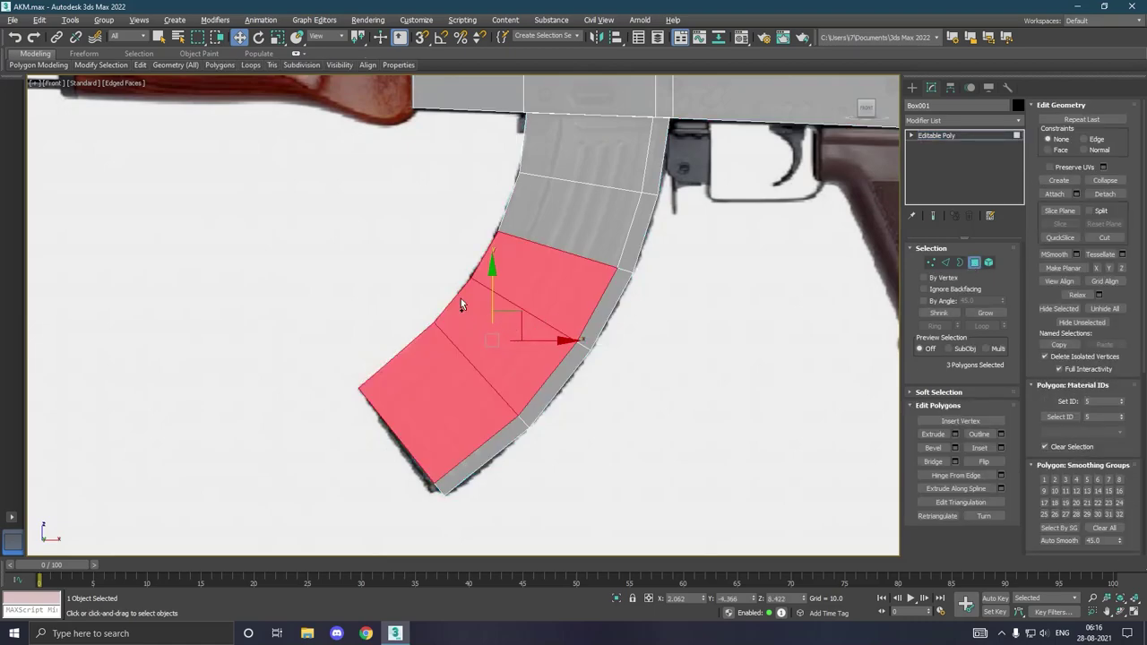
ctrl+click(562, 200)
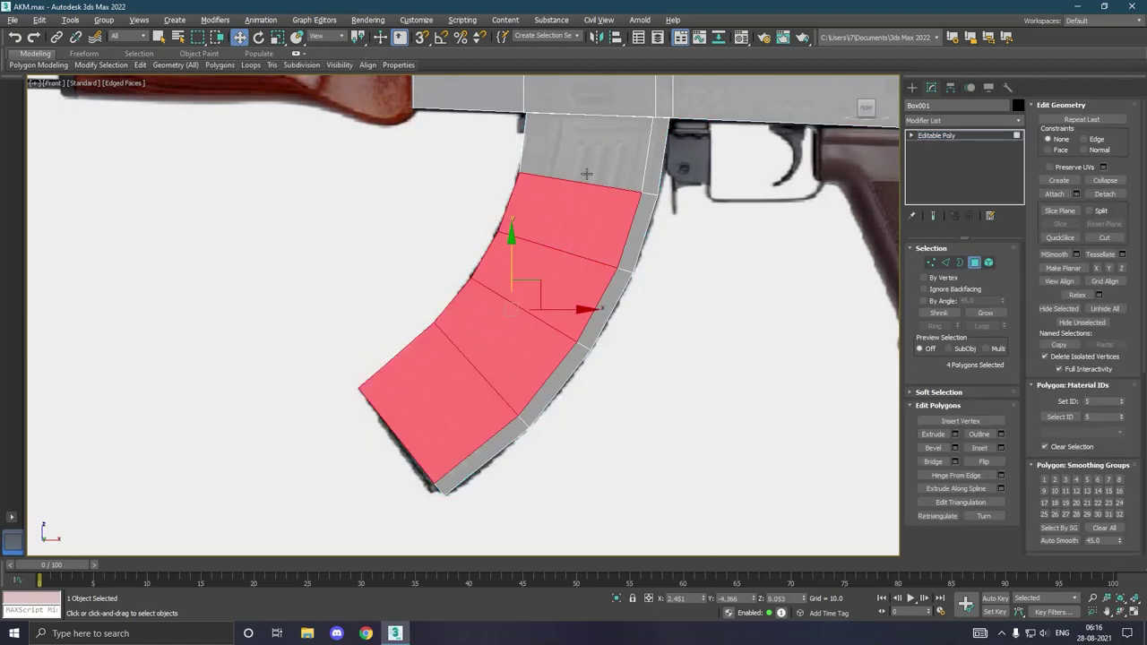
ctrl+click(585, 173)
mouse_move(140, 65)
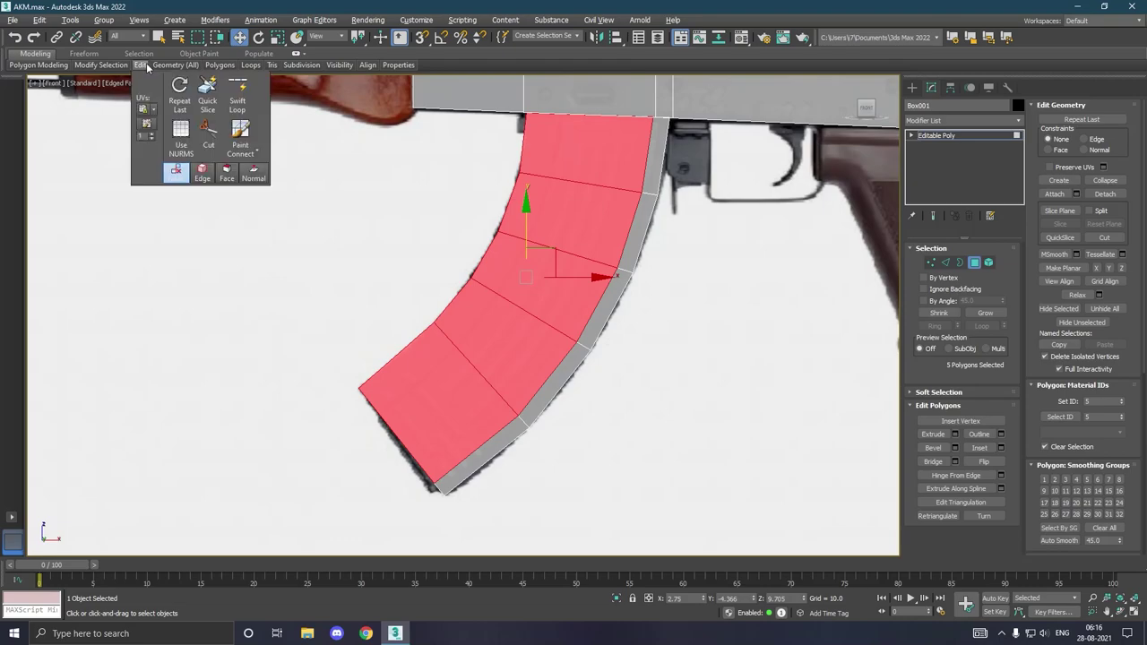
click(243, 106)
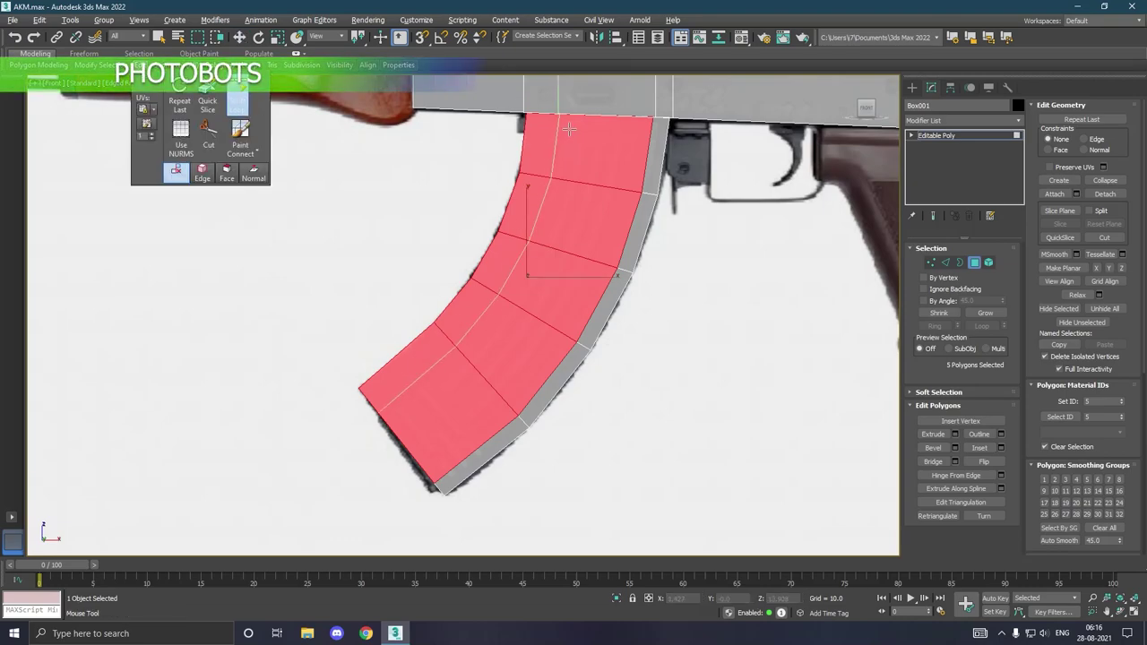
right_click(659, 137)
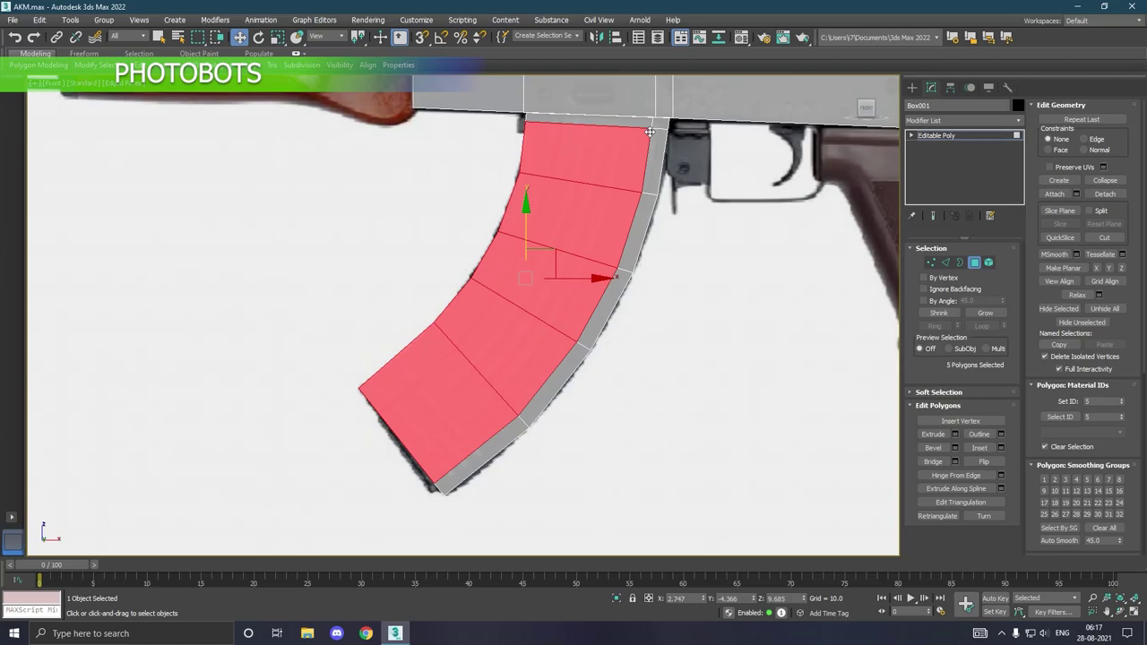
- Switch to Perspective view with Edged Faces shown and angle onto the magazine
key(p)
mouse_move(478, 219)
alt+middle_down()
mouse_move(474, 273)
mouse_move(495, 235)
alt+middle_up()
click(152, 84)
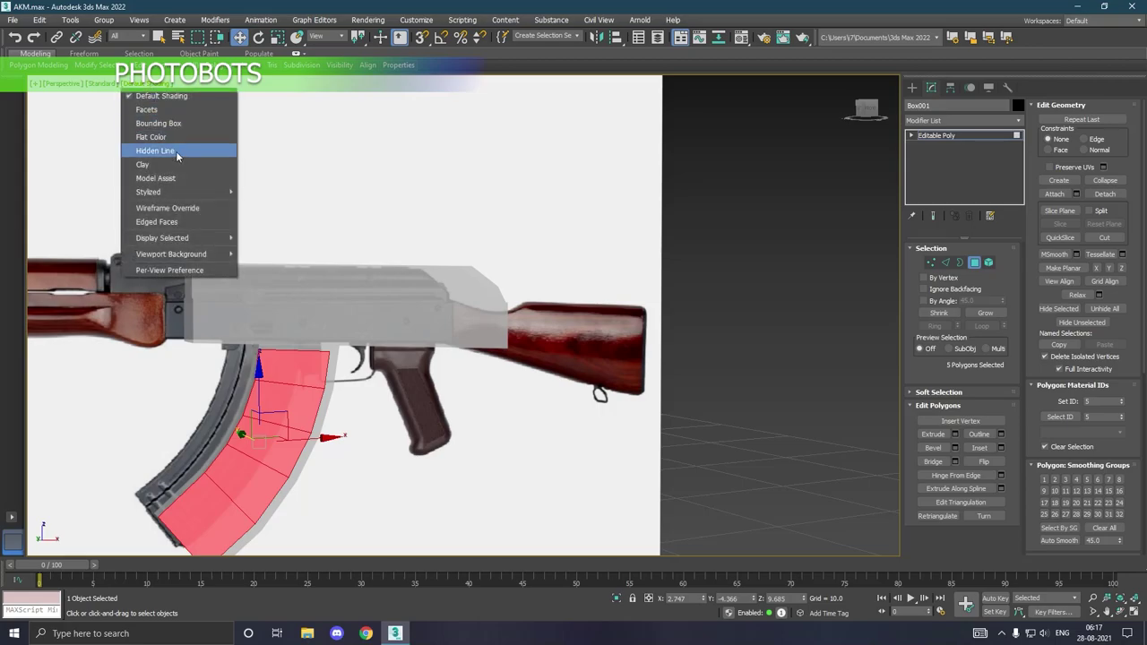
click(191, 232)
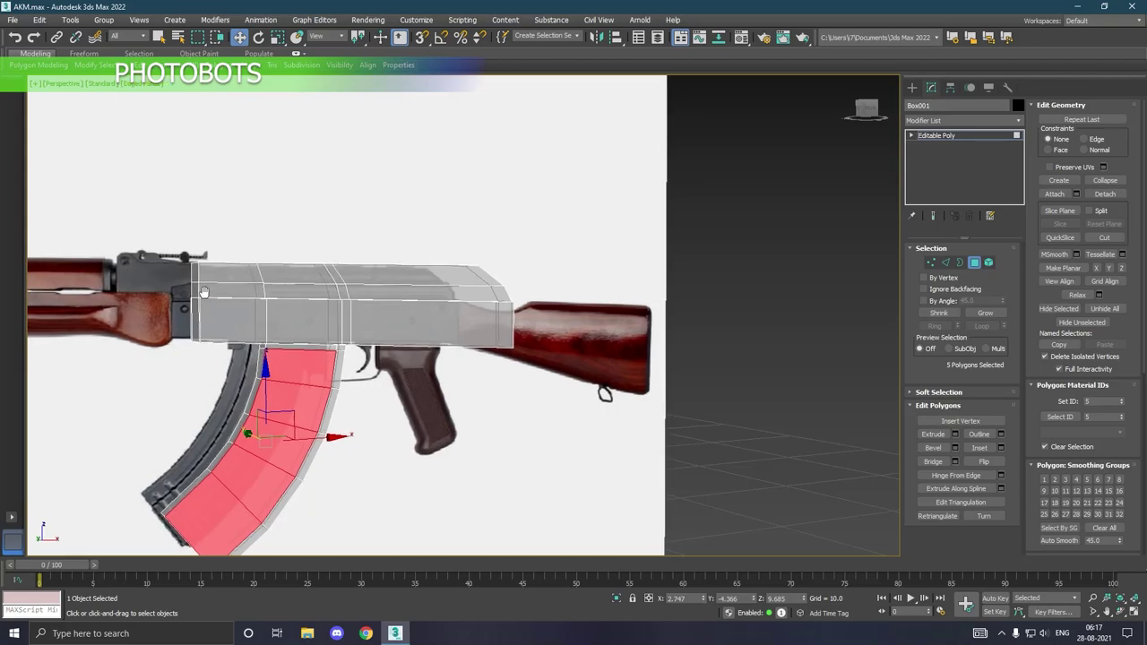
alt+middle_drag(604, 392, 452, 297)
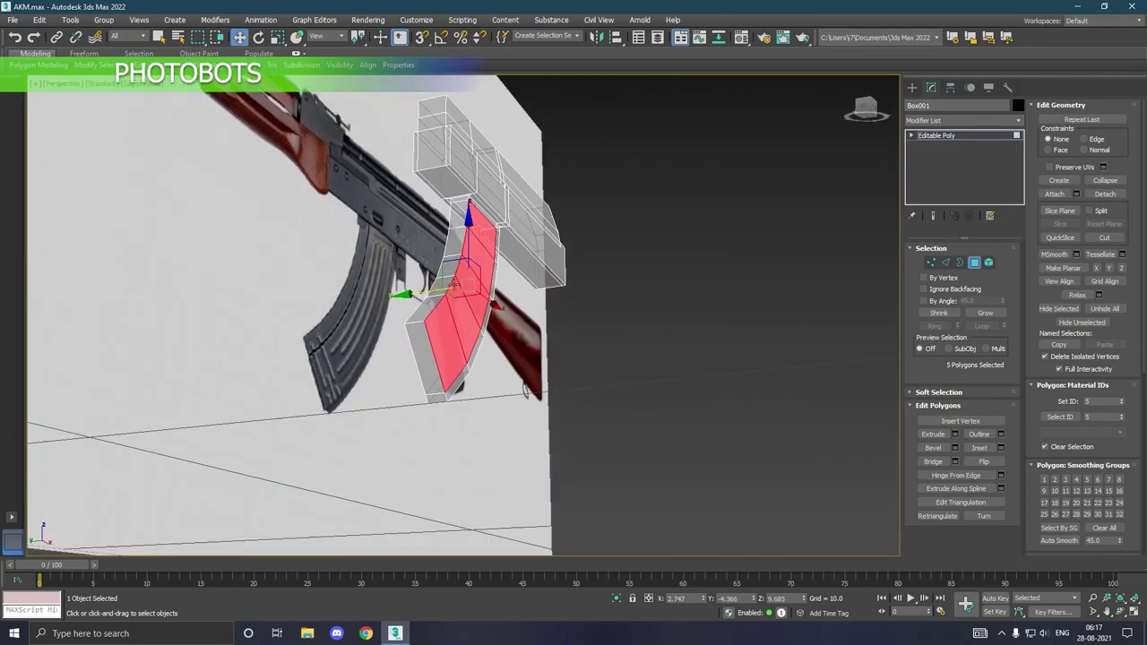
scroll(452, 303, up, 3)
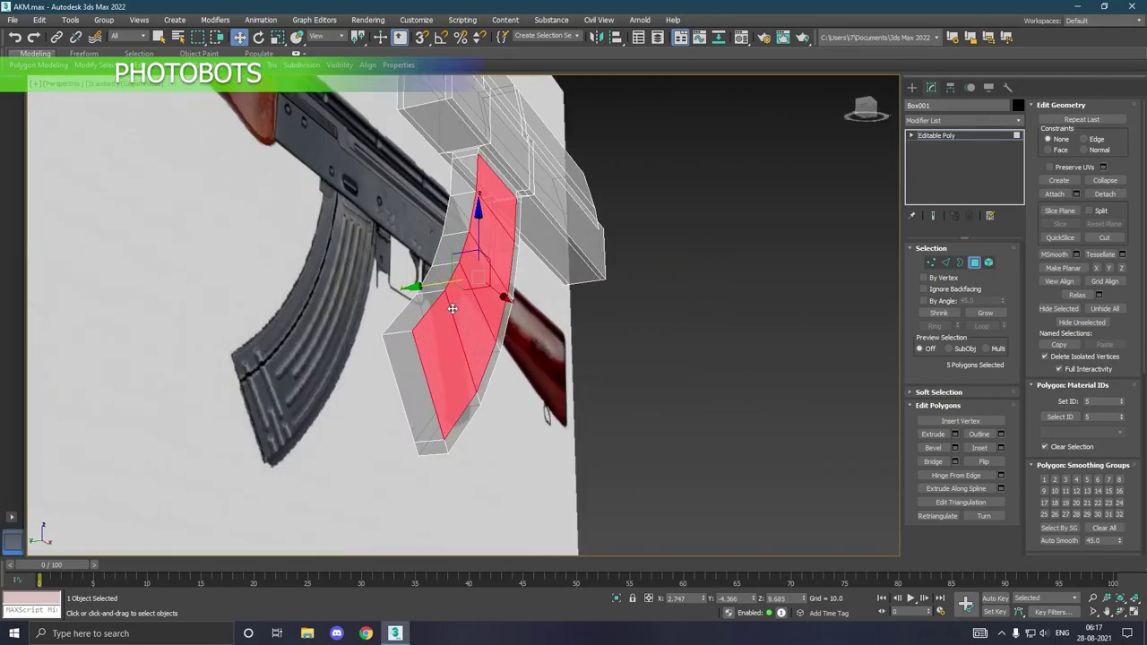
- Extrude the five magazine faces by about 0.292 and nudge them slightly sideways
click(954, 434)
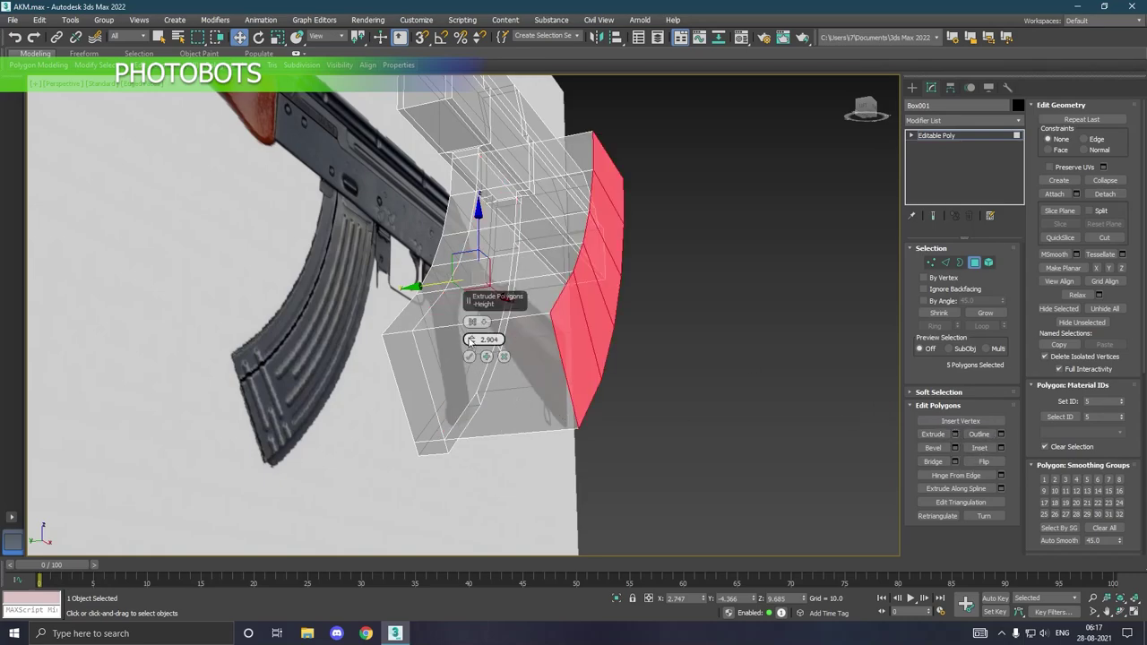
drag(470, 339, 475, 362)
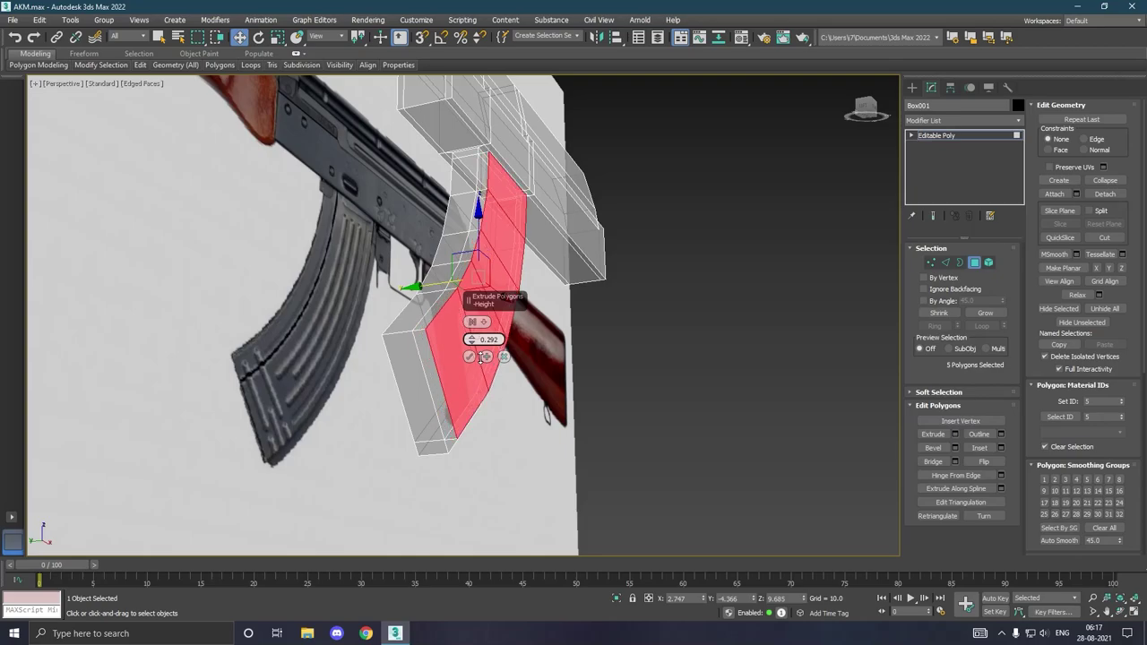
click(468, 358)
mouse_move(468, 358)
alt+middle_down()
mouse_move(383, 370)
mouse_move(437, 309)
alt+middle_up()
scroll(436, 303, up, 2)
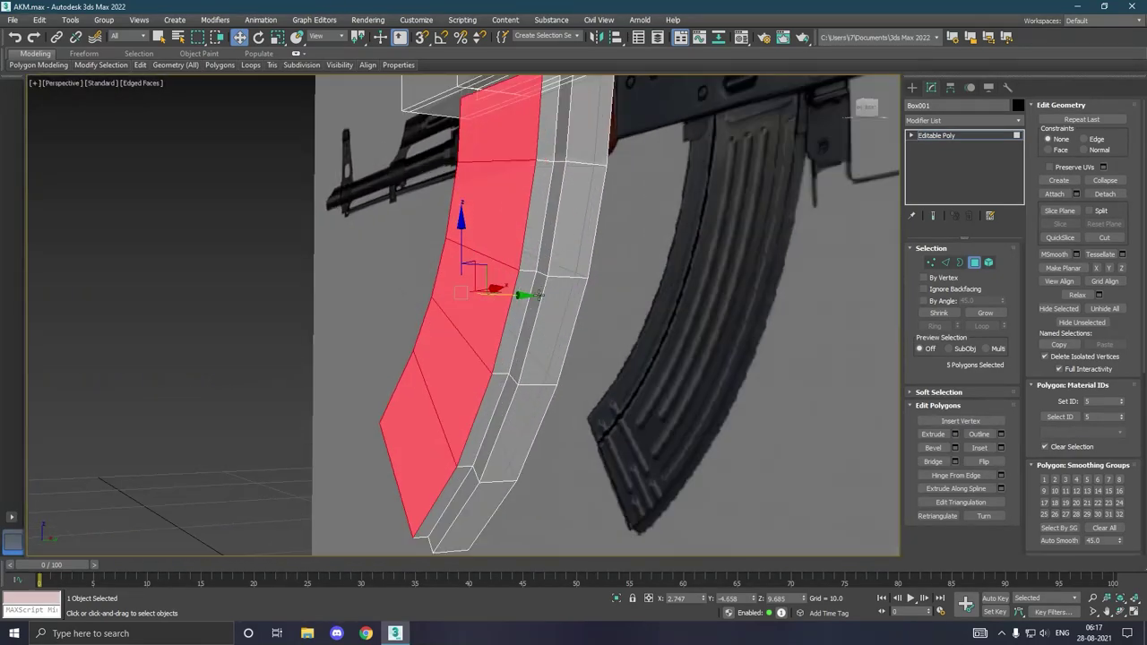
drag(518, 303, 524, 303)
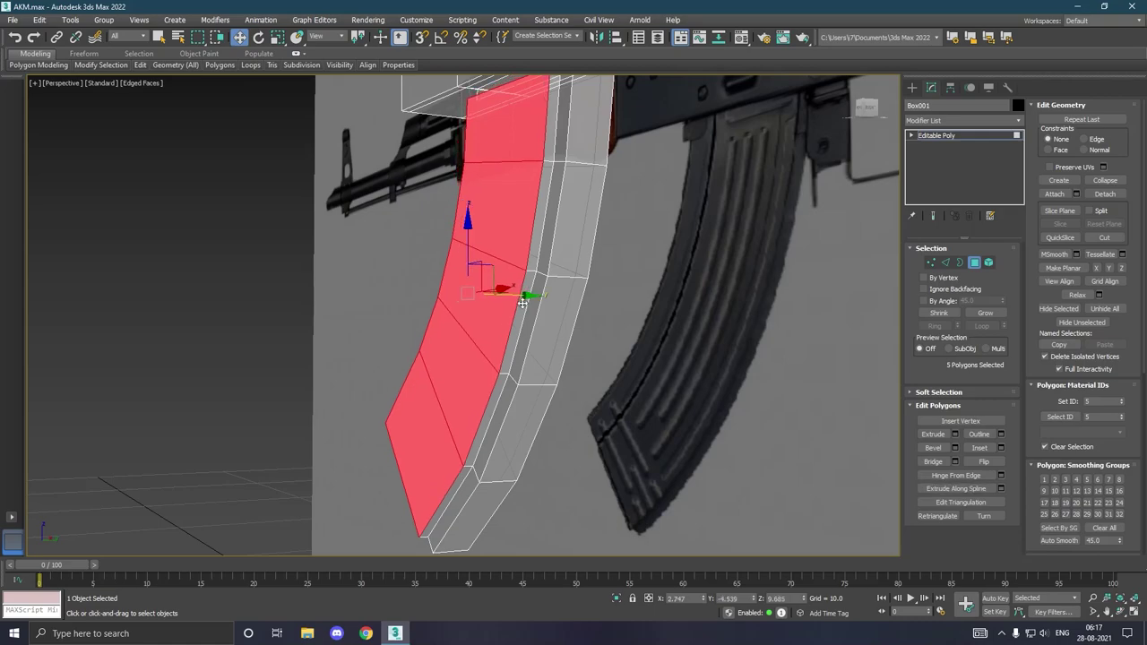
click(945, 262)
- Chamfer the magazine's curved edge loop by 0.1 to split it into two parallel edges
double_click(508, 354)
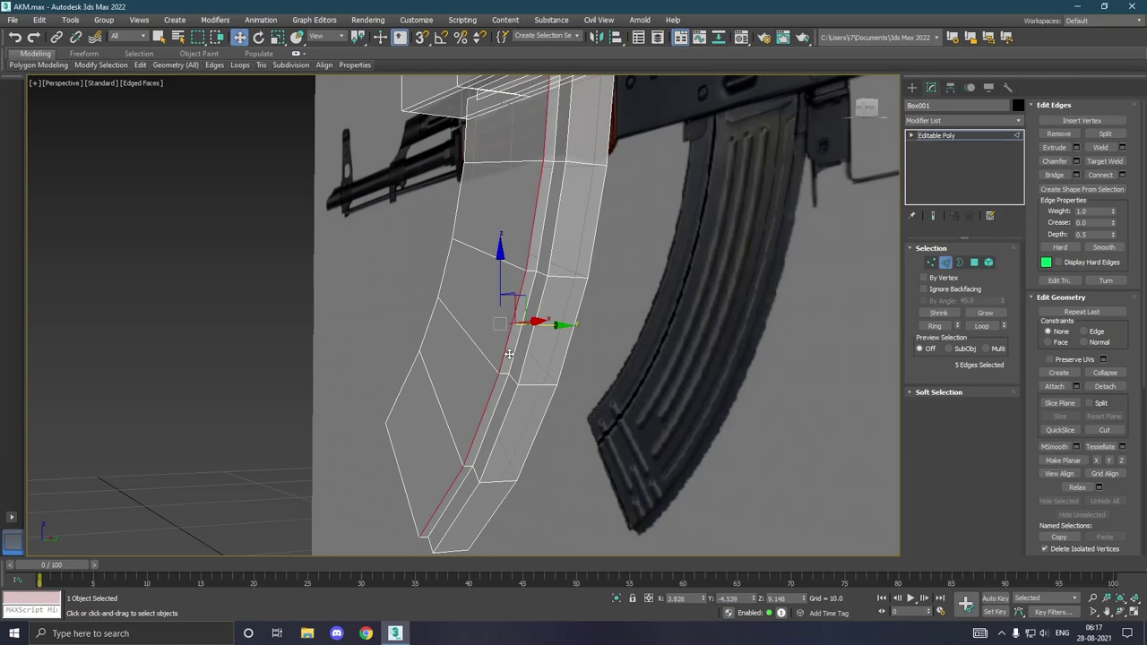
click(1076, 161)
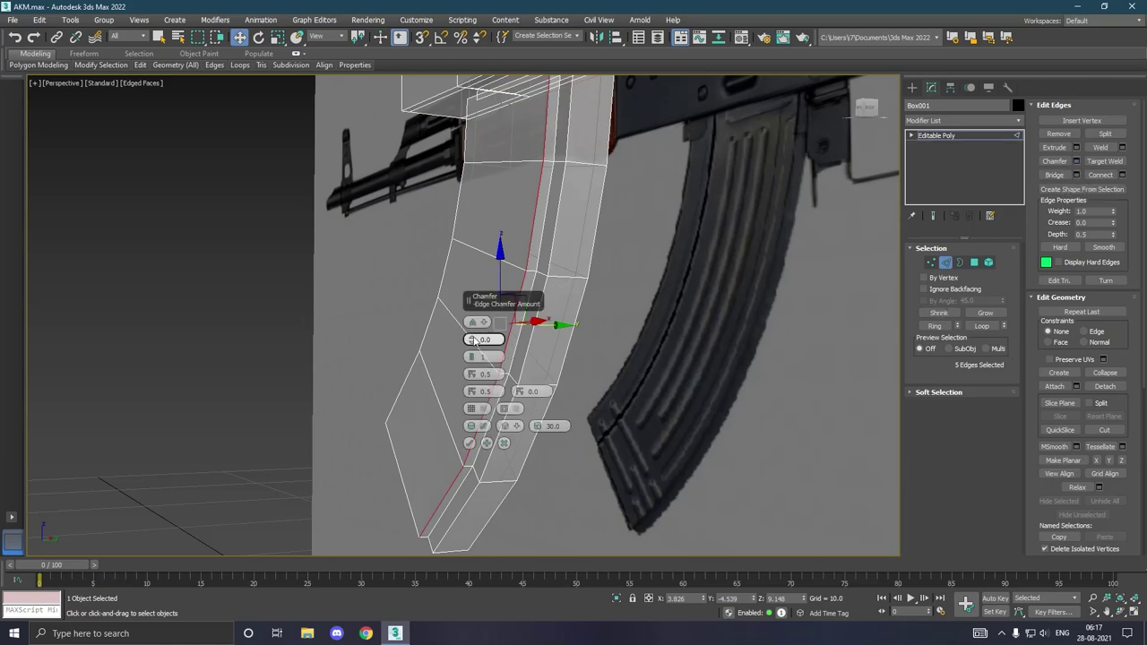
drag(475, 343, 475, 335)
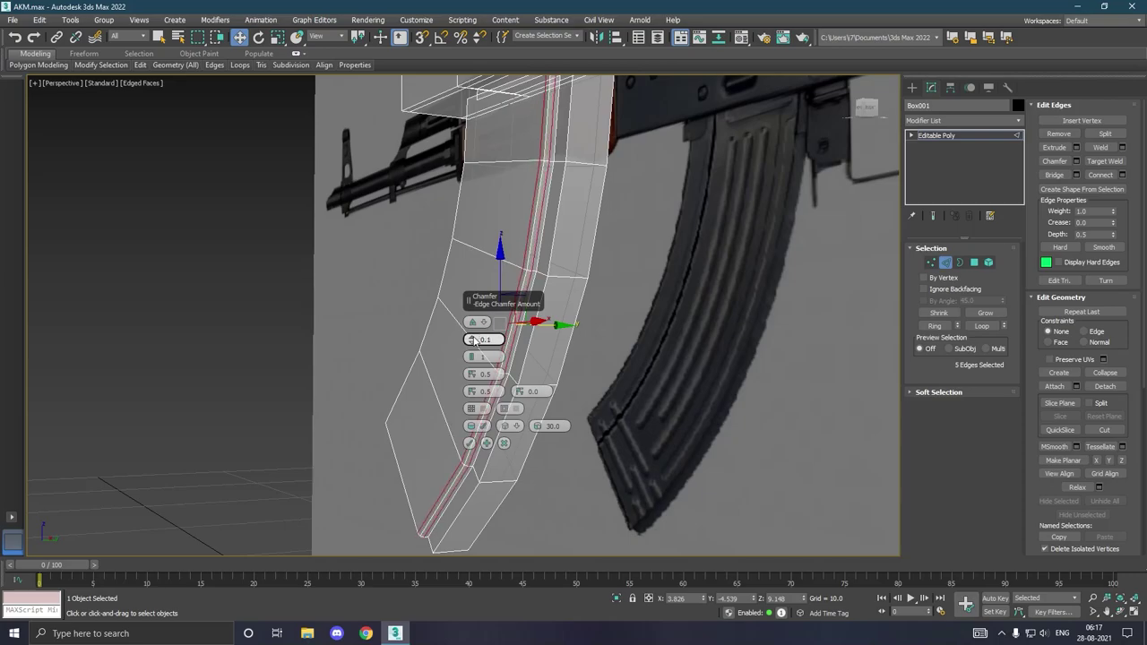
click(469, 442)
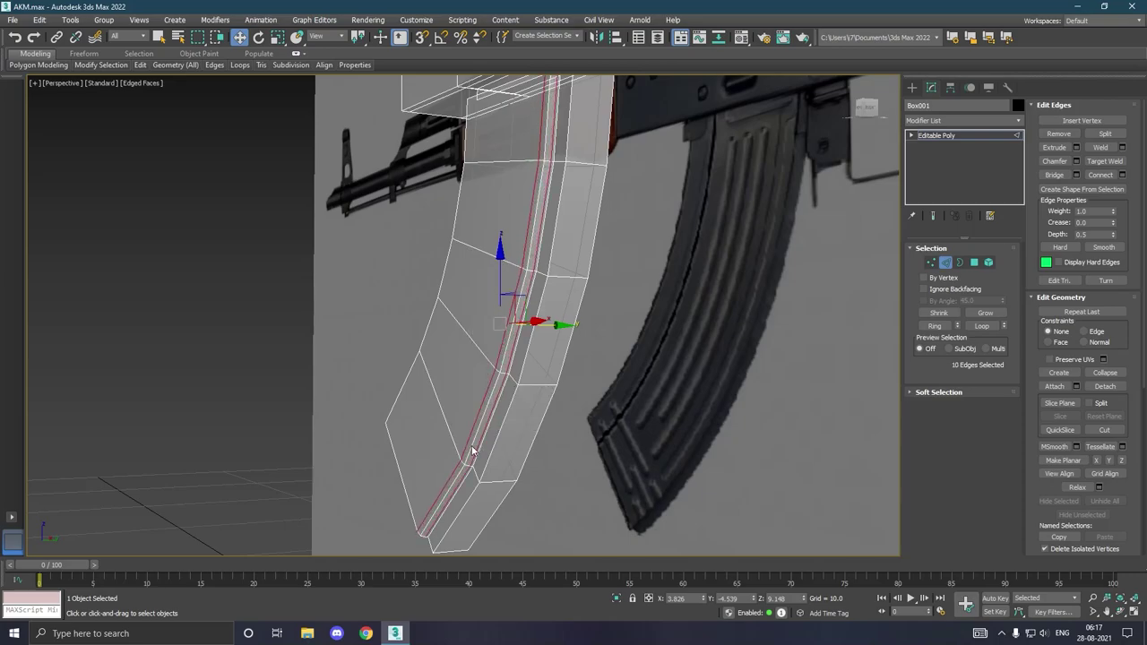
scroll(472, 451, down, 2)
alt+middle_drag(473, 416, 609, 441)
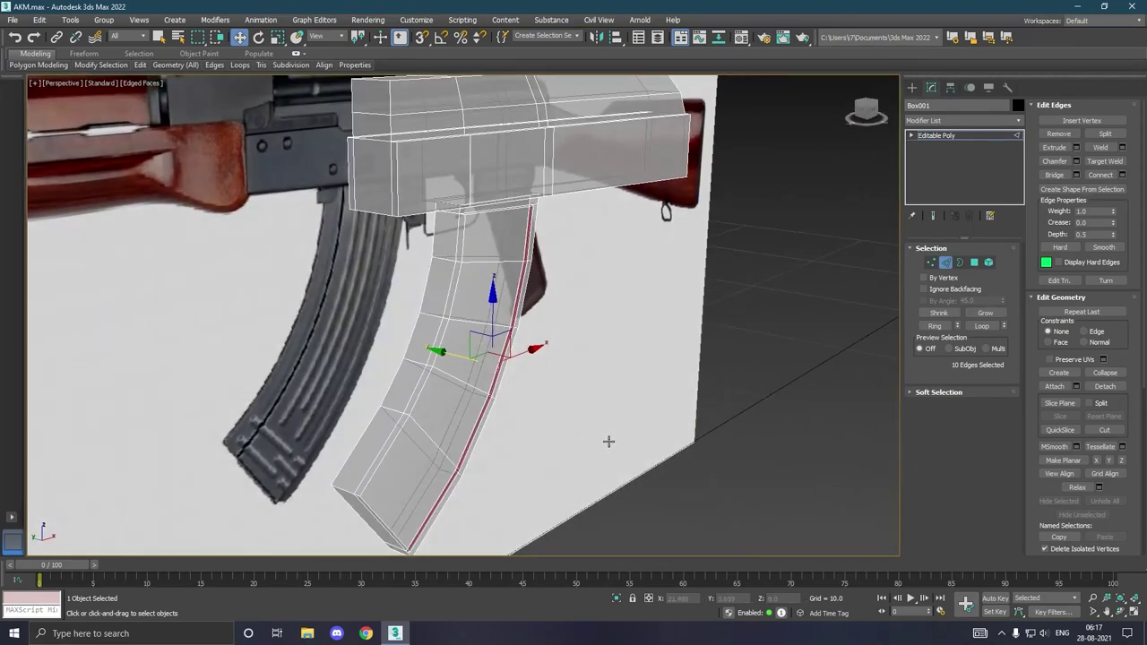
key(f)
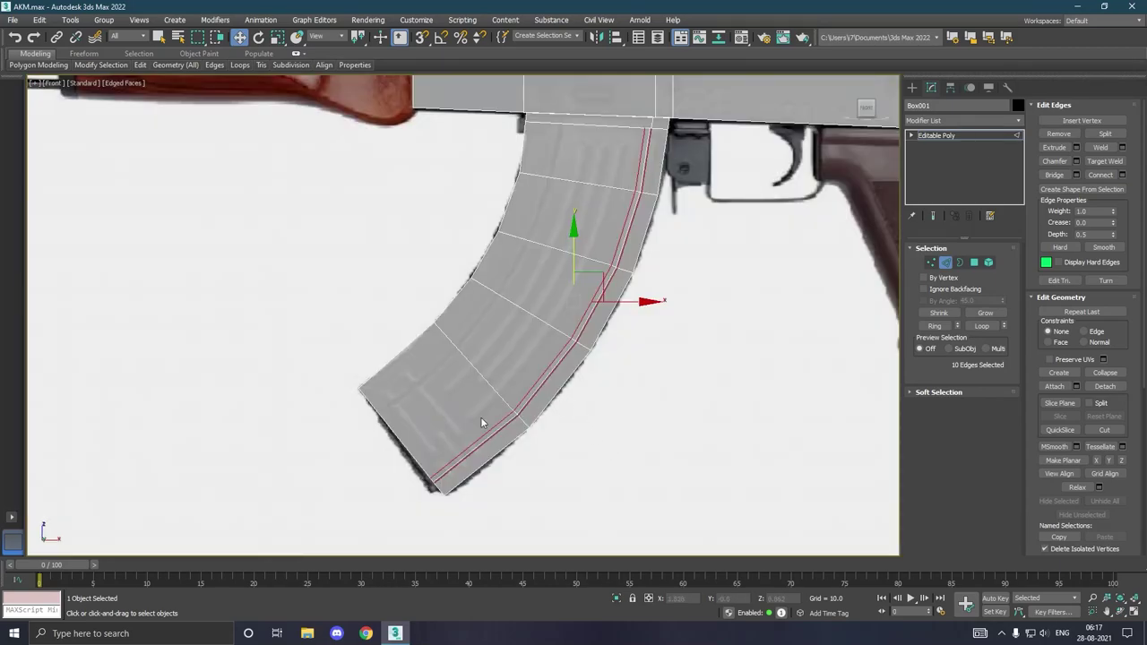
scroll(480, 418, down, 2)
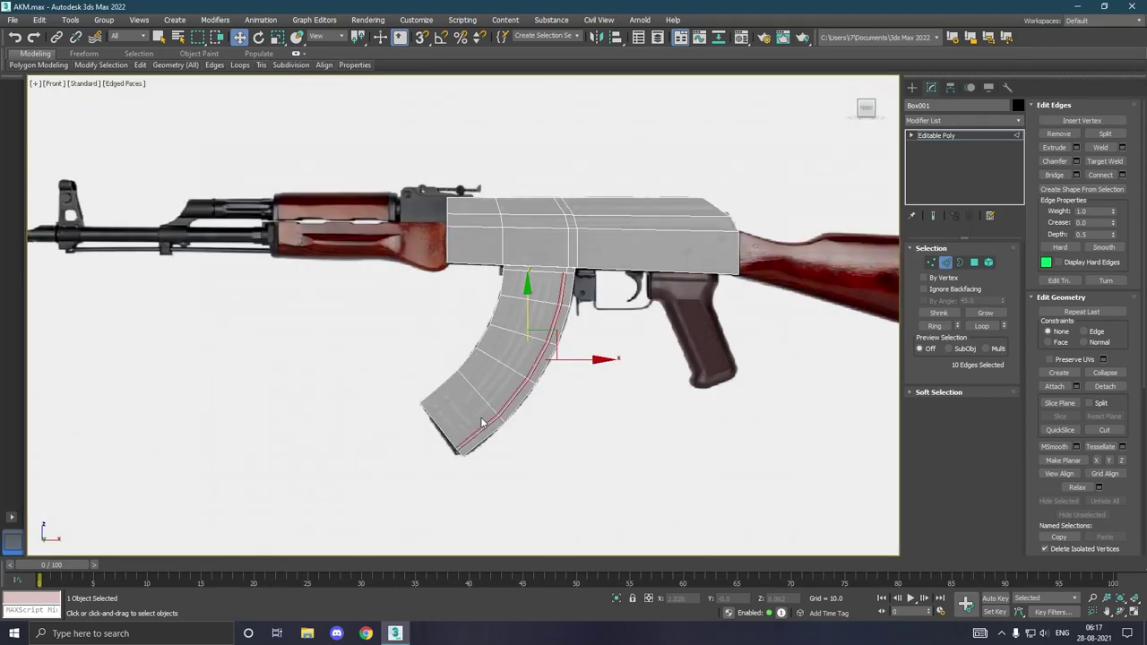
- Select the receiver's small rear end face in Polygon mode
click(936, 135)
middle_drag(753, 267, 598, 267)
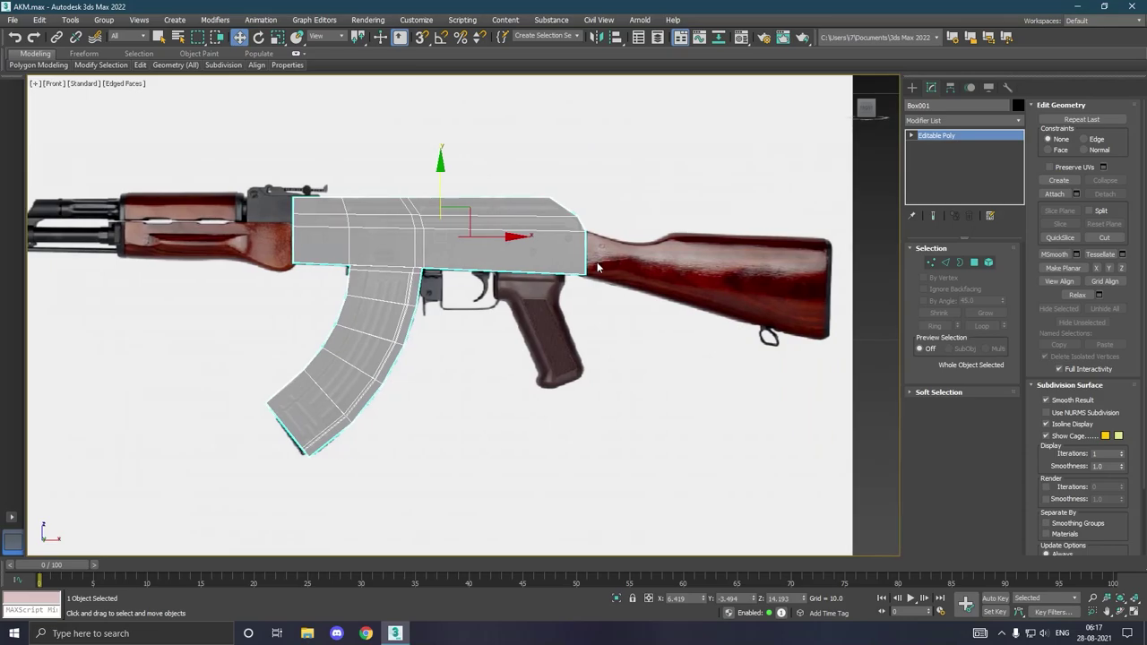
scroll(597, 267, up, 4)
key(4)
click(475, 293)
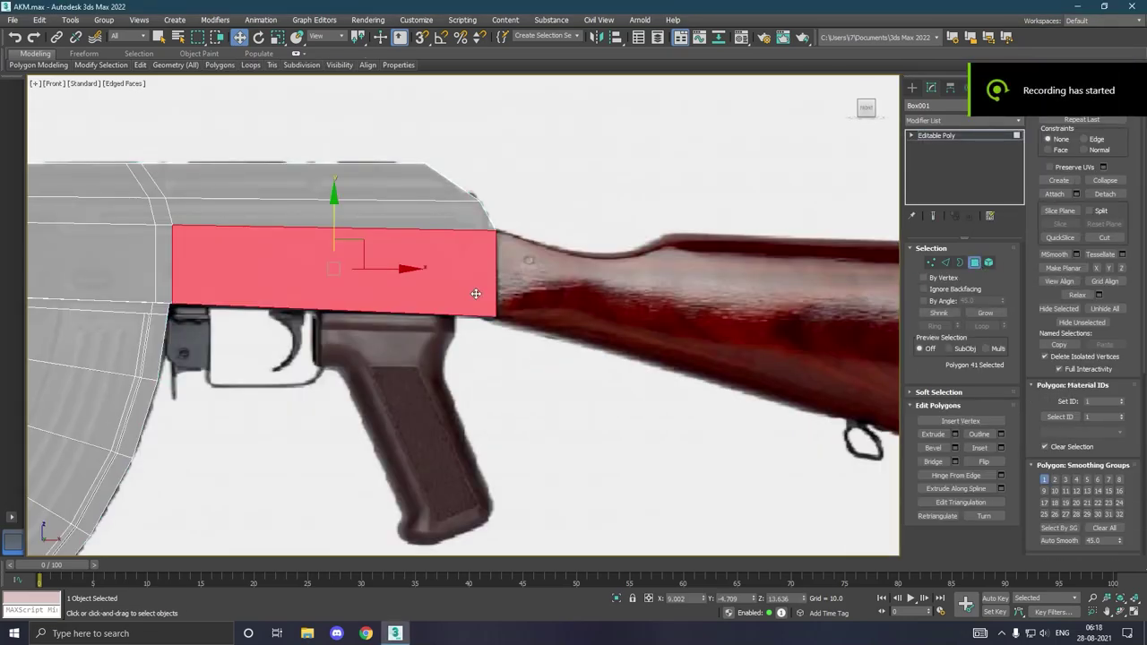
alt+middle_drag(587, 287, 553, 302)
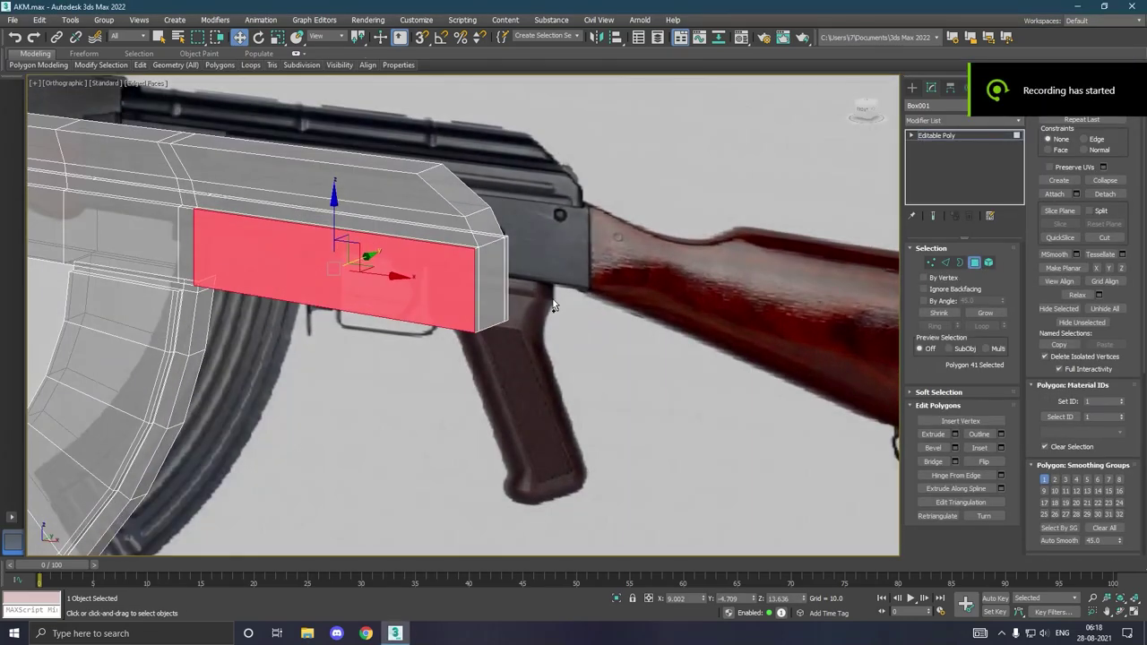
click(495, 281)
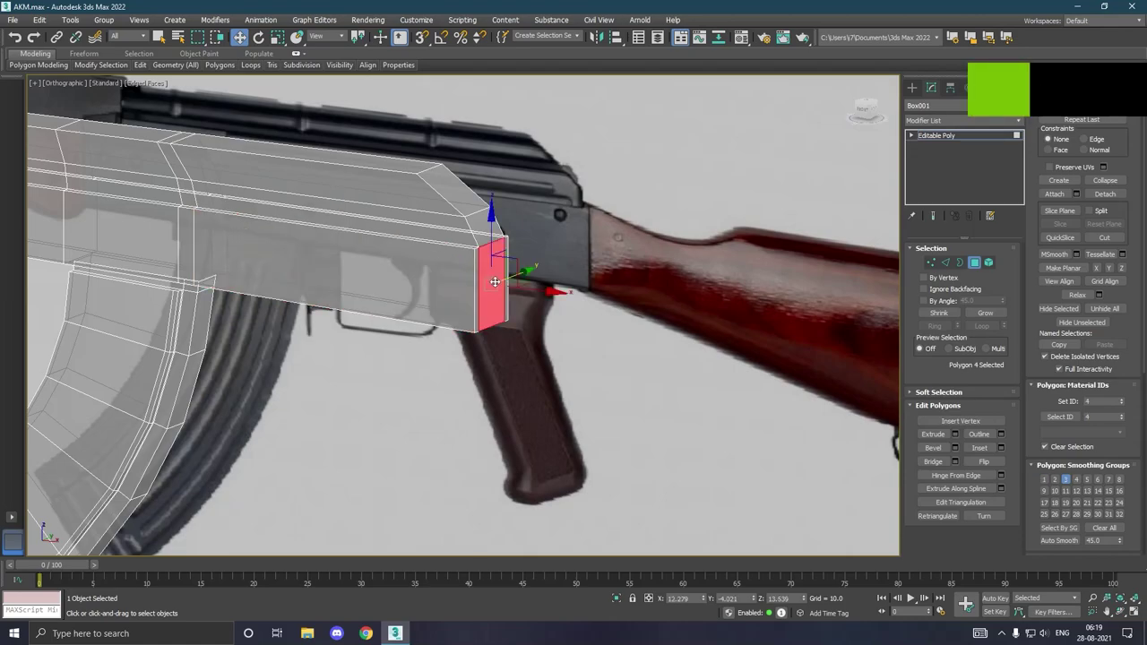
key(f)
scroll(494, 282, down, 10)
scroll(491, 291, up, 5)
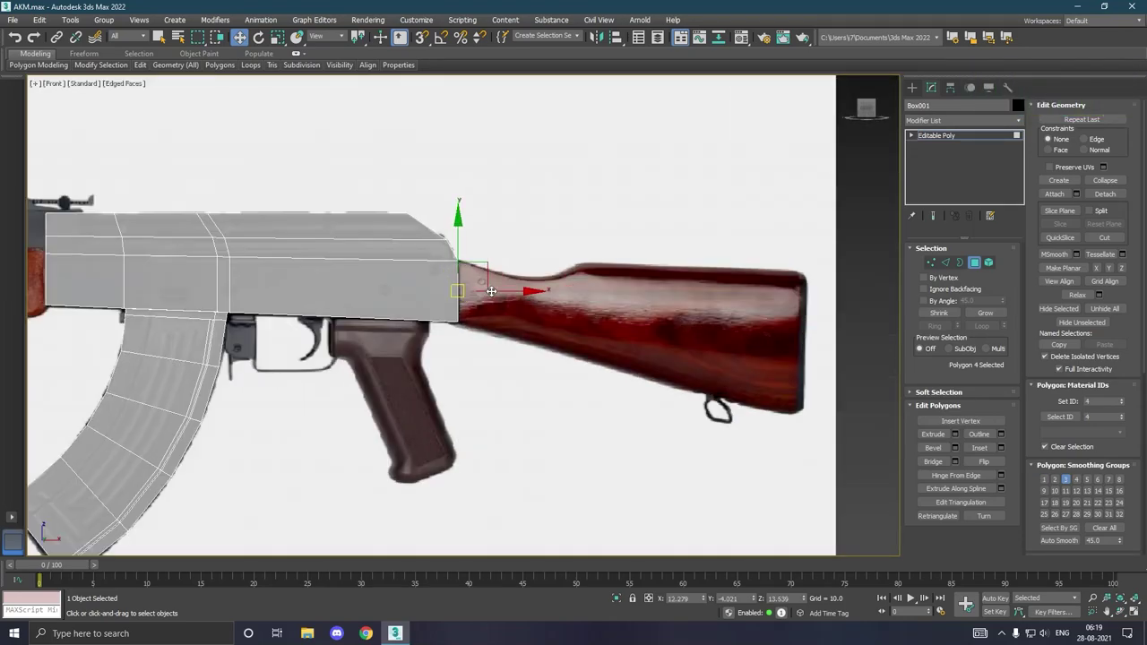
scroll(491, 291, up, 2)
scroll(491, 291, up, 2)
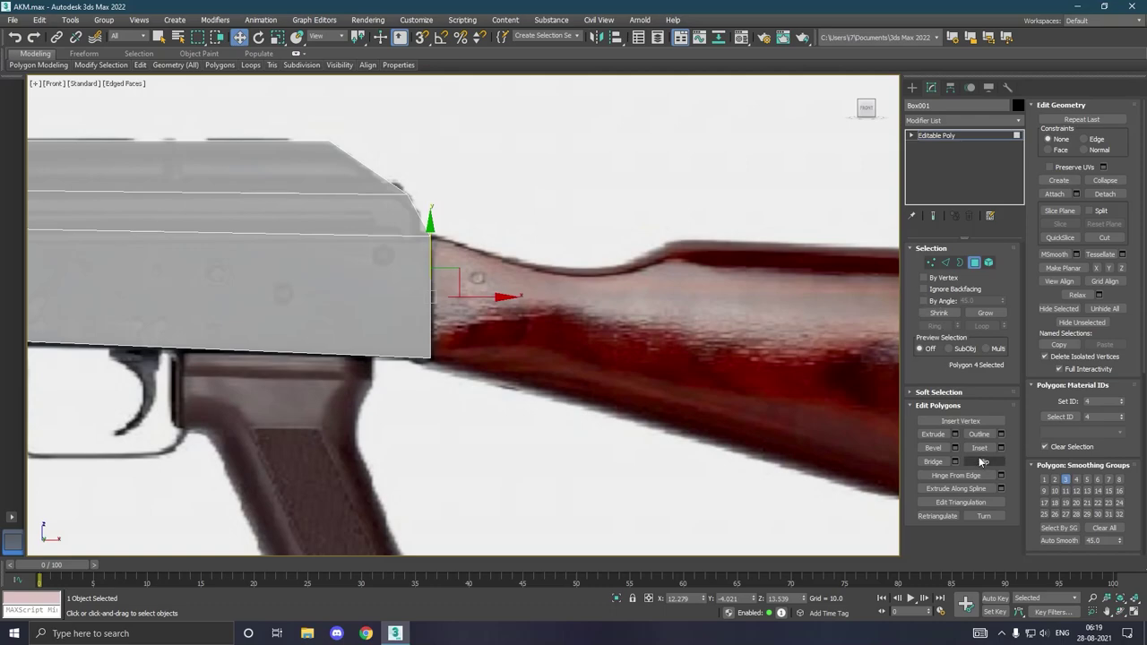
- Extrude the rear end face and stretch the new block back over the stock
click(955, 434)
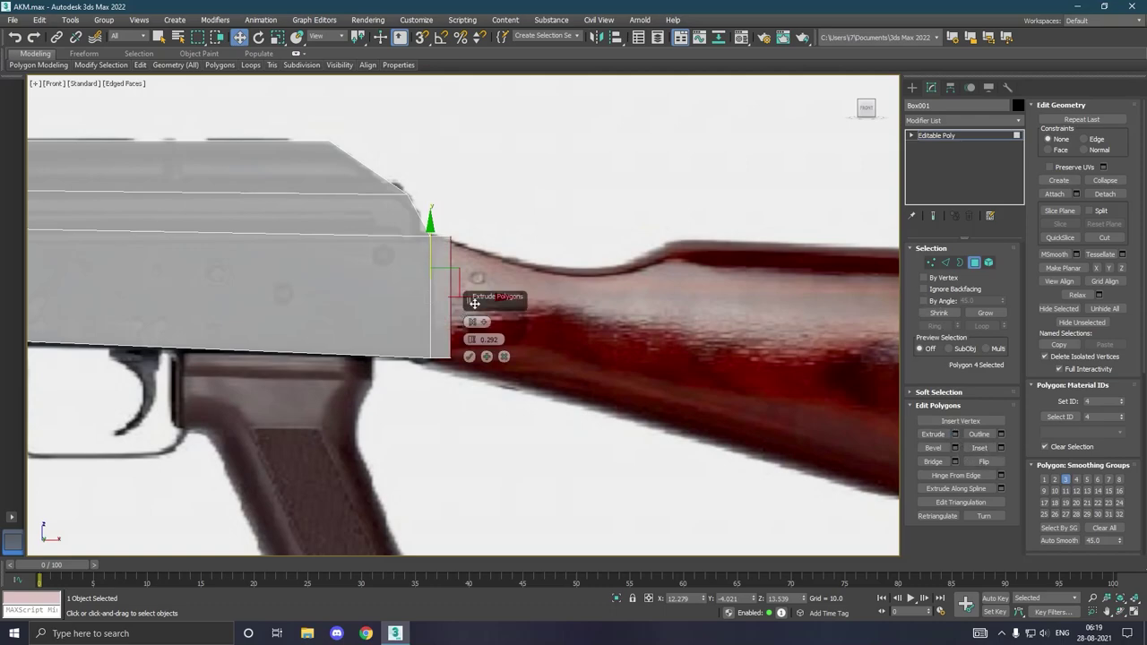
click(473, 358)
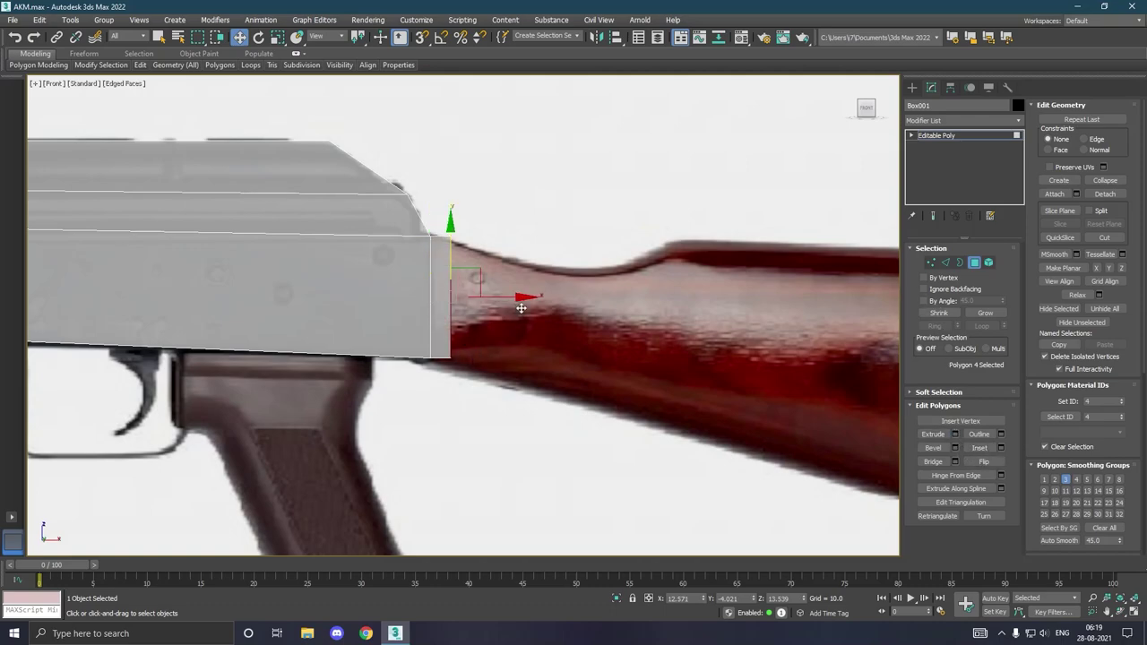
drag(520, 308, 737, 303)
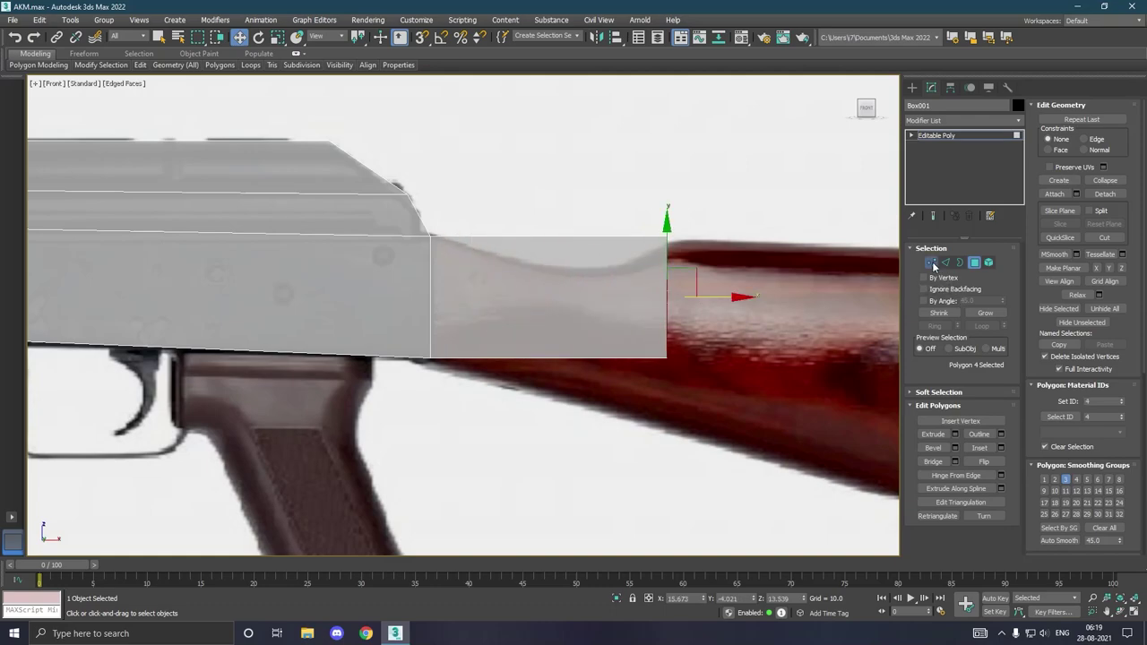
- Pull the stock block's rear bottom vertices down to slant its underside
click(931, 263)
drag(579, 400, 580, 401)
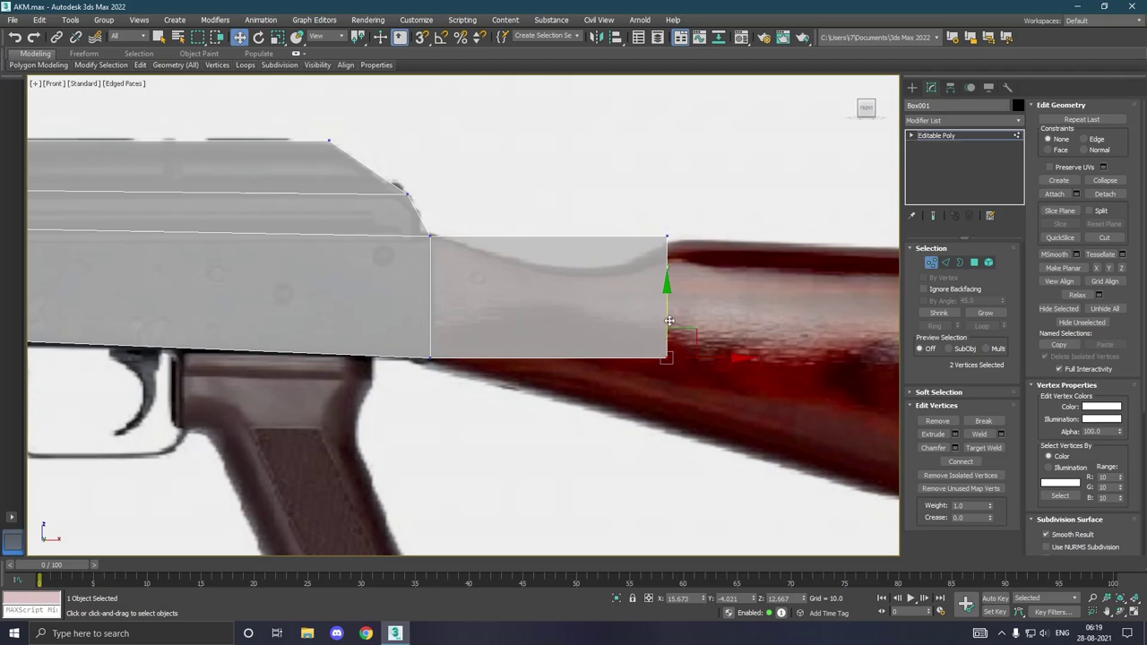
drag(667, 321, 660, 395)
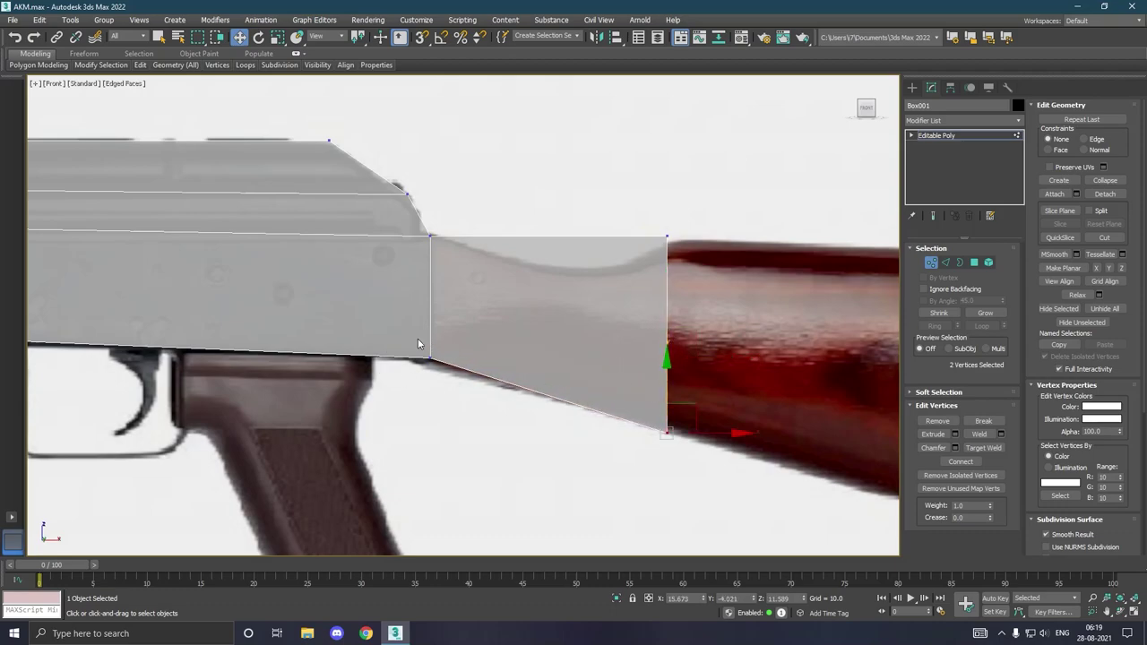
drag(418, 338, 448, 379)
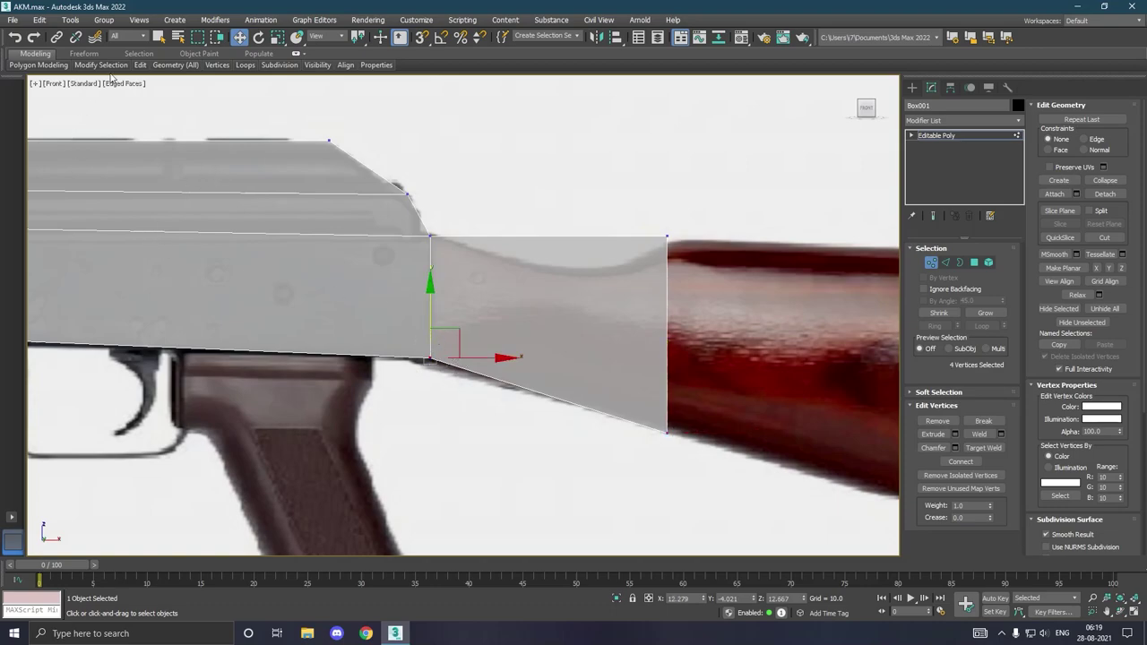
- Add an edge loop just behind the receiver end and lower its bottom vertices slightly
mouse_move(139, 64)
click(235, 89)
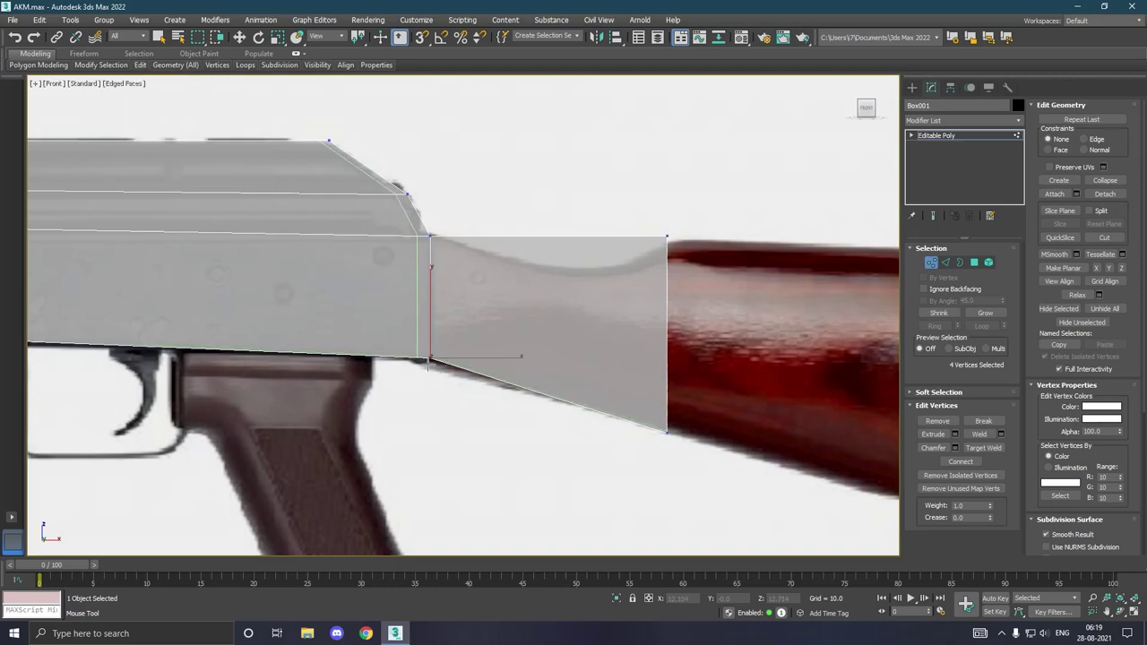
click(418, 358)
right_click(420, 358)
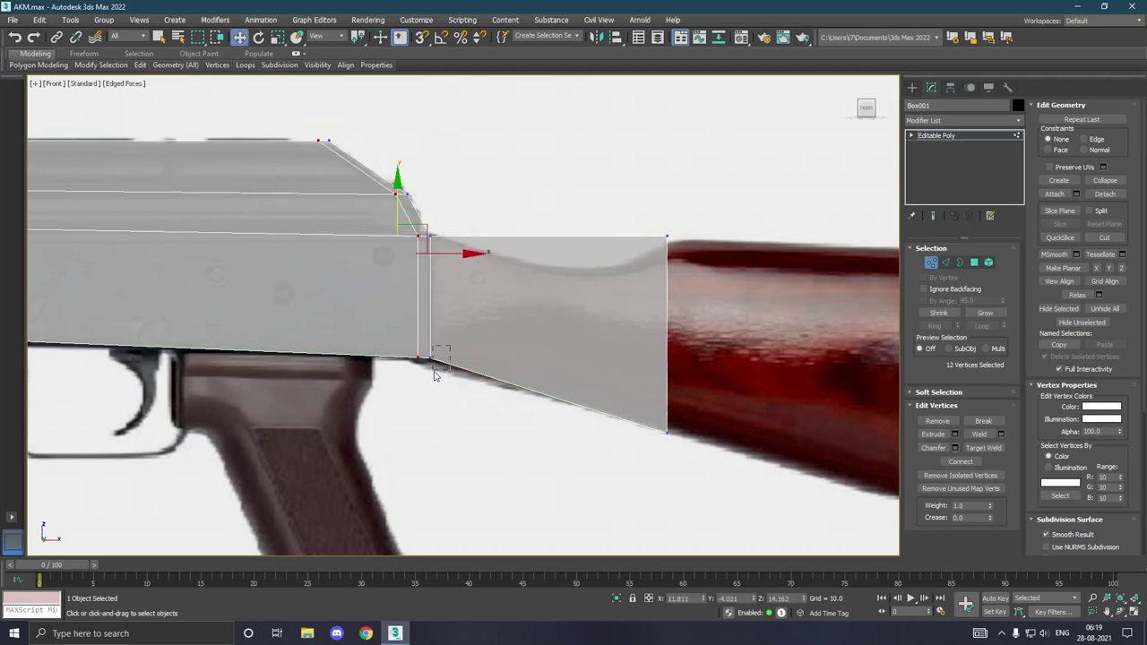
drag(428, 348, 435, 376)
drag(434, 331, 433, 341)
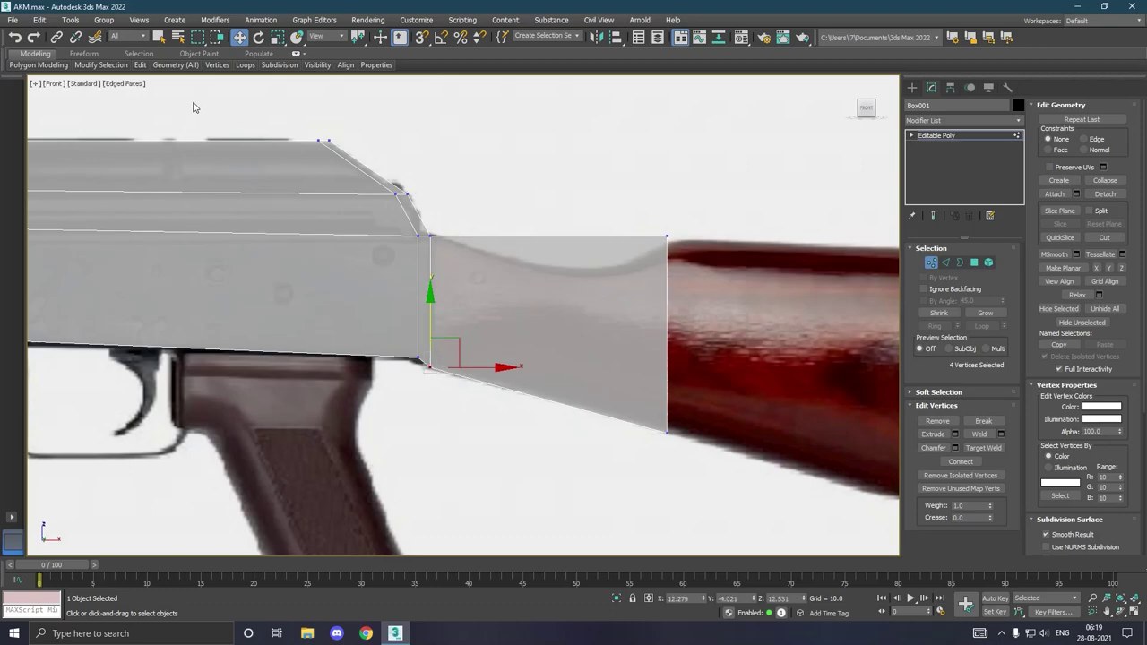
mouse_move(140, 65)
click(237, 93)
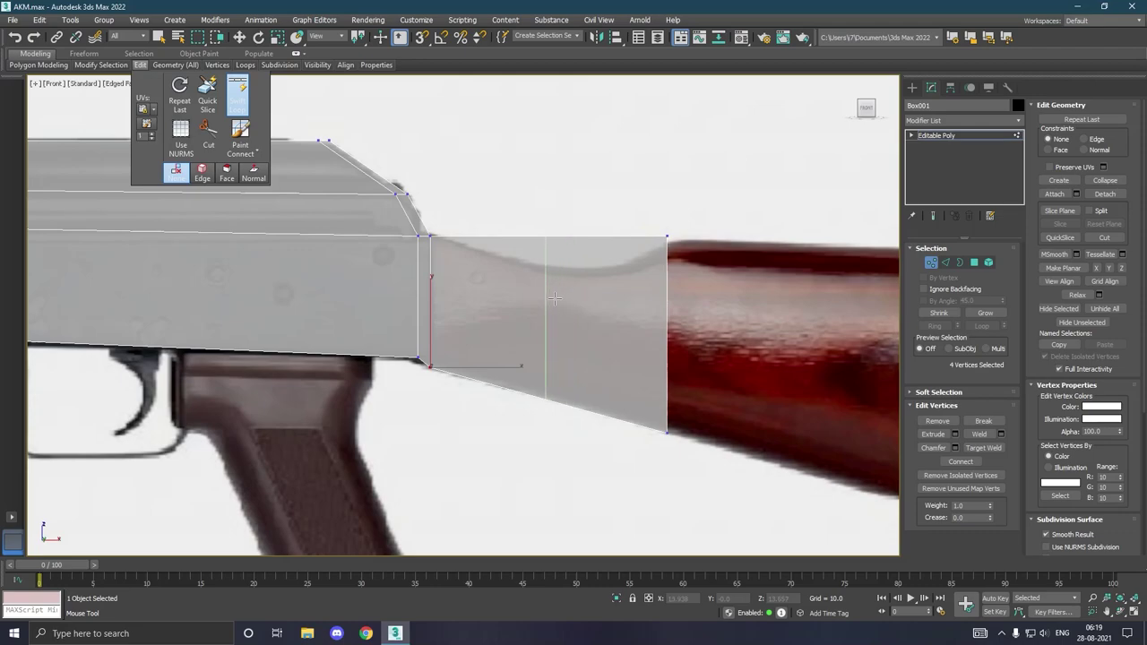
- Add two loops across the stock block and lower each loop's top vertex to dip the top edge
click(497, 296)
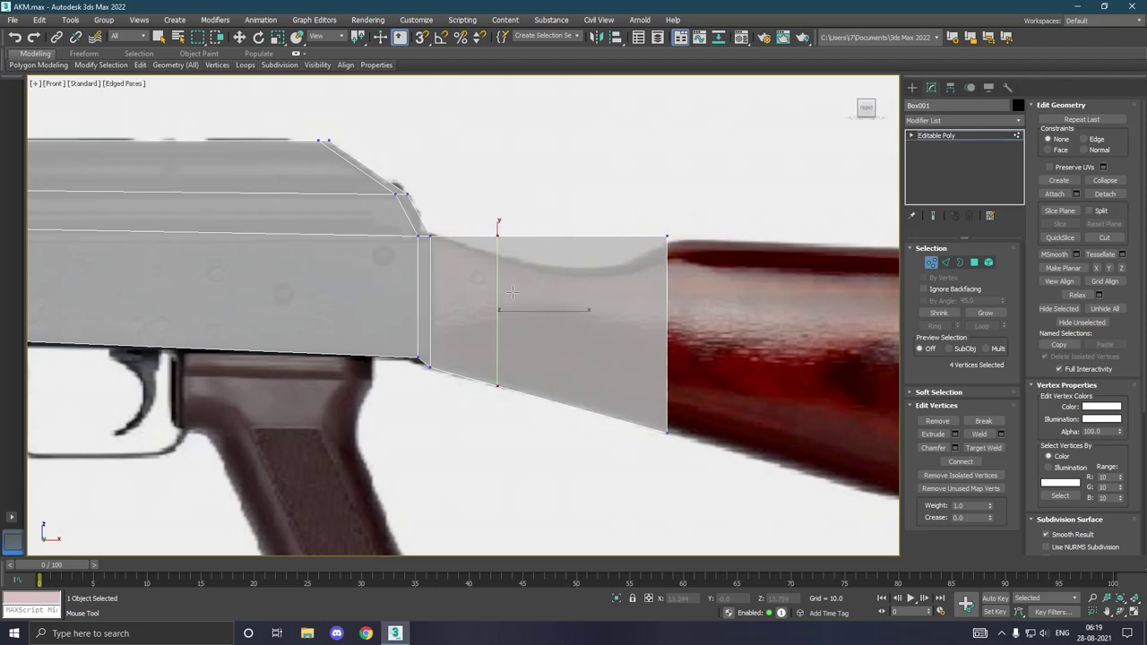
click(602, 292)
right_click(601, 290)
drag(476, 212, 529, 259)
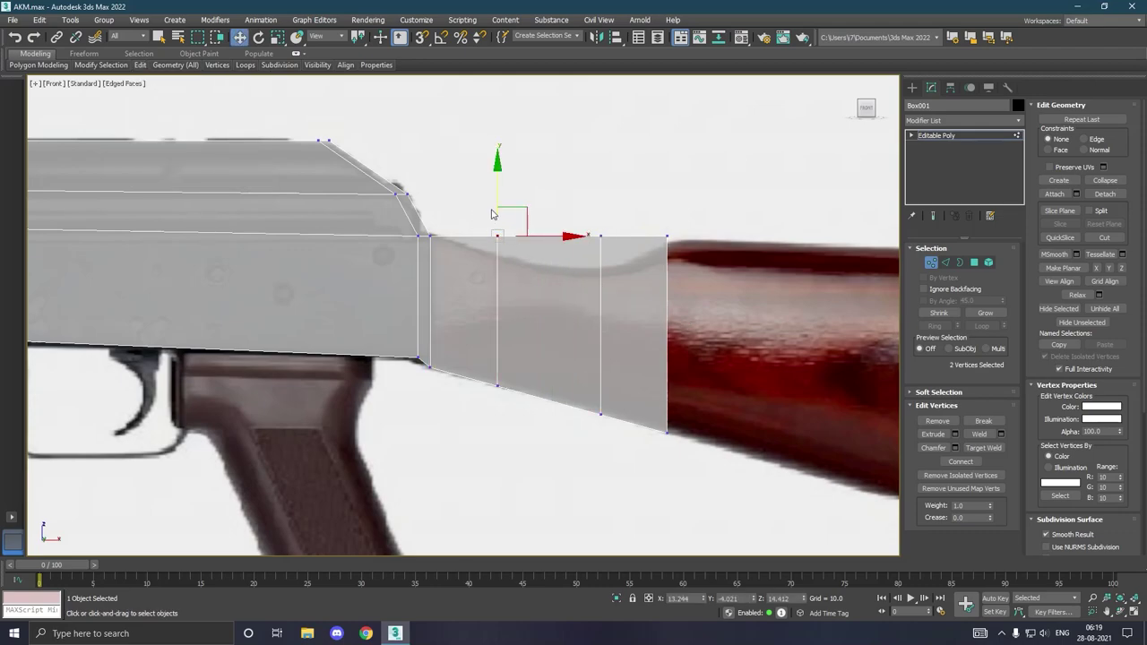
drag(500, 201, 510, 224)
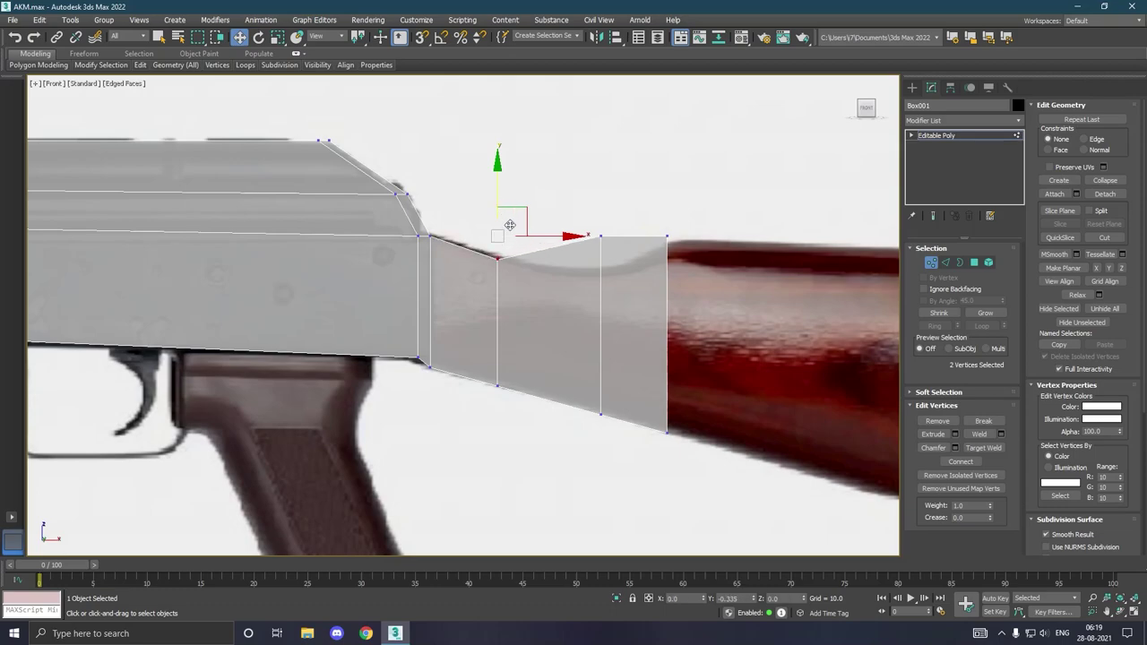
drag(591, 205, 617, 264)
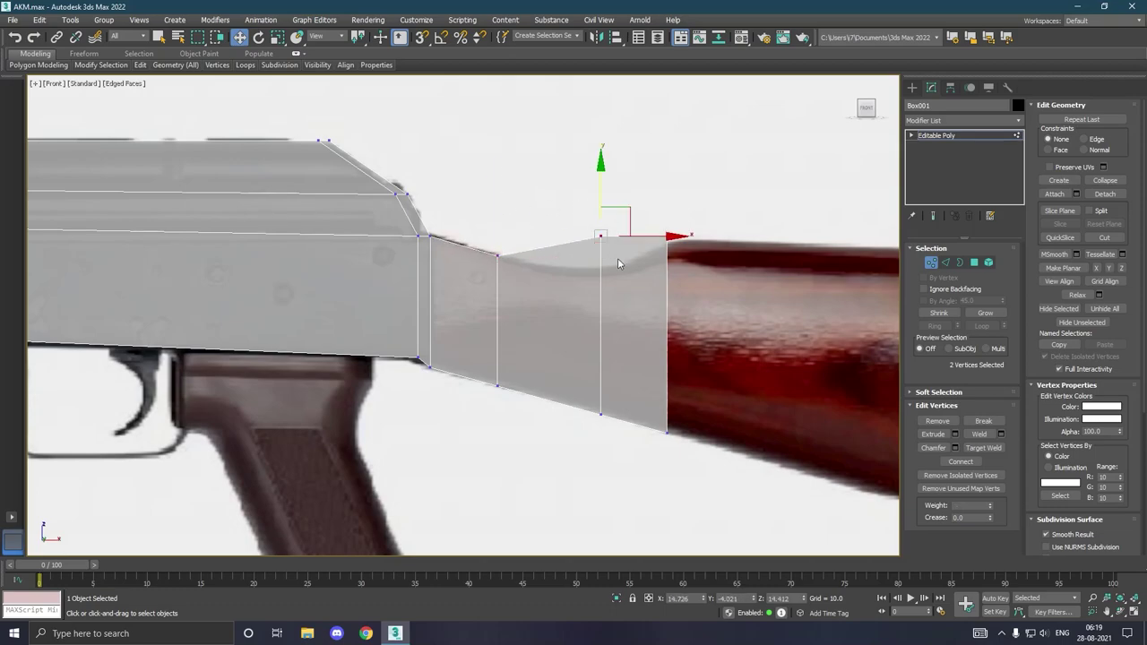
drag(607, 193, 613, 232)
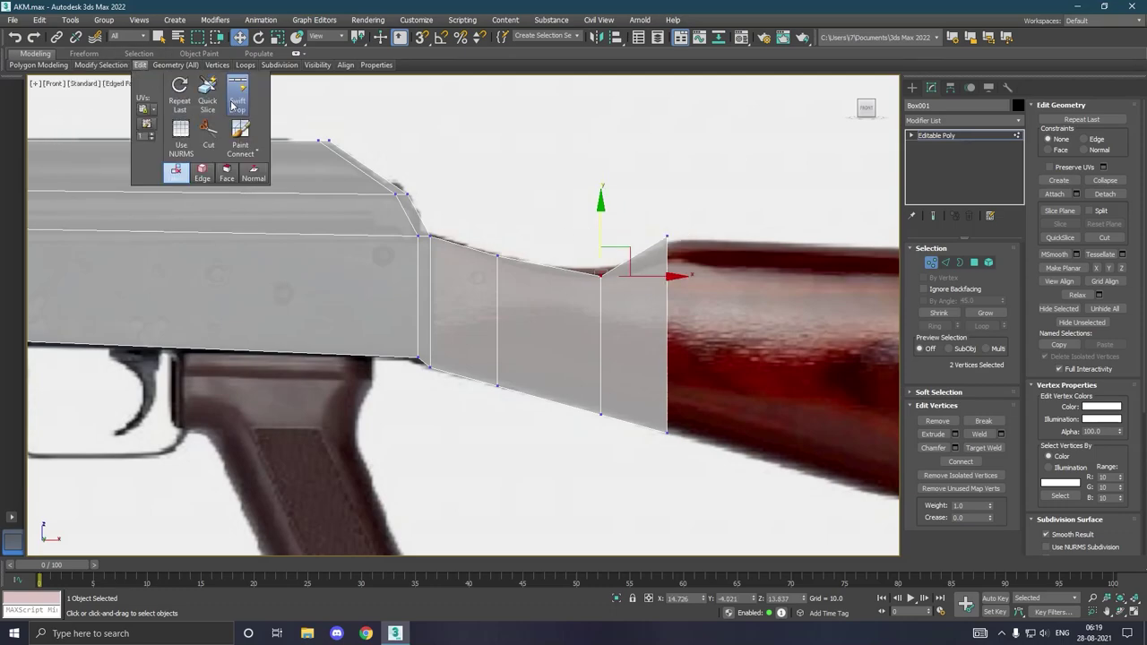
- Add a loop between the dipped loops, lower its top vertex, and drop the top rear corner
click(236, 101)
click(544, 291)
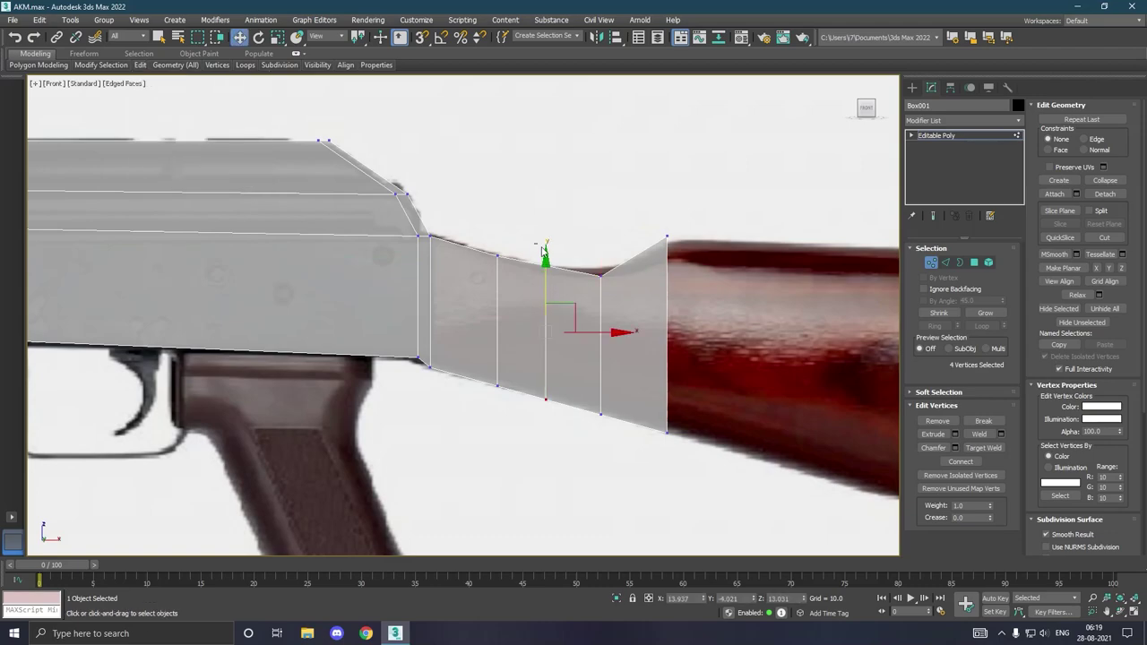
drag(542, 252, 556, 281)
drag(553, 221, 555, 235)
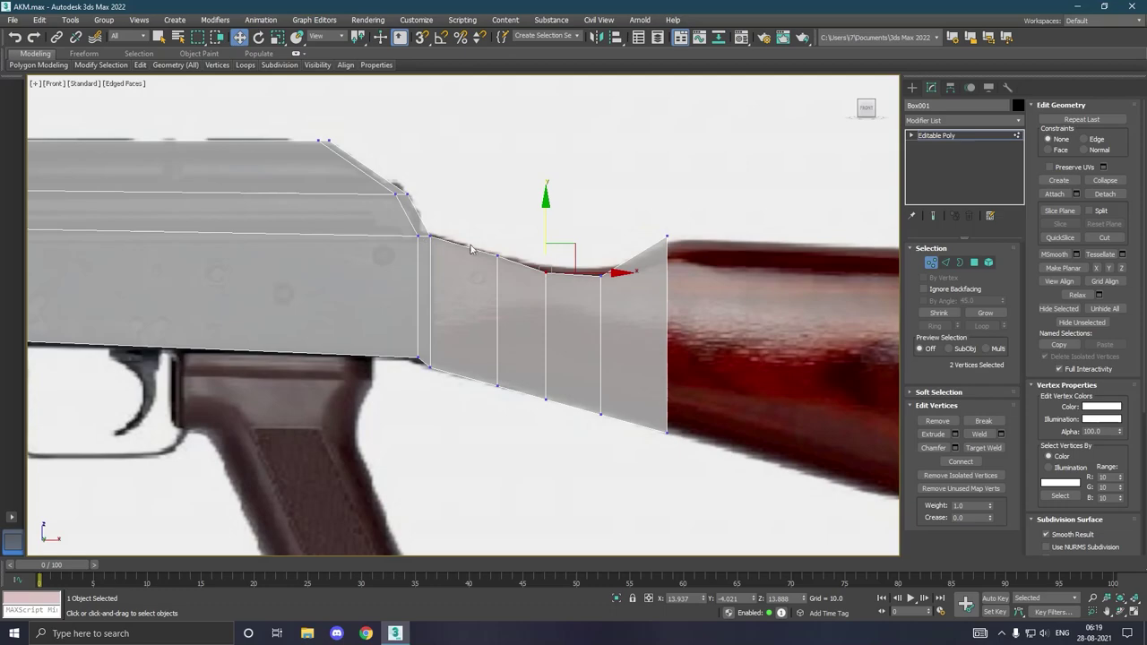
middle_drag(469, 281, 337, 260)
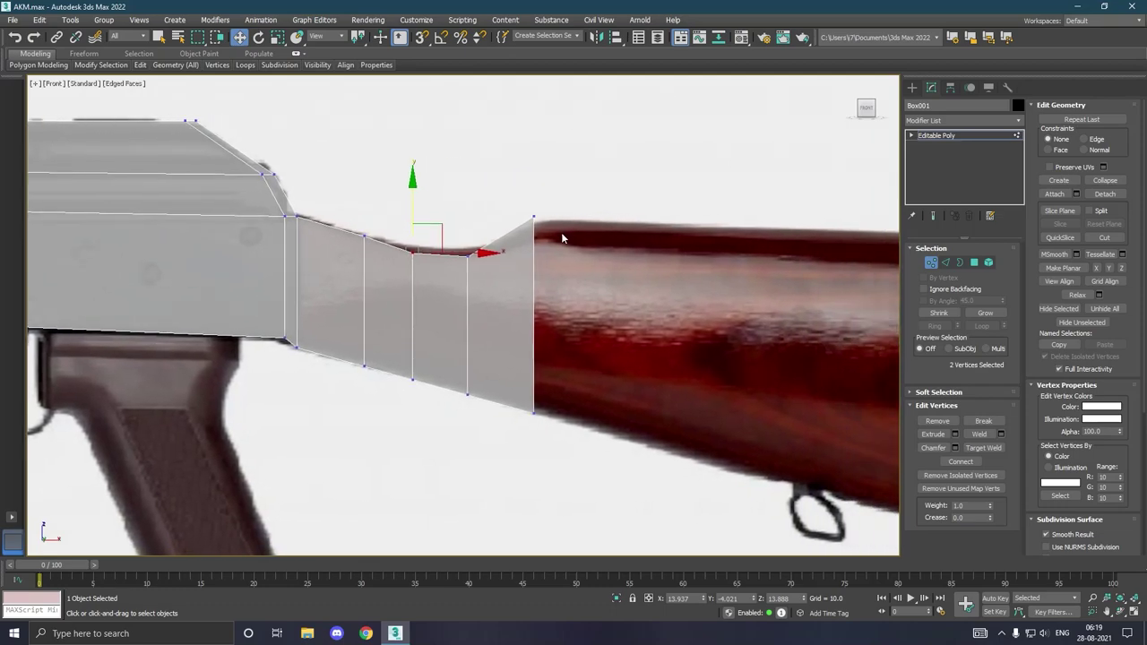
drag(525, 204, 554, 254)
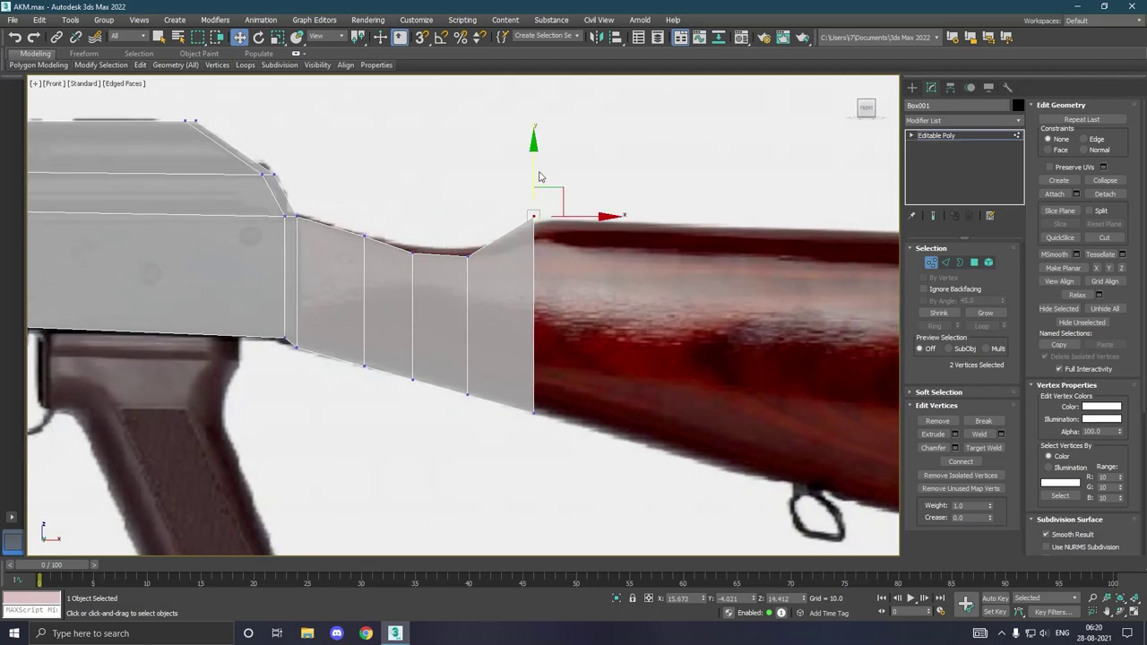
drag(539, 178, 550, 198)
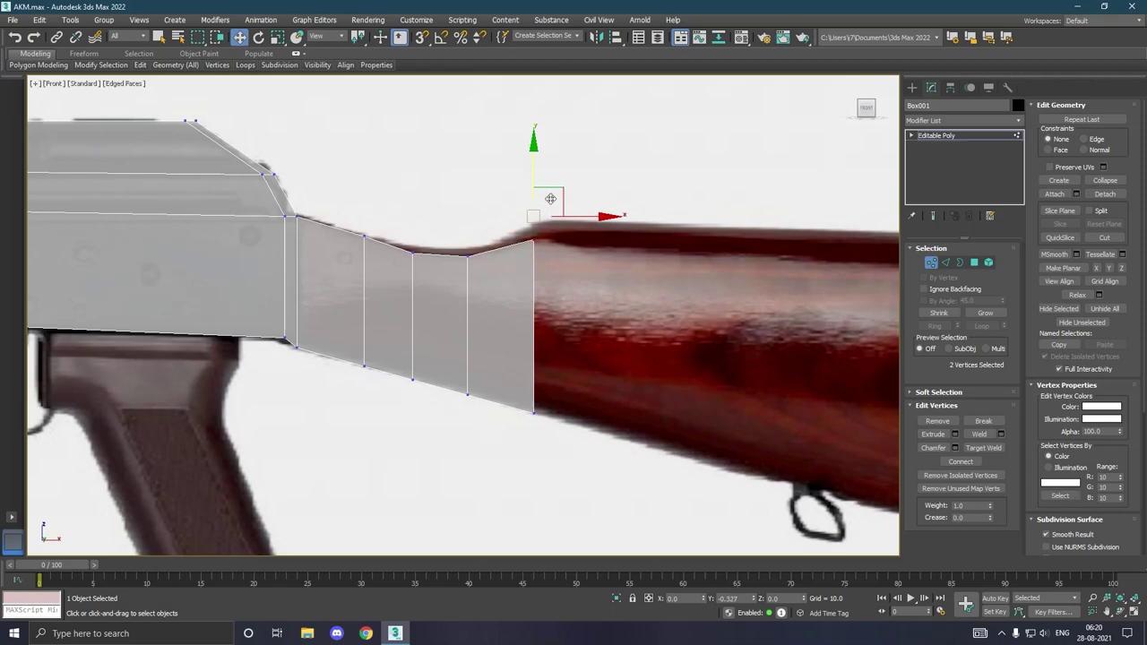
scroll(407, 224, down, 2)
scroll(407, 224, down, 2)
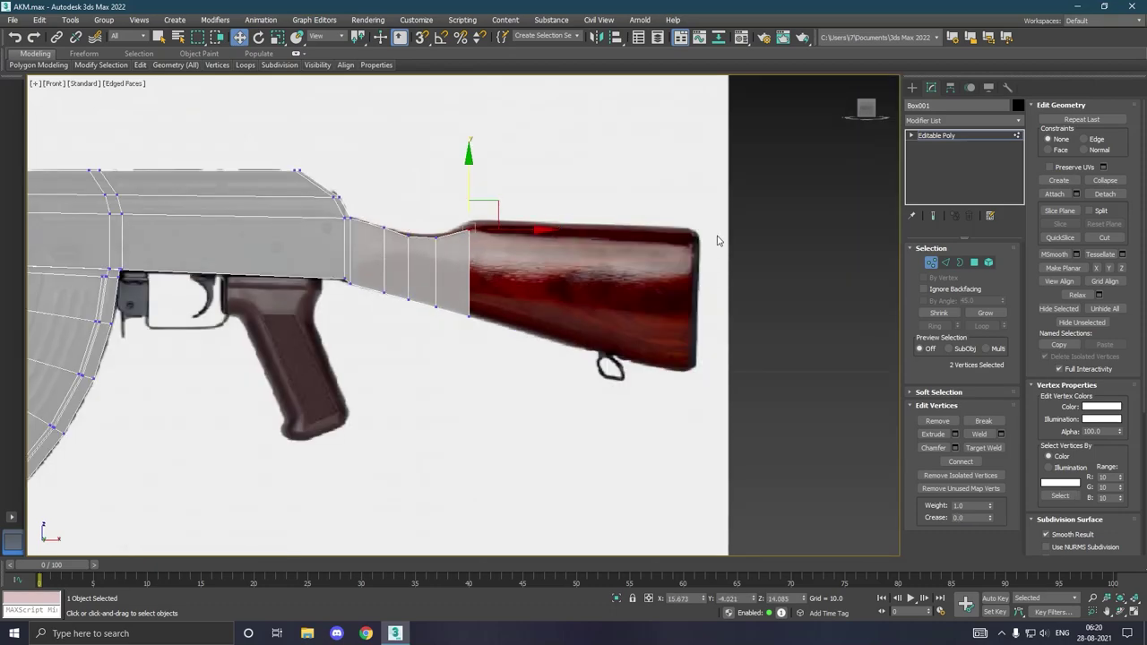
- Extrude the stock block's rear end face and drag it back to the reference butt end
click(974, 261)
click(575, 279)
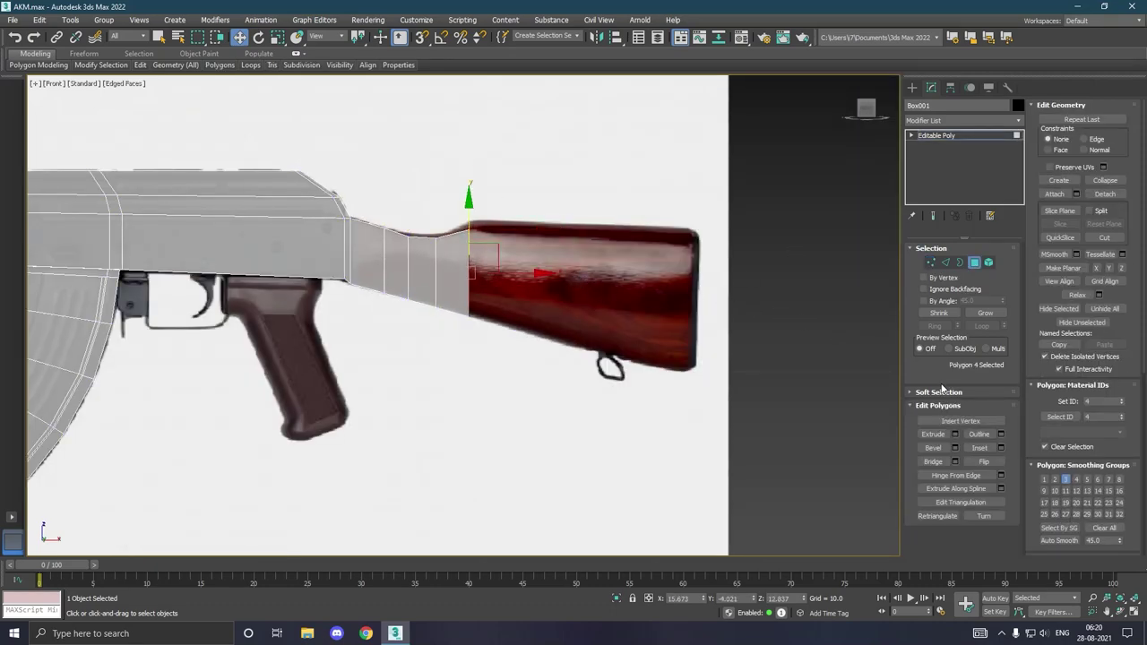
click(954, 433)
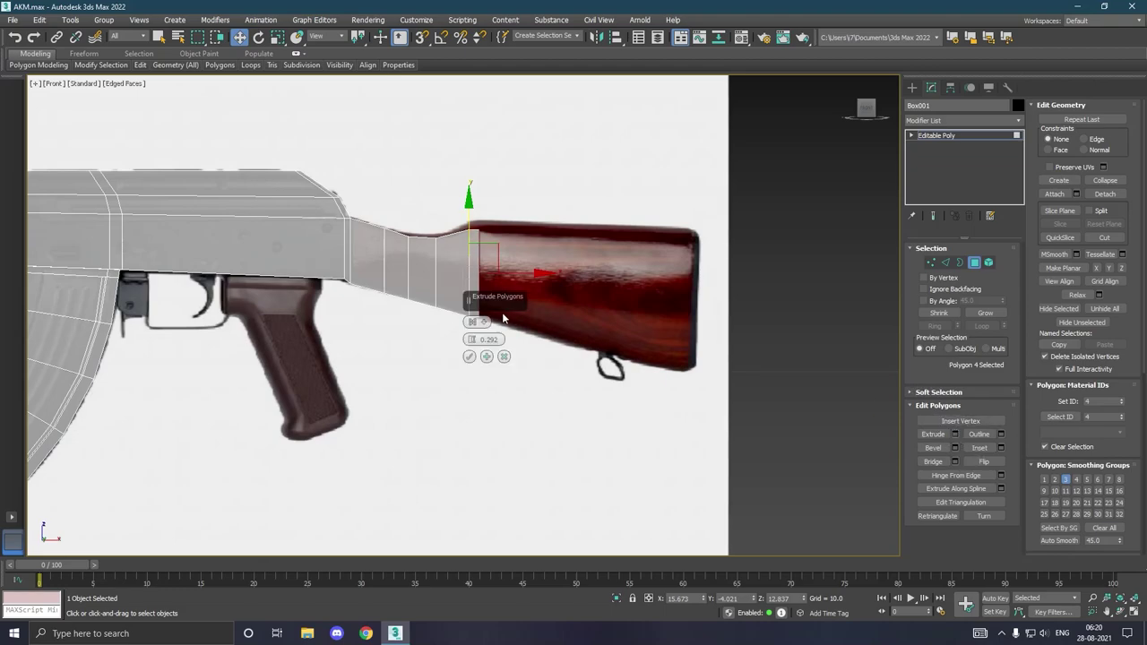
click(468, 356)
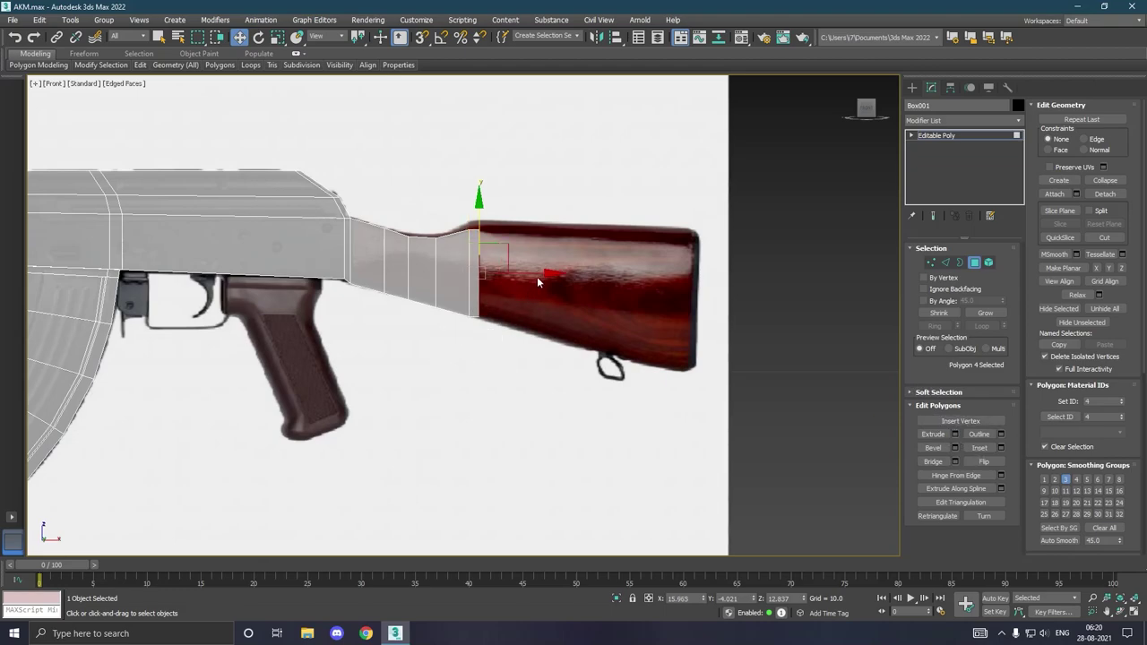
drag(545, 275, 758, 281)
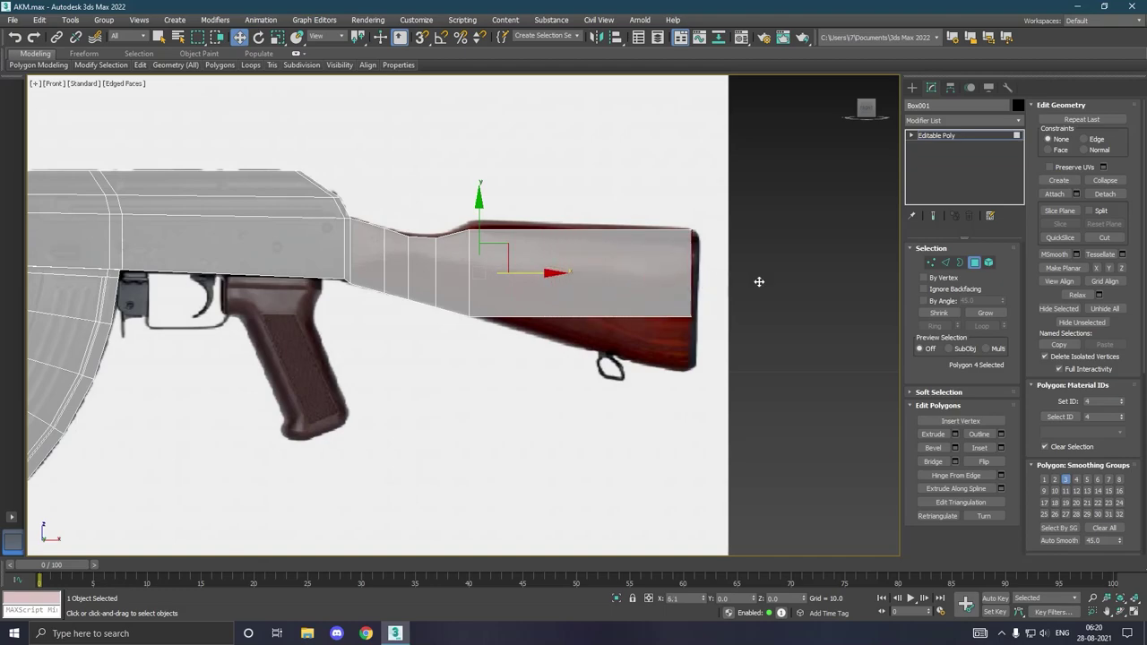
- Move the buttstock's lower rear corner vertex down to slope the underside
click(930, 263)
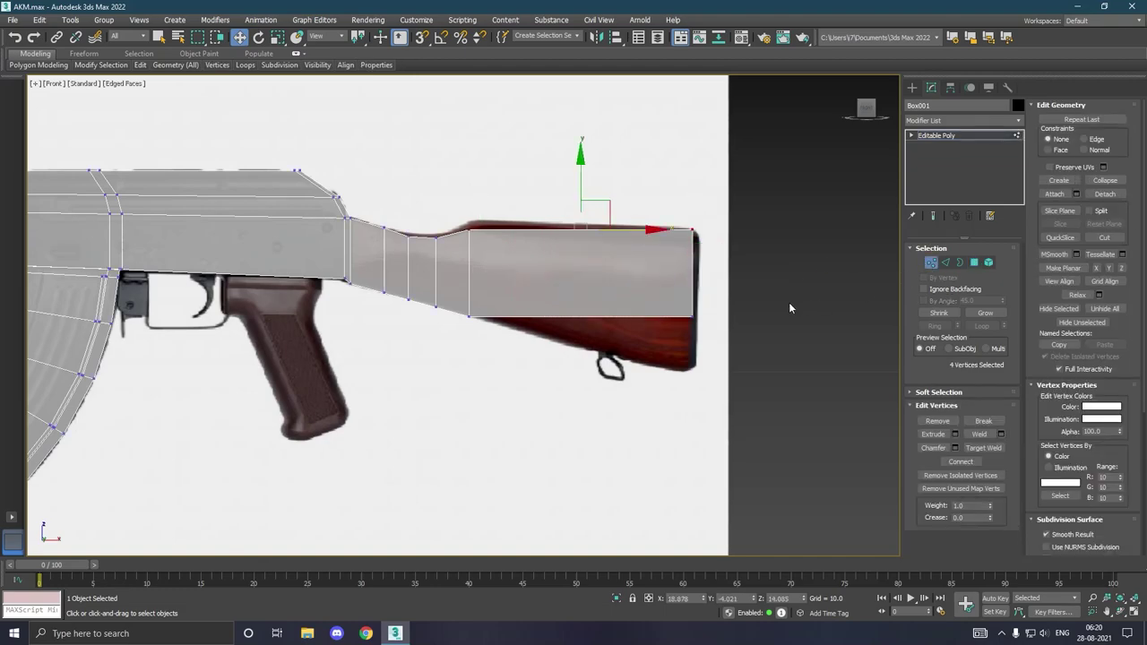
mouse_move(654, 308)
mouse_down()
mouse_move(732, 344)
mouse_move(691, 327)
mouse_up()
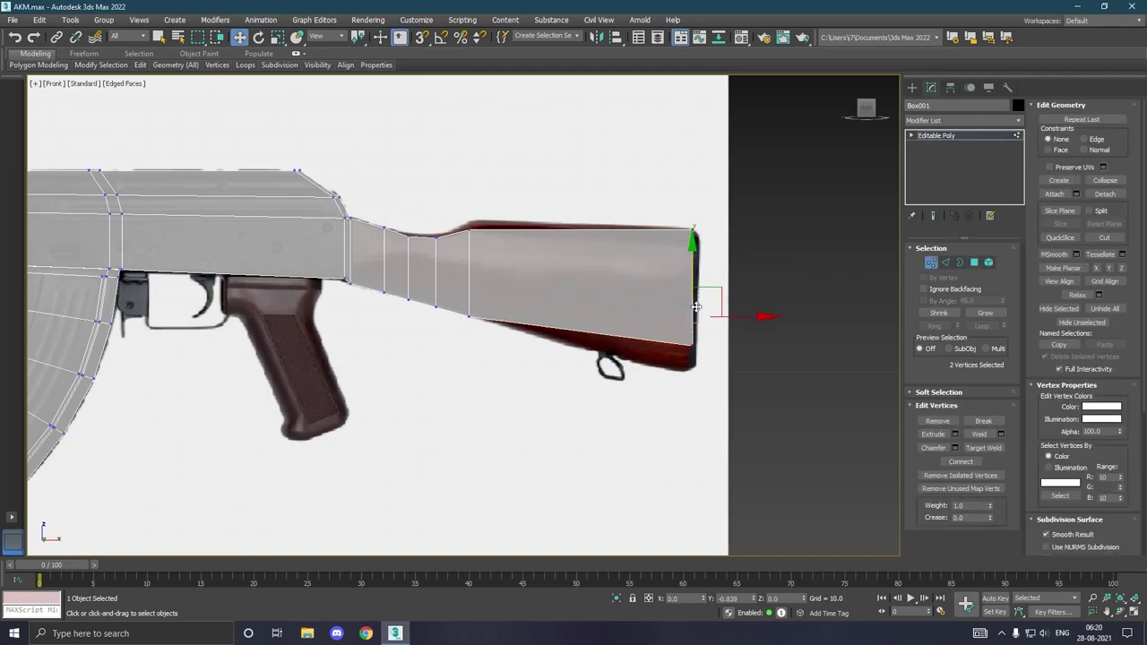
scroll(679, 355, up, 3)
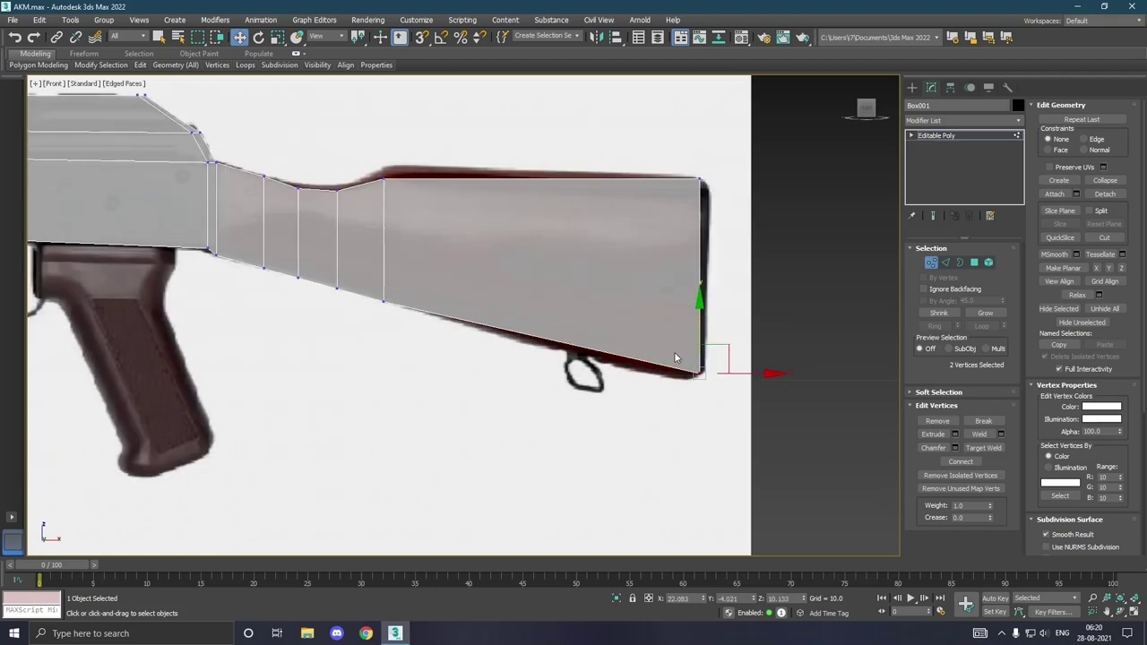
- Add two vertical SwiftLoop cuts and lower their bottom vertices onto the reference outline
click(141, 65)
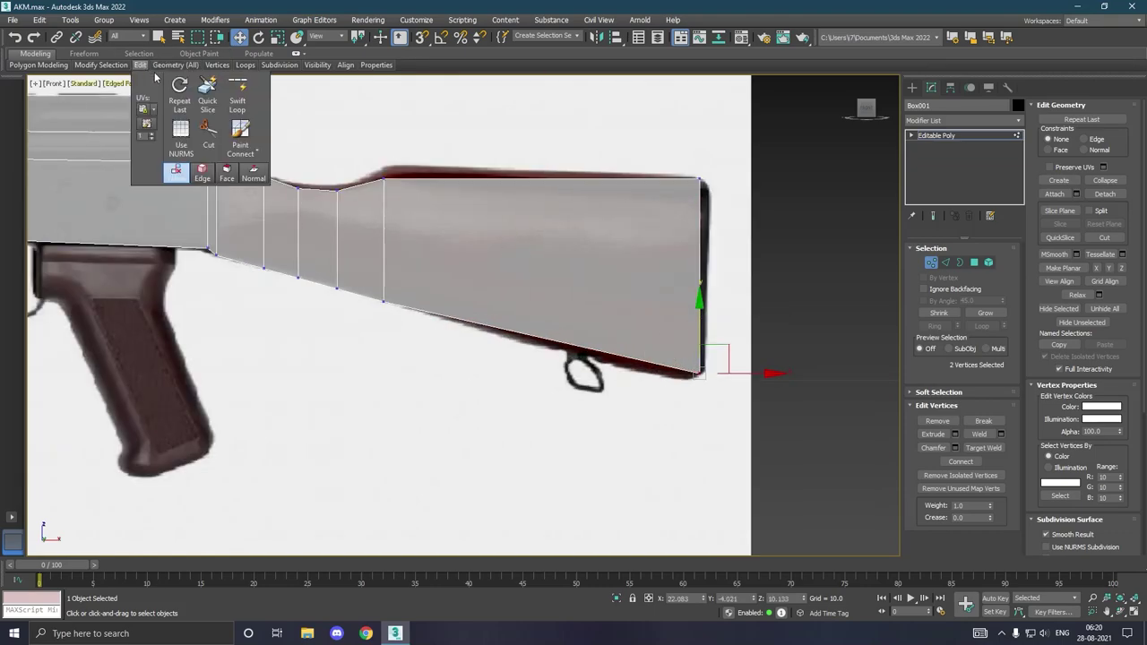
click(237, 89)
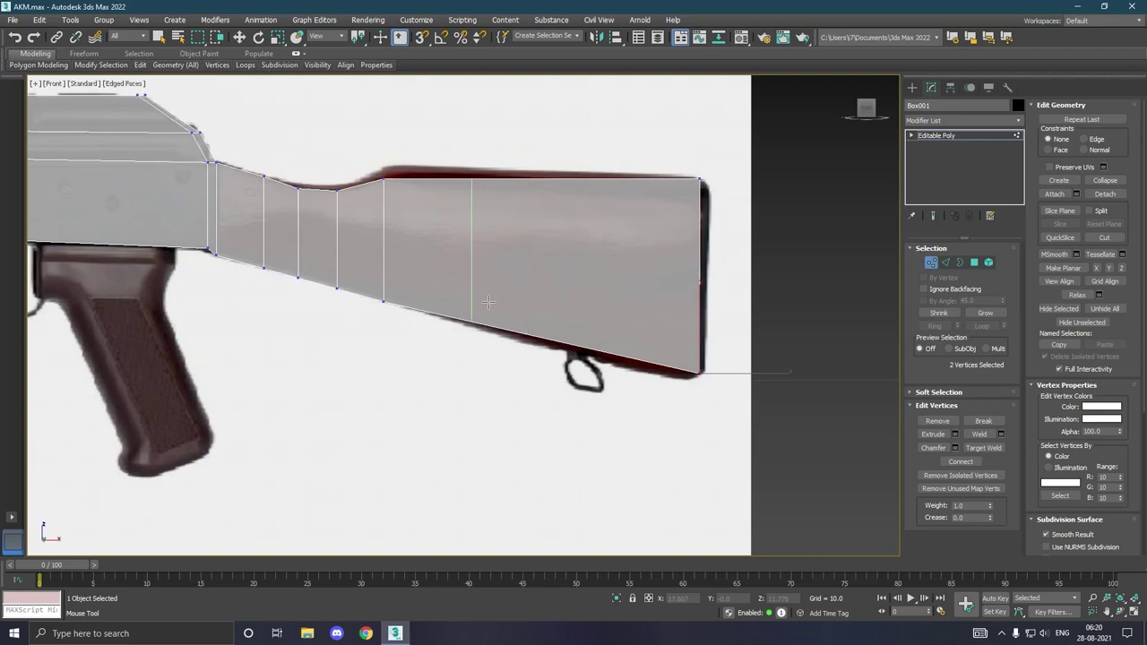
click(473, 268)
click(613, 339)
key(w)
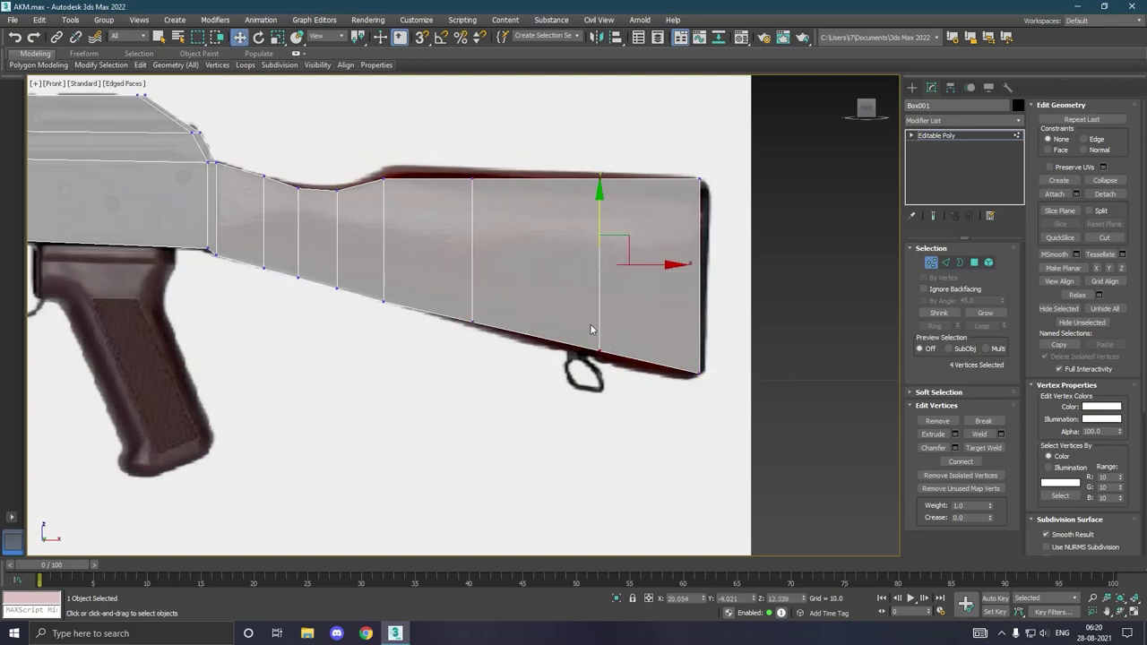
click(599, 350)
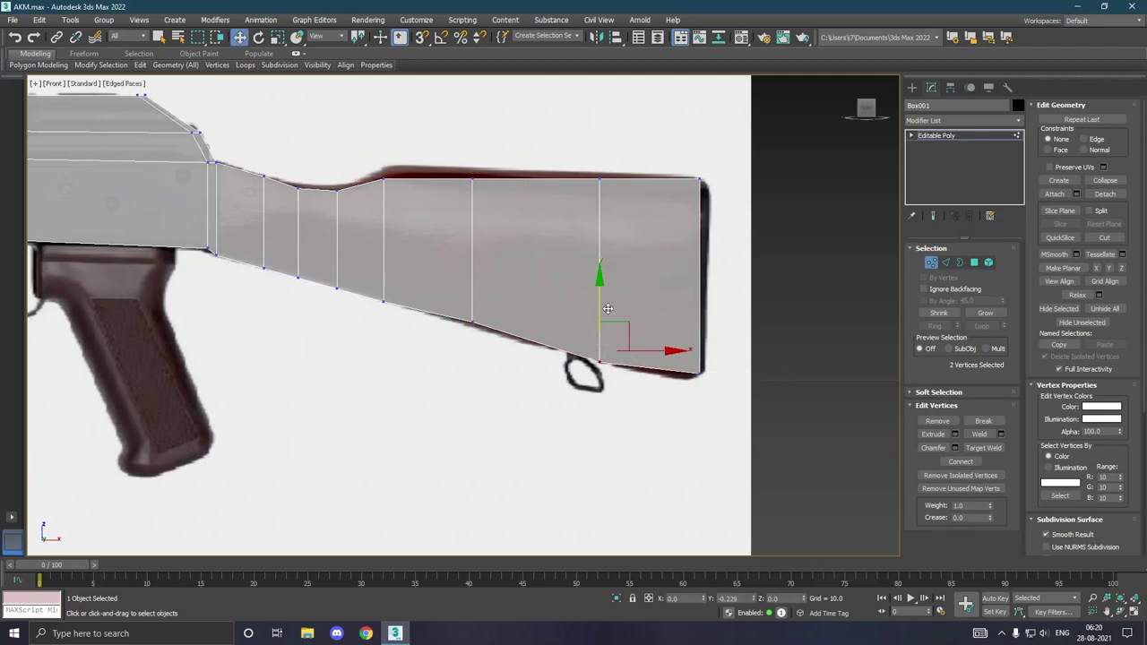
drag(608, 297, 606, 307)
click(472, 321)
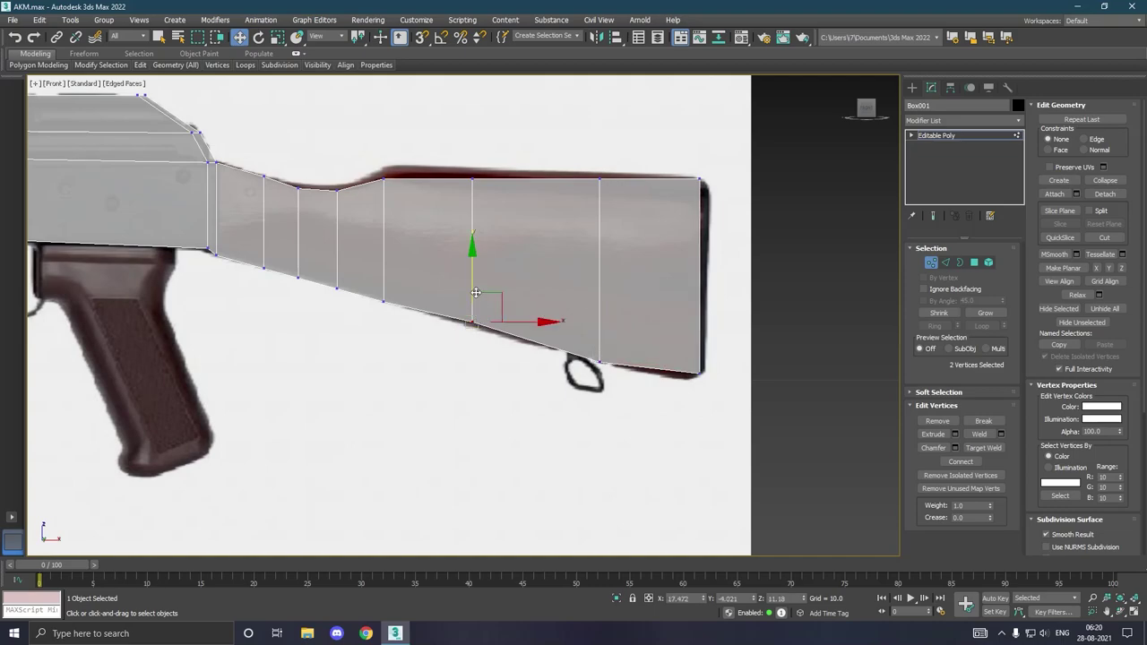
drag(497, 294, 497, 301)
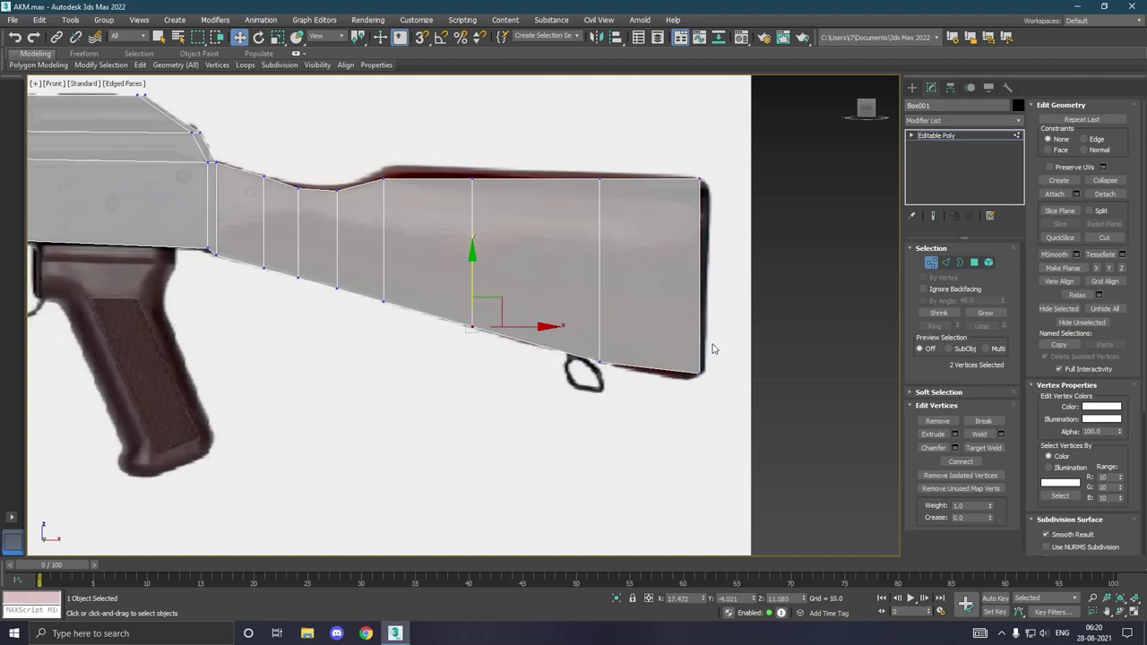
mouse_move(140, 66)
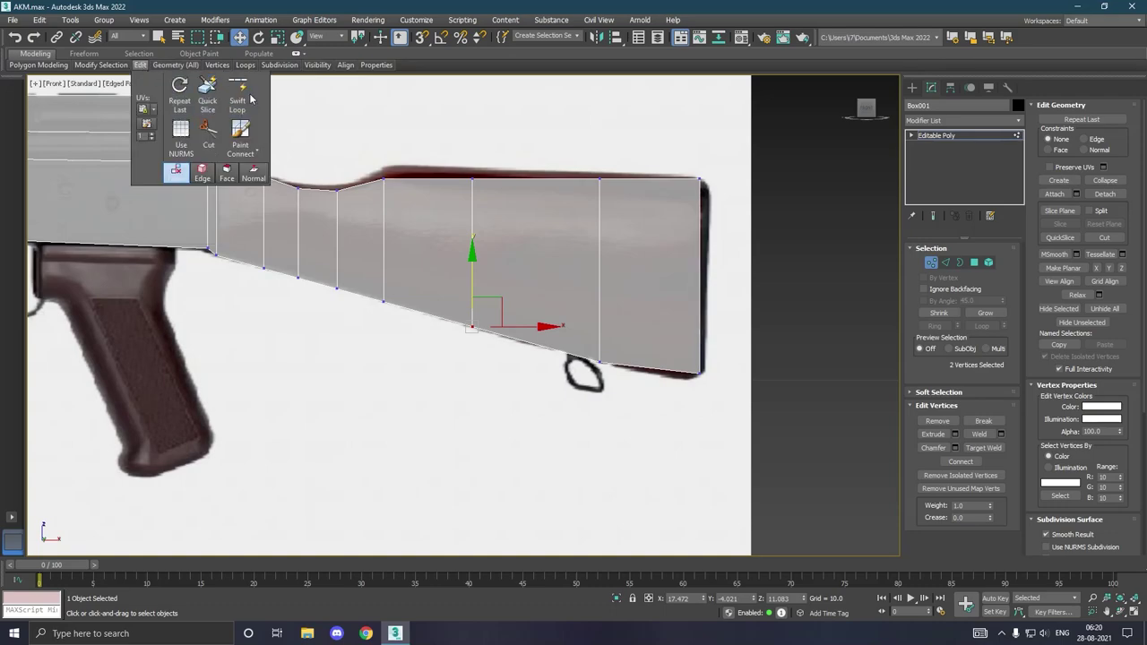
- Add an edge loop near the butt end and lower its bottom vertex slightly
click(239, 94)
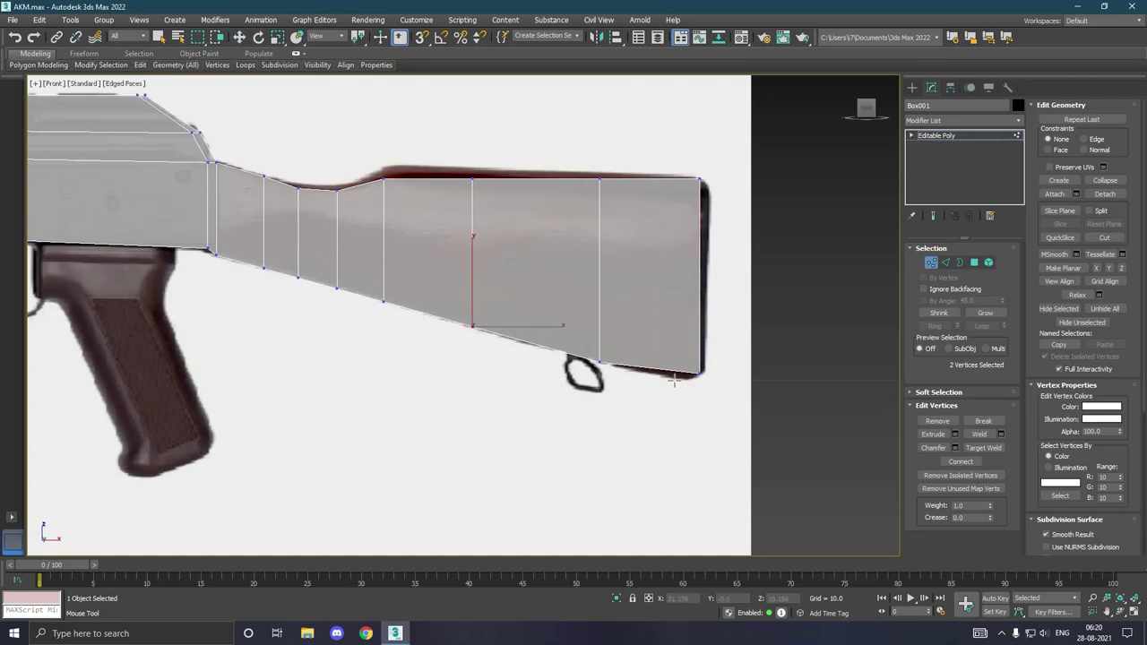
click(667, 371)
key(w)
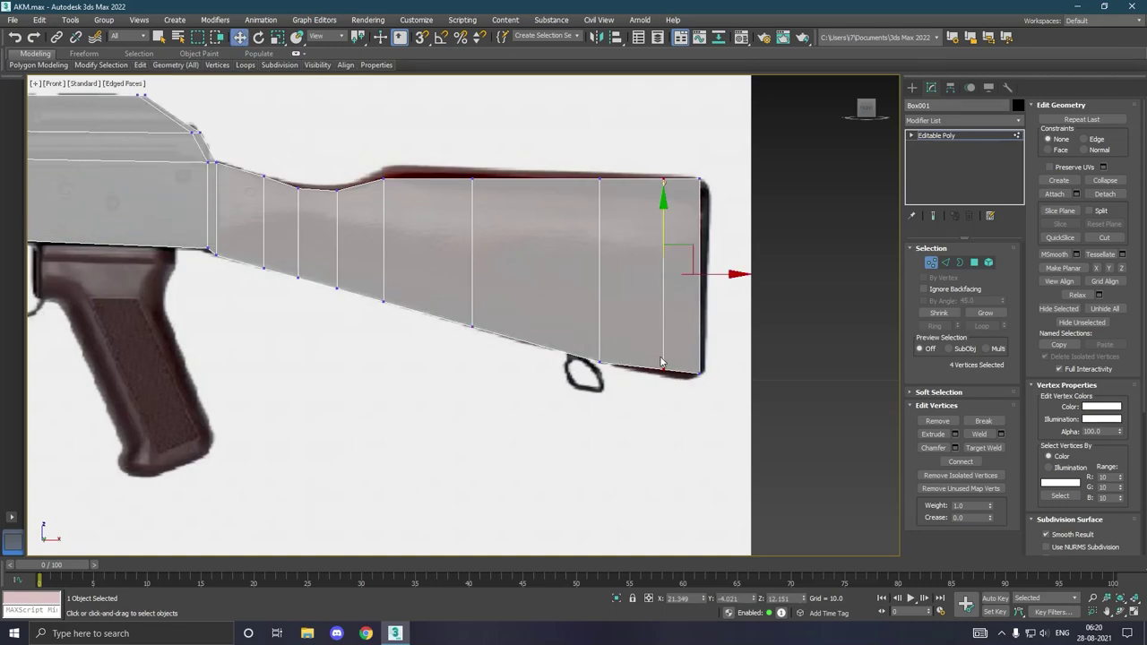
drag(654, 348, 676, 387)
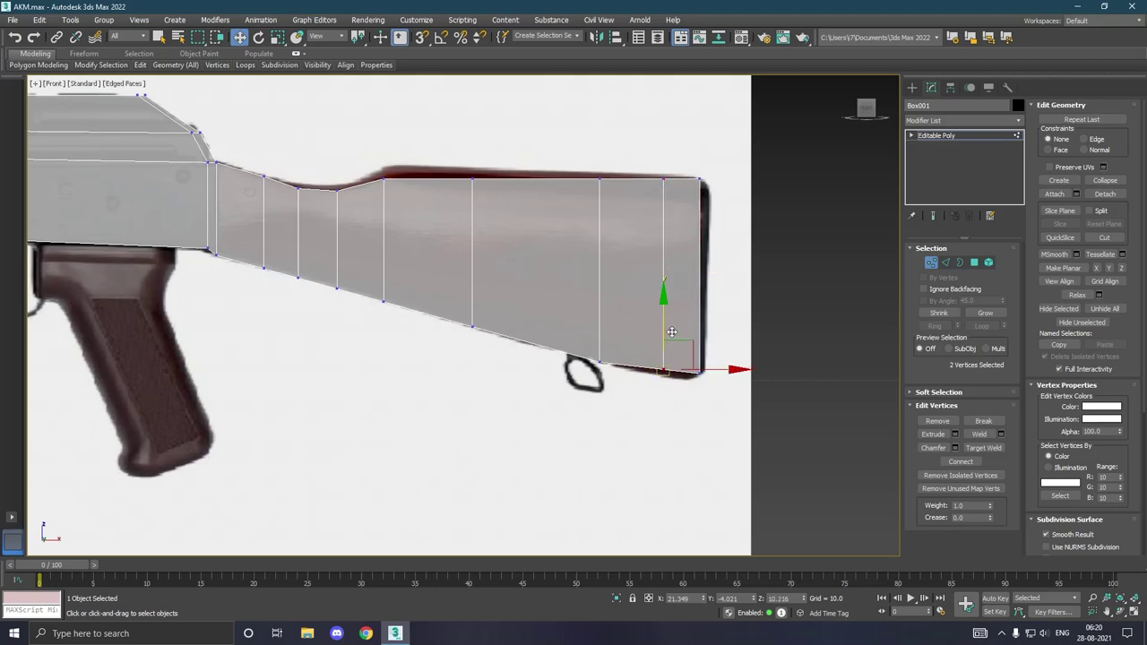
drag(672, 335, 672, 342)
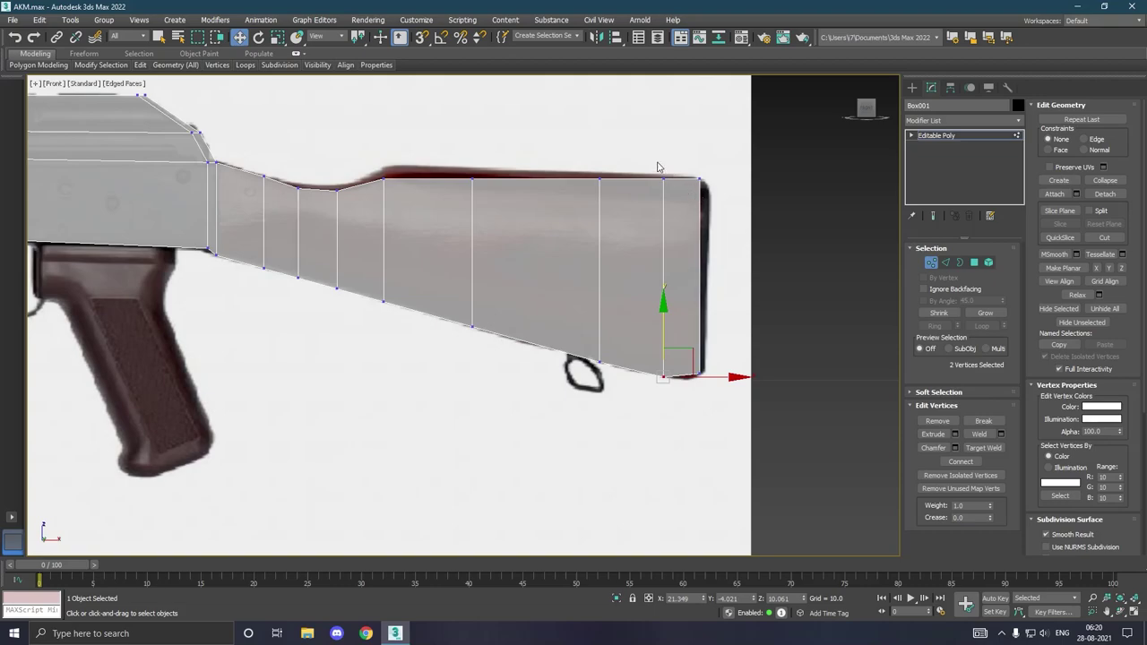
- Push the butt end's vertex column back and adjust its bottom and top rear corners
drag(667, 161, 772, 397)
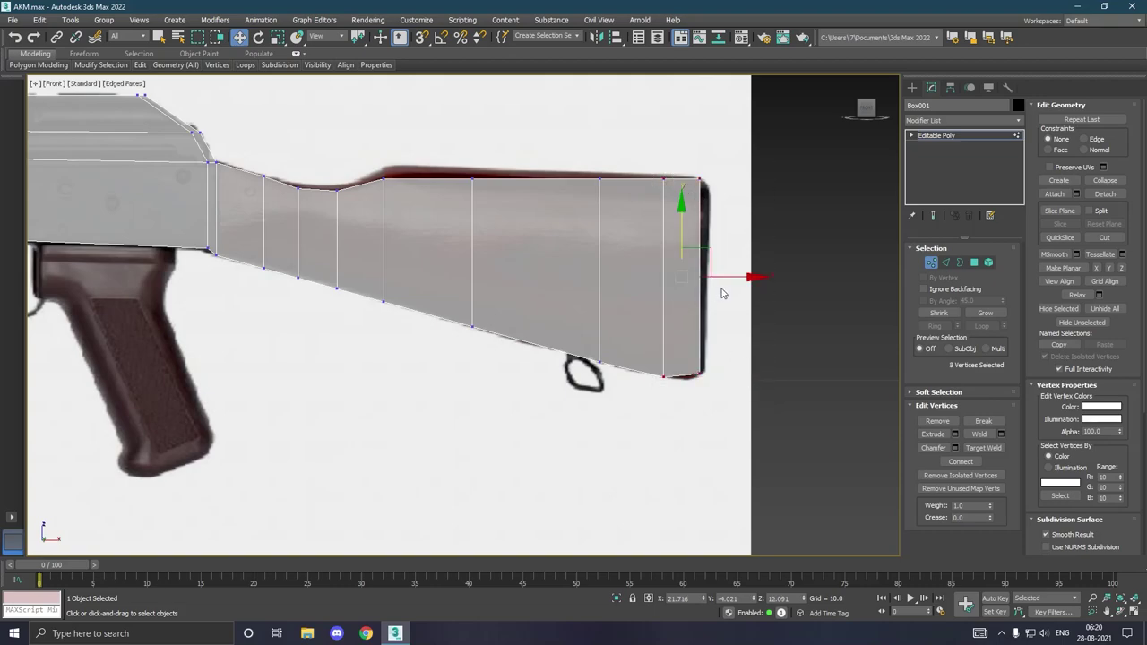
drag(738, 284, 746, 286)
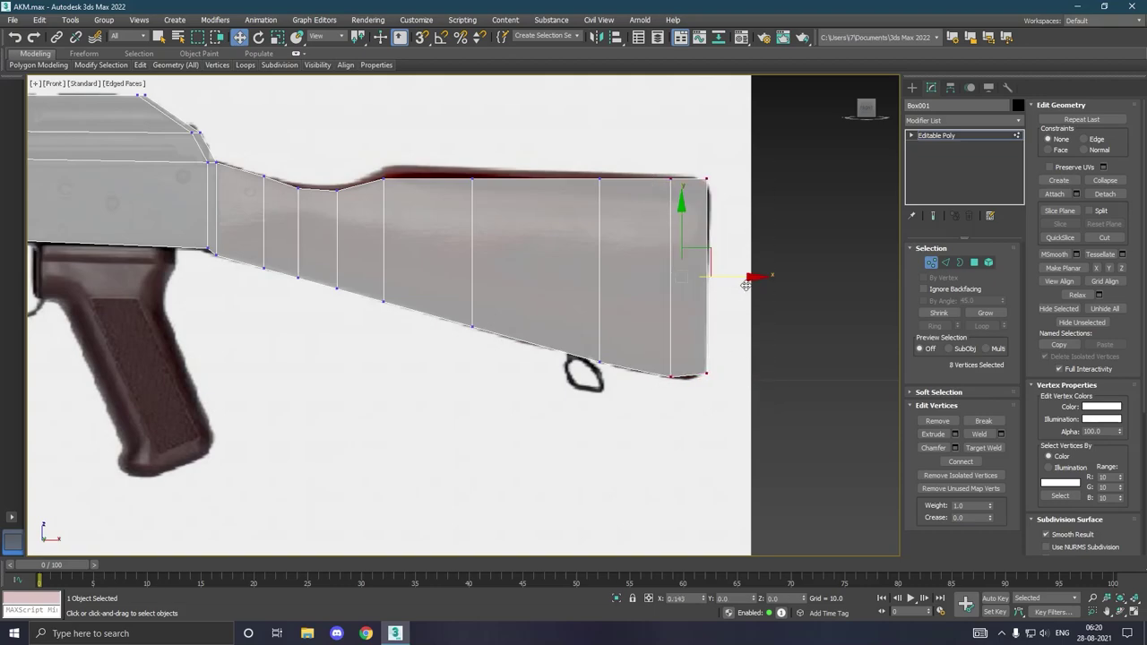
mouse_move(663, 356)
mouse_down()
mouse_move(688, 400)
mouse_move(711, 376)
mouse_up()
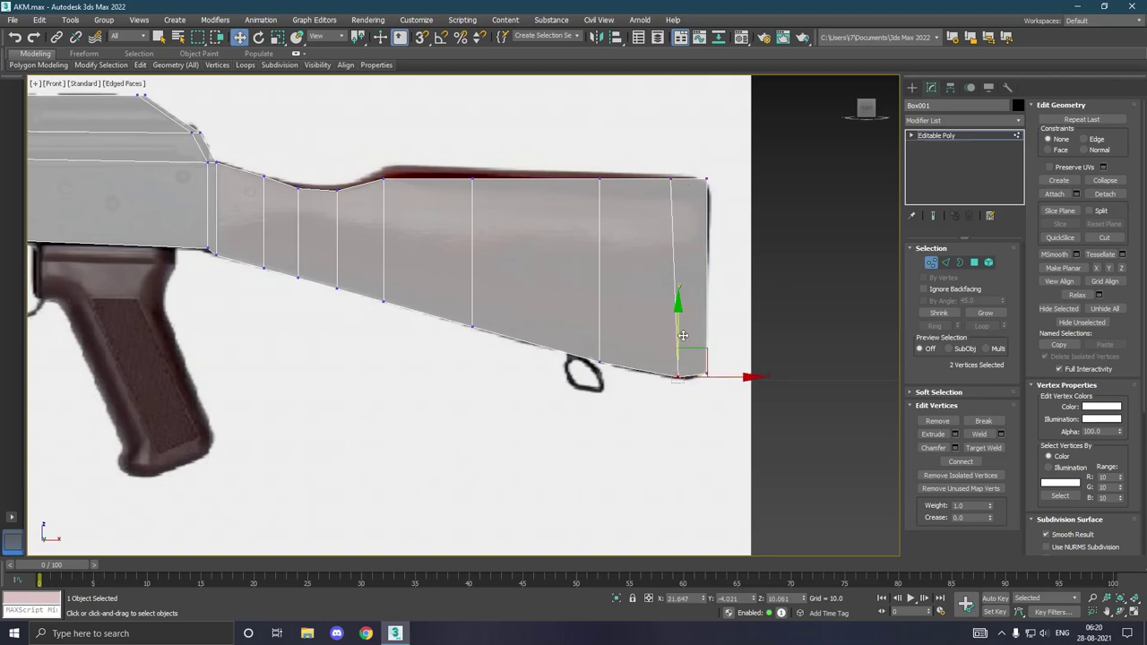
drag(676, 334, 676, 336)
drag(688, 177, 701, 198)
drag(713, 140, 753, 199)
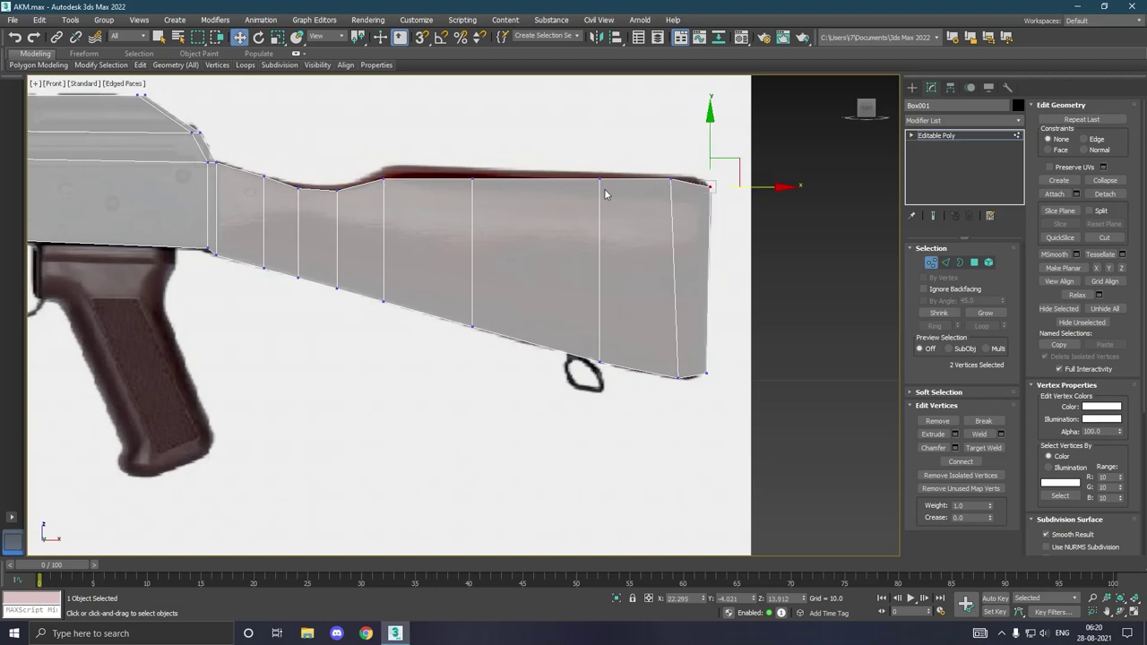
- Raise the stock's top edge vertices and shift the rear top corner slightly back
drag(450, 153, 641, 220)
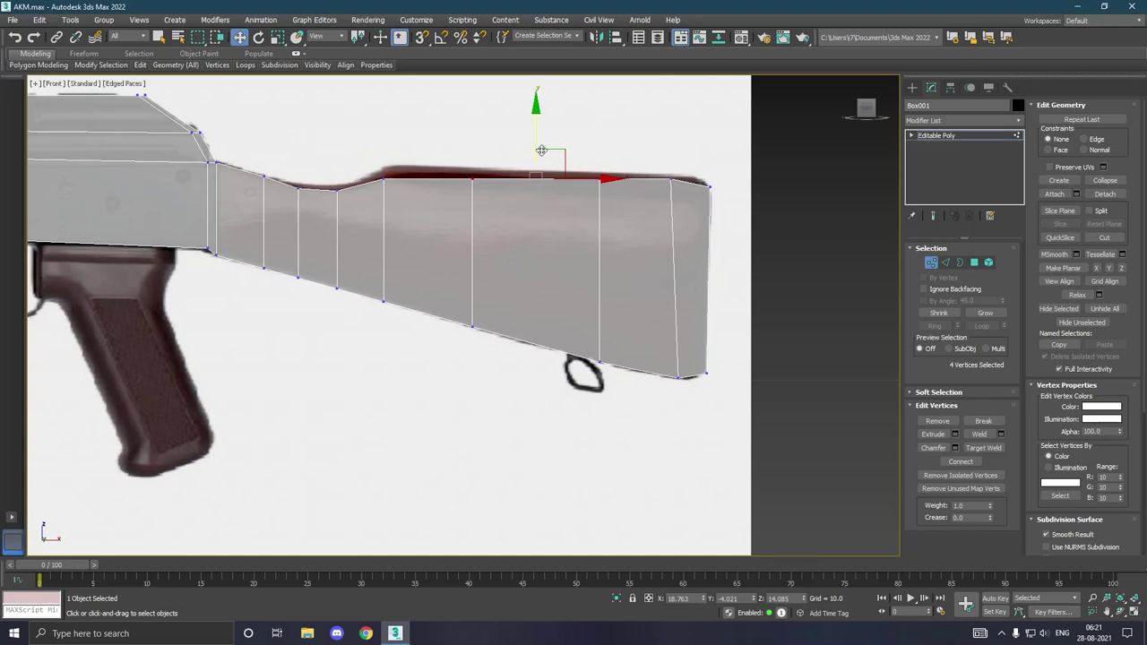
drag(541, 149, 541, 144)
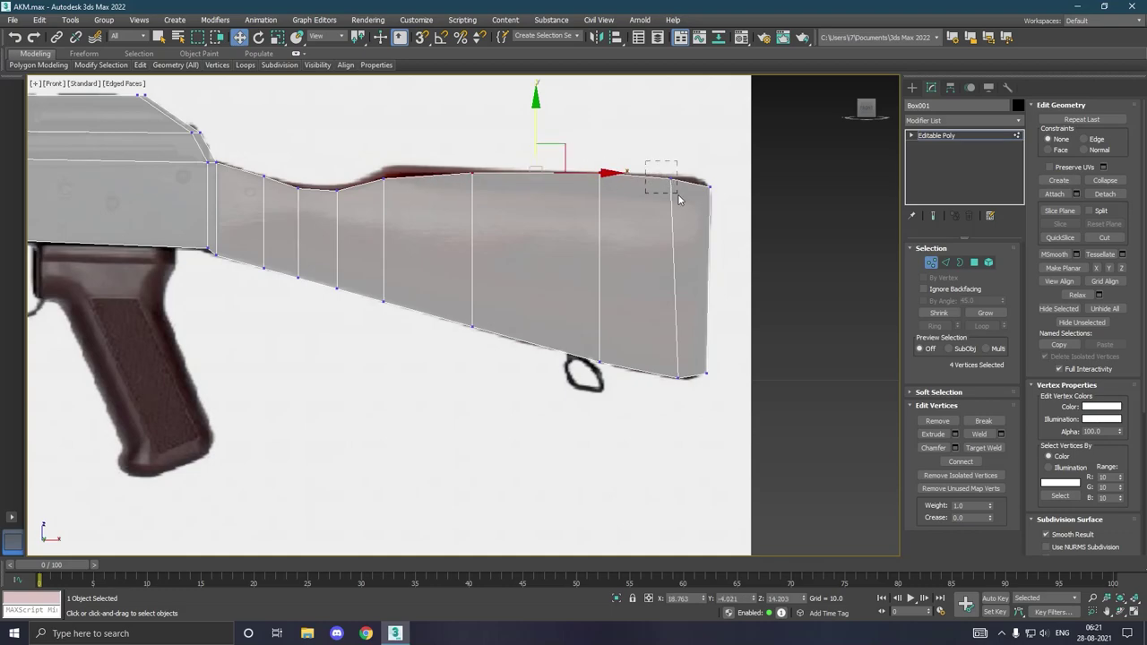
drag(648, 164, 682, 205)
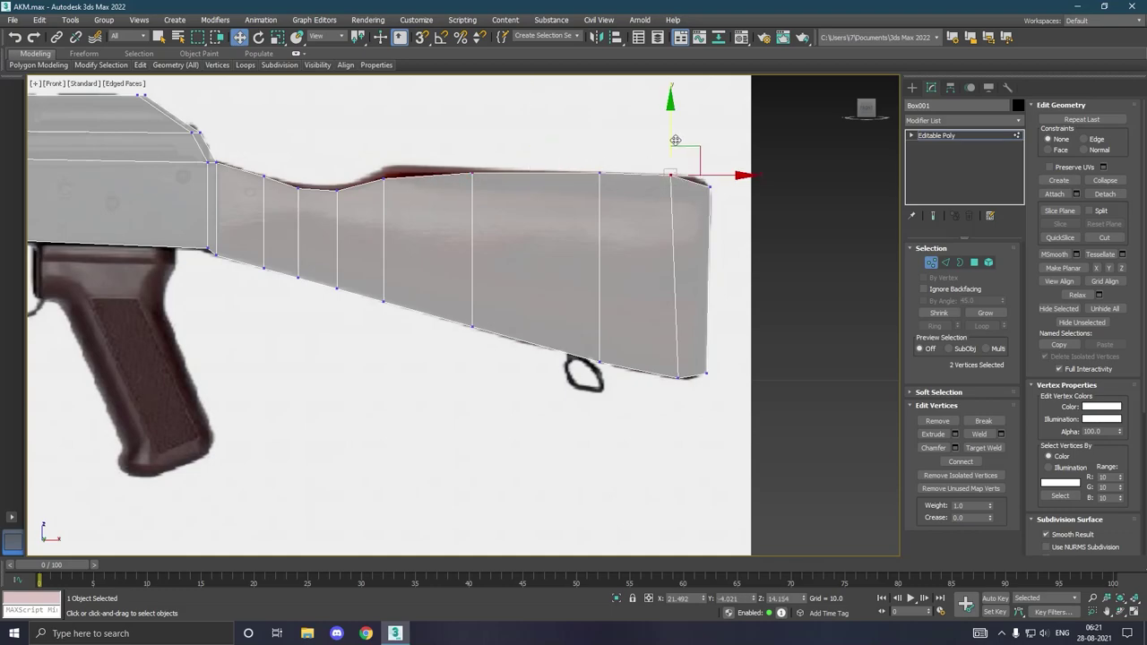
drag(739, 177, 751, 176)
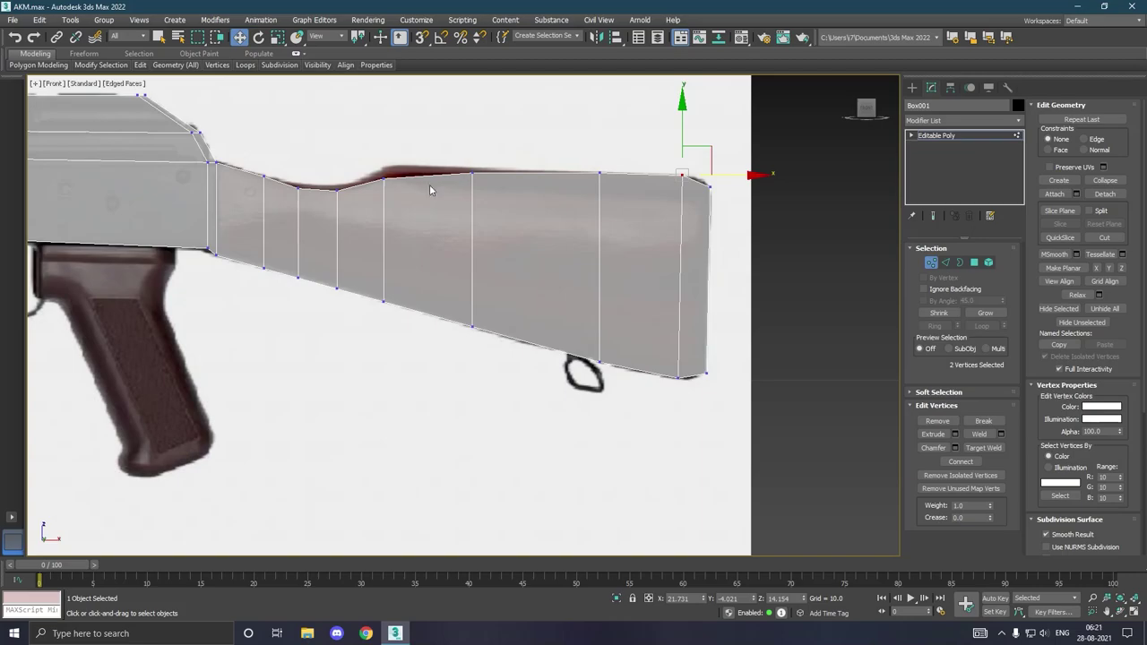
- Grow a polygon selection from the stock's end cap four times, then switch to Edge level
mouse_move(445, 191)
alt+middle_down()
mouse_move(409, 217)
mouse_move(455, 215)
mouse_move(469, 235)
mouse_move(439, 229)
alt+middle_up()
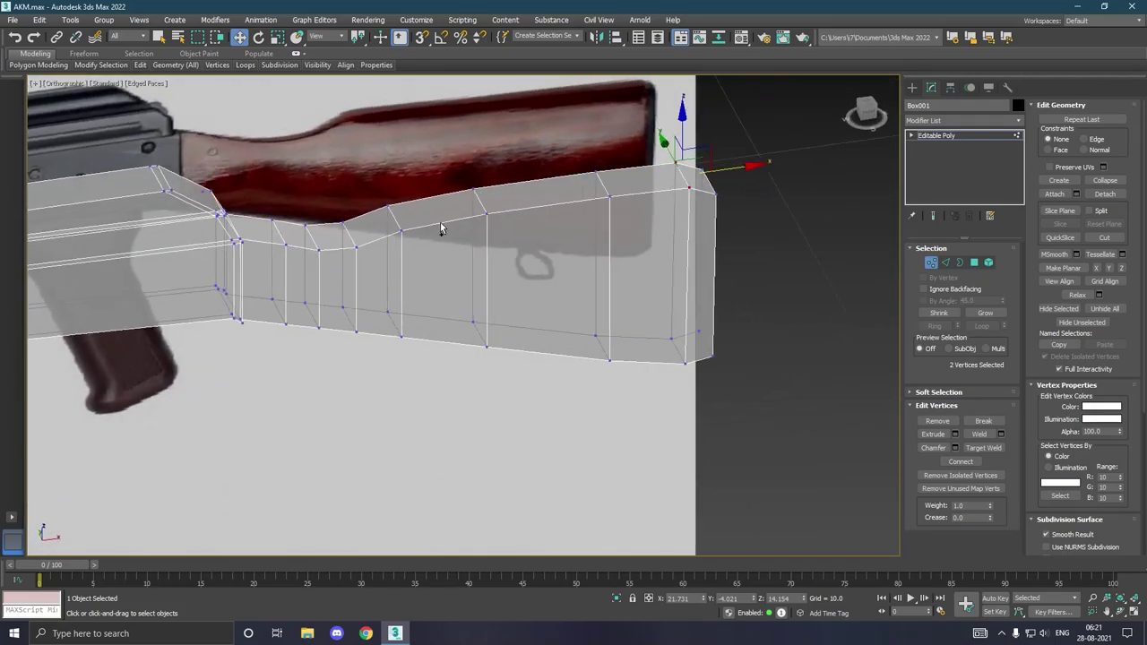
click(974, 261)
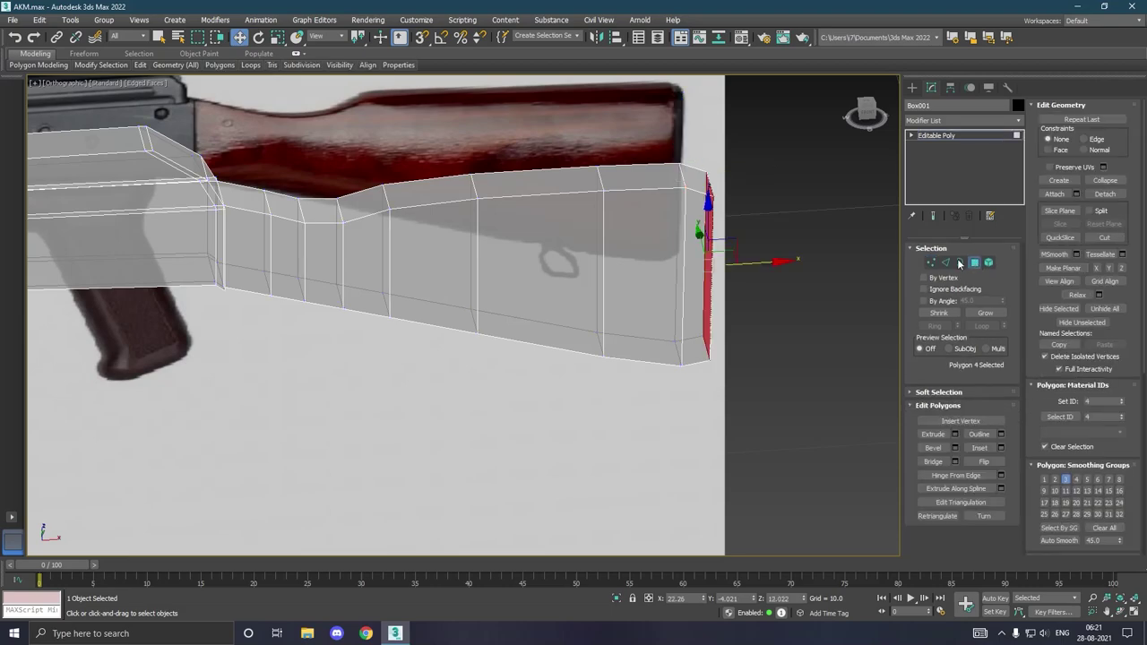
click(986, 313)
click(986, 313)
click(986, 313)
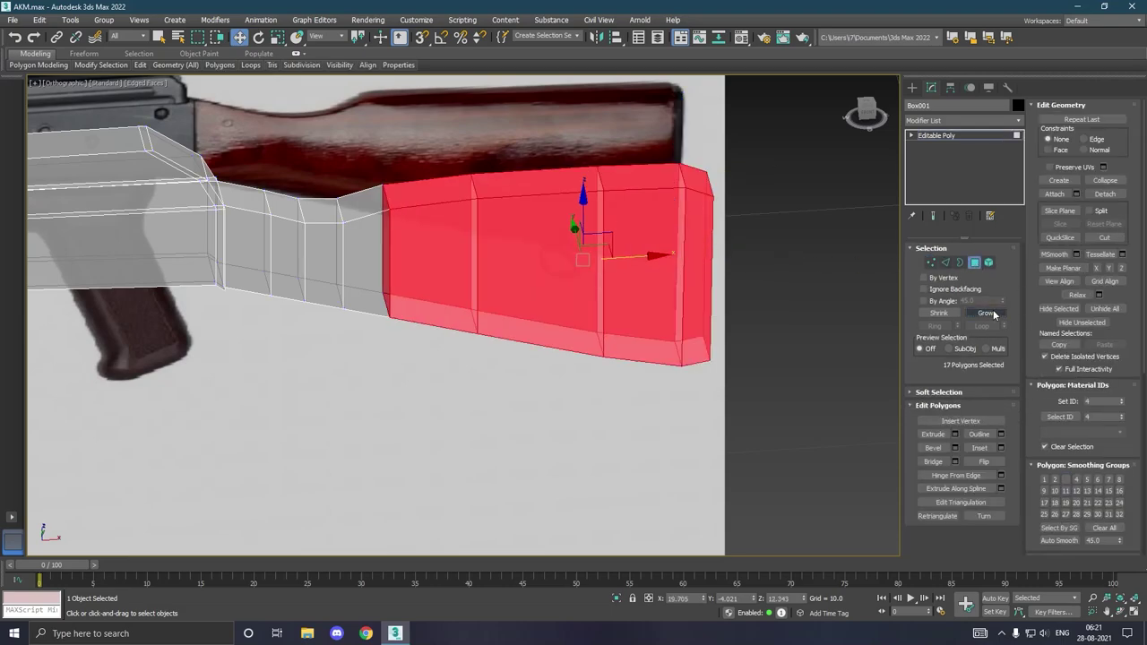
click(989, 313)
click(993, 313)
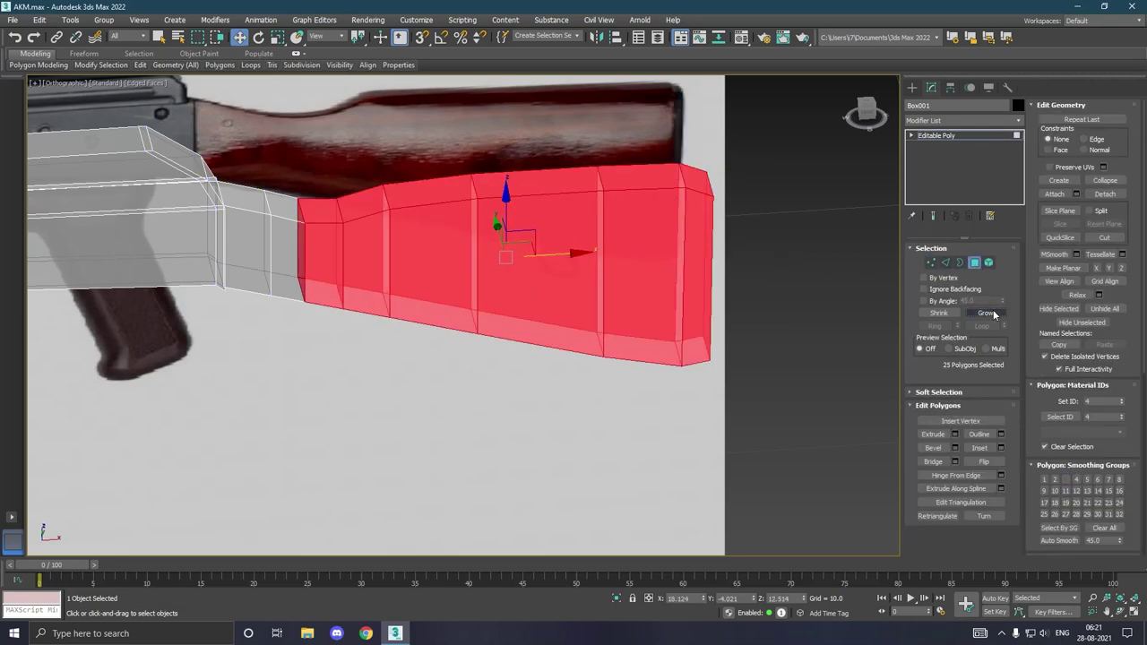
click(945, 262)
- Select the eight edges running along the stock's top ridge
click(440, 209)
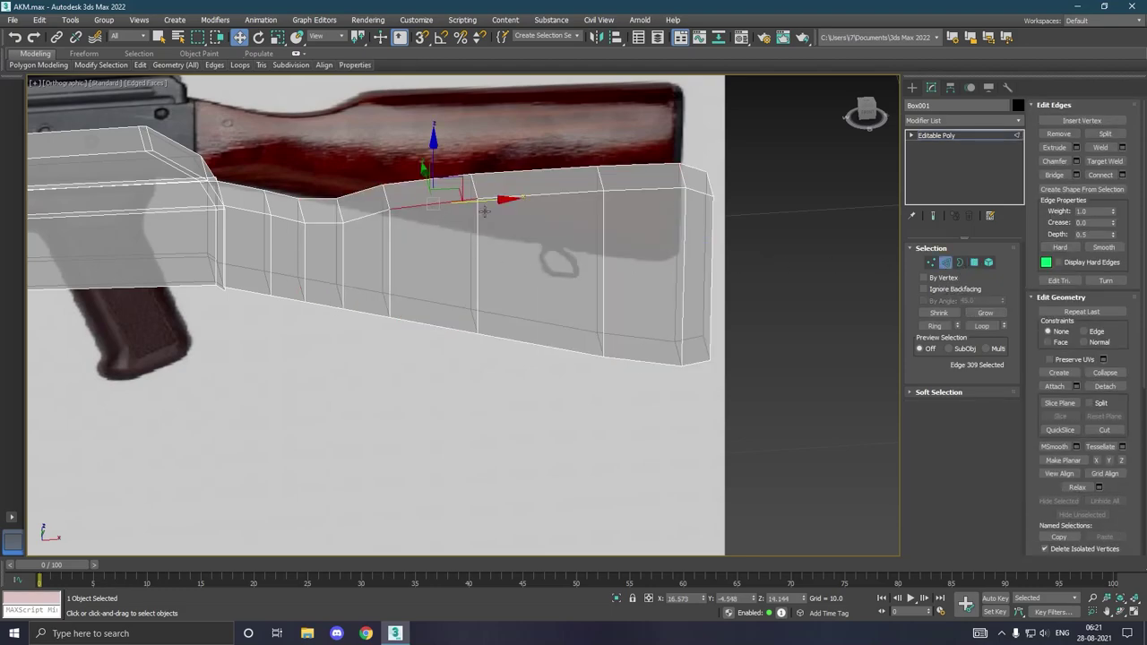
ctrl+click(580, 202)
ctrl+click(633, 199)
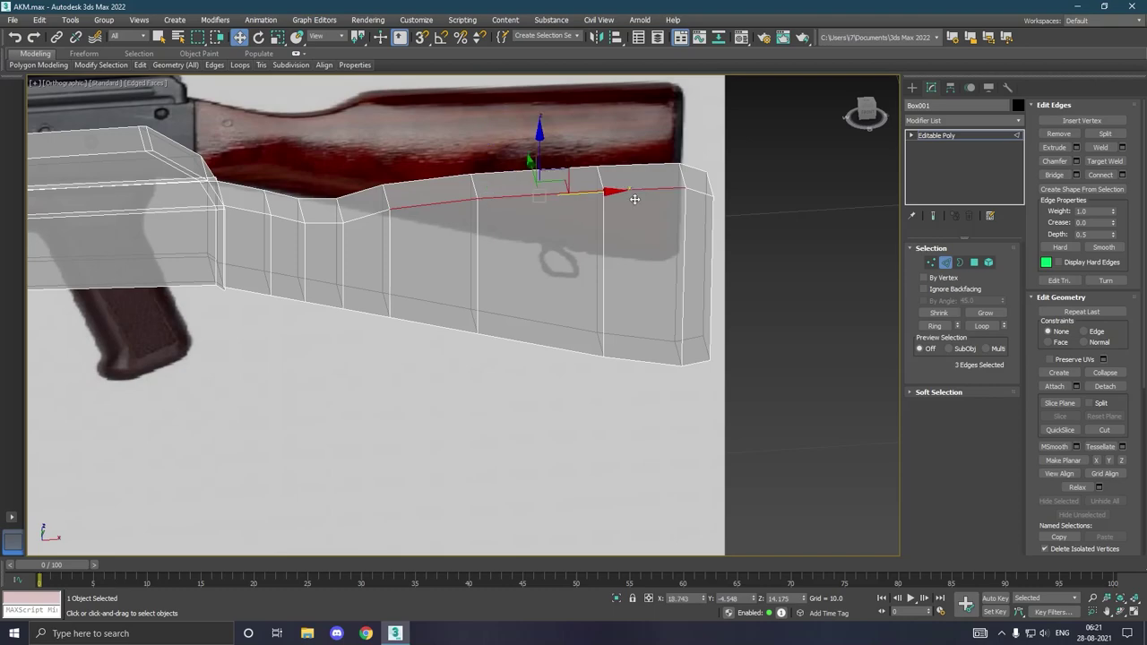
ctrl+click(703, 196)
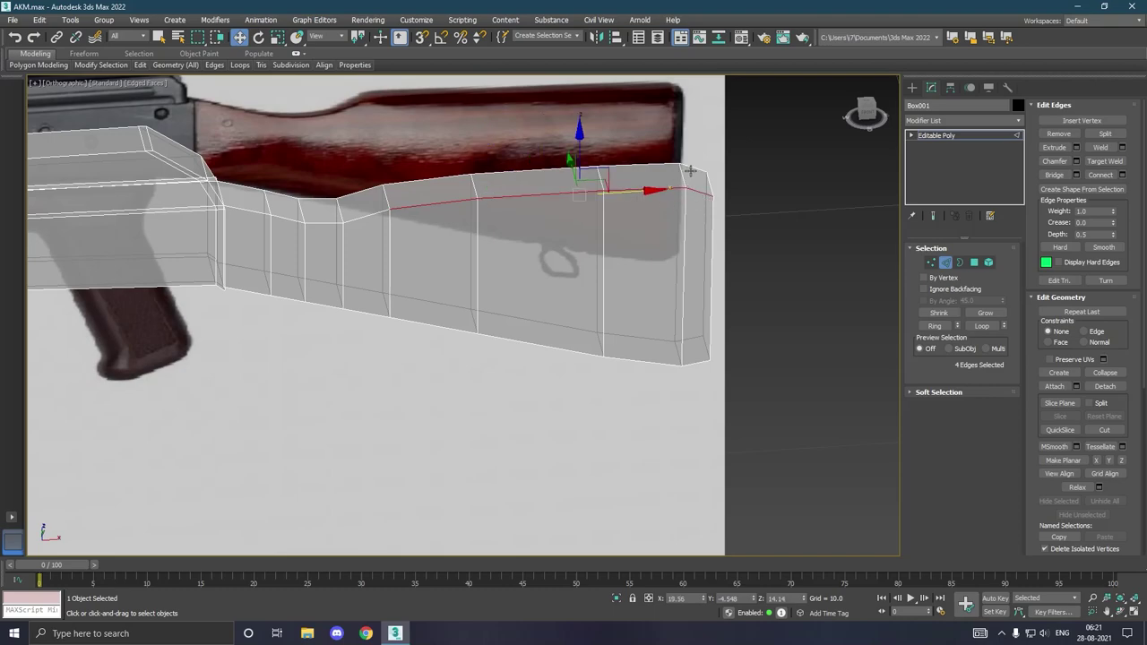
ctrl+click(690, 170)
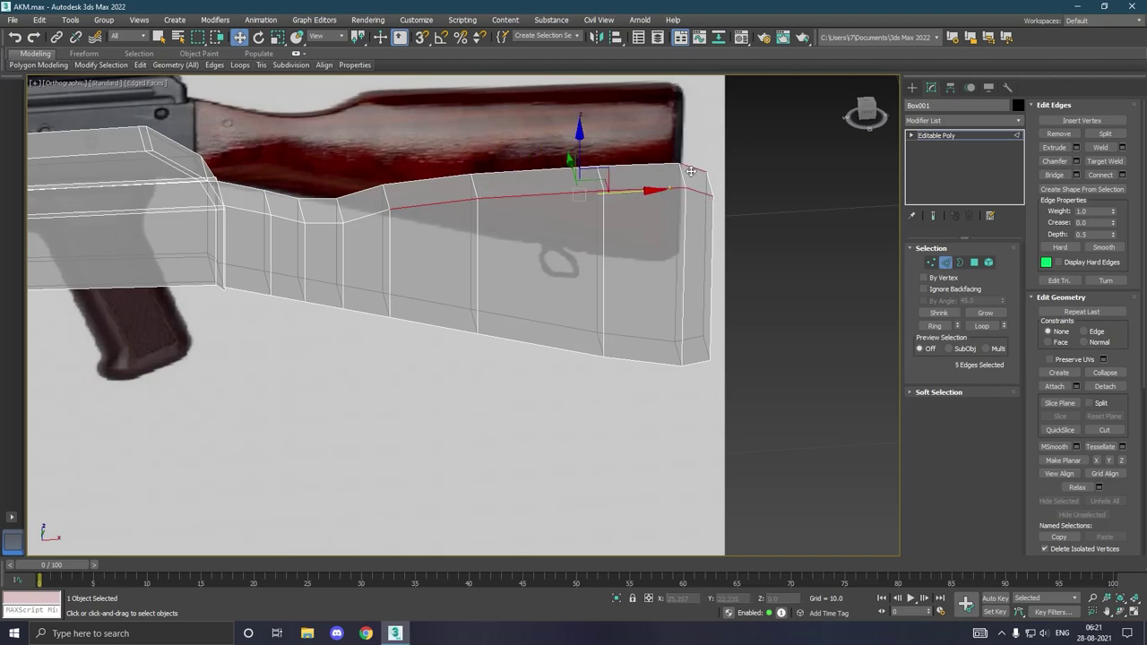
ctrl+click(565, 170)
ctrl+click(455, 173)
ctrl+click(443, 182)
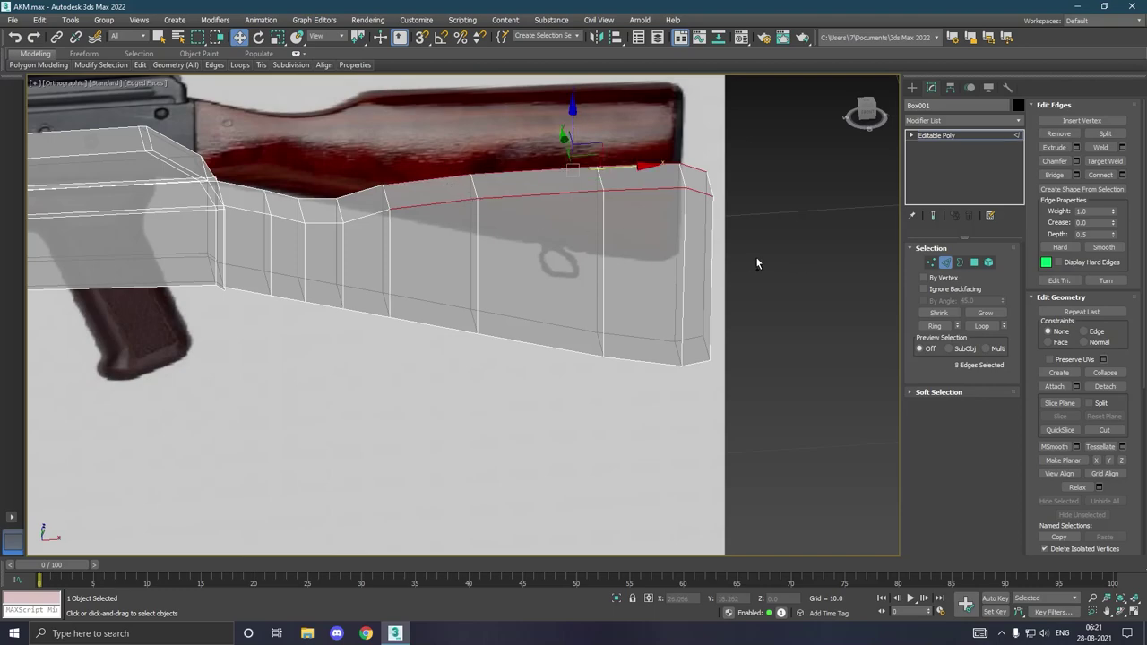
- Return to the Front view and zoom in on the stock
key(f)
scroll(509, 295, up, 5)
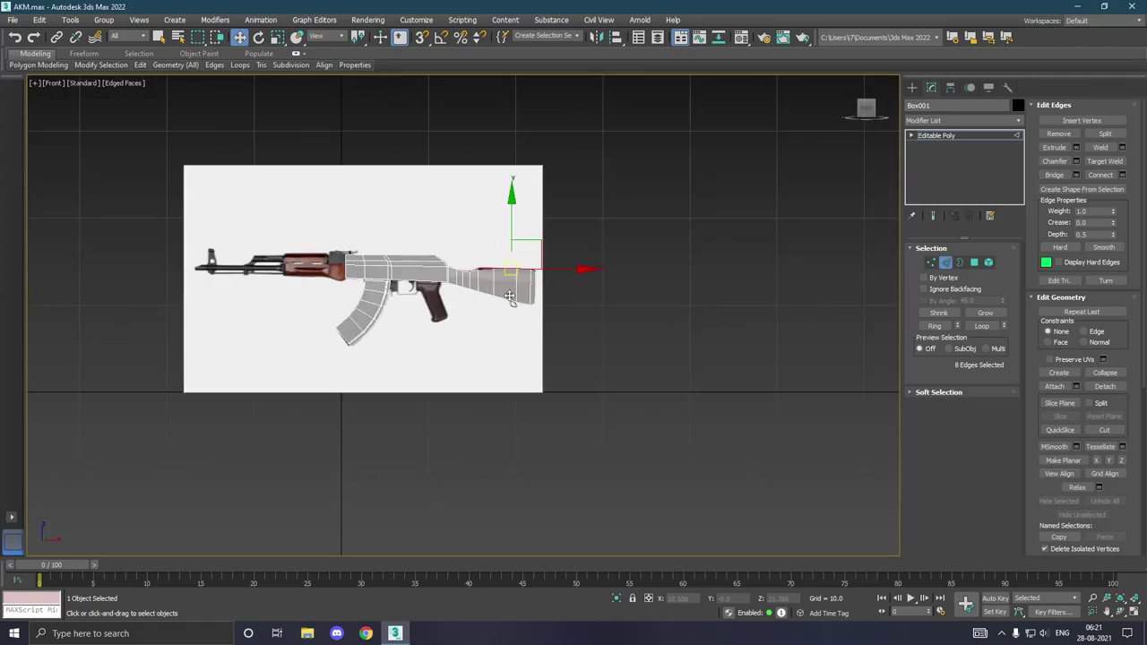
scroll(509, 296, up, 4)
scroll(509, 296, up, 2)
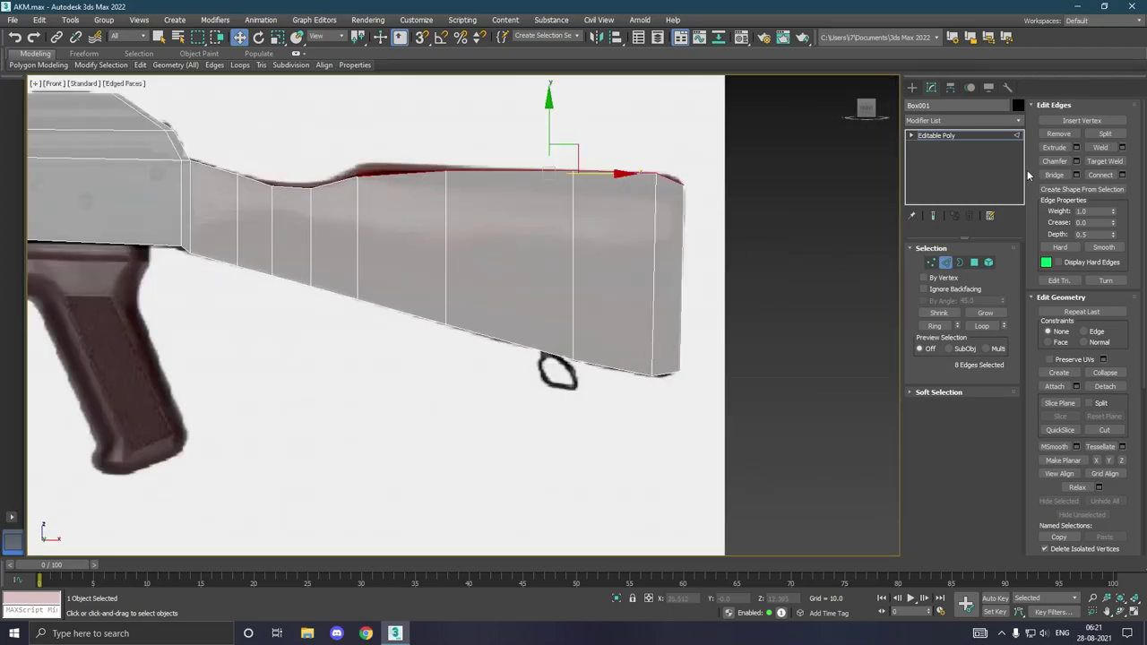
- Chamfer the selected ridge edges with an Edge Chamfer Amount of 0.415
click(1078, 160)
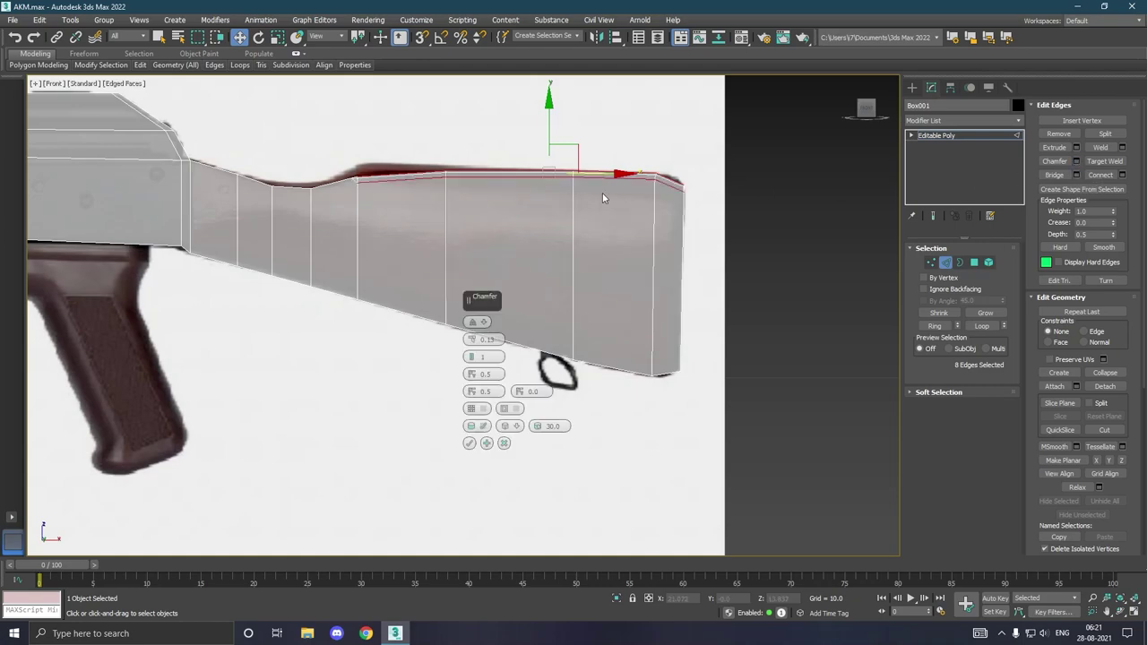
alt+middle_drag(537, 324, 618, 307)
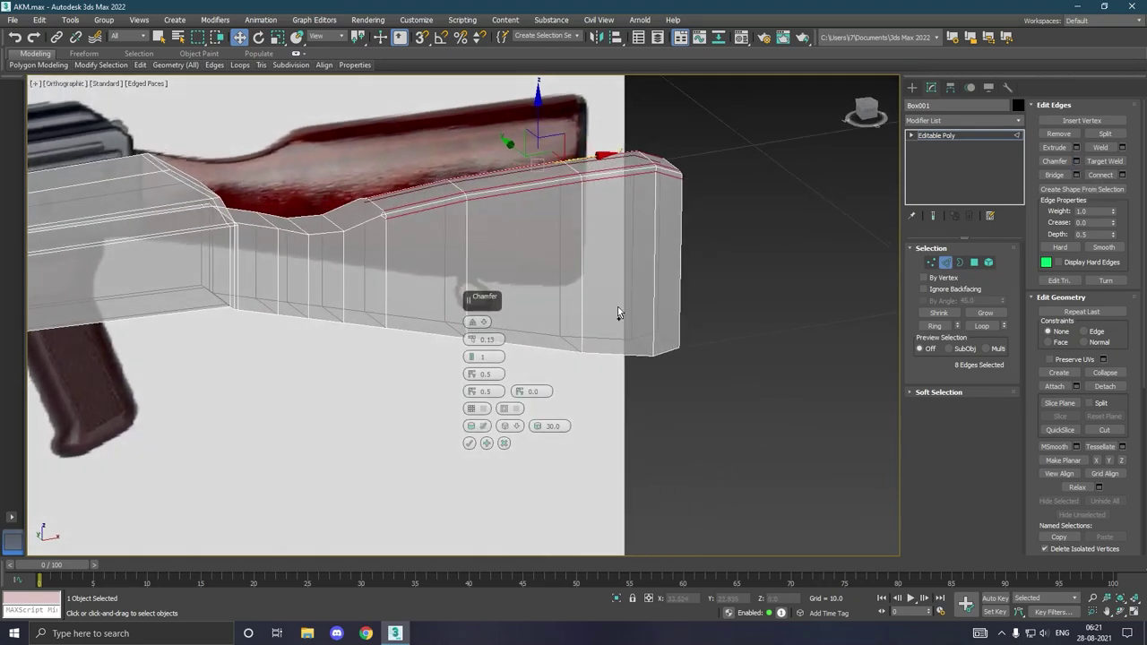
drag(474, 338, 475, 325)
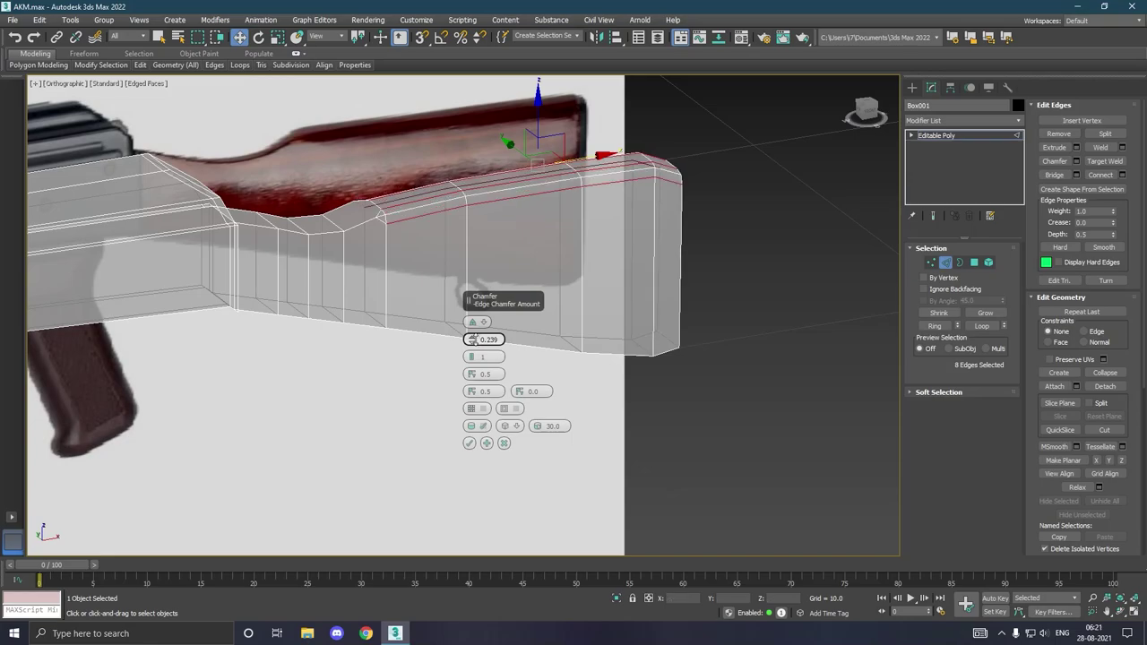
mouse_move(592, 323)
alt+middle_down()
mouse_move(619, 317)
mouse_move(555, 322)
mouse_move(663, 326)
alt+middle_up()
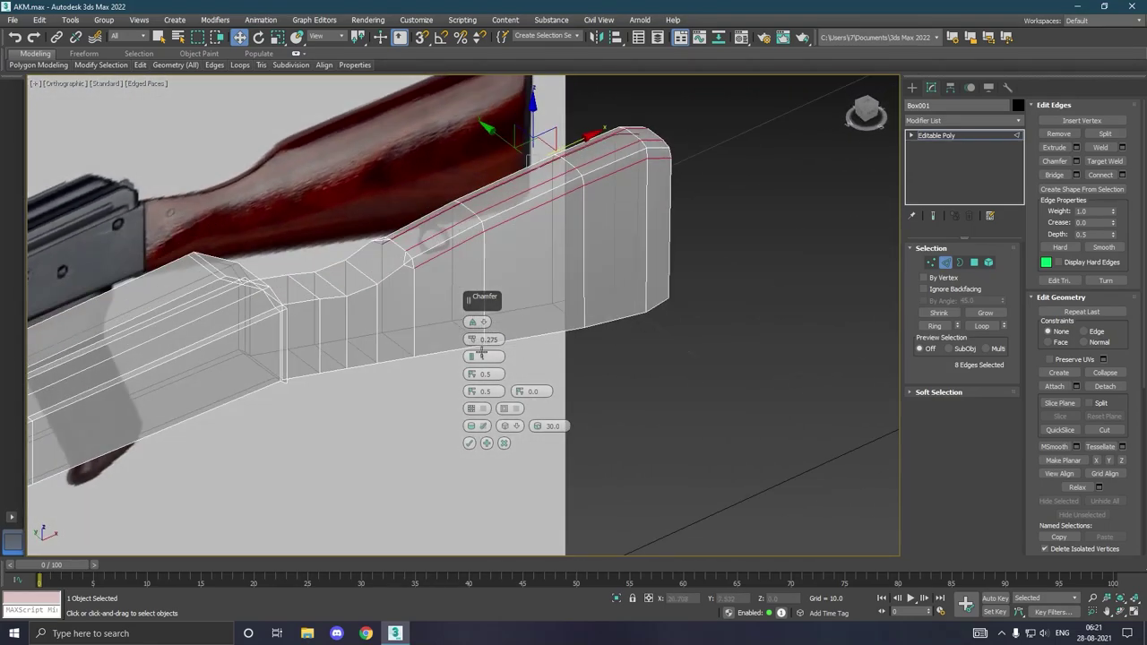
drag(473, 341, 474, 342)
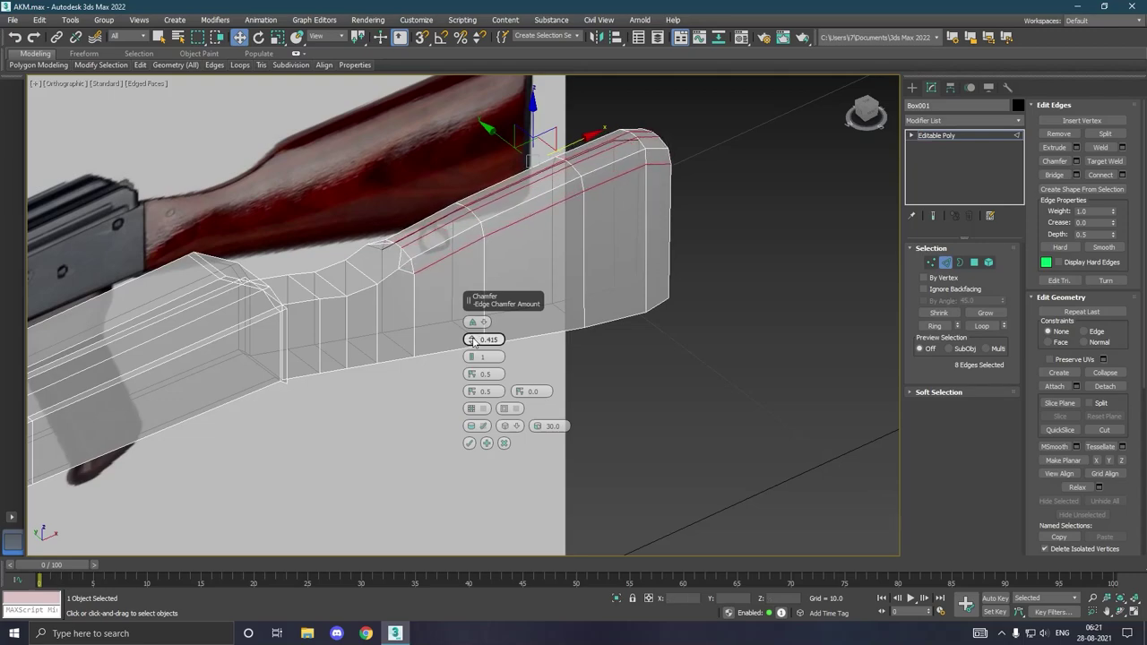
click(470, 445)
- Go back to the Front view and zoom in on the stock
key(f)
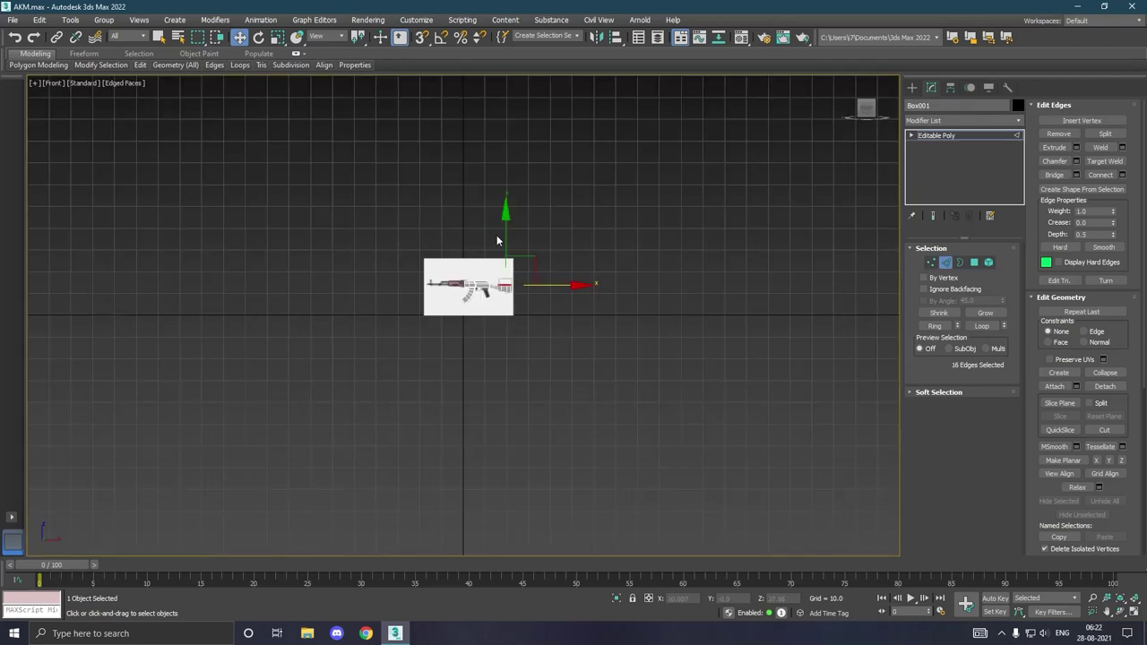
scroll(497, 241, up, 2)
scroll(497, 242, up, 2)
scroll(502, 259, up, 3)
scroll(512, 308, up, 3)
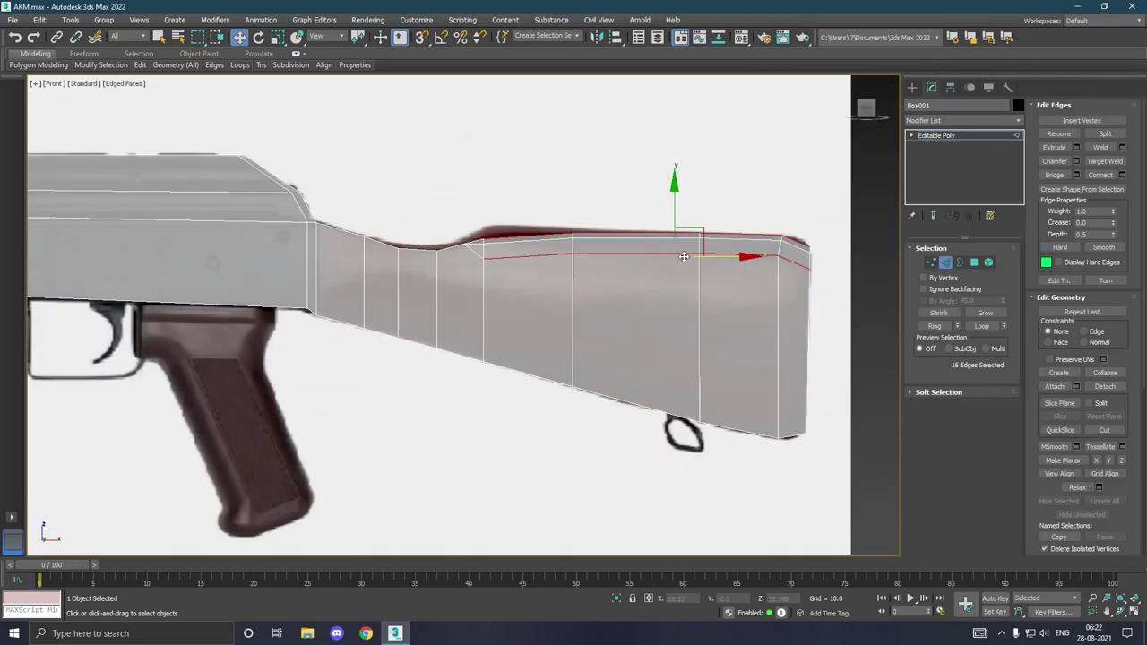
- Move the vertices at the stock's top step, narrow neck and rear top to match the reference
click(932, 263)
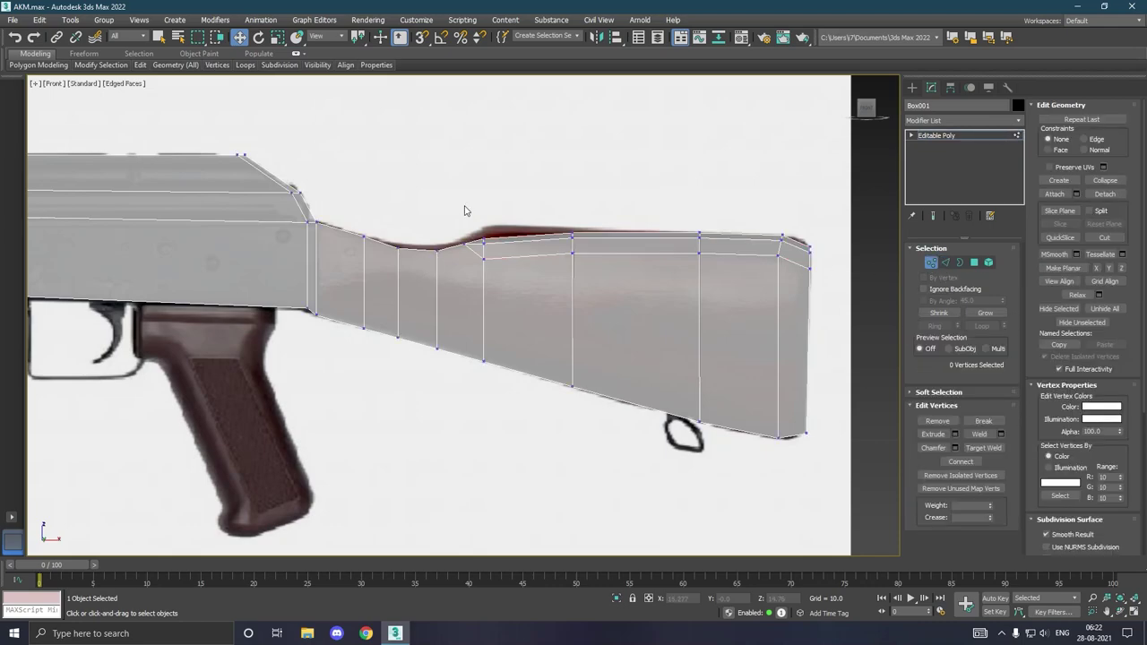
drag(453, 206, 519, 292)
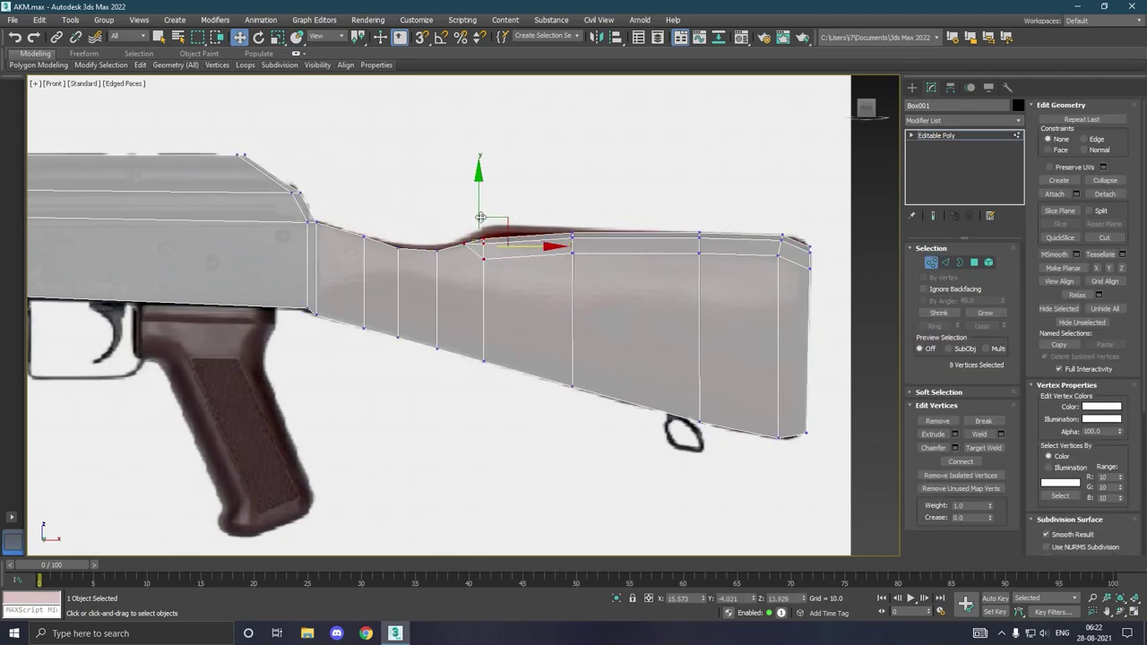
drag(487, 215, 487, 204)
mouse_move(536, 243)
mouse_down()
mouse_move(548, 239)
mouse_move(524, 242)
mouse_up()
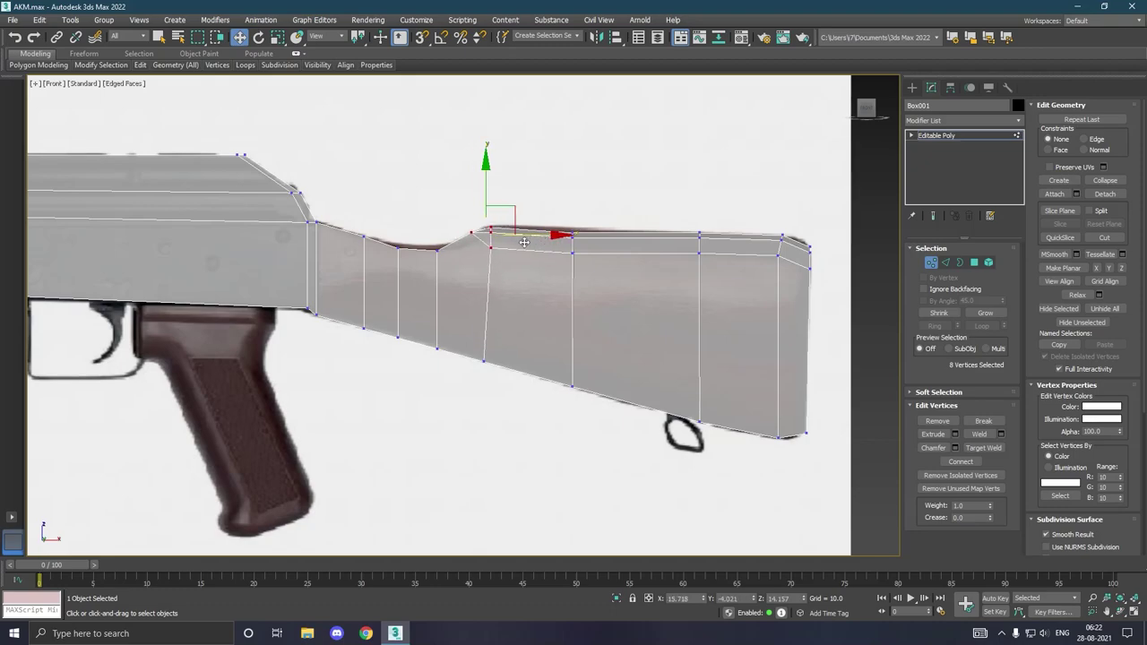
drag(454, 357, 446, 361)
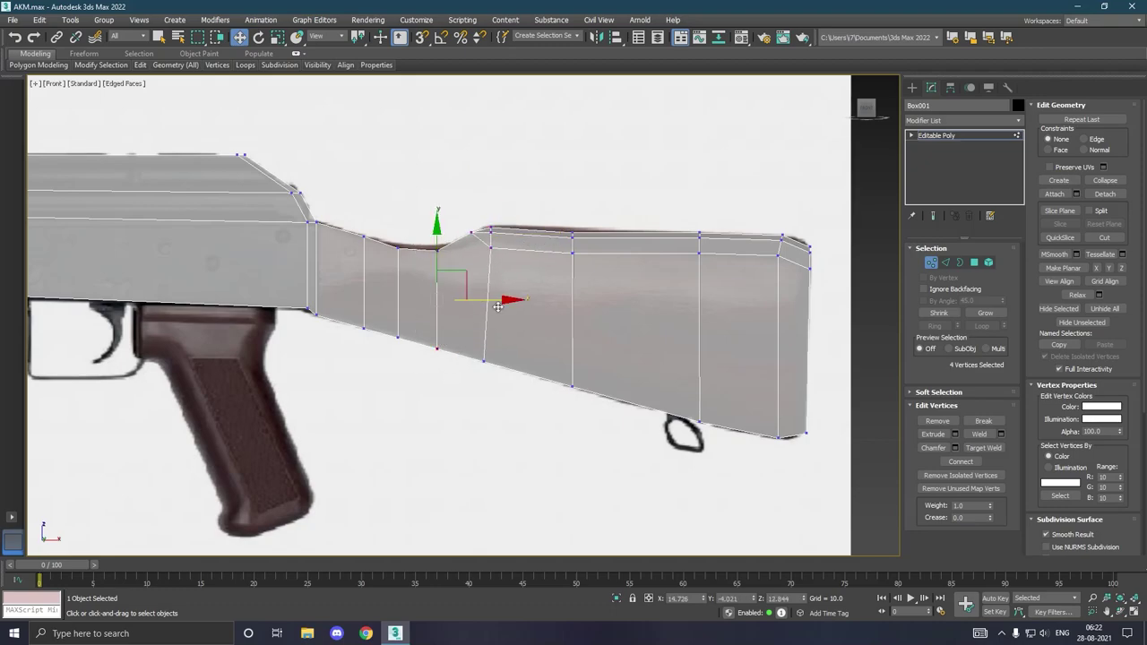
drag(497, 306, 511, 305)
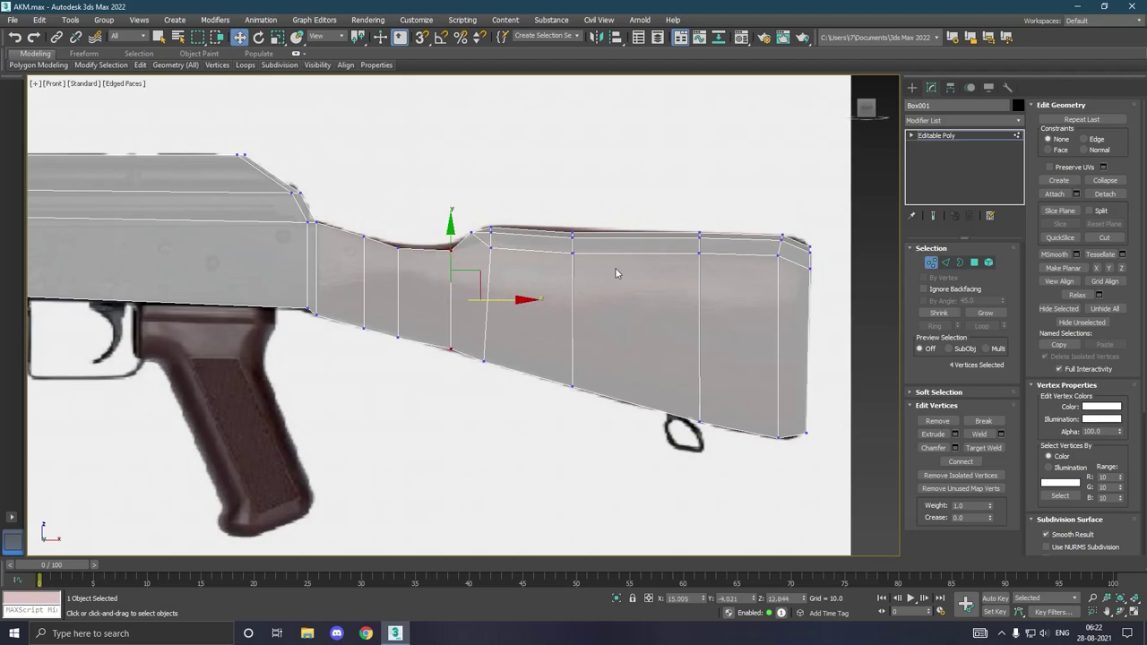
drag(820, 284, 854, 296)
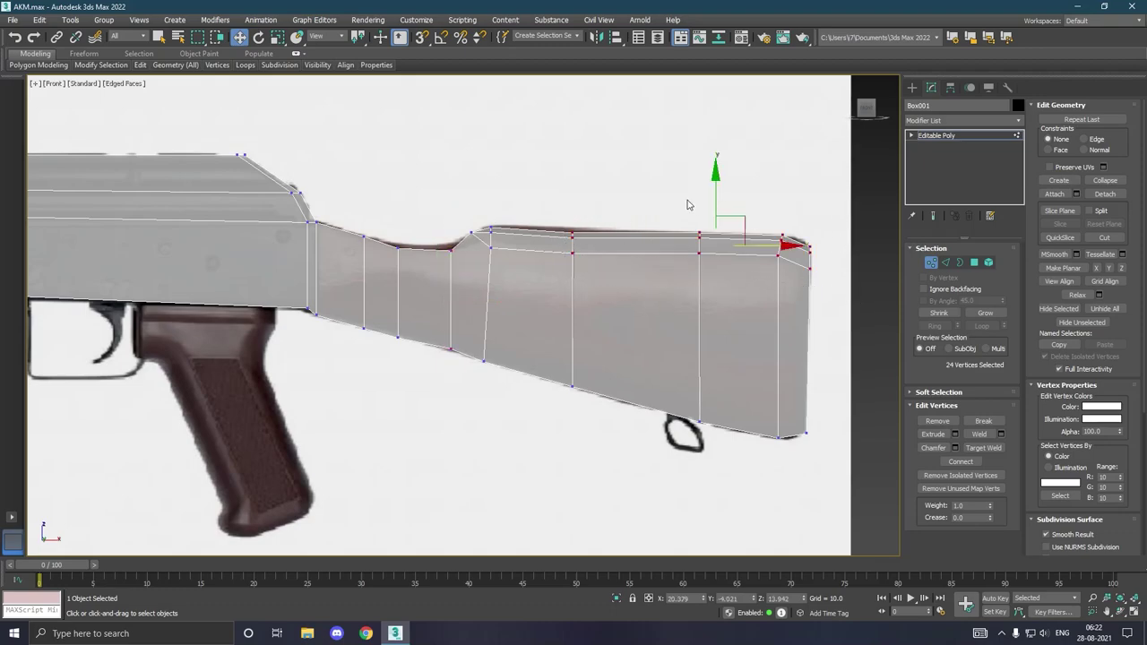
mouse_move(534, 206)
mouse_down()
mouse_move(576, 260)
mouse_move(576, 212)
mouse_up()
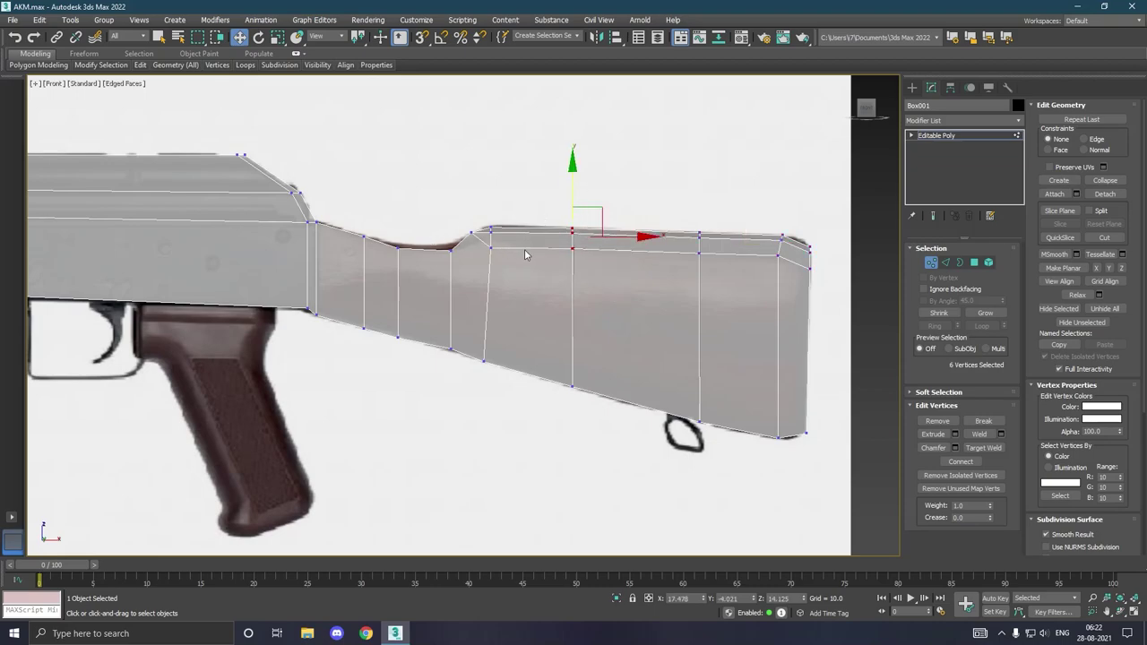
alt+middle_drag(525, 249, 559, 284)
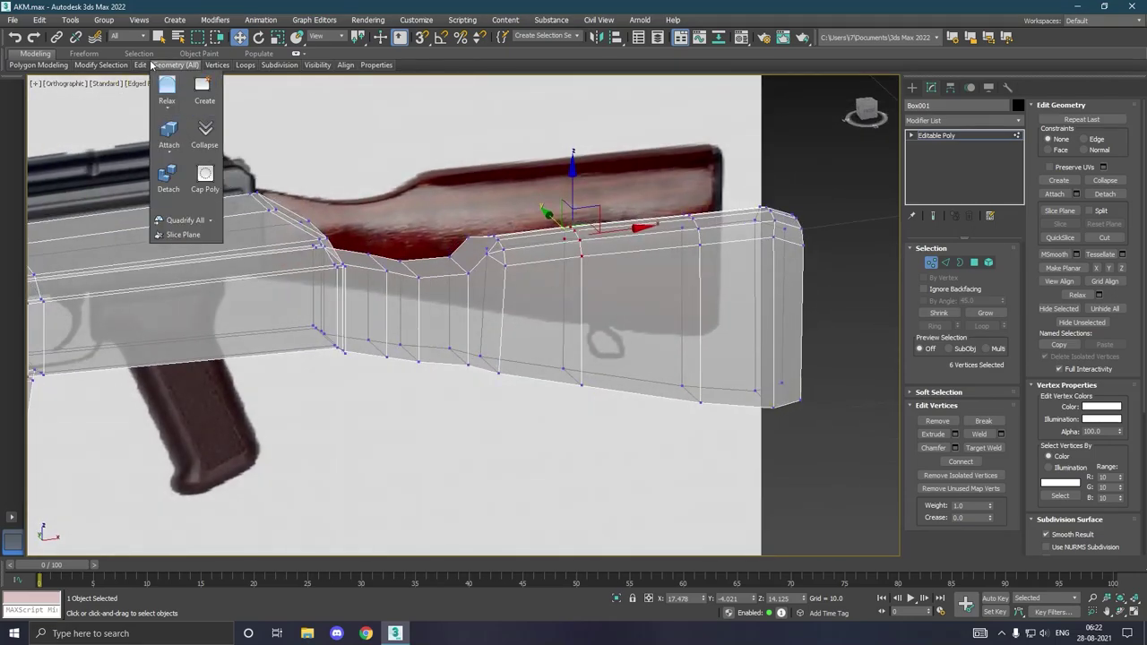
- Insert a horizontal SwiftLoop along the stock and pull its side vertices slightly inward
mouse_move(141, 65)
click(236, 94)
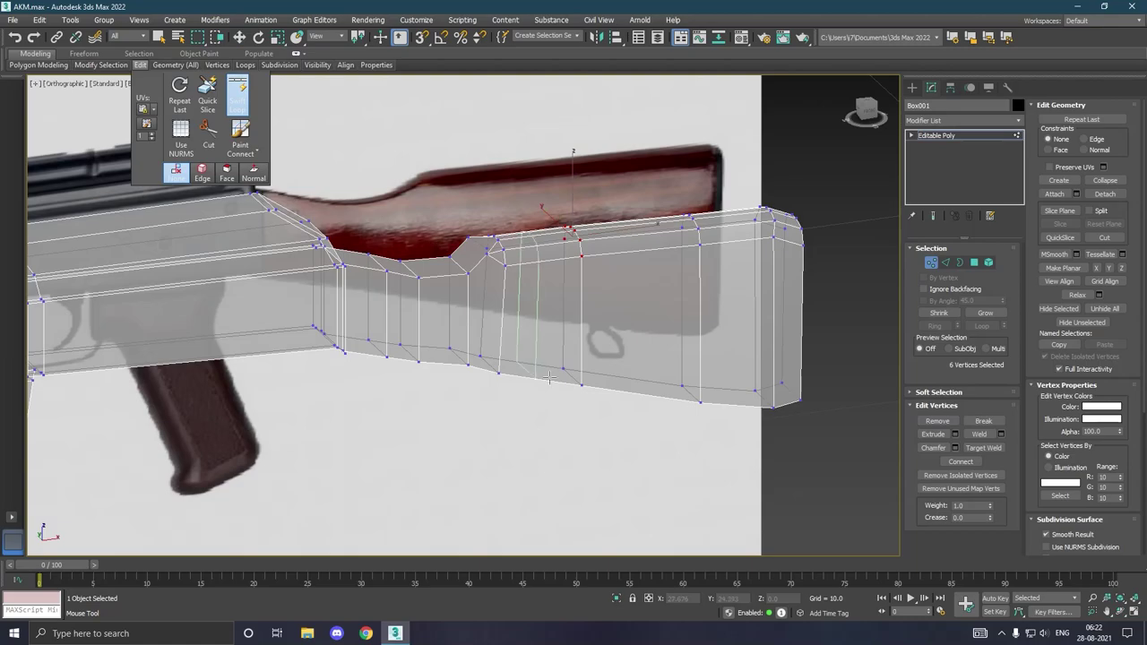
click(504, 324)
key(w)
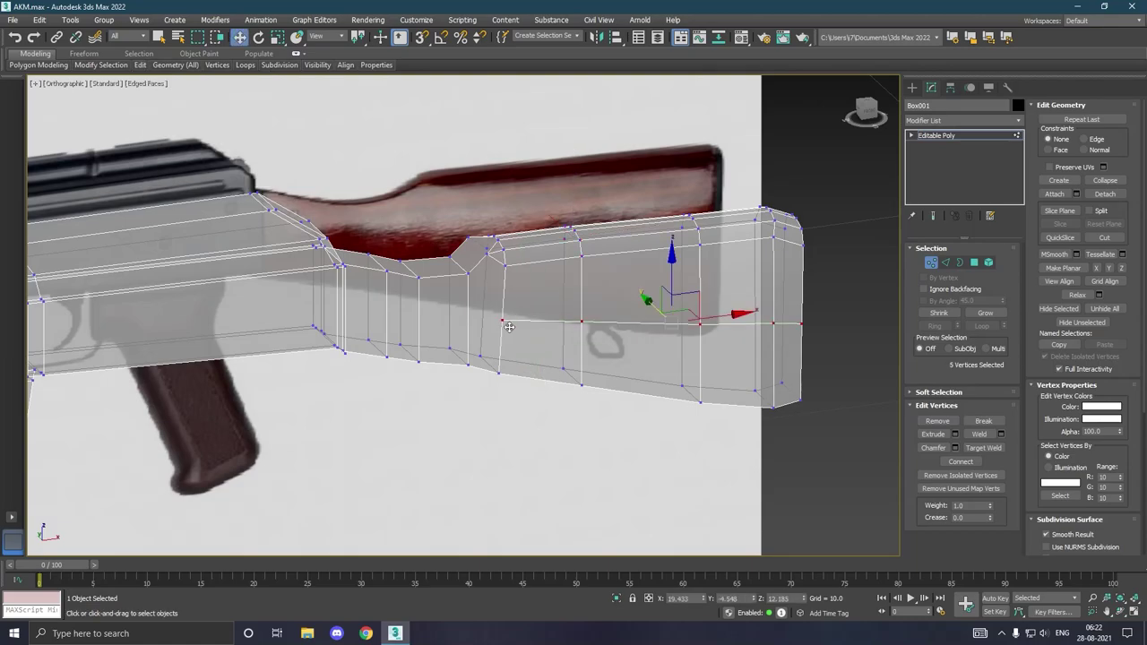
click(584, 323)
alt+middle_drag(588, 323, 593, 330)
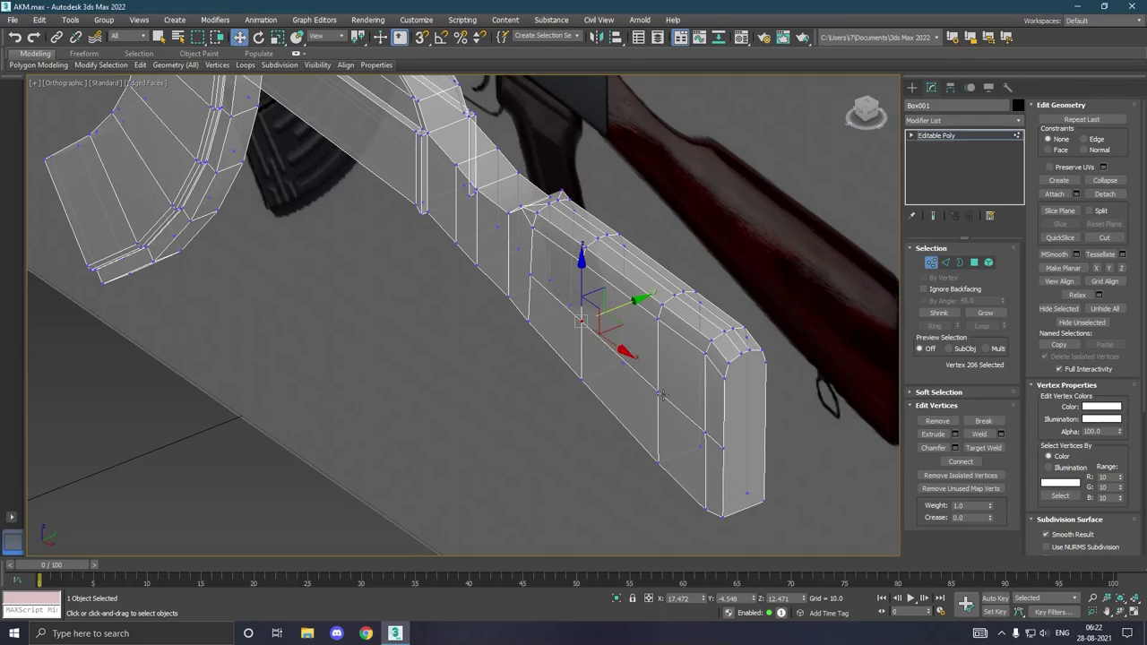
ctrl+click(659, 345)
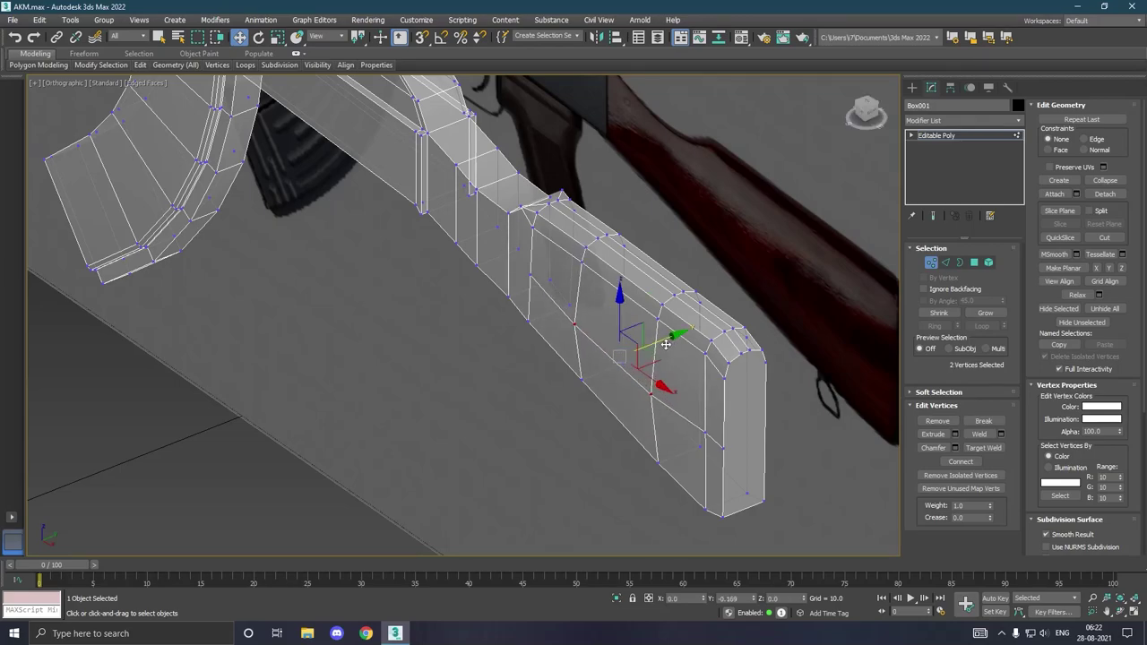
drag(673, 343, 701, 421)
click(708, 441)
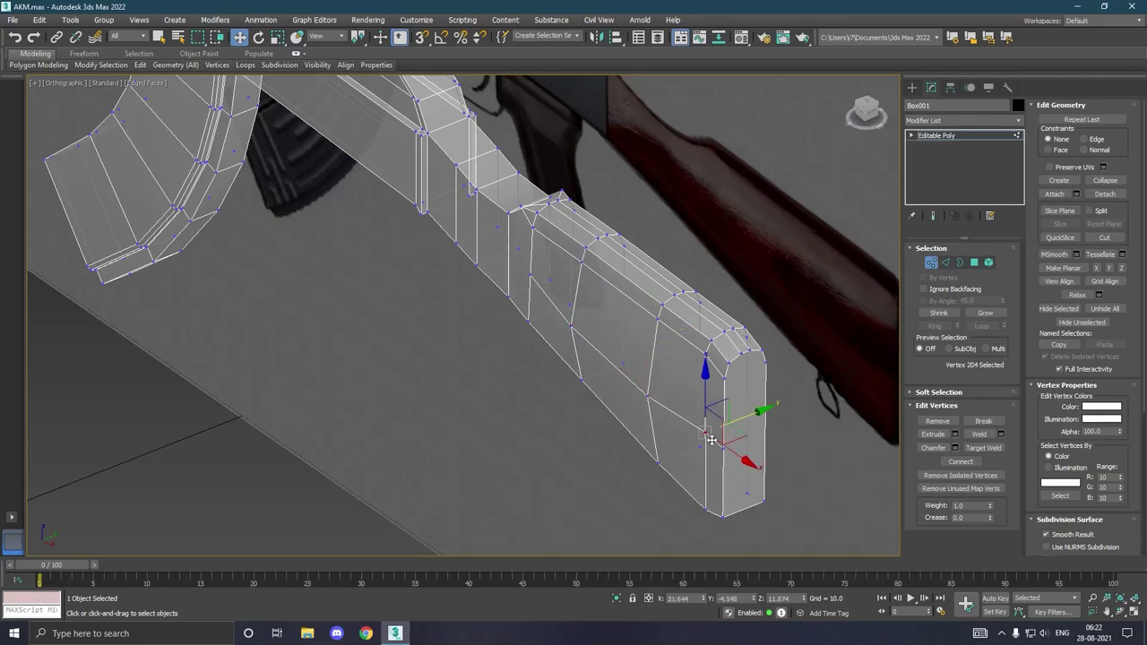
drag(743, 426, 740, 429)
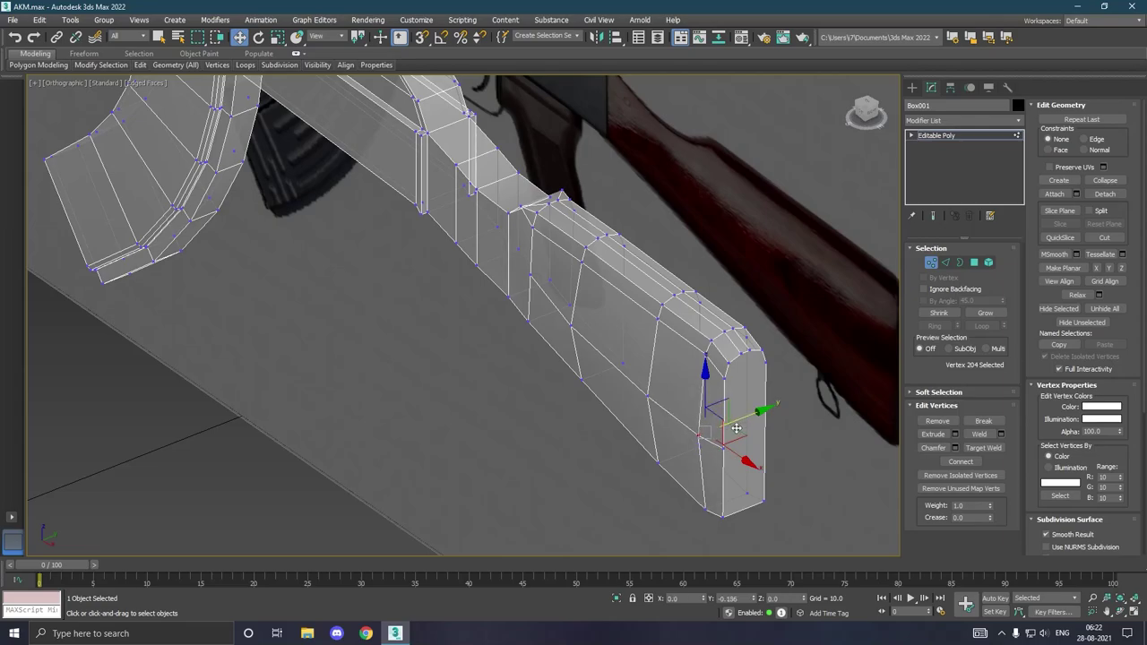
- Select another side vertex and view the stock around its butt end
alt+middle_drag(540, 361, 668, 375)
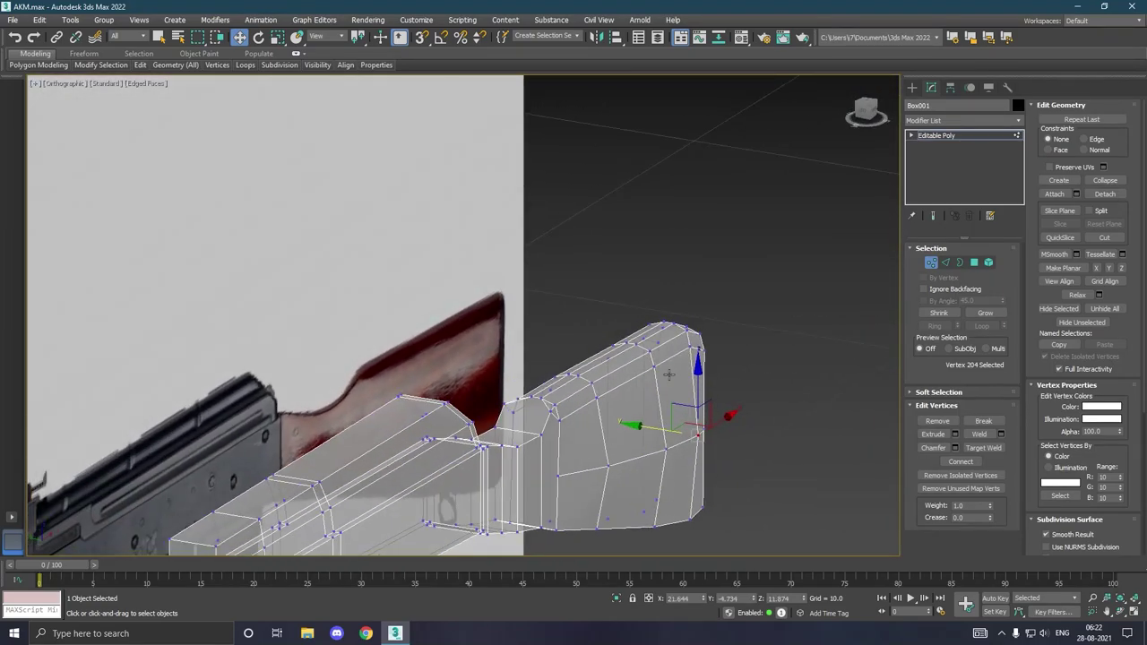
middle_drag(635, 418, 613, 364)
alt+middle_drag(581, 421, 525, 440)
click(405, 408)
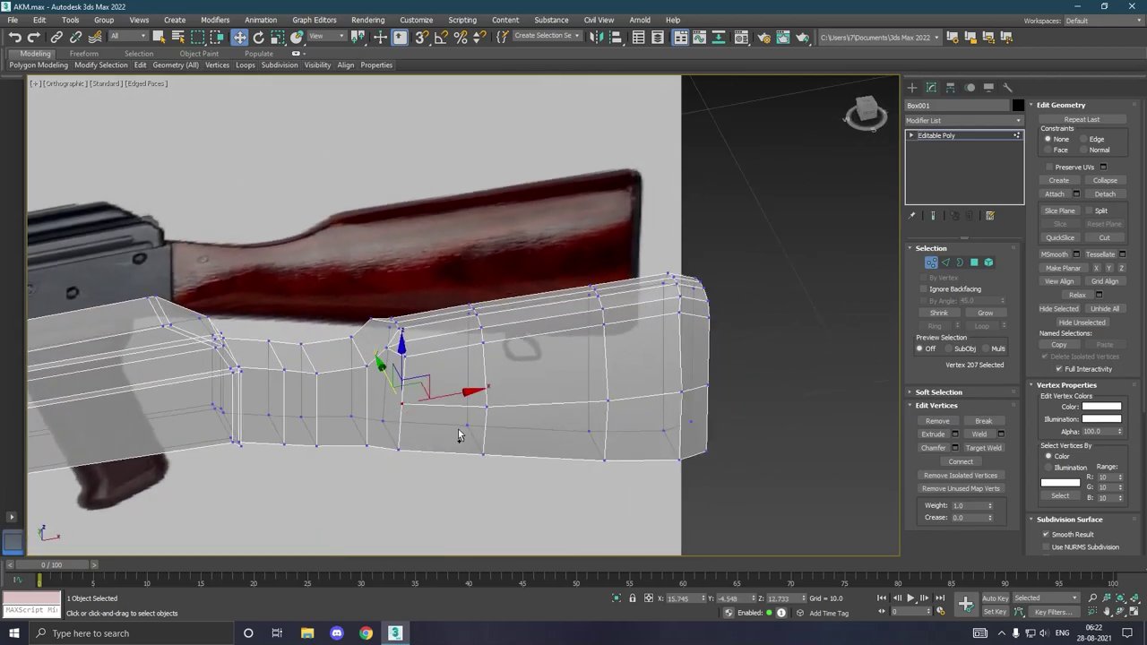
mouse_move(405, 409)
alt+middle_down()
mouse_move(364, 407)
mouse_move(542, 402)
mouse_move(374, 395)
mouse_move(327, 362)
alt+middle_up()
alt+middle_drag(381, 397, 369, 395)
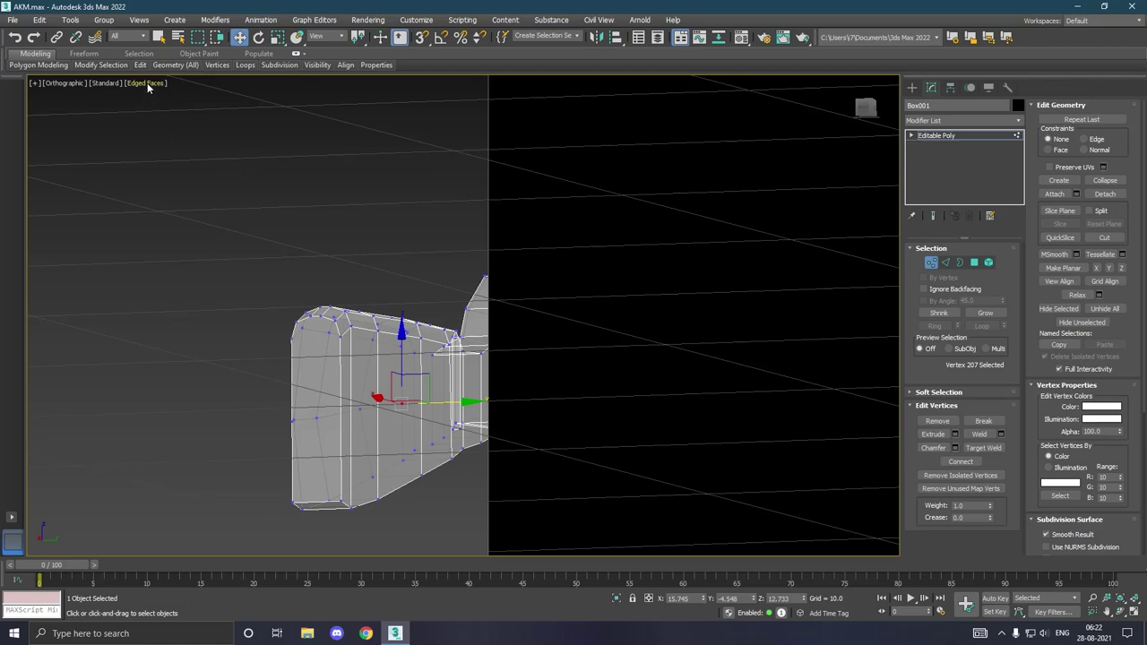
mouse_move(139, 64)
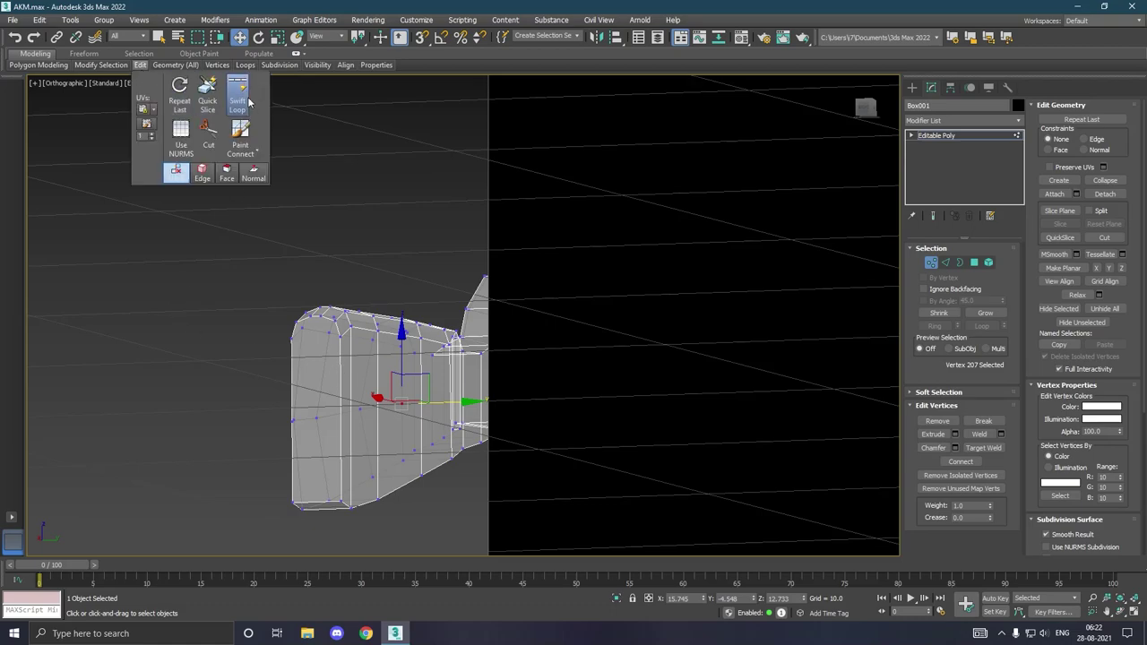
- Add a SwiftLoop across the butt end and nudge its vertex outward to round it
click(238, 94)
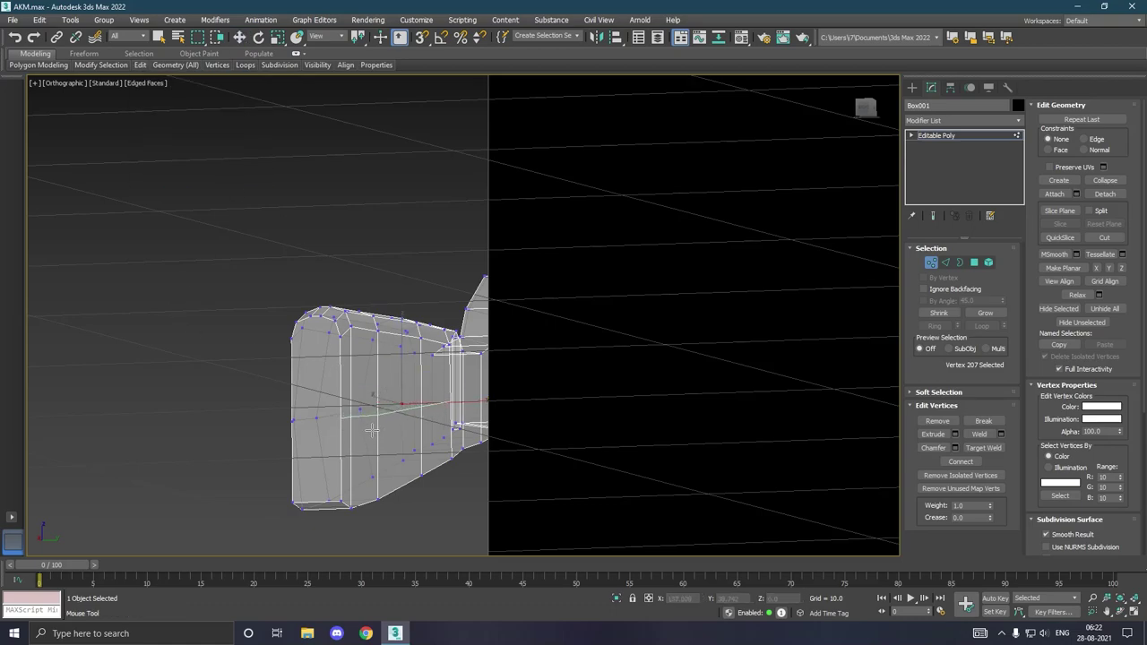
right_click(364, 426)
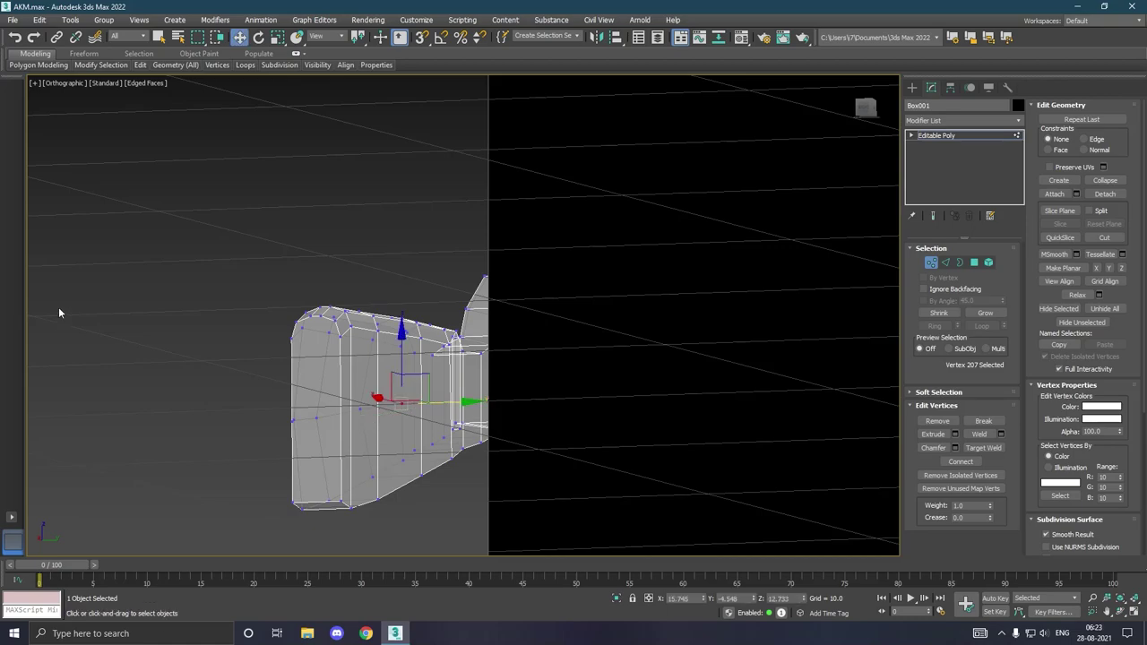
mouse_move(139, 65)
click(238, 94)
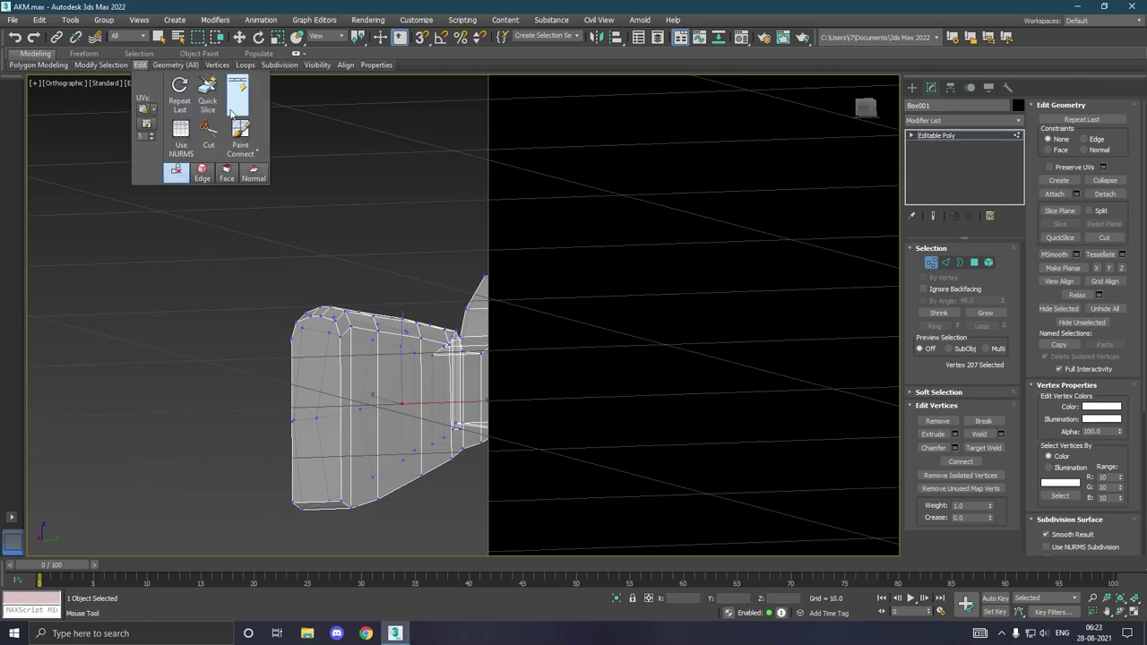
click(362, 429)
right_click(354, 423)
click(356, 422)
alt+middle_drag(412, 439, 415, 460)
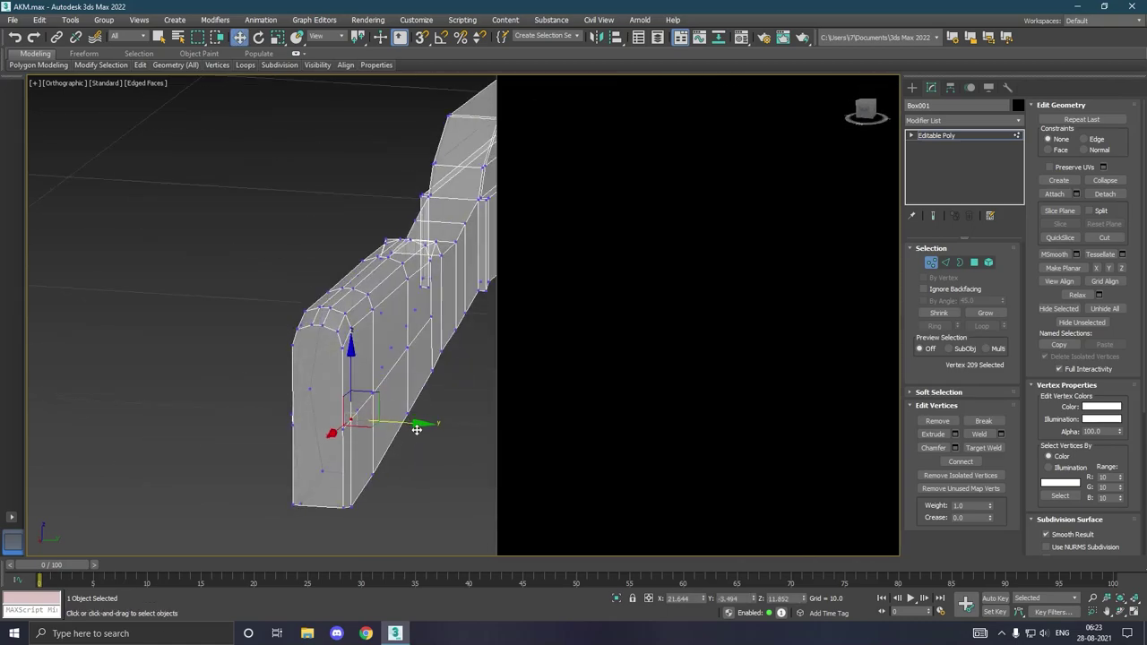
drag(411, 427, 425, 431)
- Push several more butt-end vertices slightly outward to round the stock
click(409, 383)
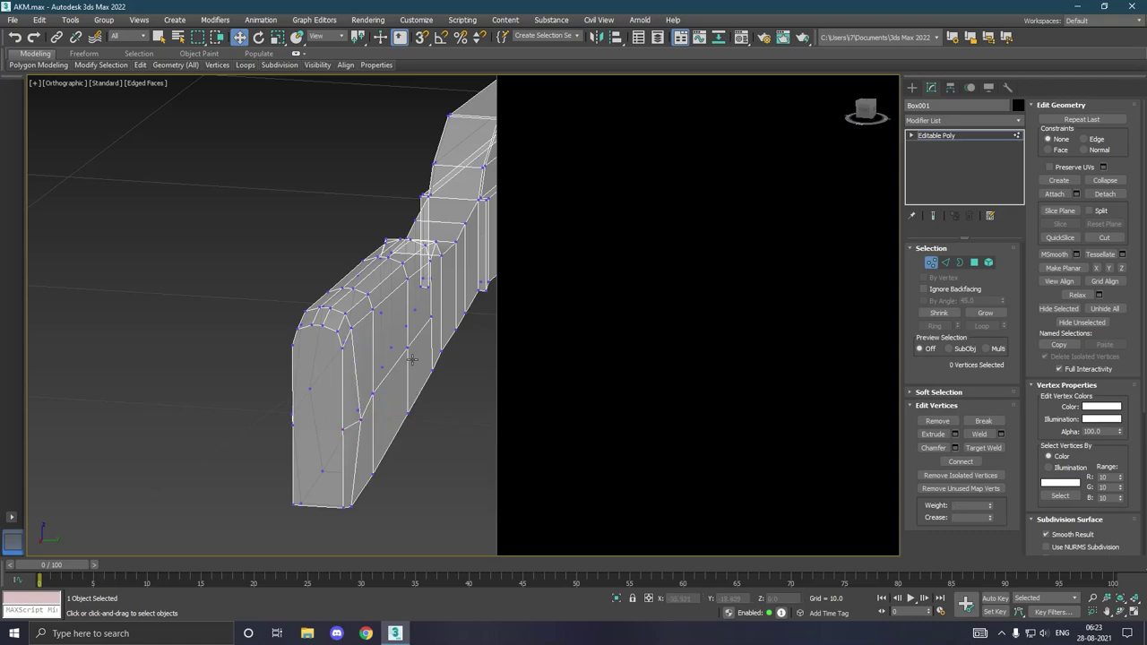
click(409, 349)
mouse_move(464, 359)
mouse_down()
mouse_move(419, 386)
mouse_move(438, 404)
mouse_up()
click(379, 401)
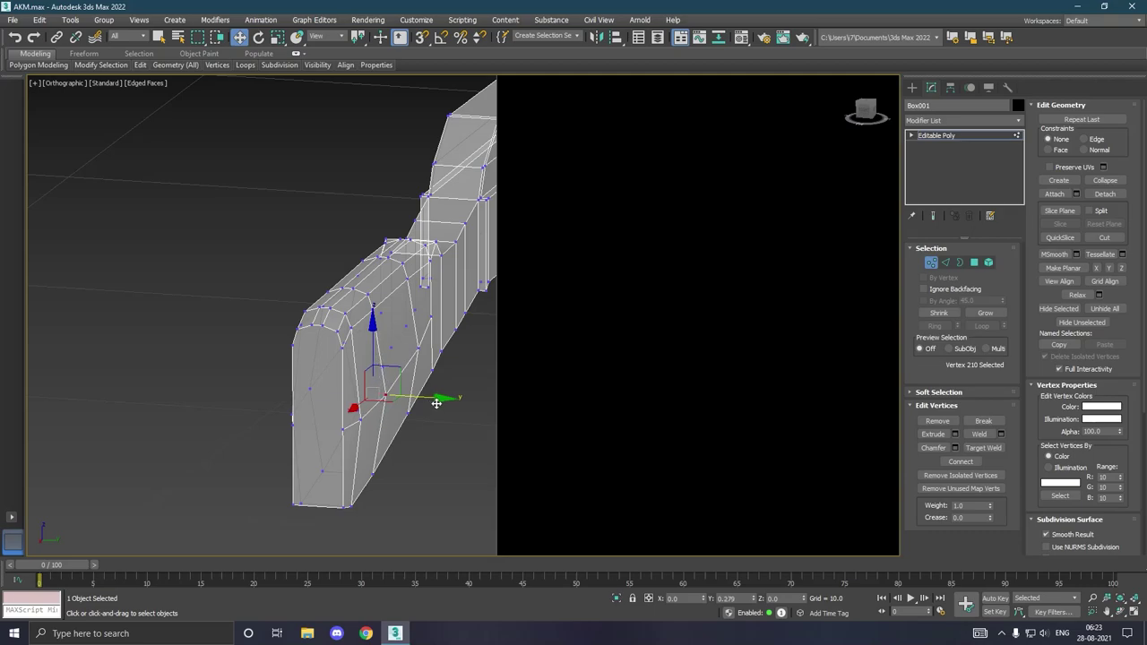
click(431, 319)
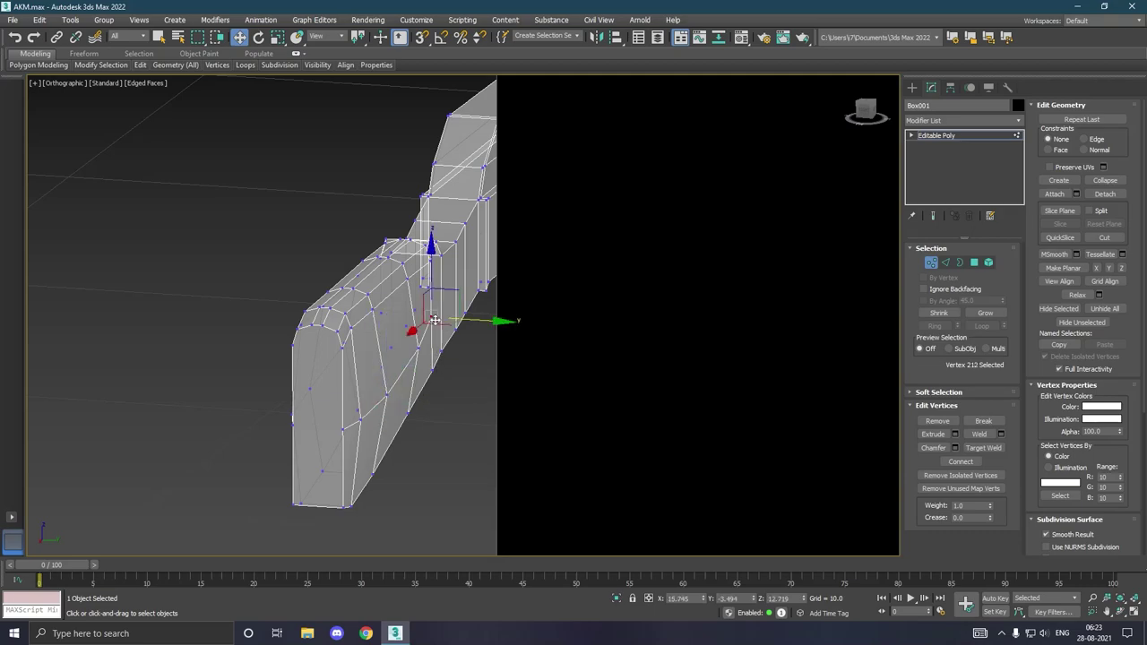
drag(498, 326, 505, 326)
alt+middle_drag(427, 383, 527, 393)
- Return to the Front view, exit vertex editing and deselect the rifle
key(f)
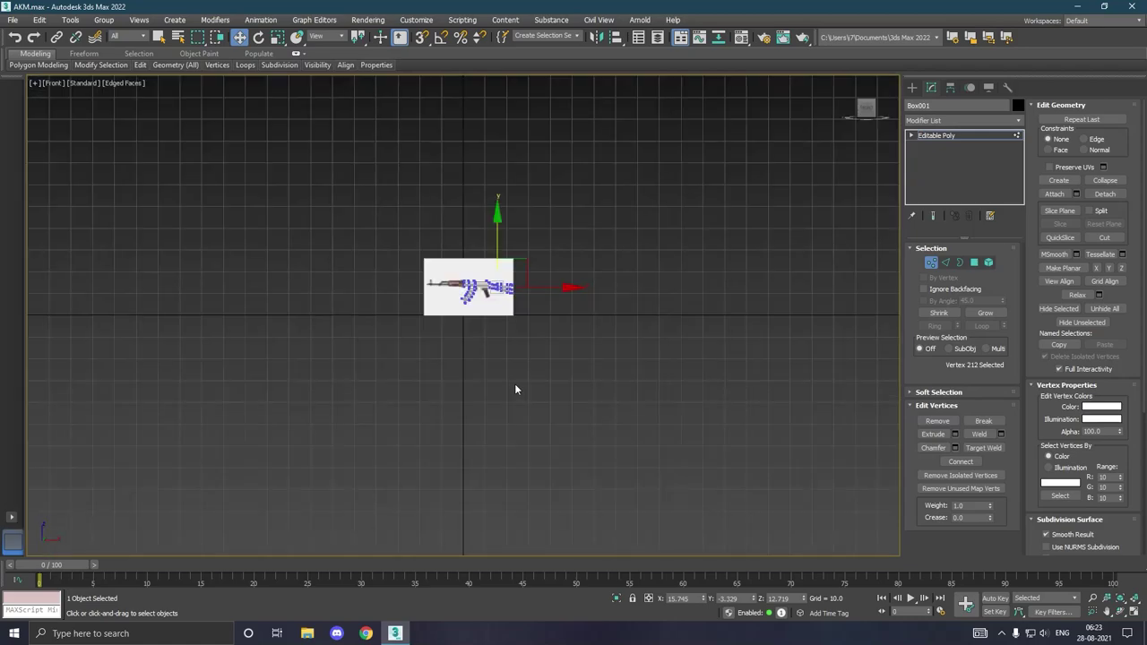
scroll(517, 296, up, 5)
scroll(517, 296, up, 4)
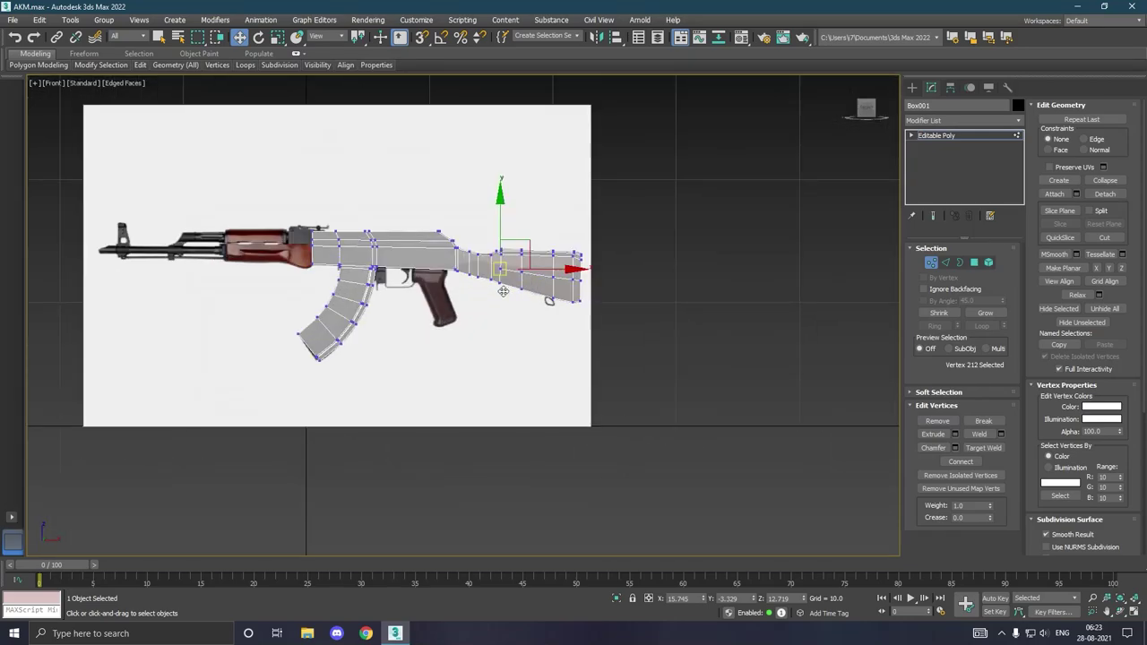
scroll(517, 296, up, 4)
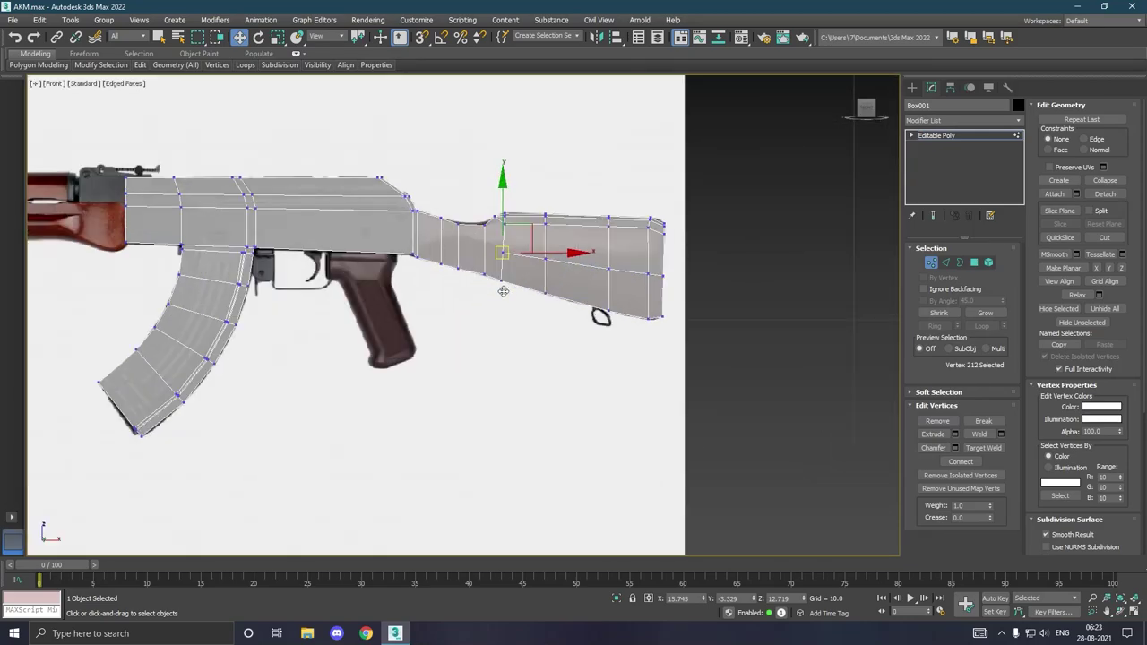
click(954, 137)
click(805, 222)
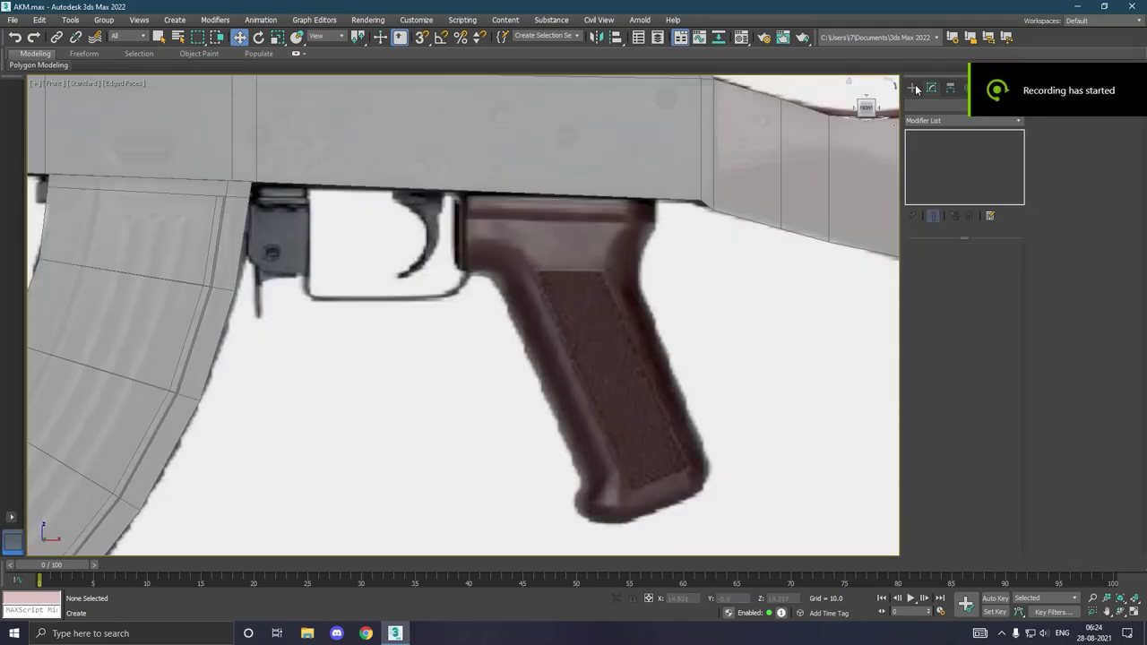
- Draw a thin Box, Box002, over the wooden handguard in the Front view
click(912, 87)
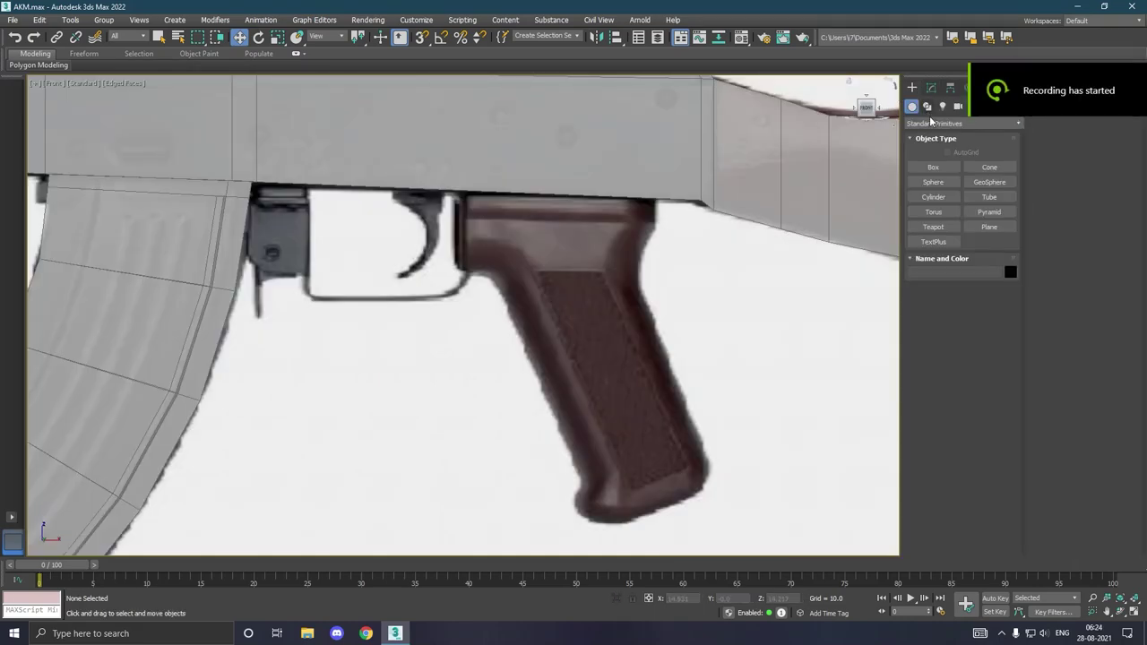
click(937, 170)
scroll(663, 222, down, 2)
scroll(670, 227, down, 2)
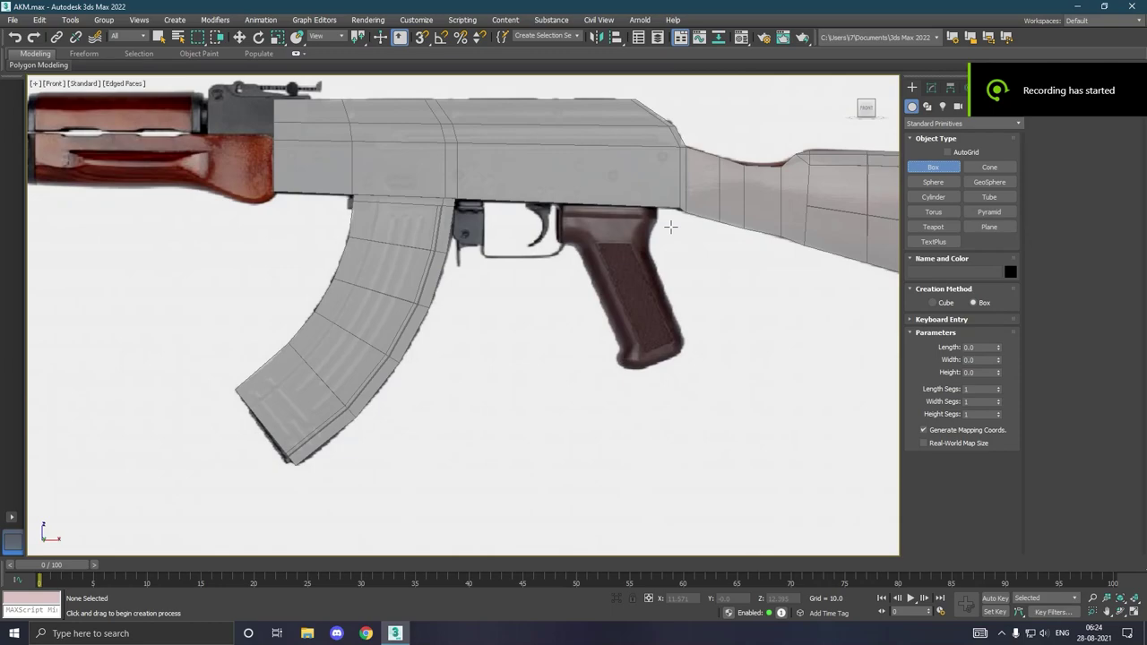
scroll(670, 227, down, 2)
scroll(654, 240, up, 2)
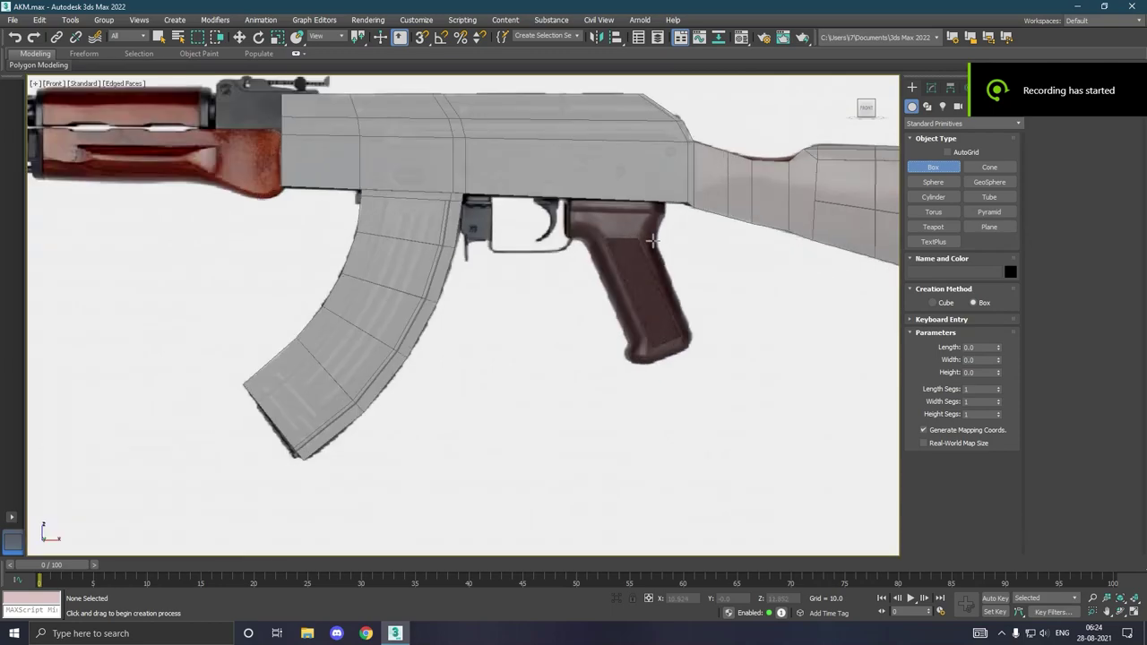
scroll(506, 240, down, 2)
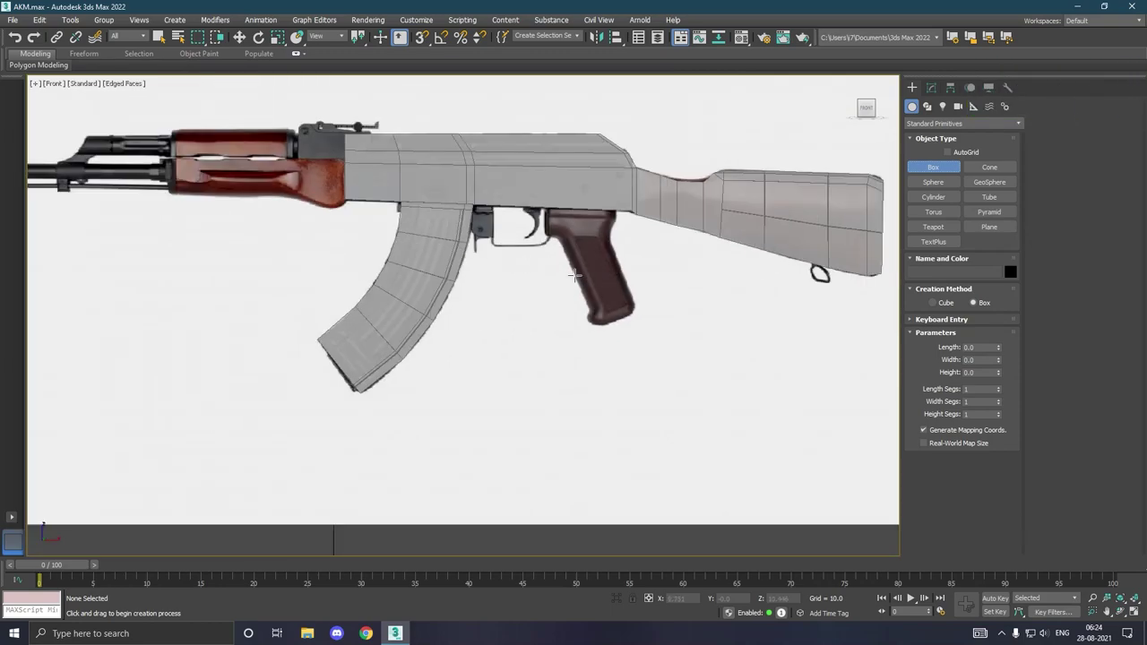
scroll(287, 160, up, 2)
scroll(328, 144, up, 1)
scroll(328, 144, up, 1)
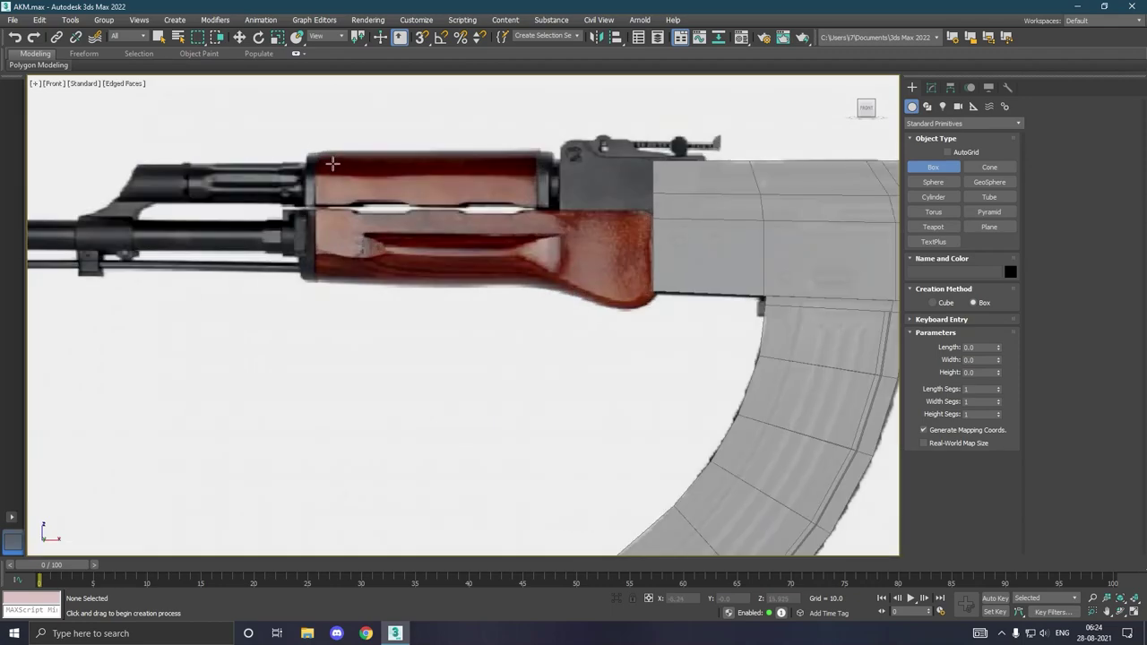
drag(317, 154, 661, 316)
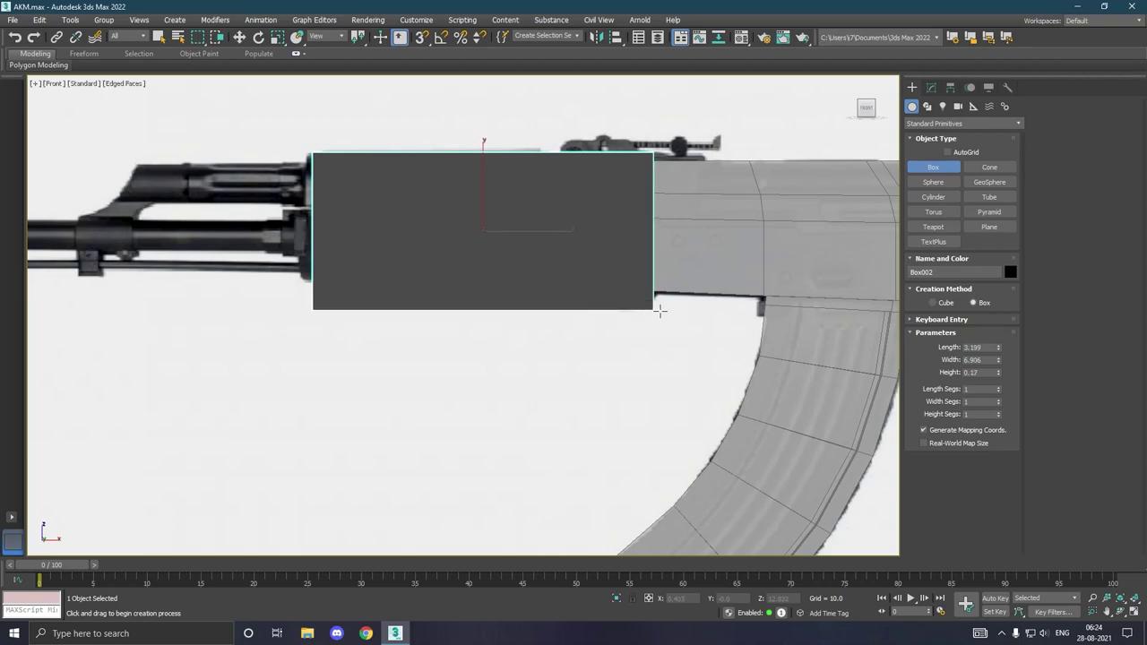
click(659, 310)
- Give Box002 a light grey material and make it see-through with Alt+X
key(w)
key(m)
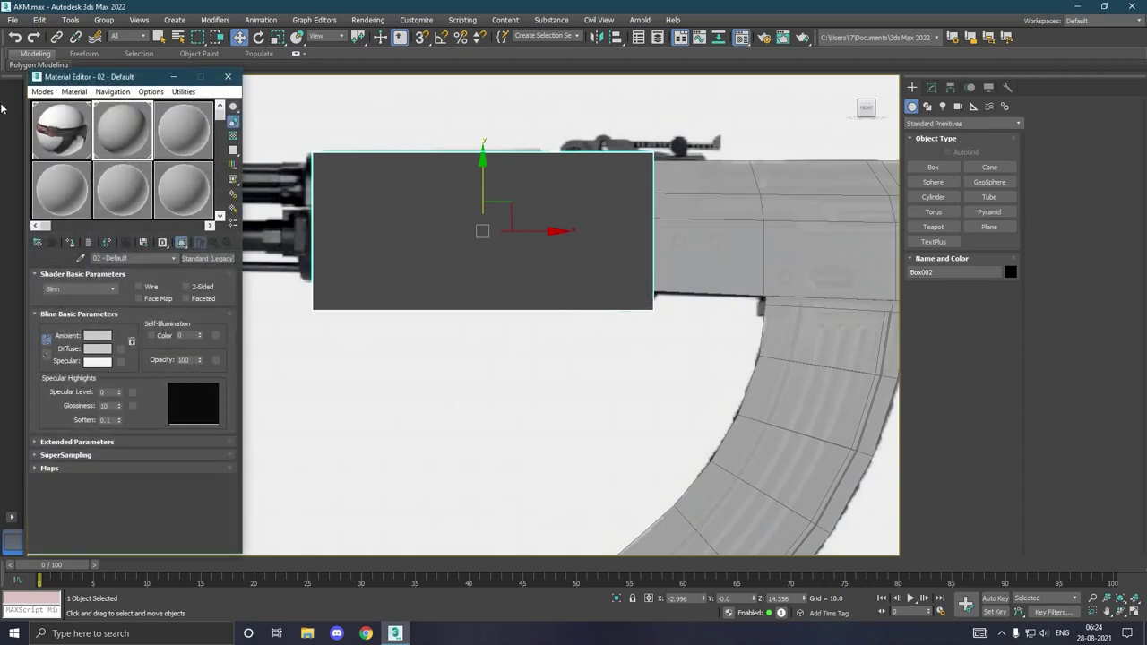
click(71, 243)
key(m)
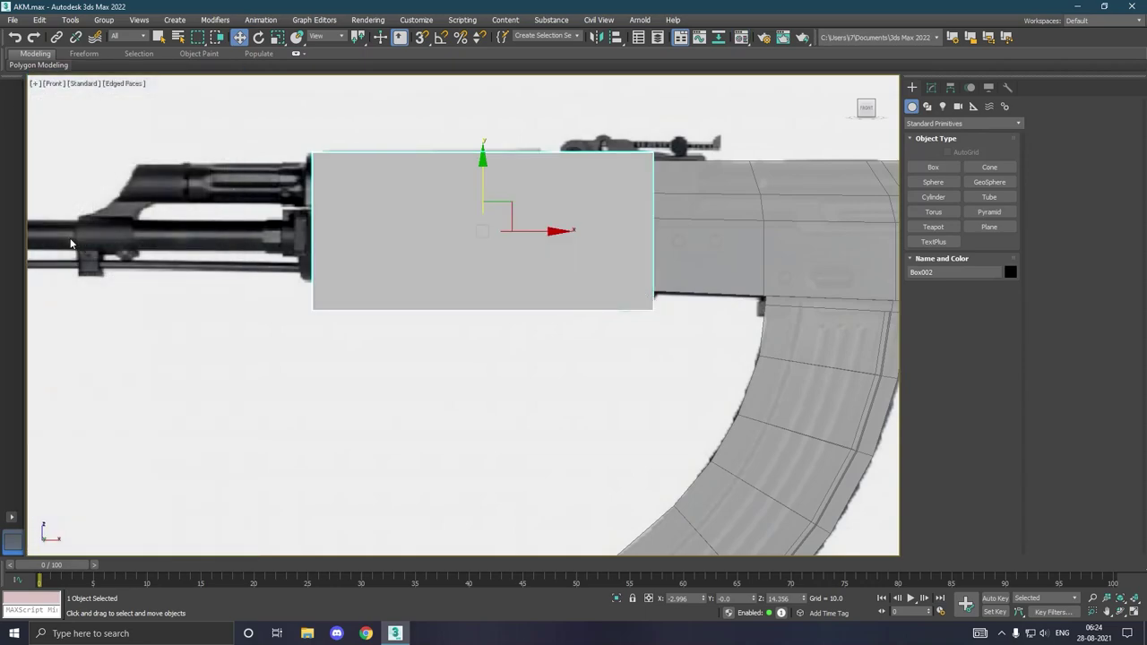
key(alt+x)
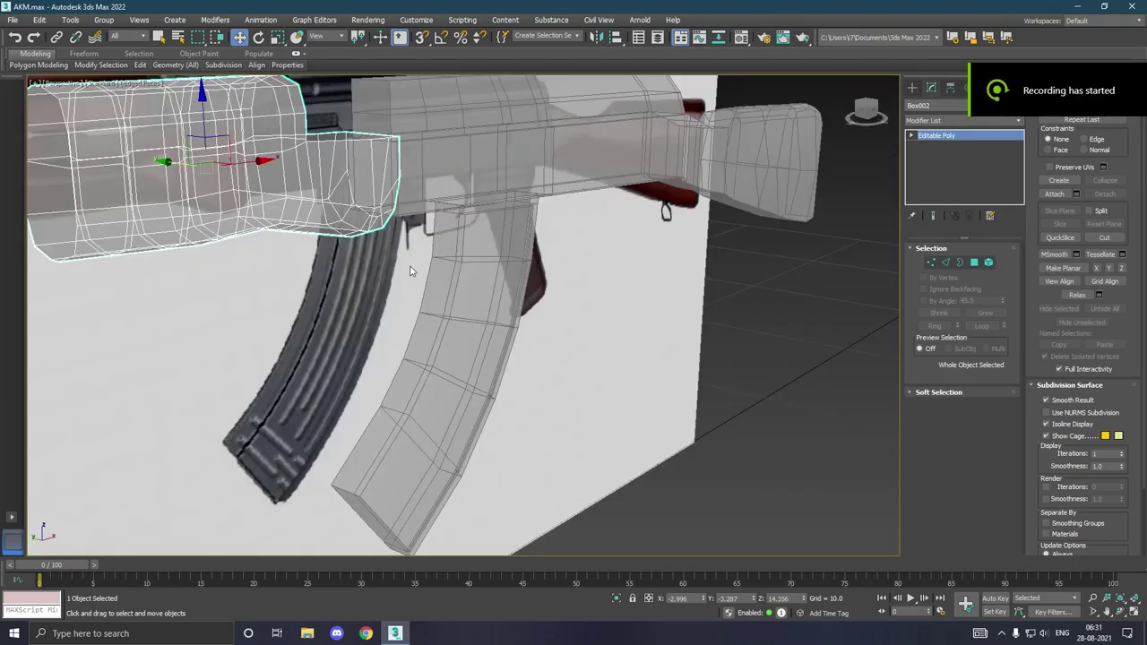
mouse_move(410, 271)
alt+middle_down()
mouse_move(441, 267)
mouse_move(416, 264)
alt+middle_up()
scroll(276, 230, up, 2)
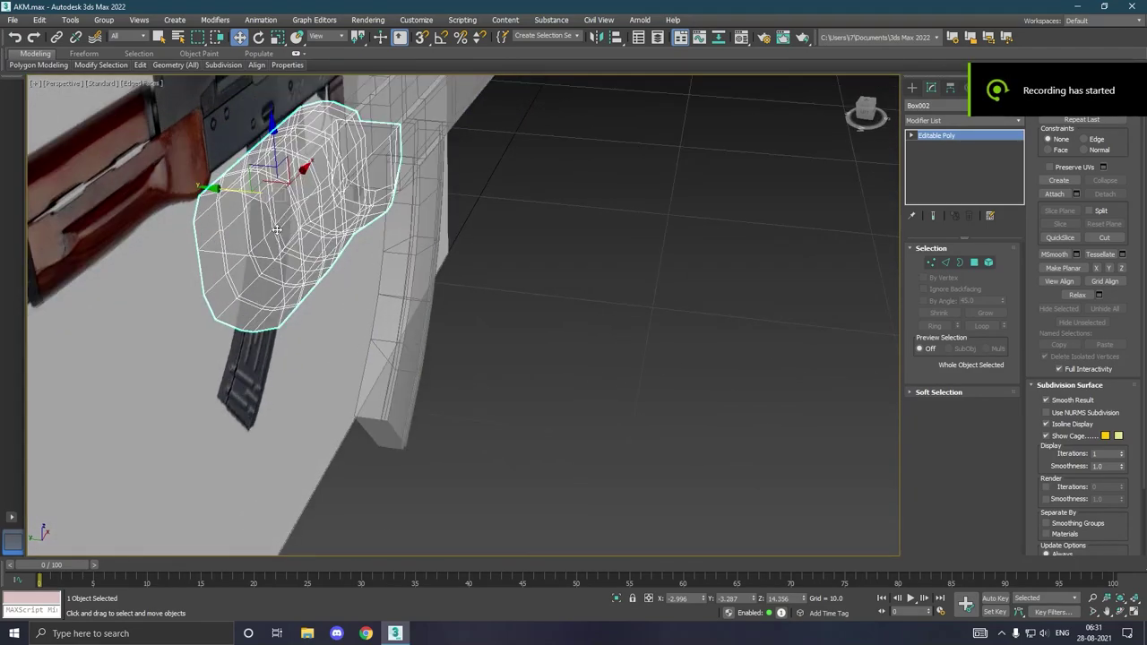
- Add a Symmetry modifier to the handguard box
click(1019, 121)
scroll(950, 358, down, 10)
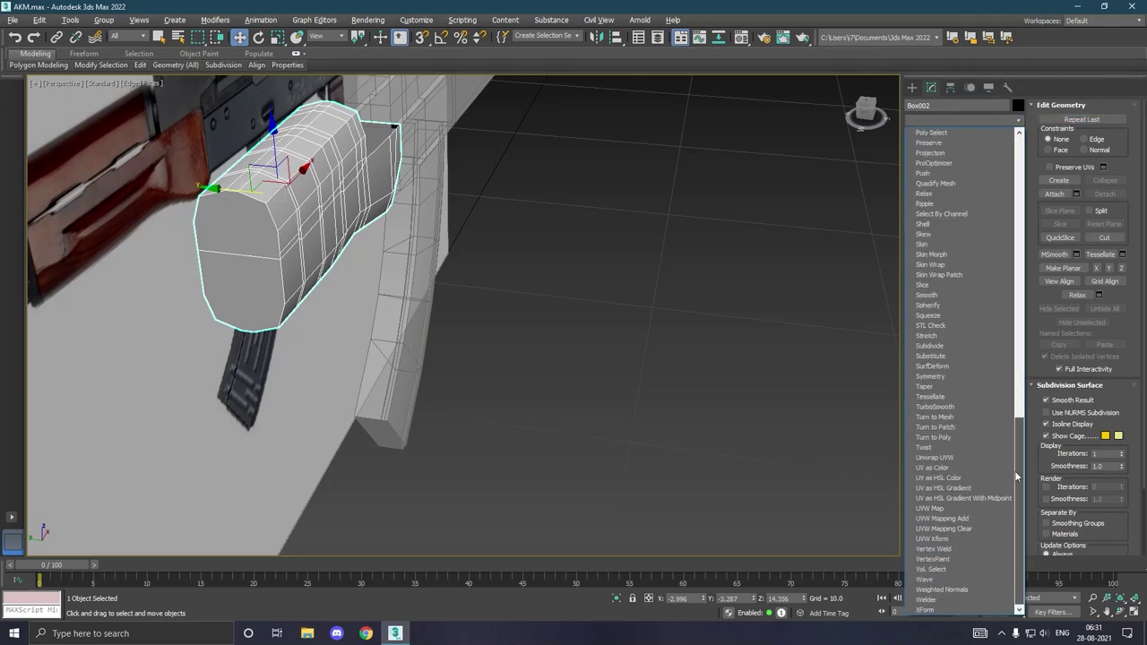
click(930, 377)
mouse_move(658, 338)
alt+middle_down()
mouse_move(694, 339)
mouse_move(675, 259)
alt+middle_up()
- Slide the Symmetry mirror plane to the box's inner edge so both halves meet
click(961, 136)
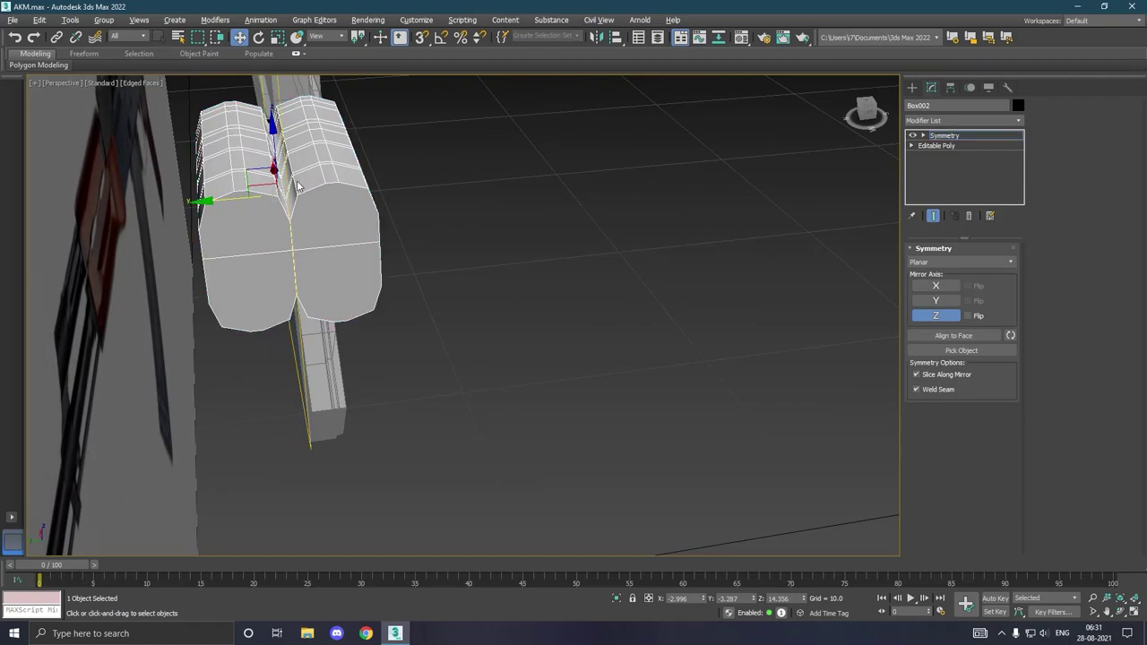
drag(217, 204, 250, 206)
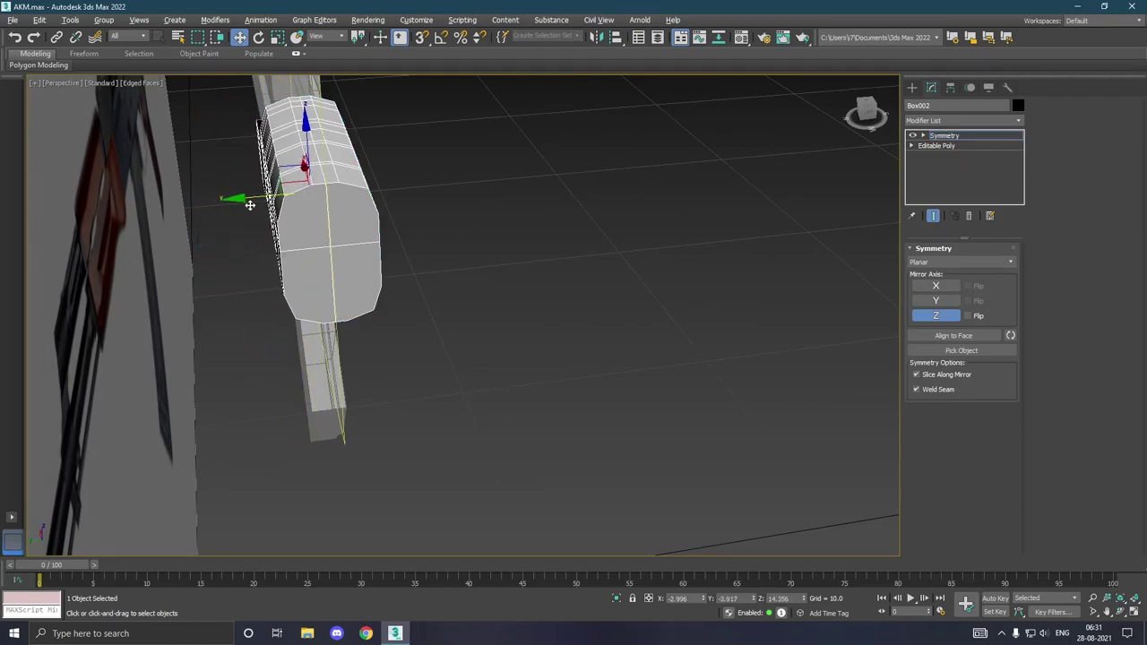
scroll(250, 208, up, 2)
scroll(269, 222, up, 1)
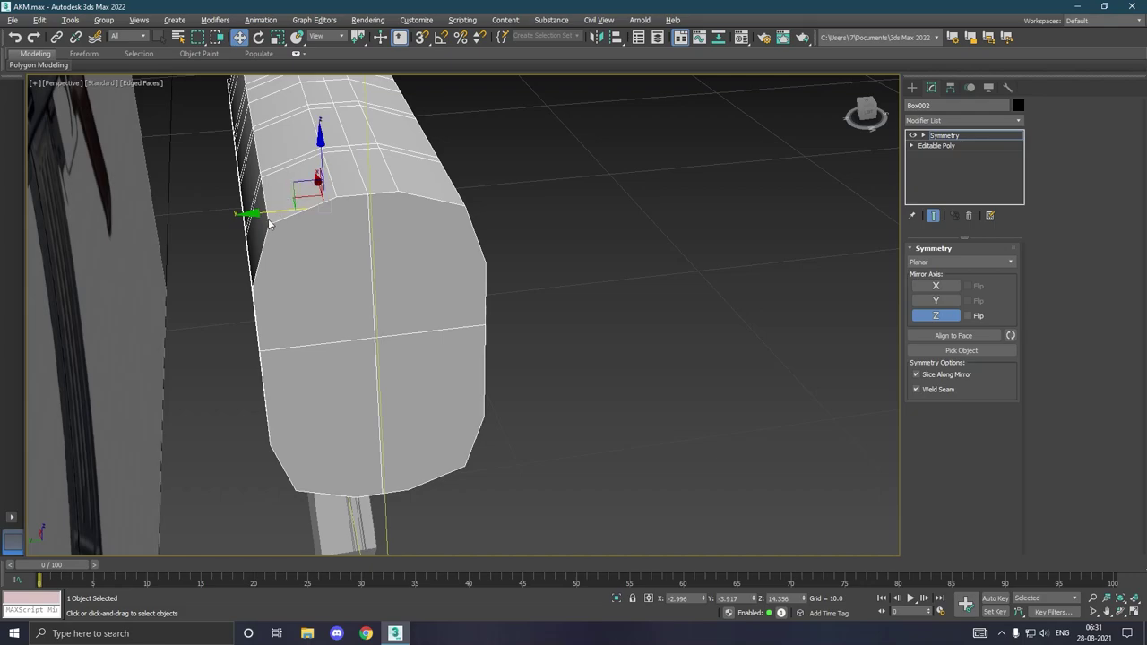
mouse_move(264, 217)
mouse_down()
mouse_move(238, 215)
mouse_move(292, 211)
mouse_up()
mouse_move(292, 211)
alt+middle_down()
mouse_move(434, 228)
mouse_move(398, 214)
mouse_move(424, 225)
mouse_move(454, 207)
mouse_move(346, 216)
mouse_move(494, 217)
mouse_move(467, 220)
alt+middle_up()
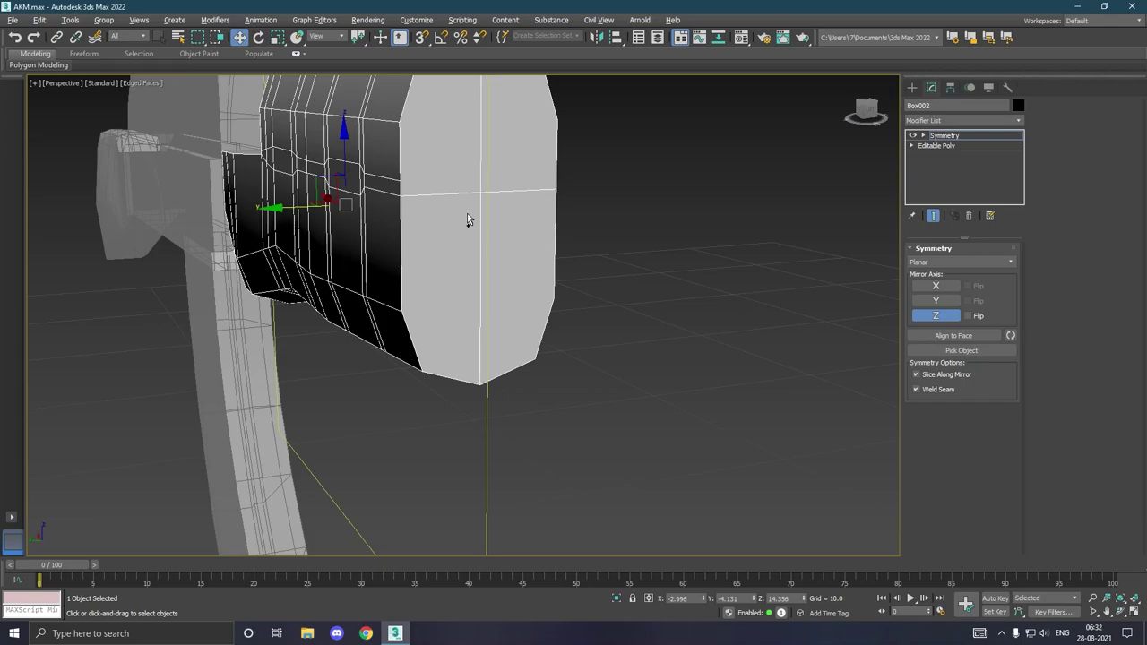
key(f)
key(alt+x)
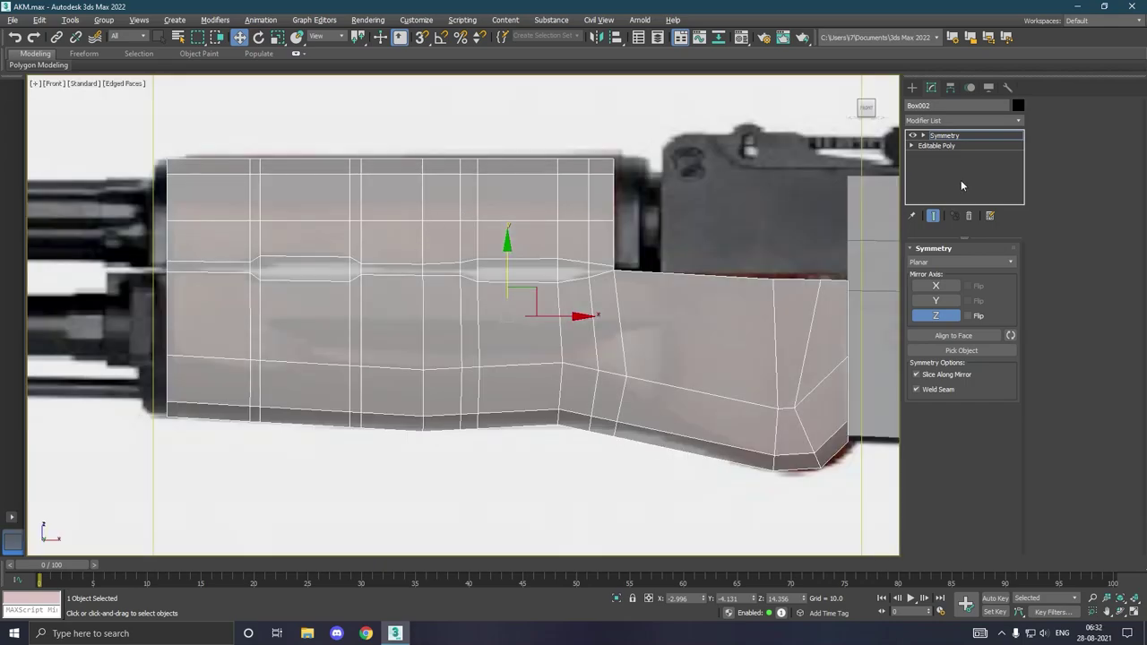
- Collapse the modifier stack so the handguard becomes one Editable Poly
right_click(952, 174)
click(985, 293)
right_click(955, 180)
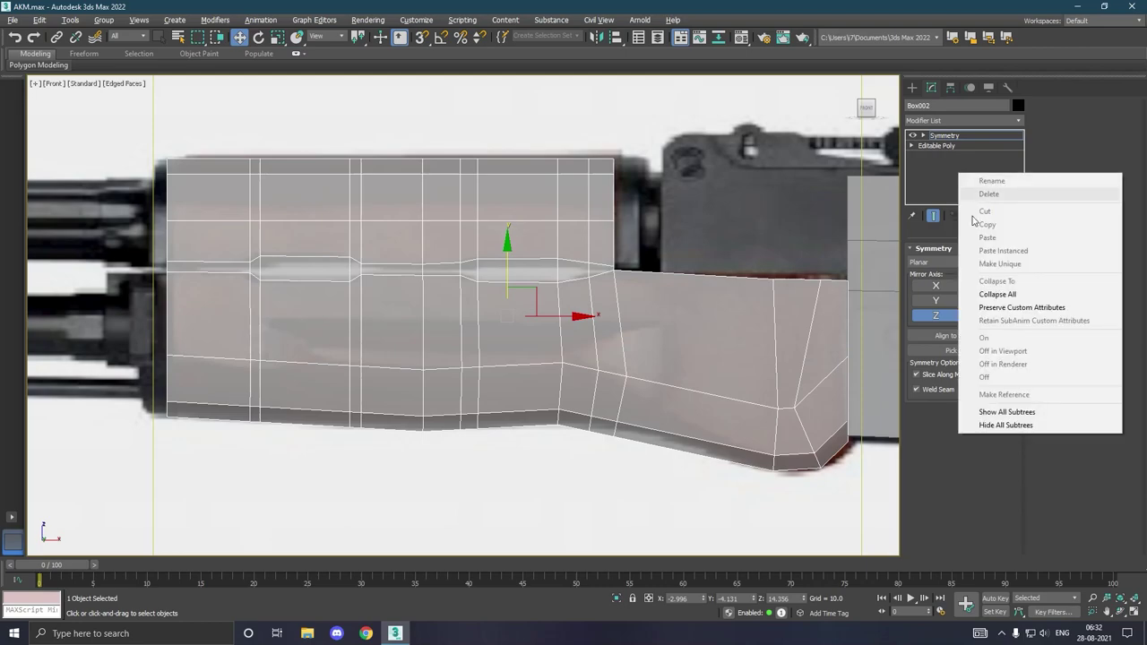
click(986, 295)
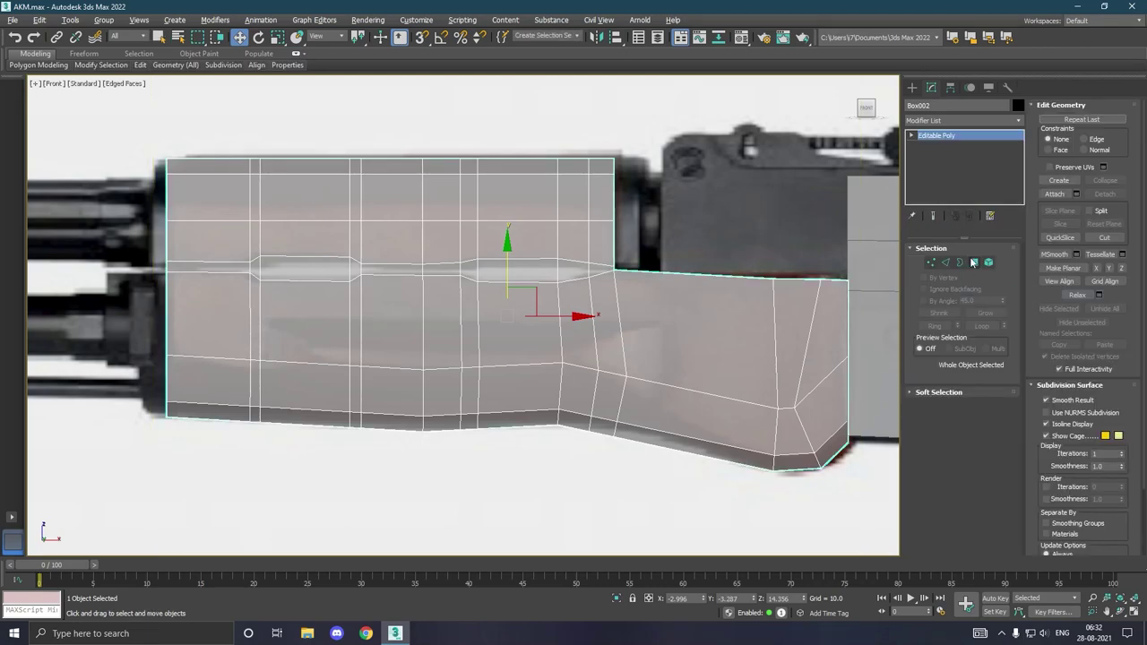
- Select the thin groove strip polygon along the handguard's middle
click(974, 262)
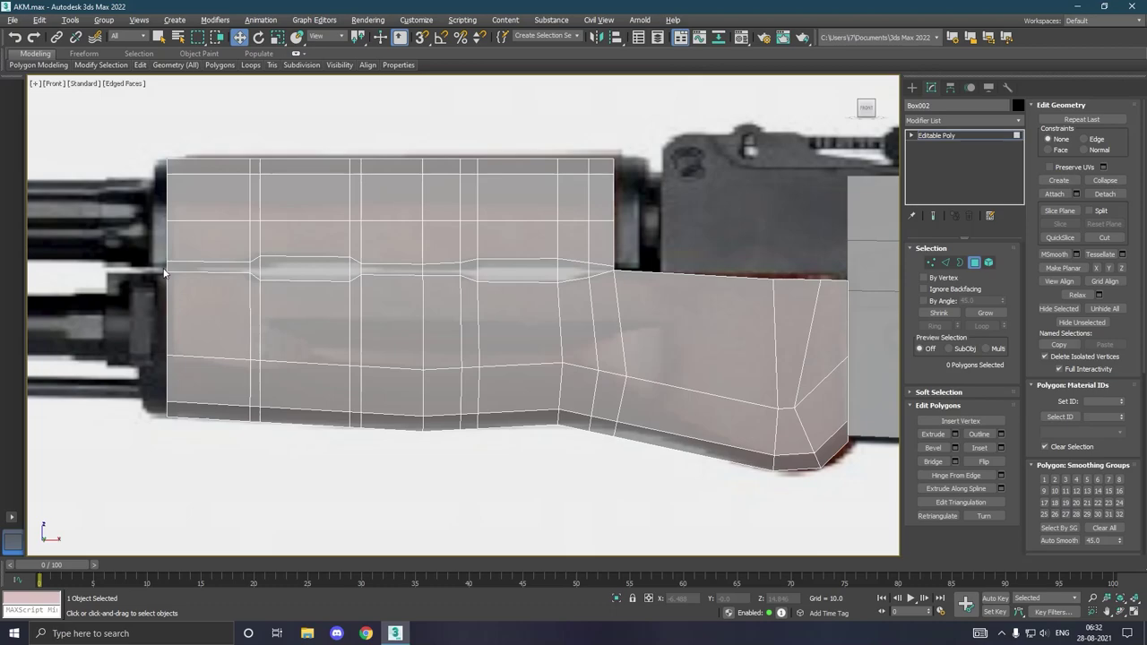
drag(164, 272, 430, 275)
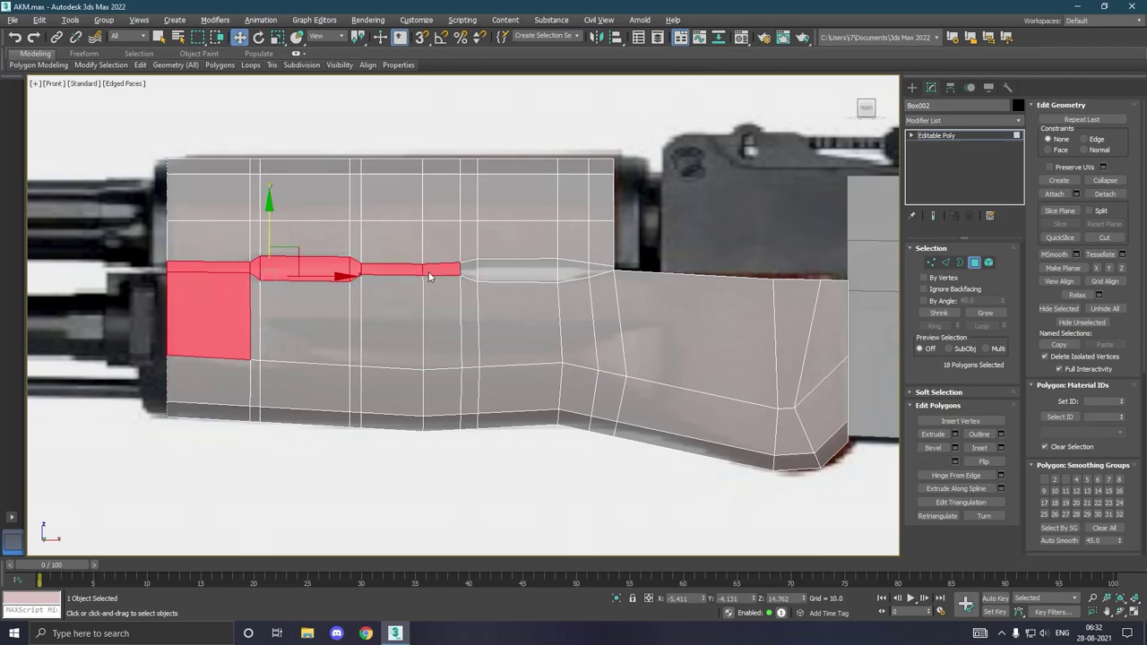
scroll(148, 273, up, 3)
click(165, 272)
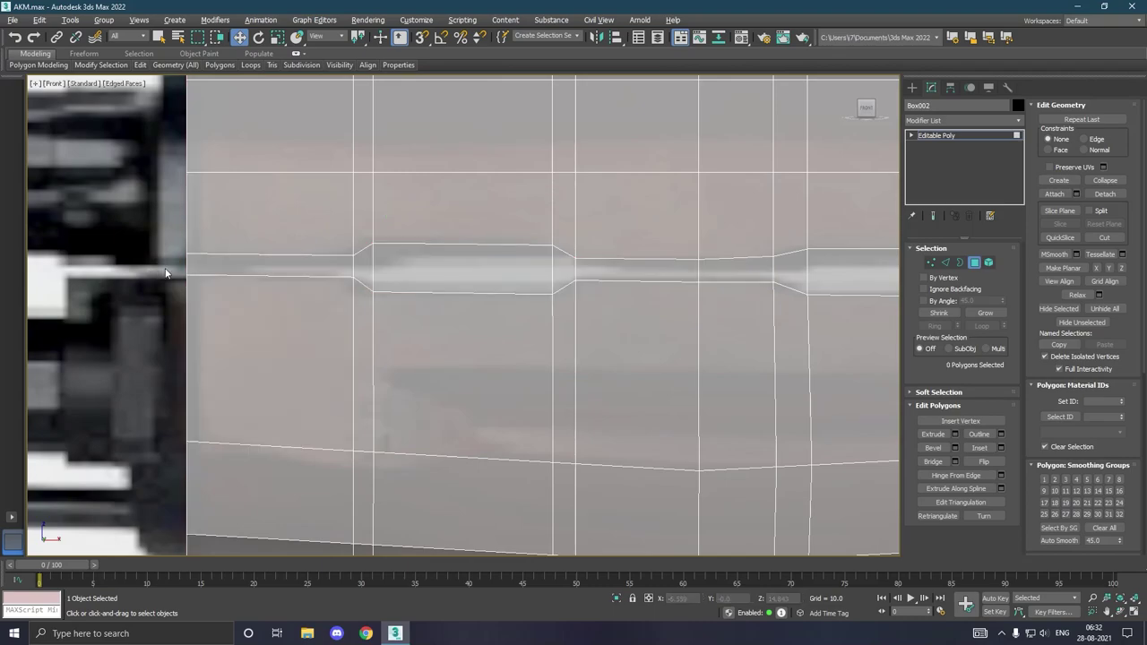
click(223, 272)
alt+middle_drag(282, 282, 317, 281)
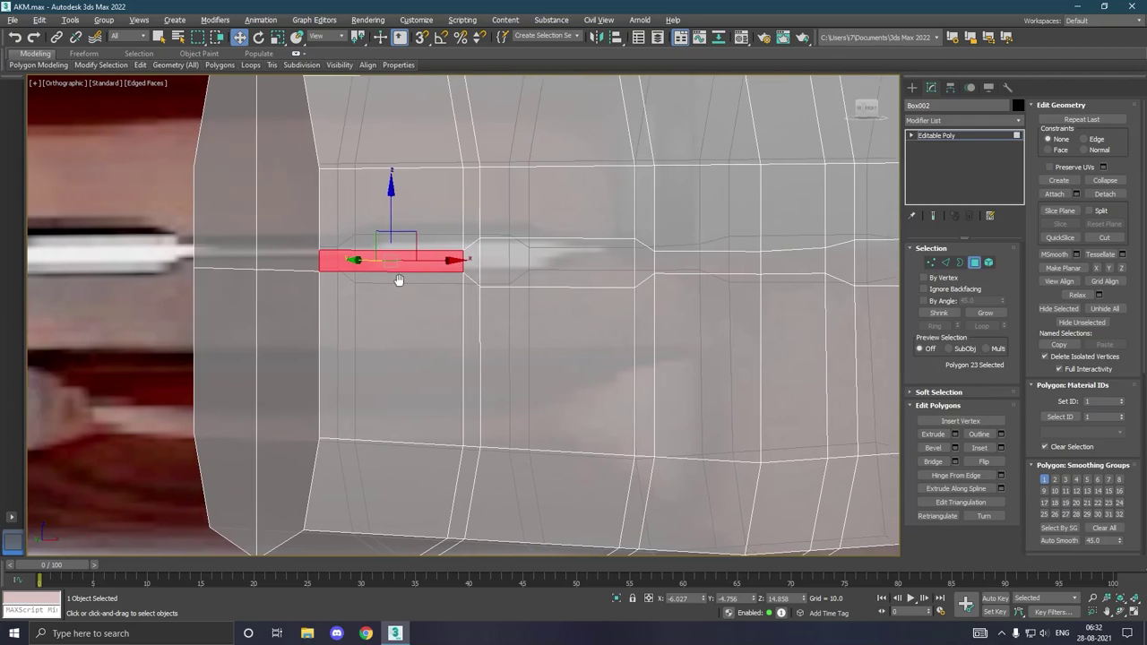
mouse_move(389, 276)
alt+middle_down()
mouse_move(473, 284)
mouse_move(464, 286)
alt+middle_up()
- Cut a new edge across the handguard's side face
click(931, 261)
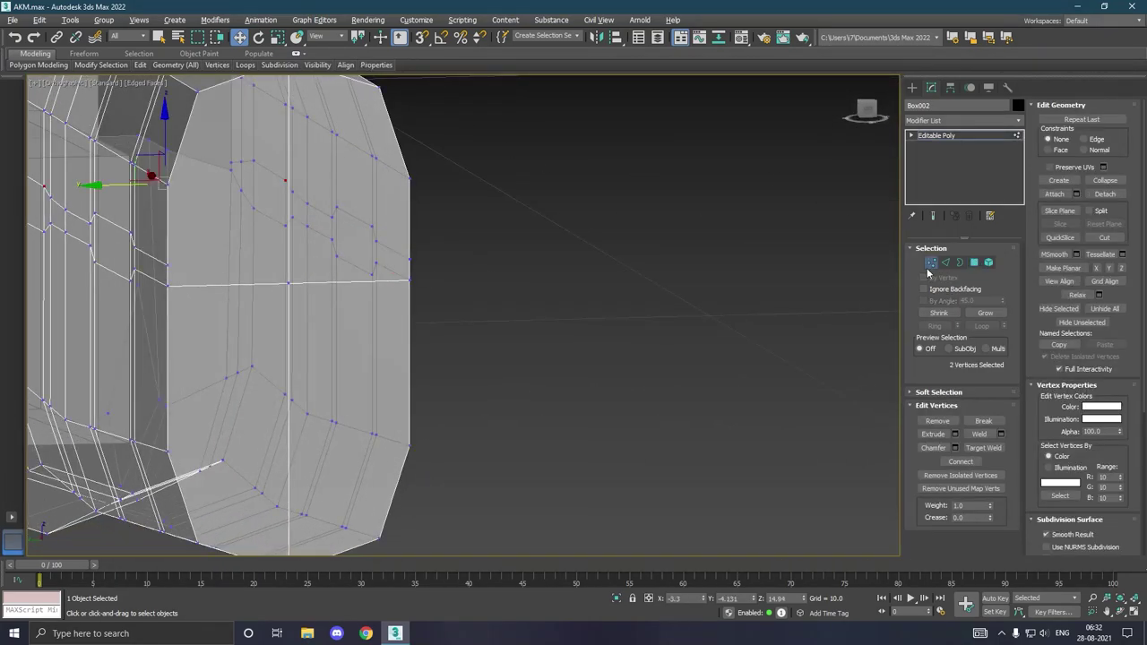
right_click(302, 272)
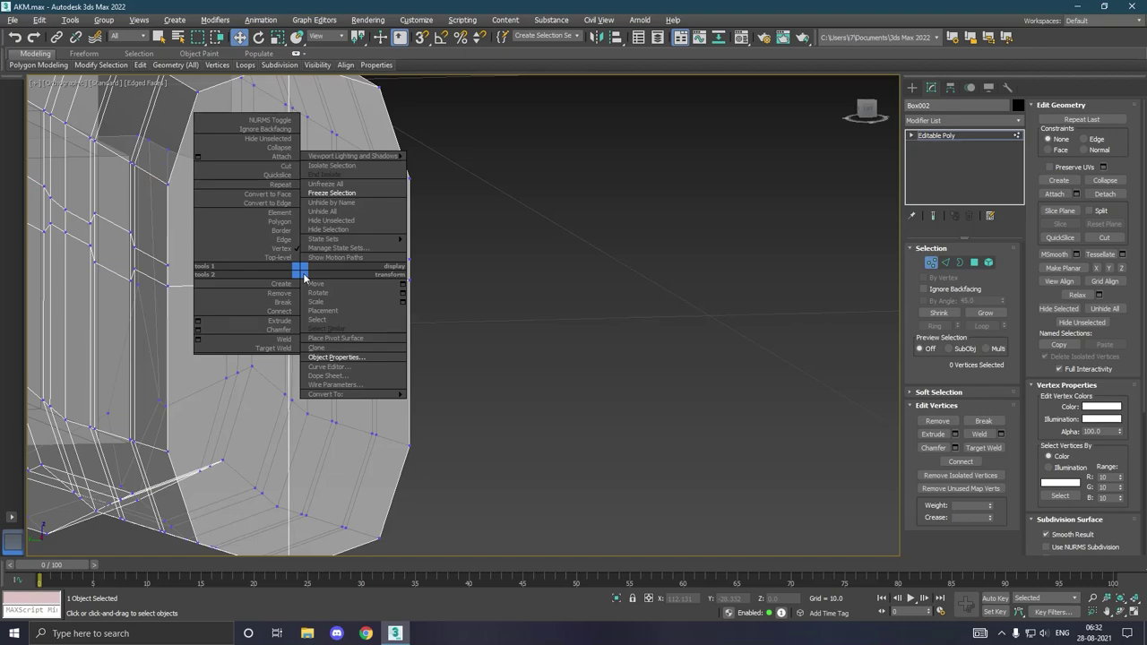
click(280, 166)
click(168, 265)
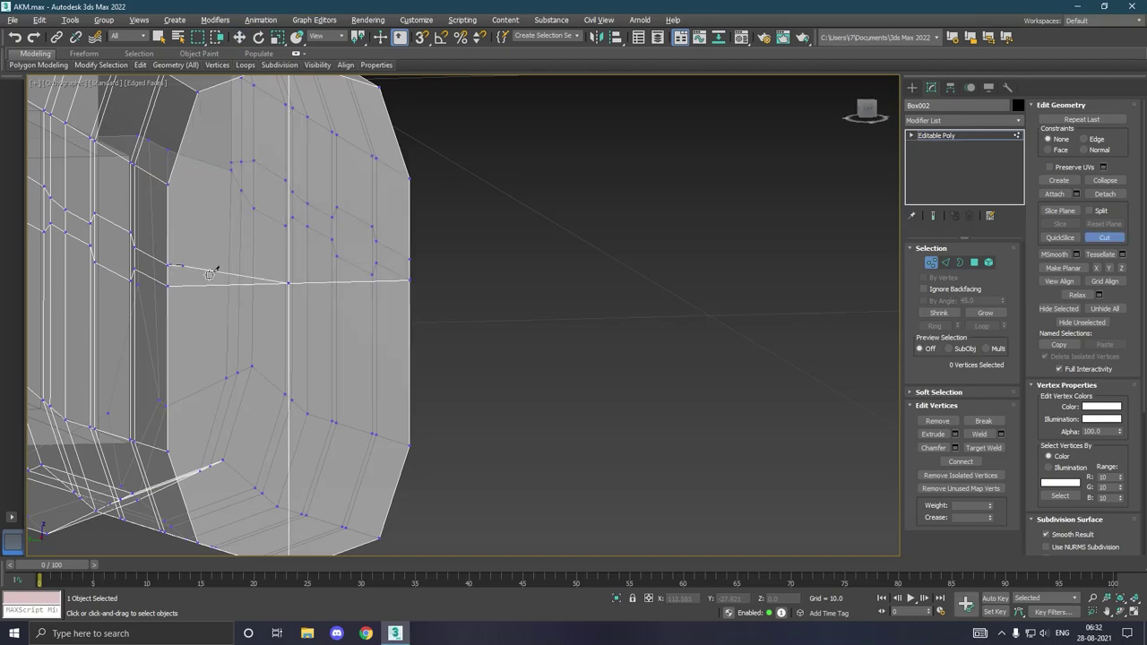
right_click(459, 266)
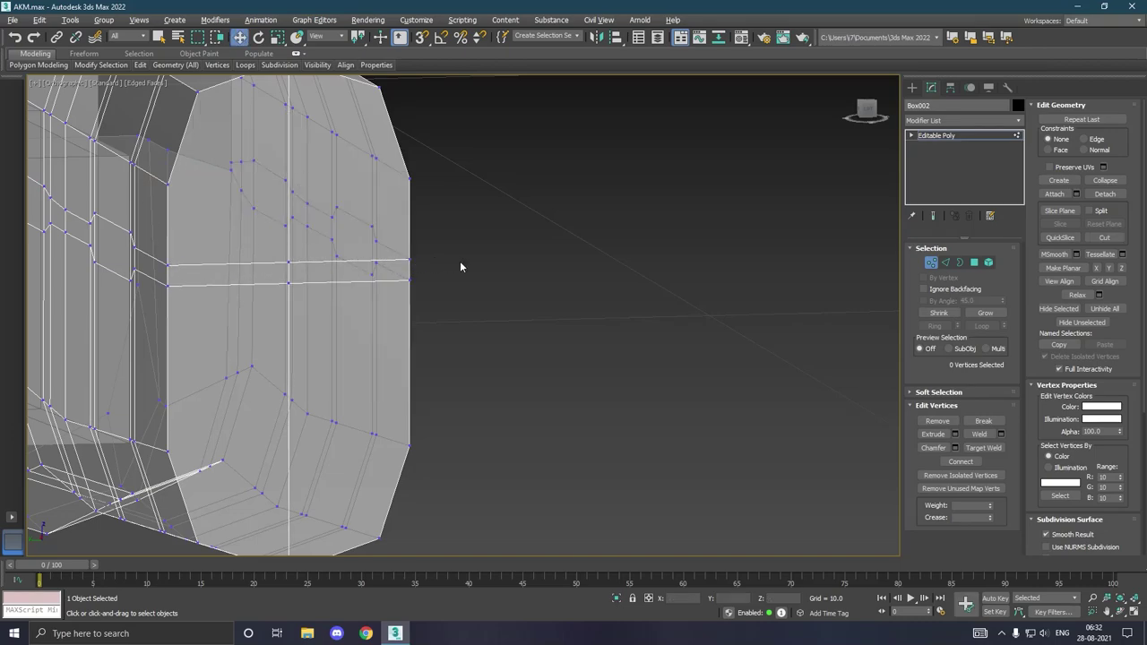
key(f)
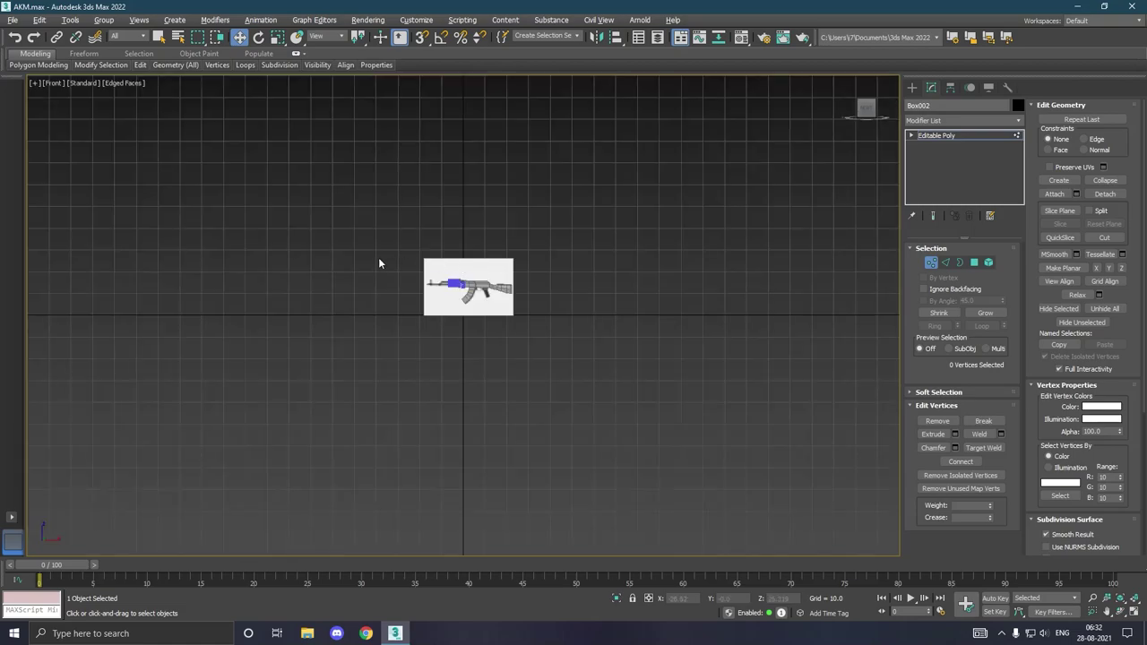
scroll(446, 295, up, 5)
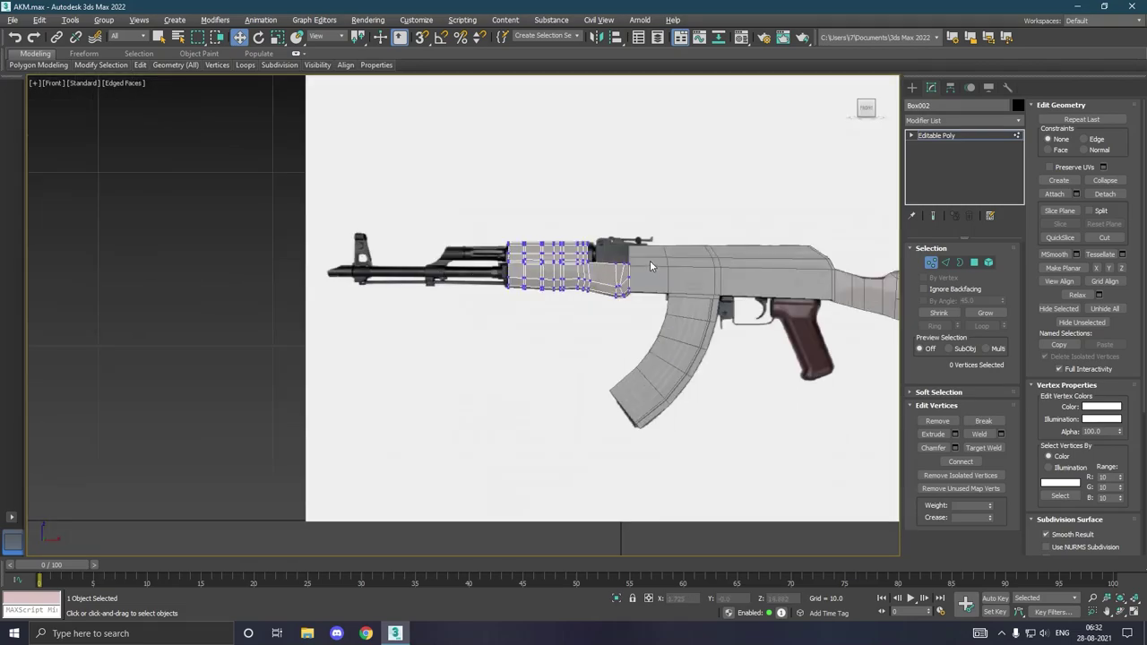
scroll(649, 265, up, 4)
scroll(469, 263, up, 2)
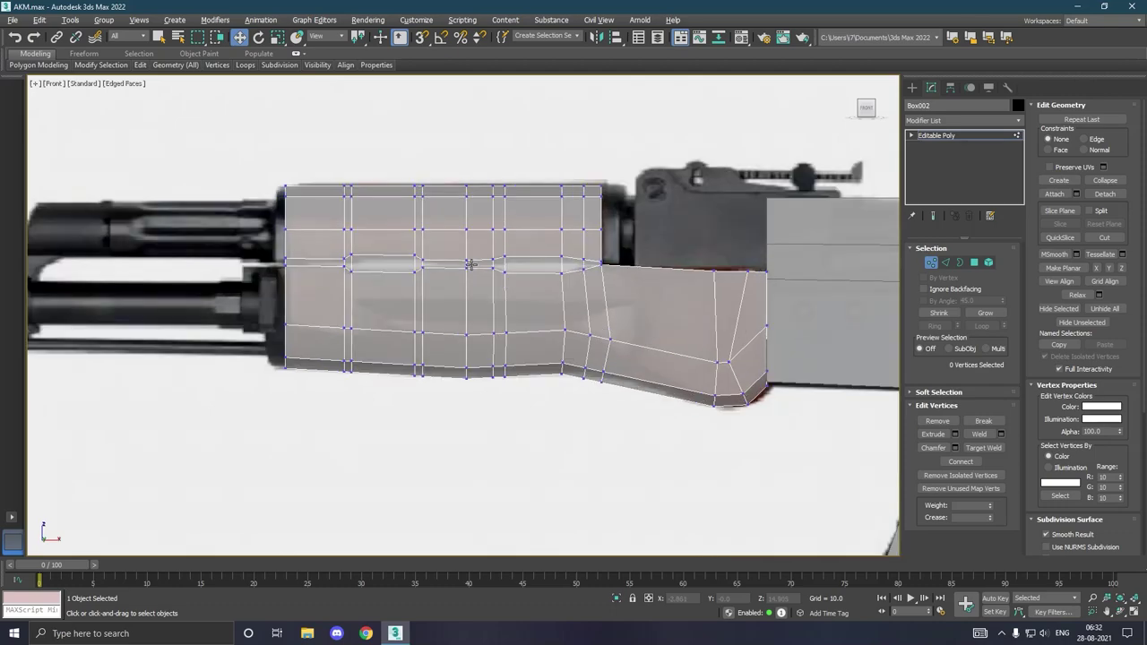
- Delete the thin middle strip polygons, leaving a long gap along the handguard
click(975, 262)
click(310, 264)
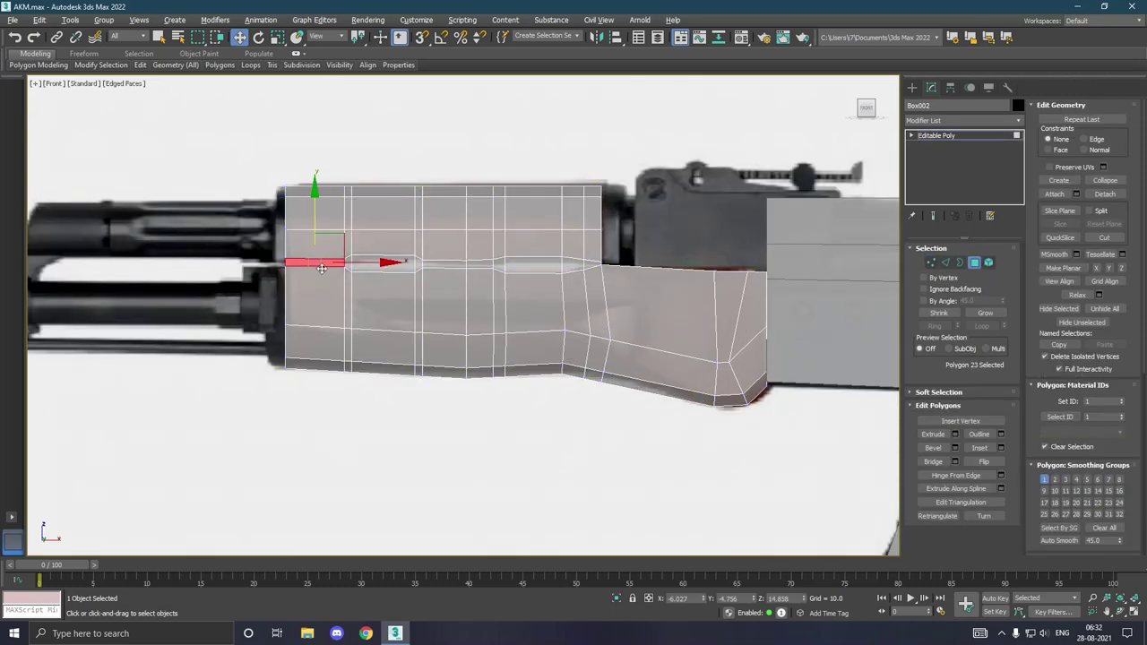
scroll(319, 265, up, 3)
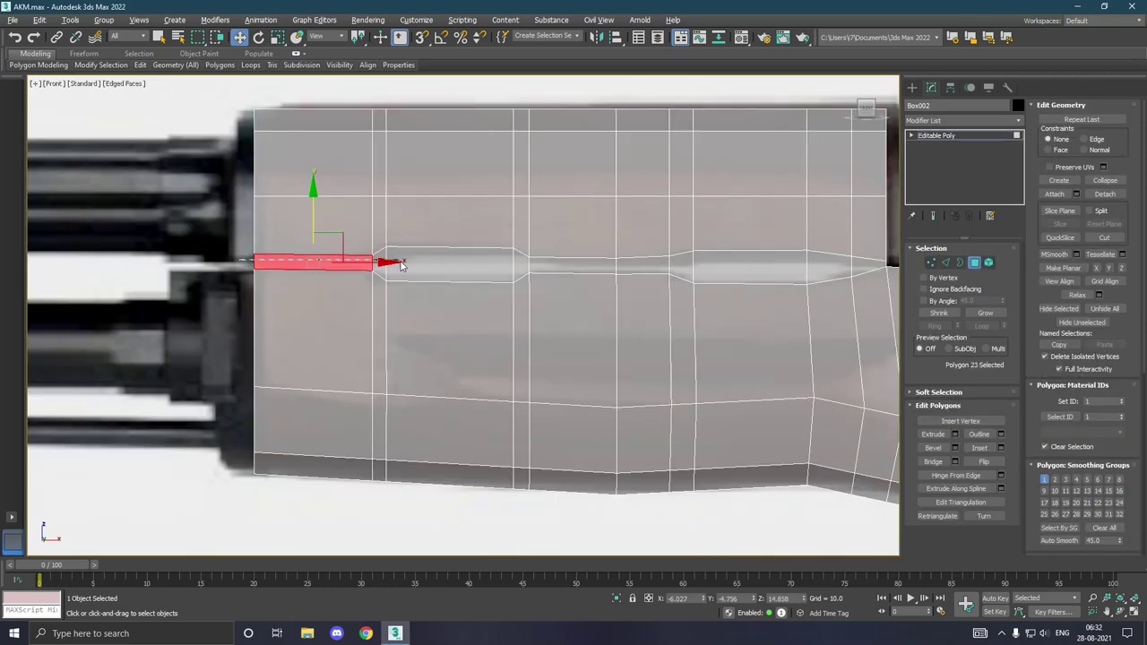
ctrl+click(408, 270)
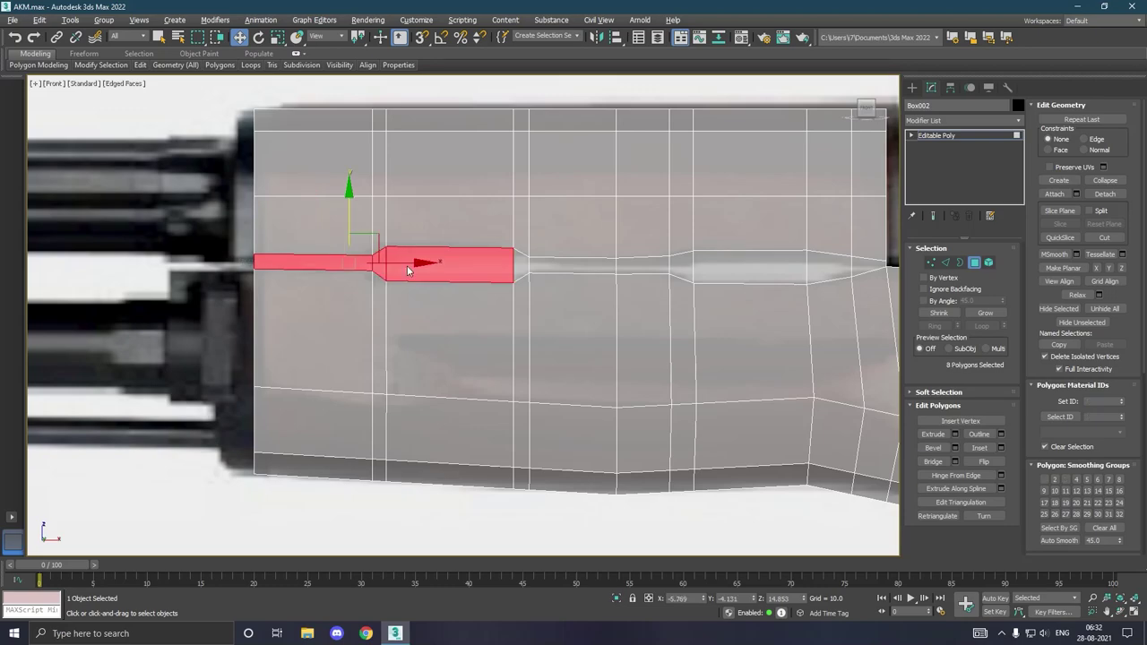
key(Delete)
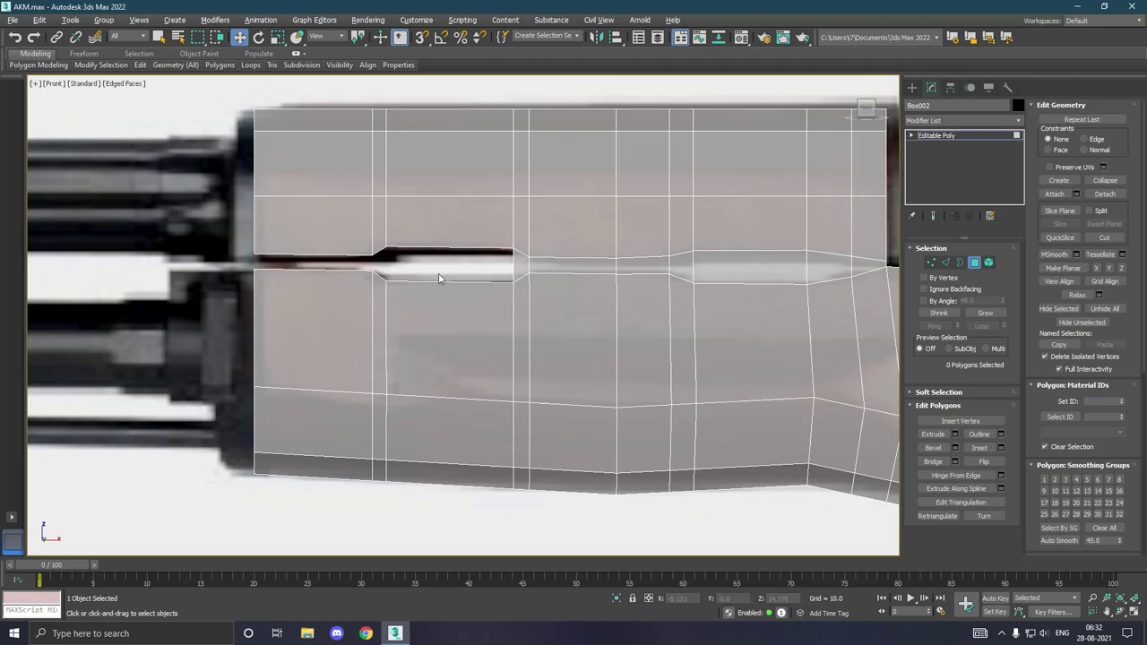
middle_drag(440, 274, 253, 277)
drag(318, 266, 667, 269)
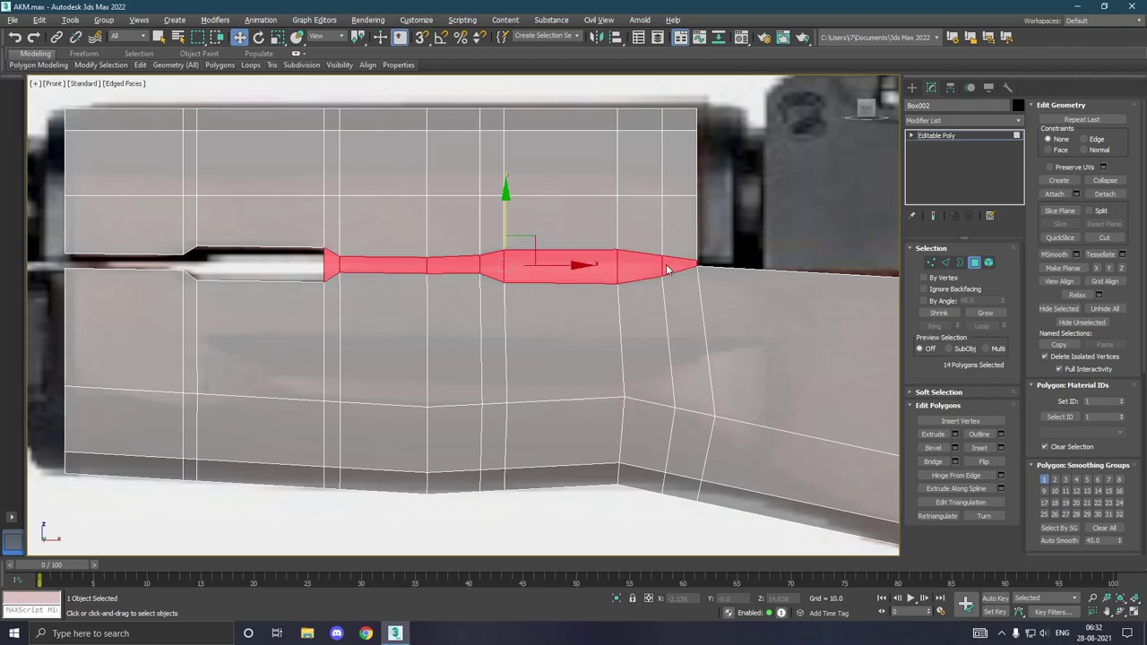
key(Delete)
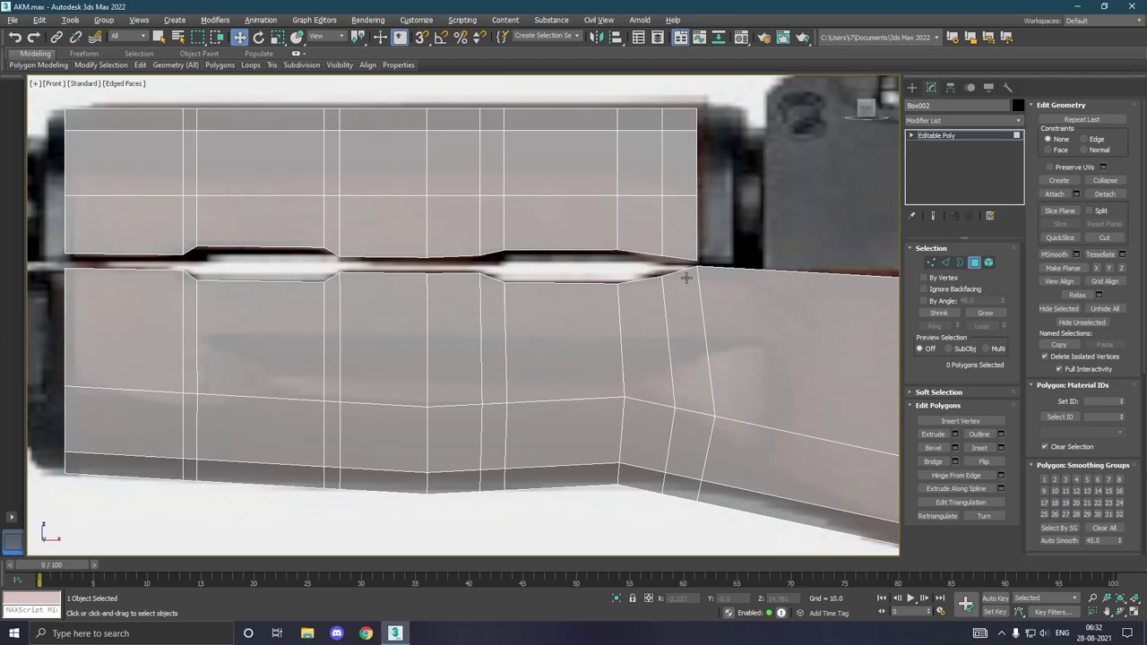
- In Edge mode, bridge the two facing edges at the end of the handguard gap
mouse_move(686, 279)
alt+middle_down()
mouse_move(656, 285)
mouse_move(726, 279)
alt+middle_up()
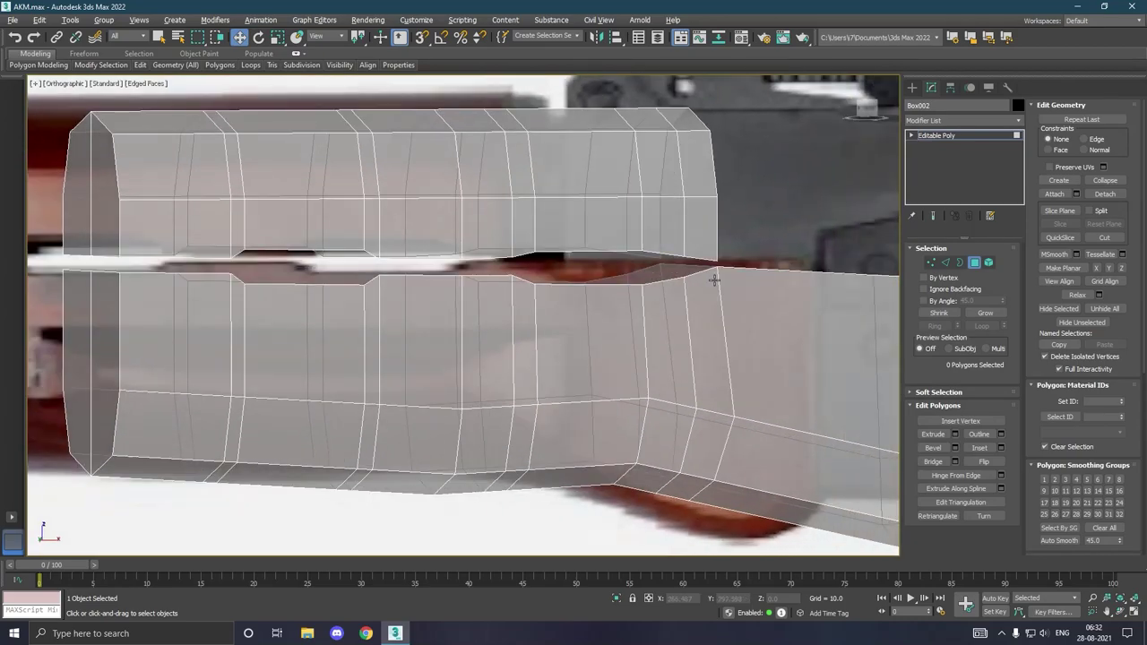
alt+middle_drag(724, 279, 700, 273)
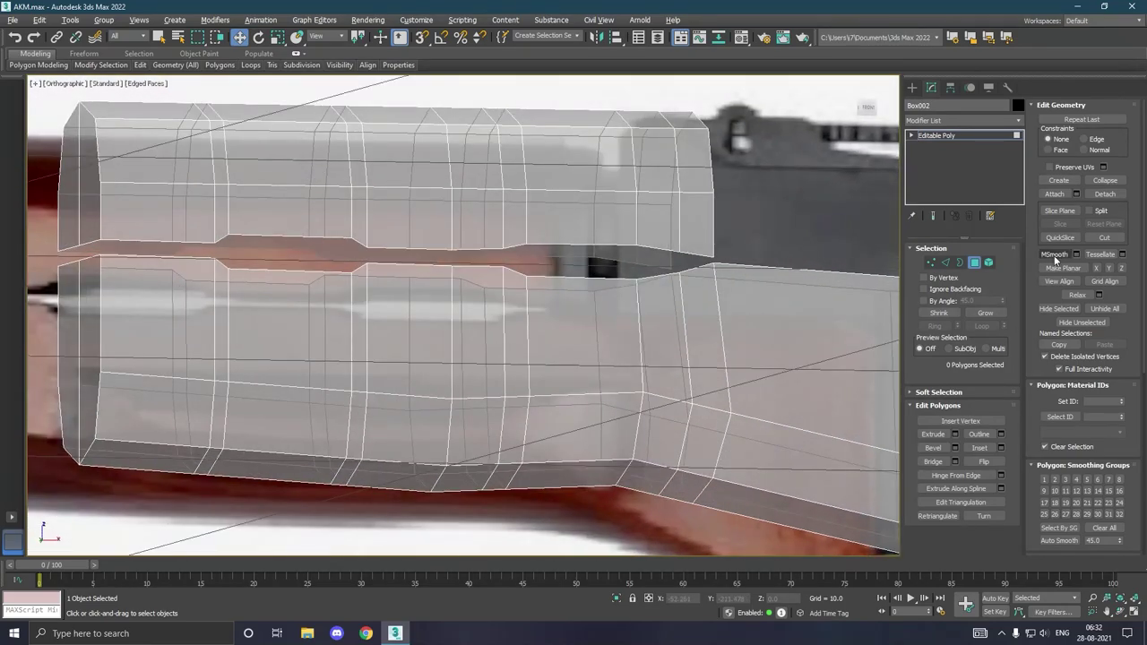
click(945, 261)
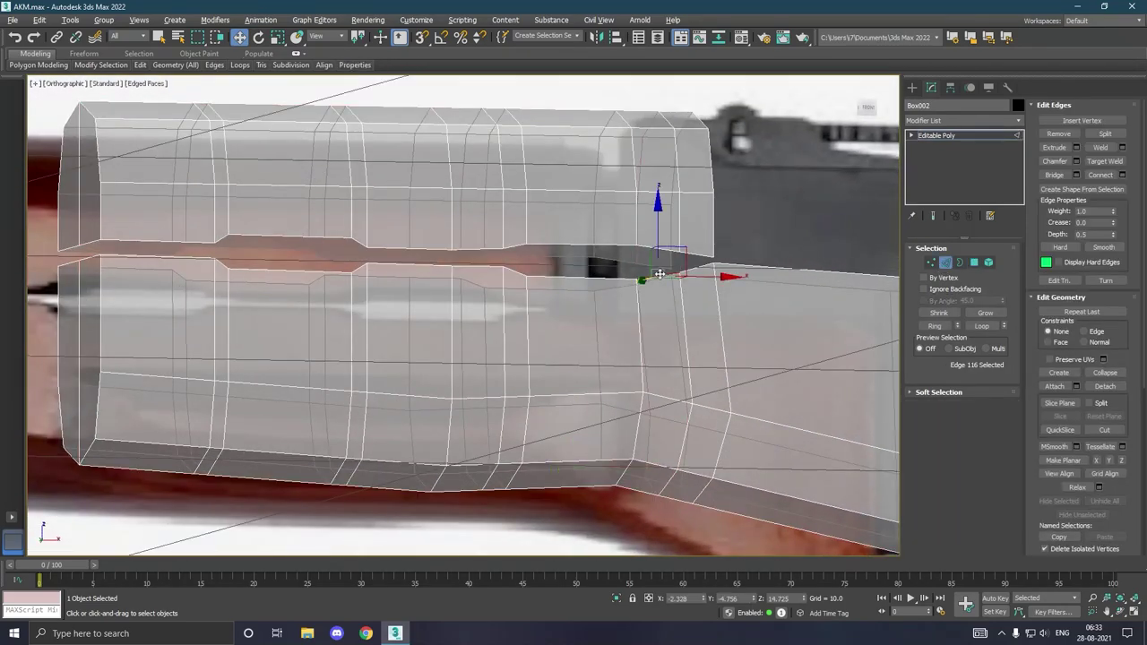
click(663, 267)
ctrl+click(700, 258)
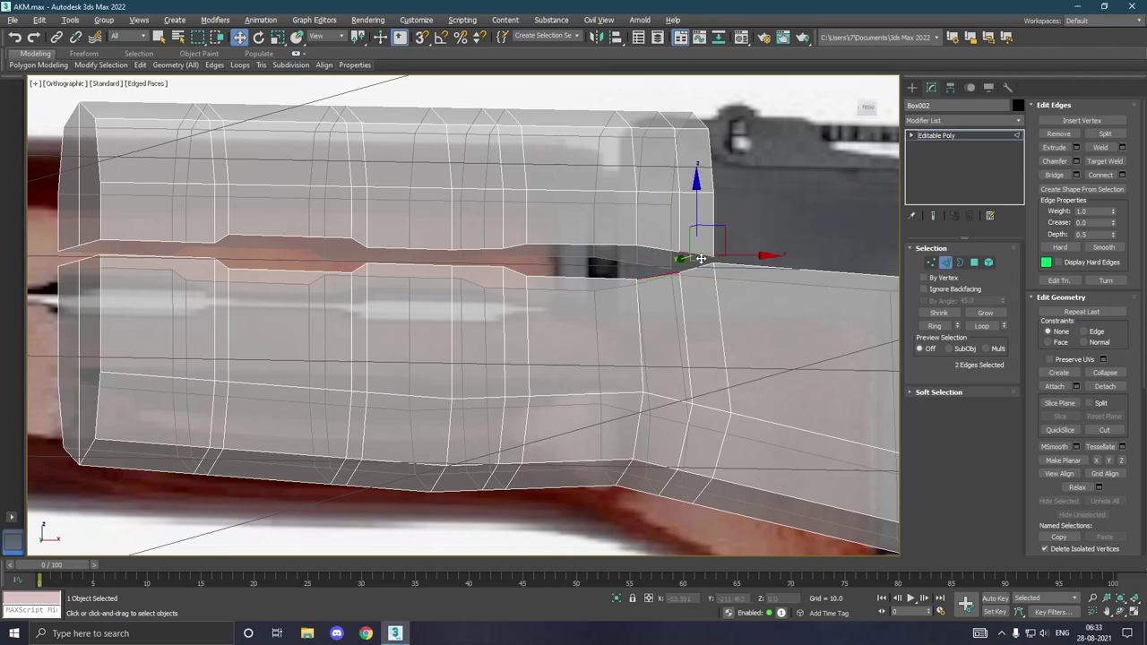
click(1076, 175)
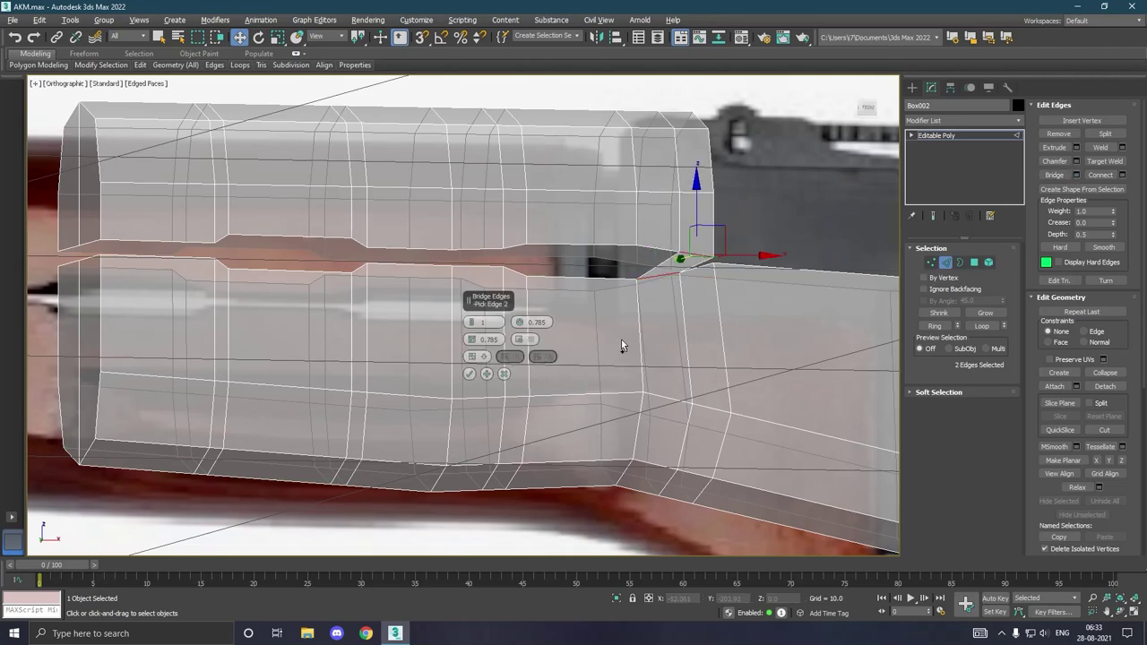
alt+middle_drag(622, 346, 597, 352)
click(504, 375)
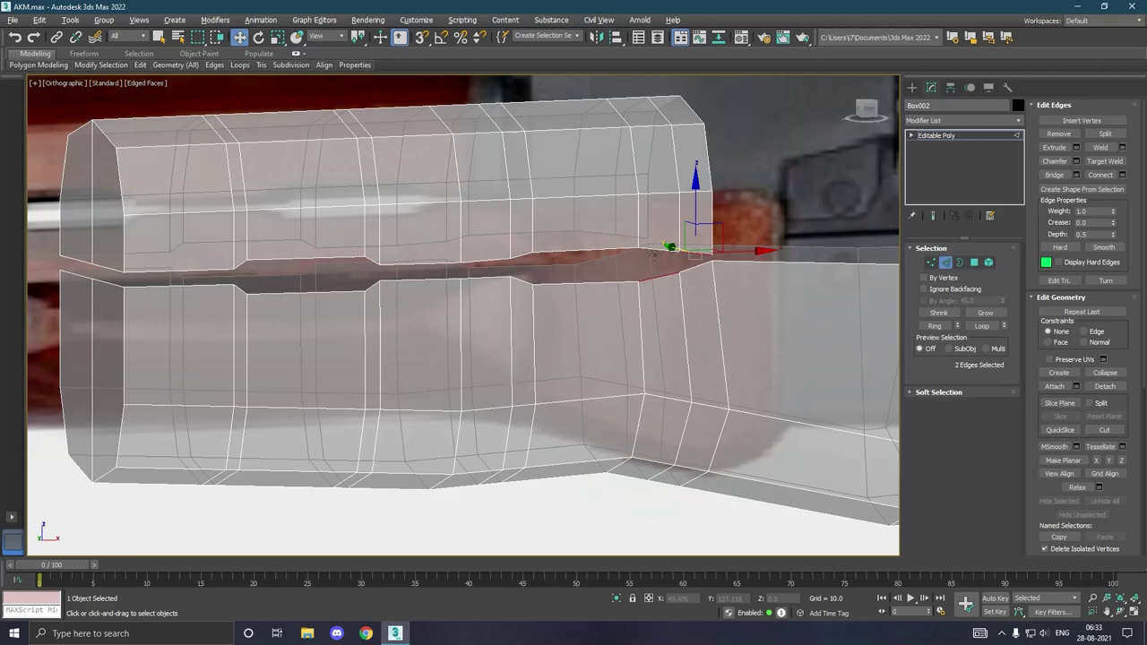
- Bridge another edge along the gap's wall into a new face
scroll(654, 253, up, 3)
alt+middle_drag(659, 254, 665, 253)
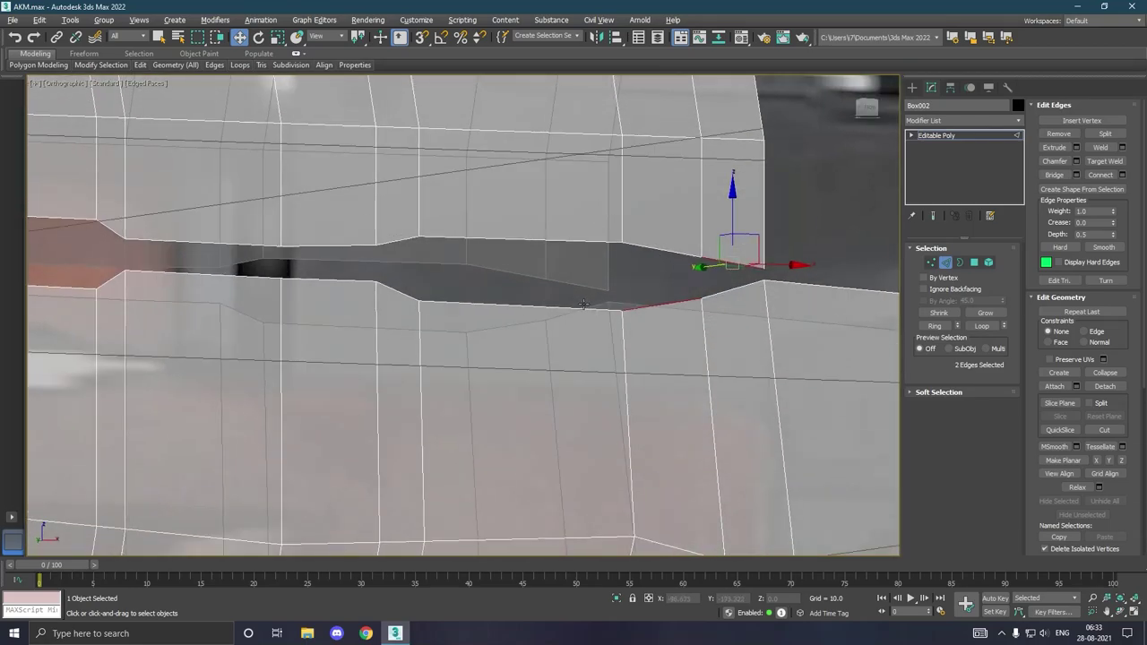
click(583, 301)
key(ctrl+z)
click(1053, 174)
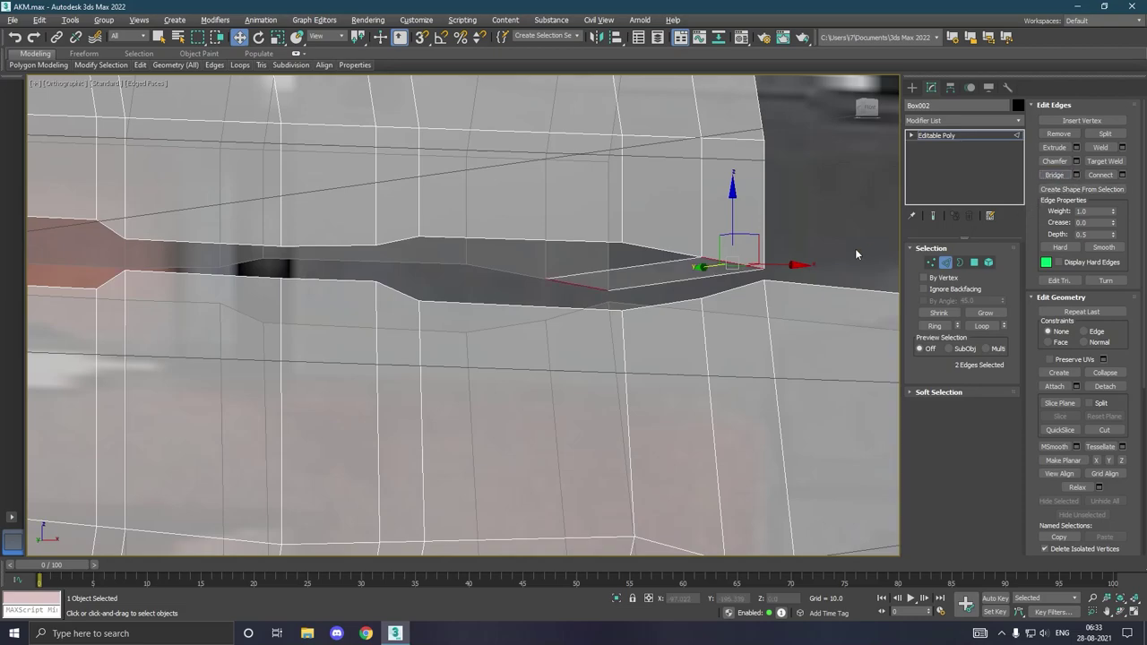
- Bridge the facing edge pair on the left part of the groove with Apply and Continue
scroll(854, 249, down, 3)
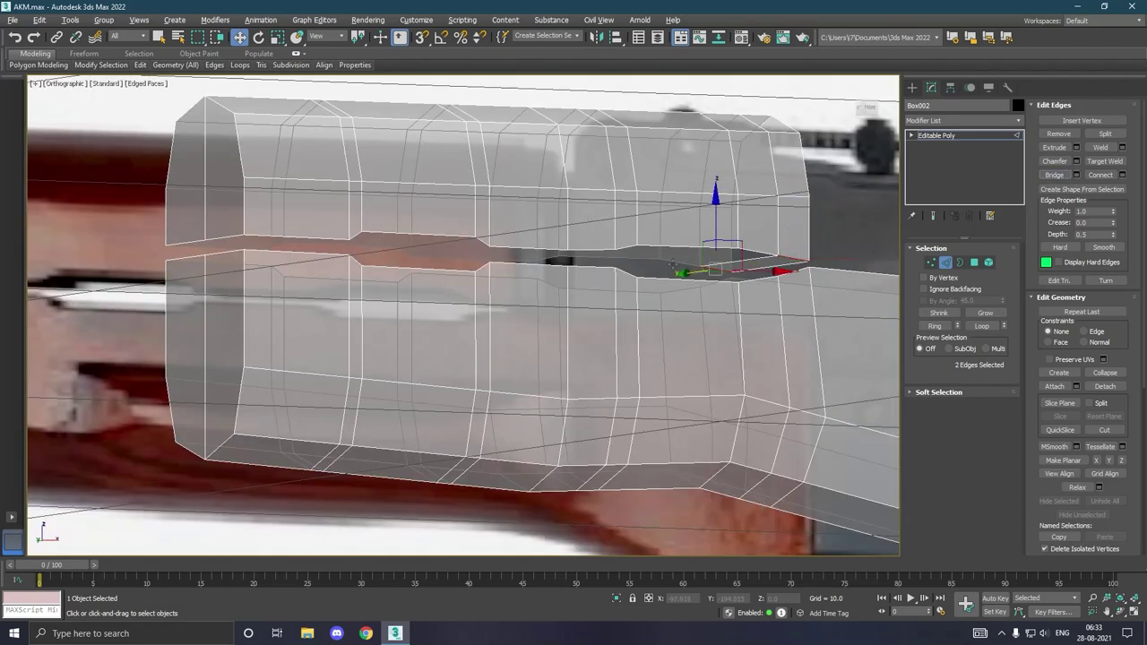
middle_drag(427, 218, 441, 238)
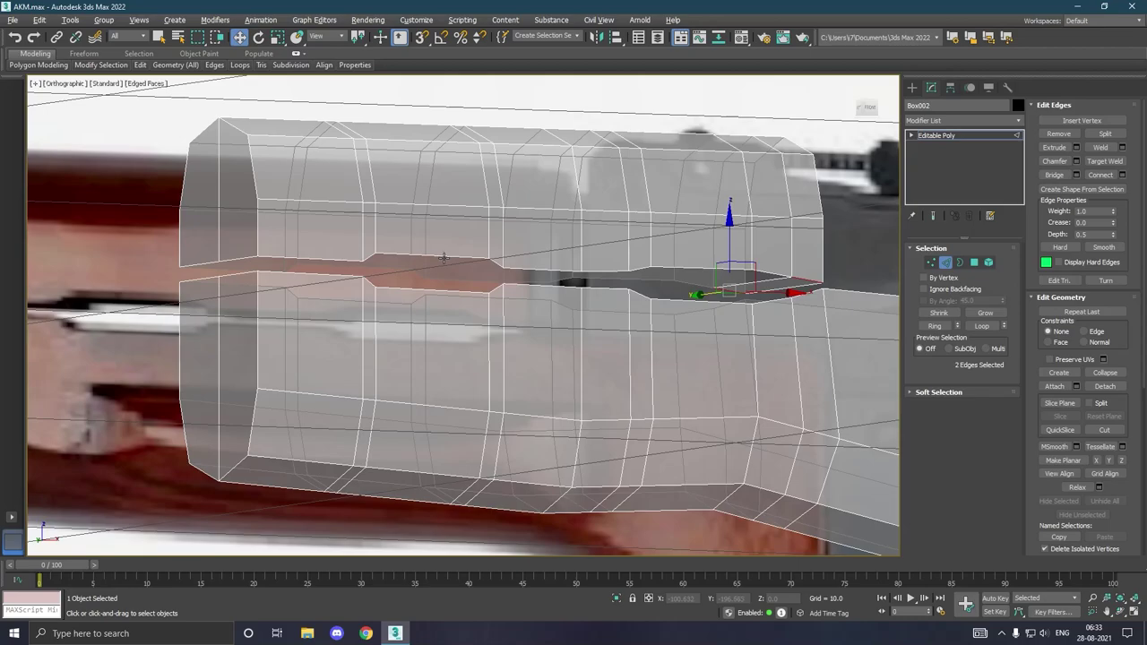
click(442, 258)
scroll(430, 269, up, 2)
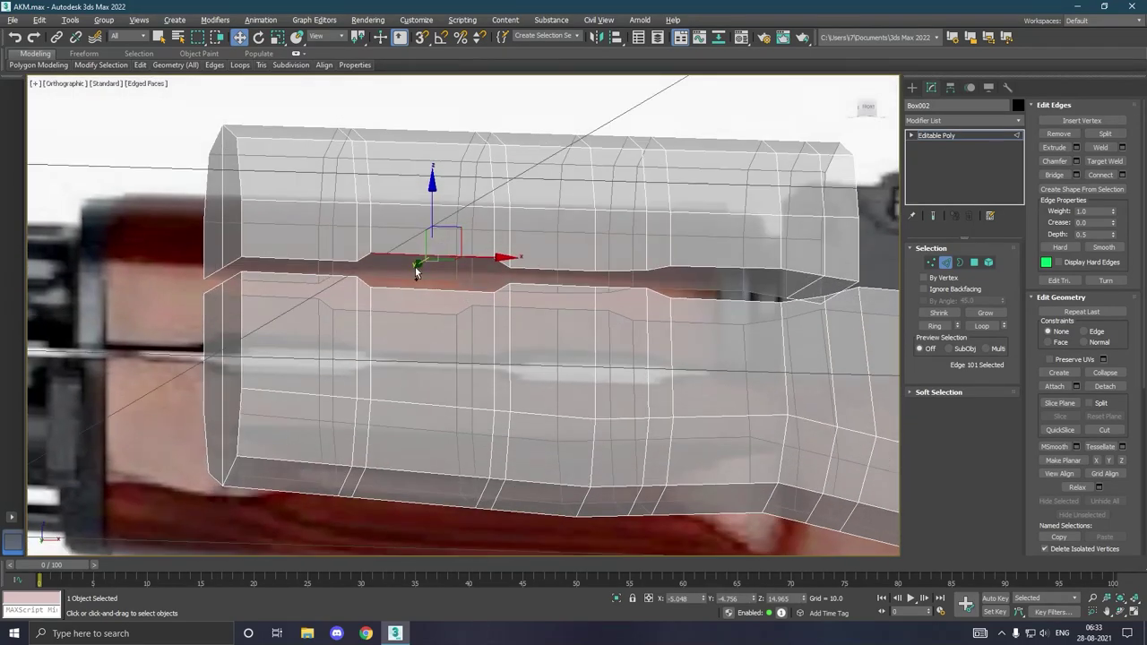
alt+middle_drag(415, 273, 413, 284)
ctrl+click(410, 280)
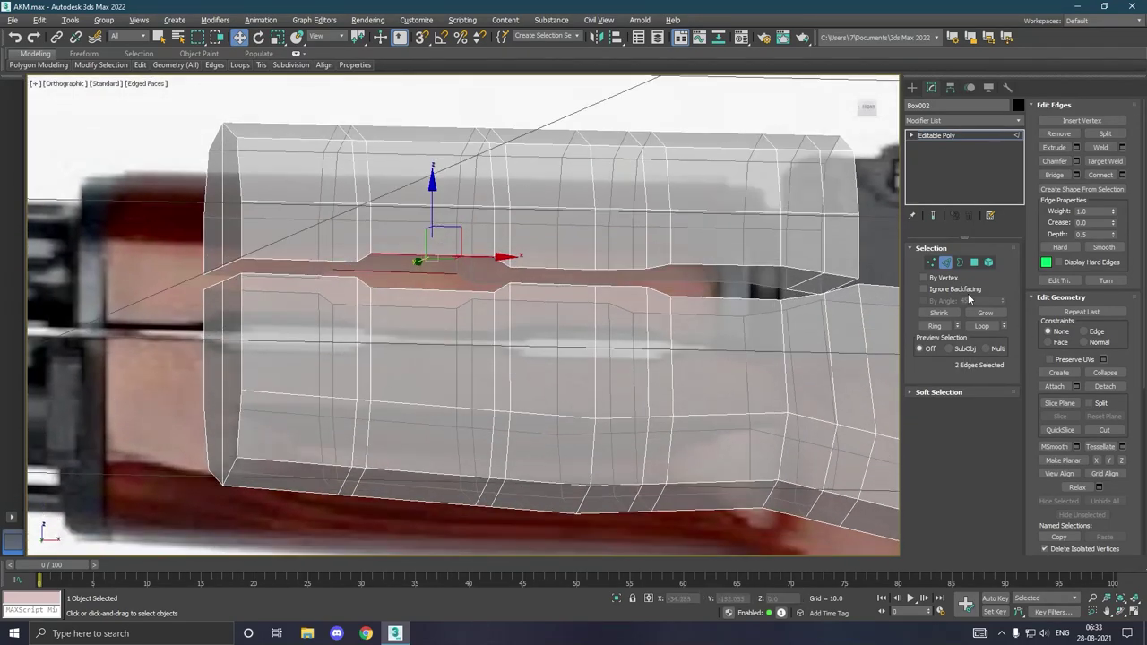
click(1076, 174)
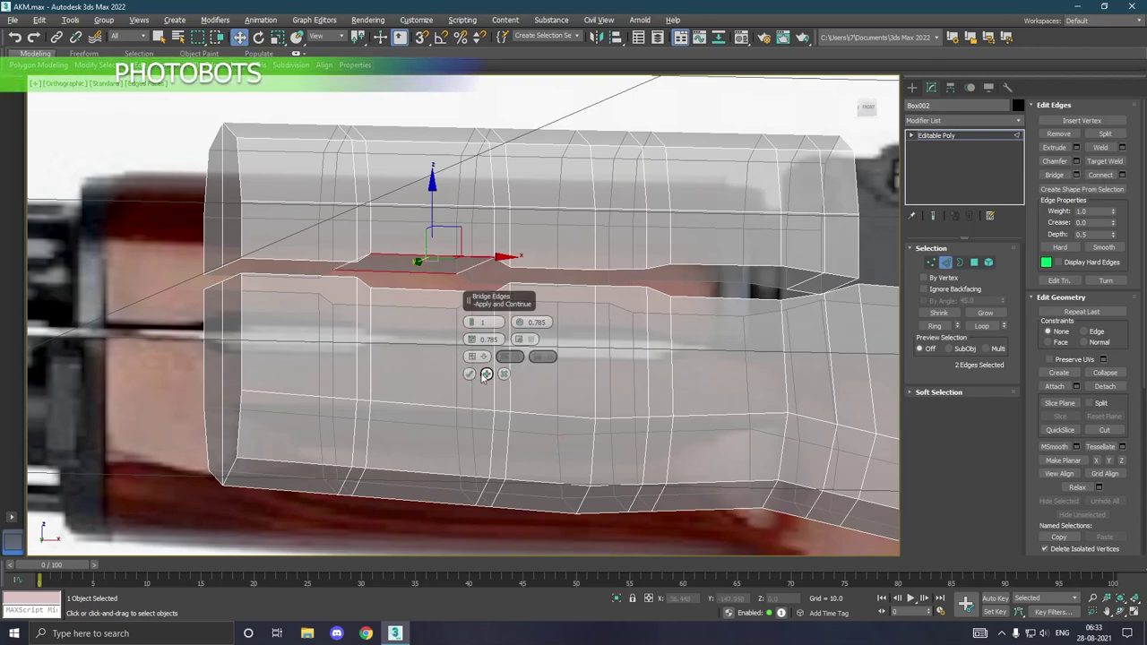
click(486, 373)
- Select the opposing edges on the right part of the groove, including its lower edge
click(722, 284)
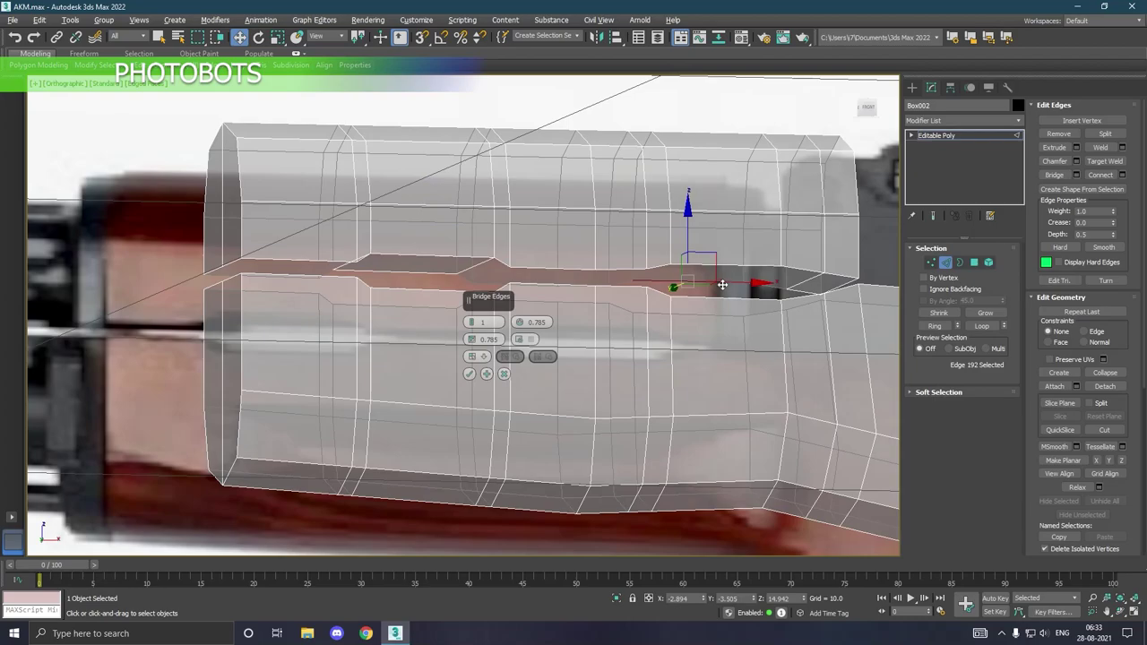
ctrl+click(713, 272)
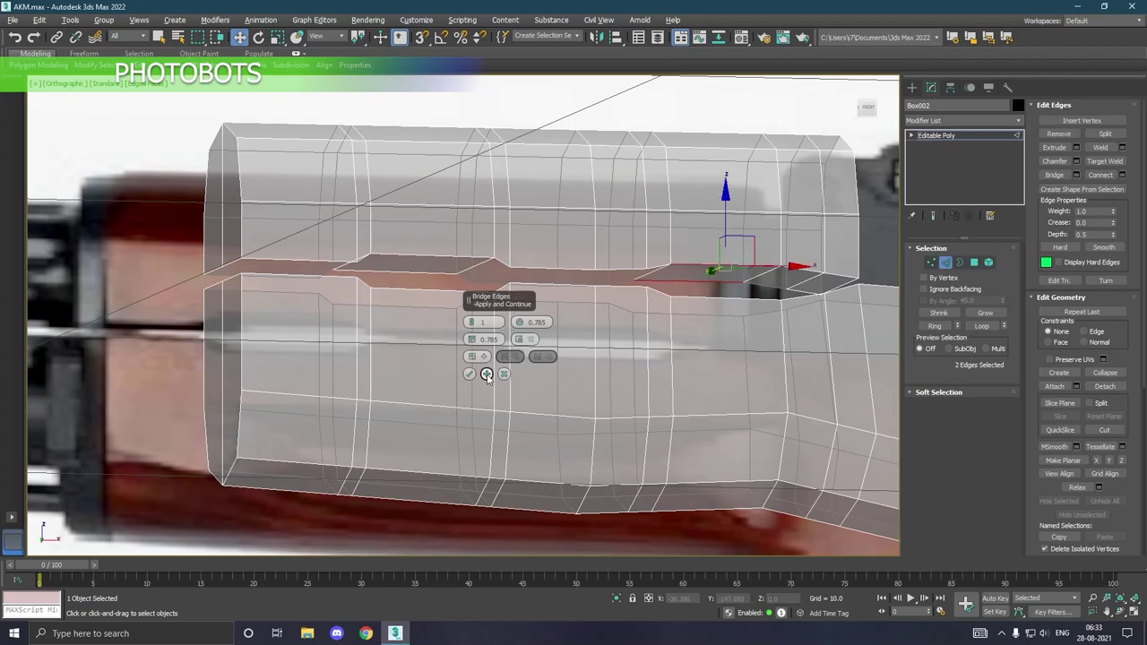
alt+middle_drag(589, 346, 597, 350)
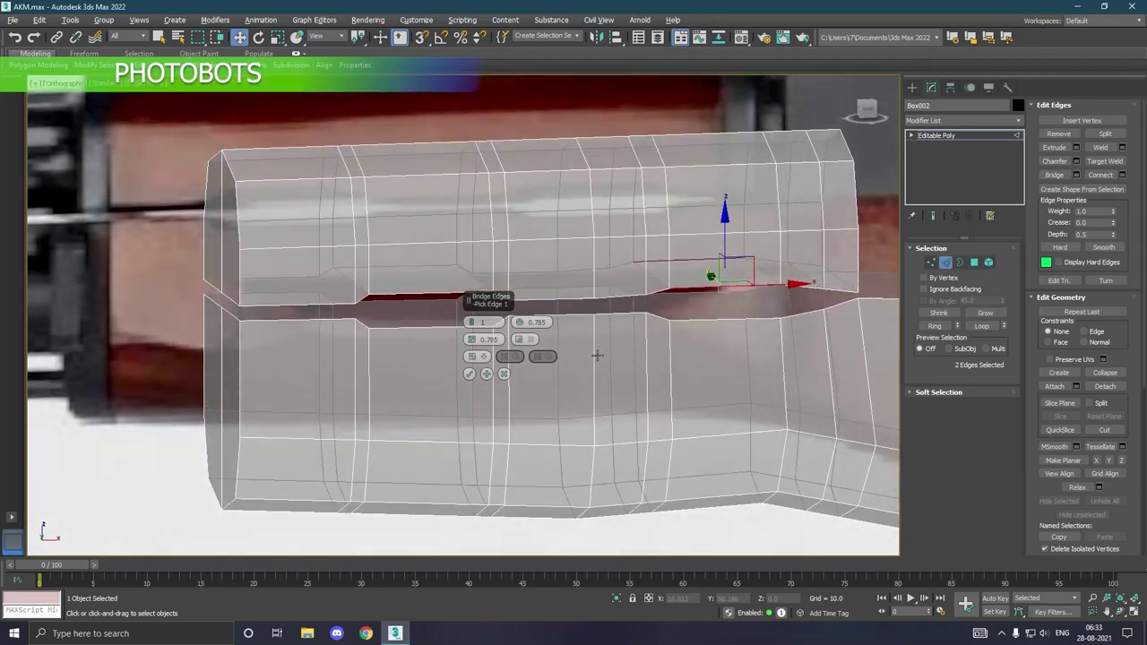
click(723, 325)
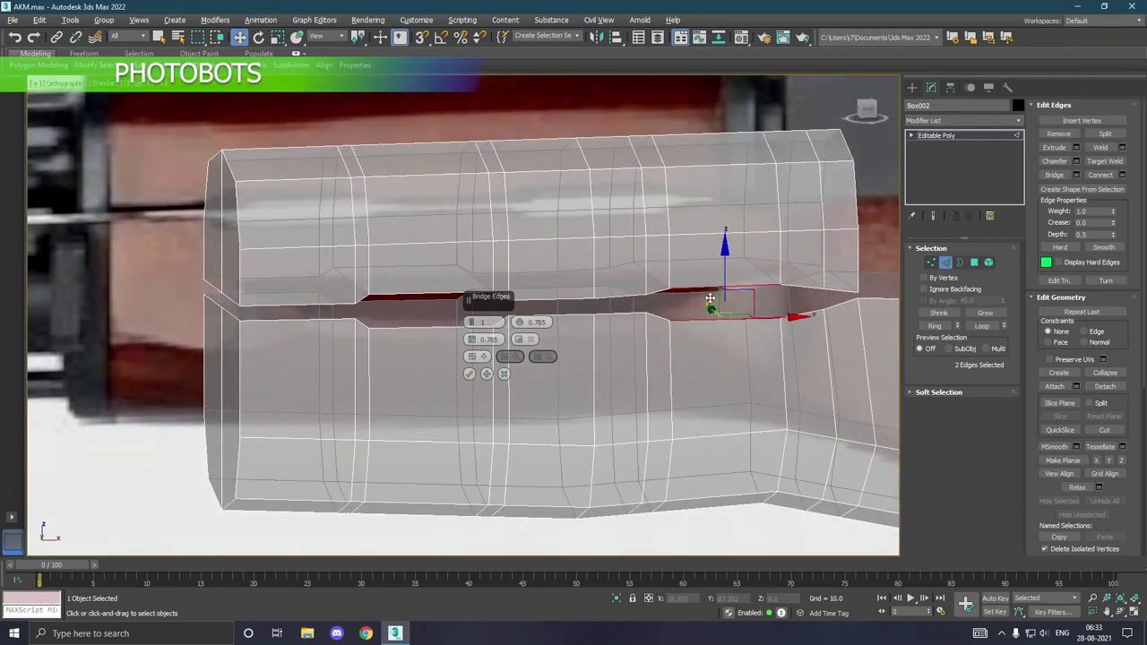
mouse_move(711, 311)
alt+middle_down()
mouse_move(709, 325)
mouse_move(690, 310)
alt+middle_up()
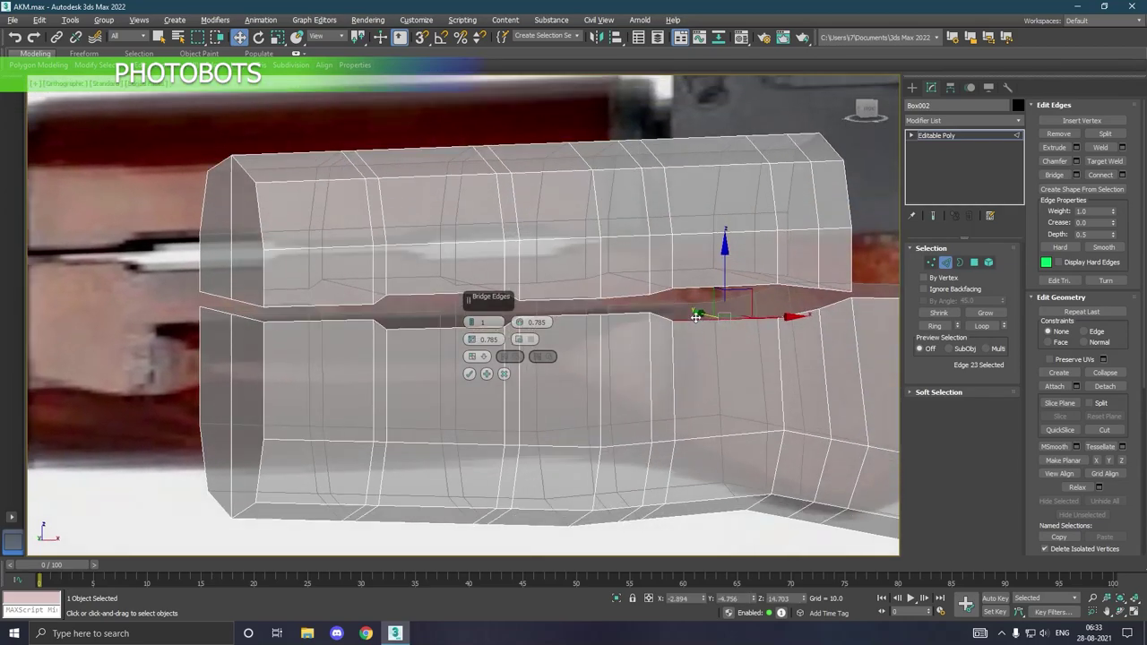